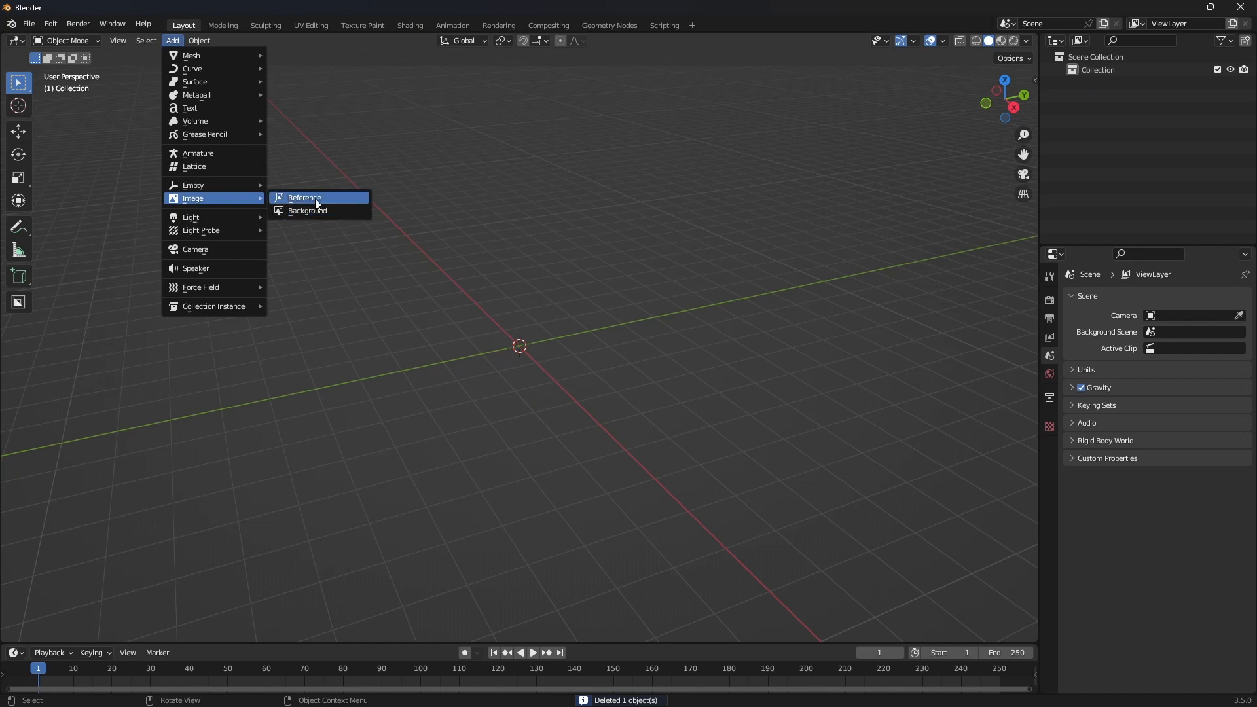
- Load frontleftboot.png from the Blender Demo folder on the Desktop as a reference image
{"action": "left_click", "coordinate": [316, 198]}
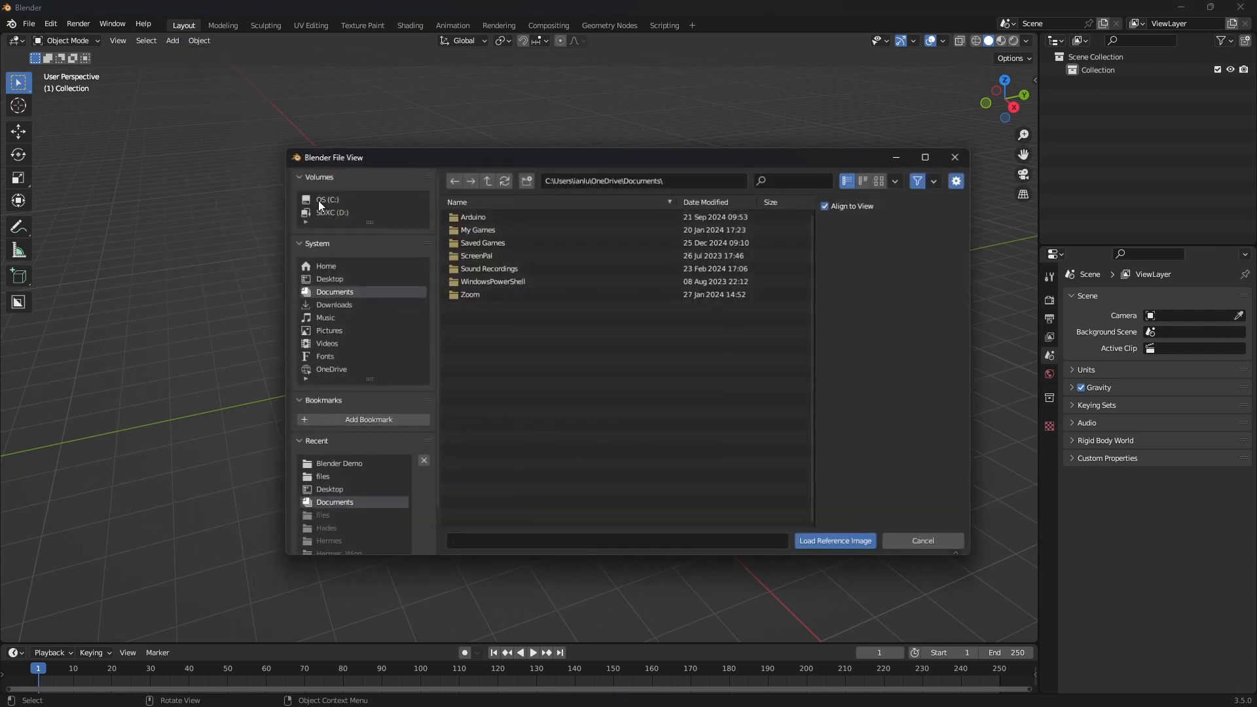
{"action": "left_click", "coordinate": [341, 276]}
{"action": "left_click", "coordinate": [487, 213]}
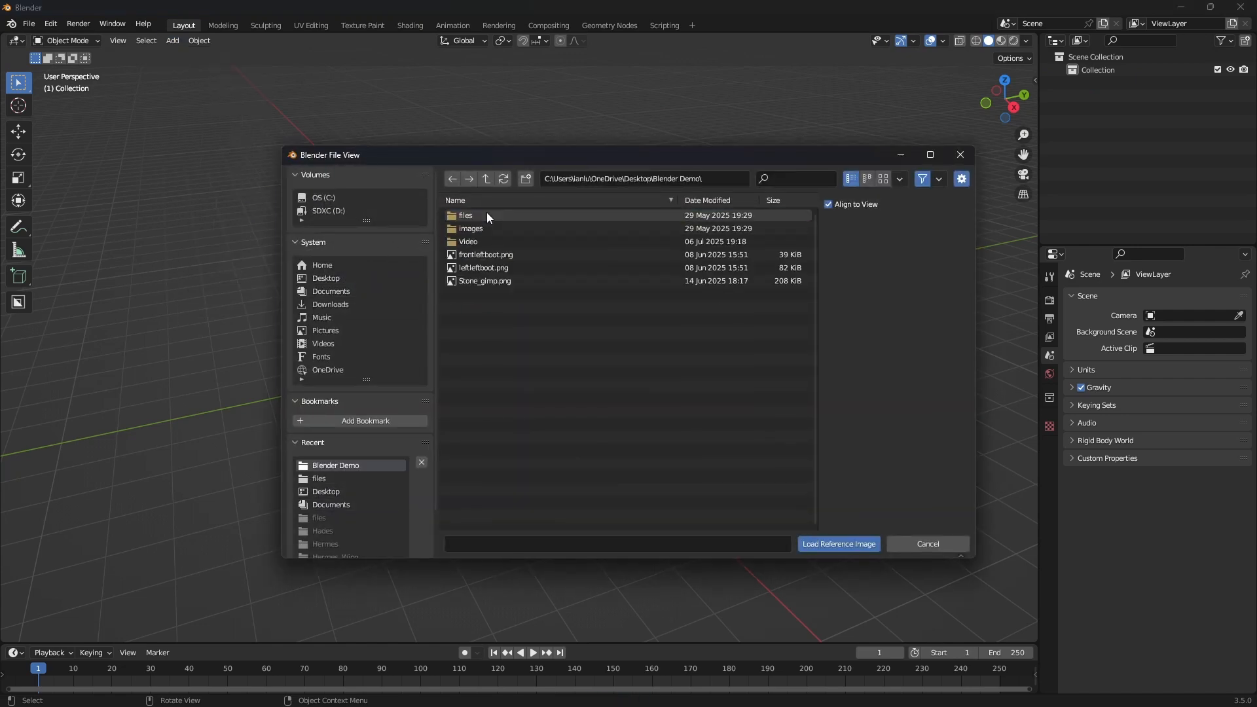
{"action": "left_click", "coordinate": [484, 255]}
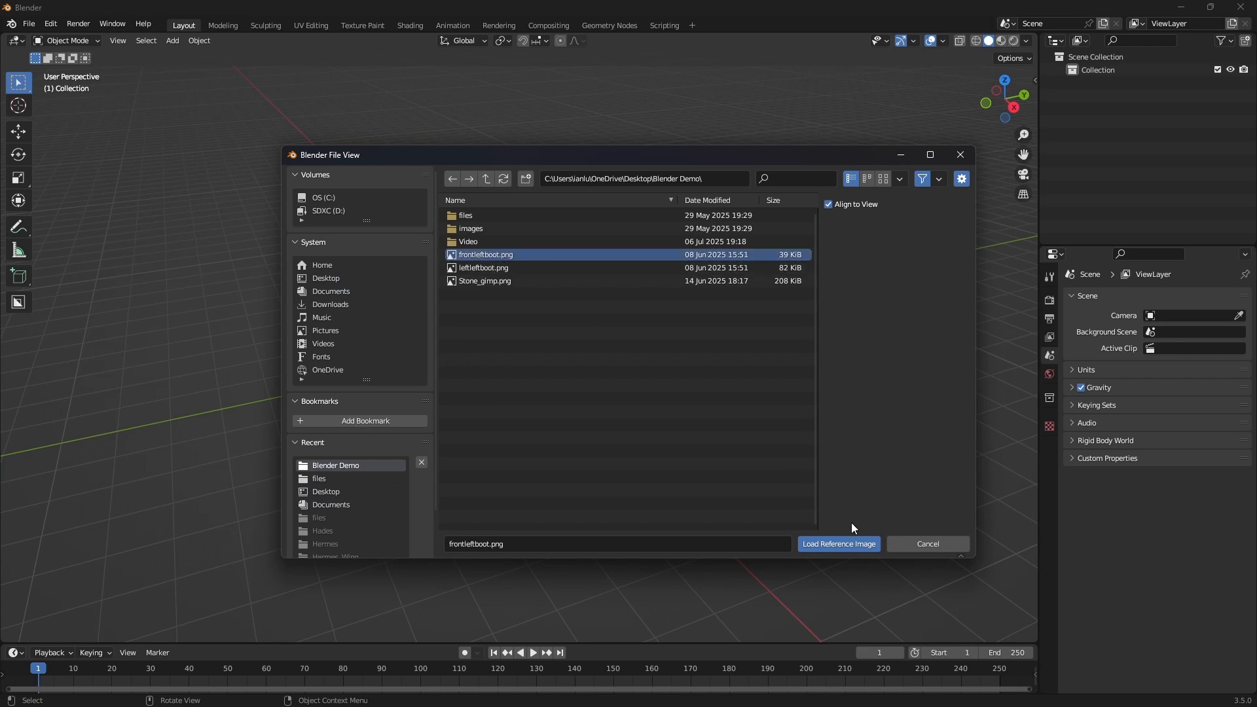
{"action": "left_click", "coordinate": [847, 542]}
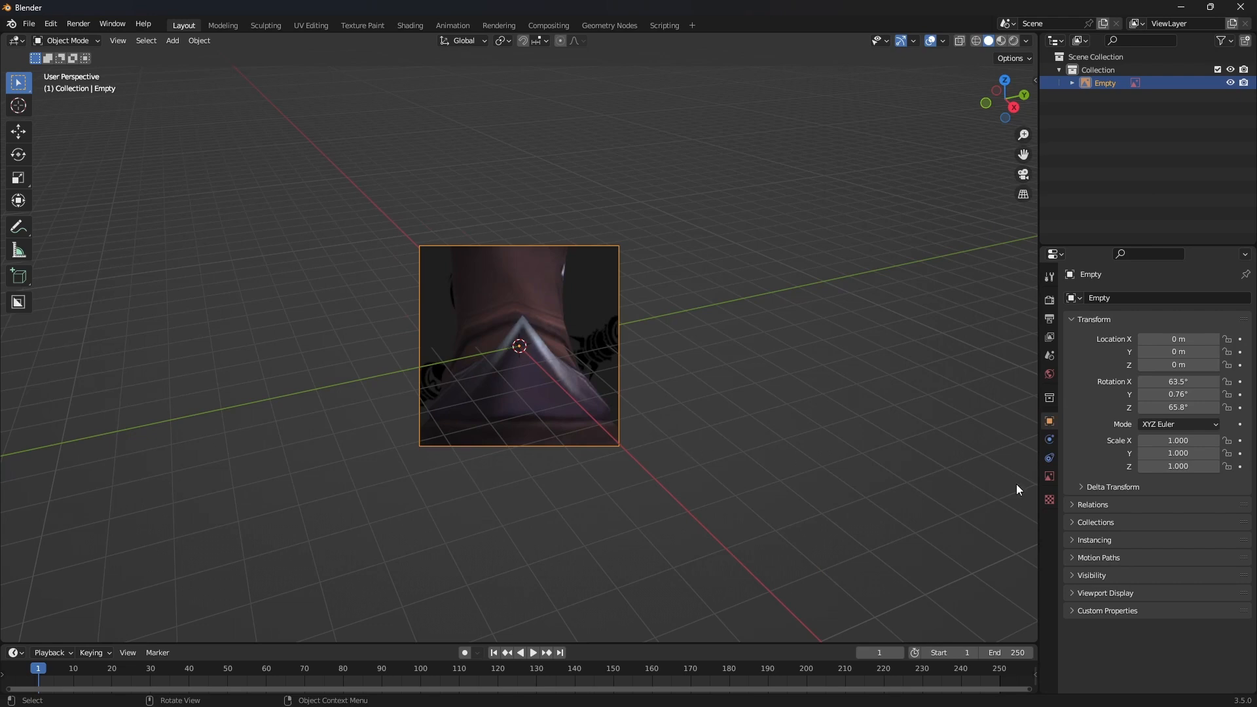
- Set the front boot image's X, Y and Z rotation to 0°
{"action": "middle_click_drag", "start_coordinate": [665, 364], "coordinate": [566, 362]}
{"action": "left_click", "coordinate": [1178, 383]}
{"action": "type", "text": "0"}
{"action": "left_click", "coordinate": [1180, 394]}
{"action": "type", "text": "0"}
{"action": "key", "text": "Return"}
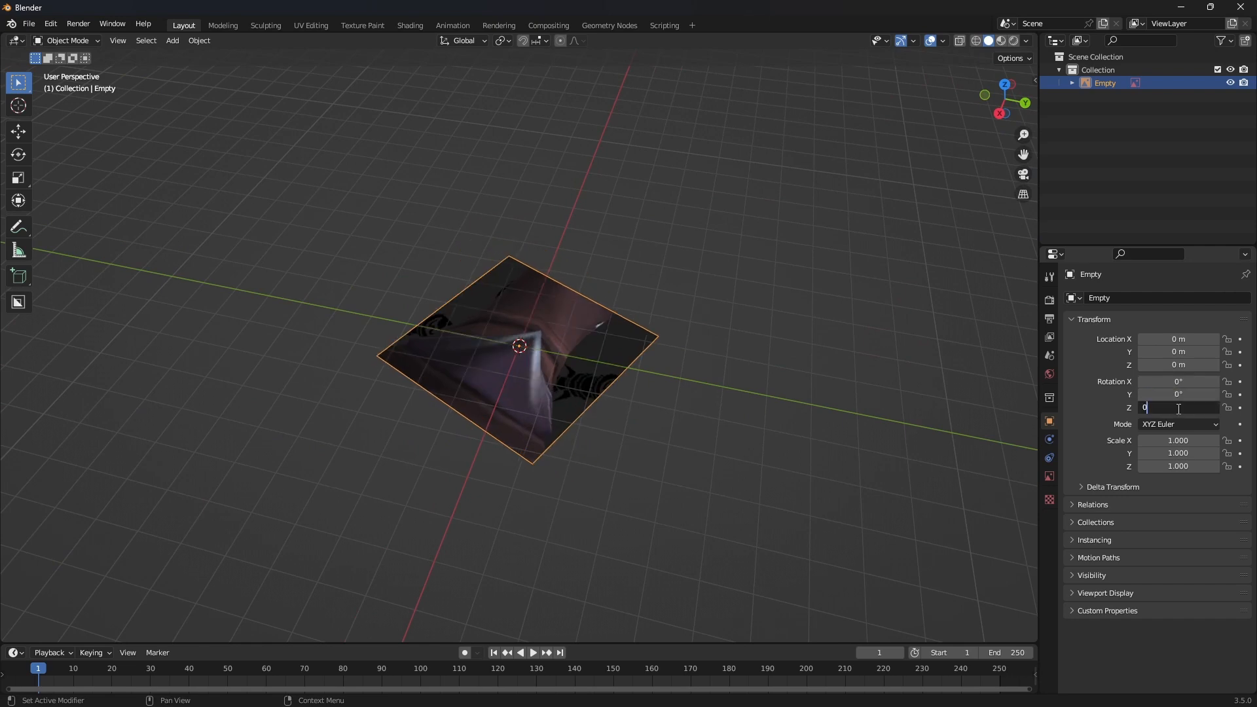
{"action": "left_click", "coordinate": [1179, 407]}
{"action": "type", "text": "0"}
{"action": "key", "text": "Return"}
- Stand the front boot image upright by setting its X rotation to 90°
{"action": "middle_click_drag", "start_coordinate": [944, 343], "coordinate": [954, 318]}
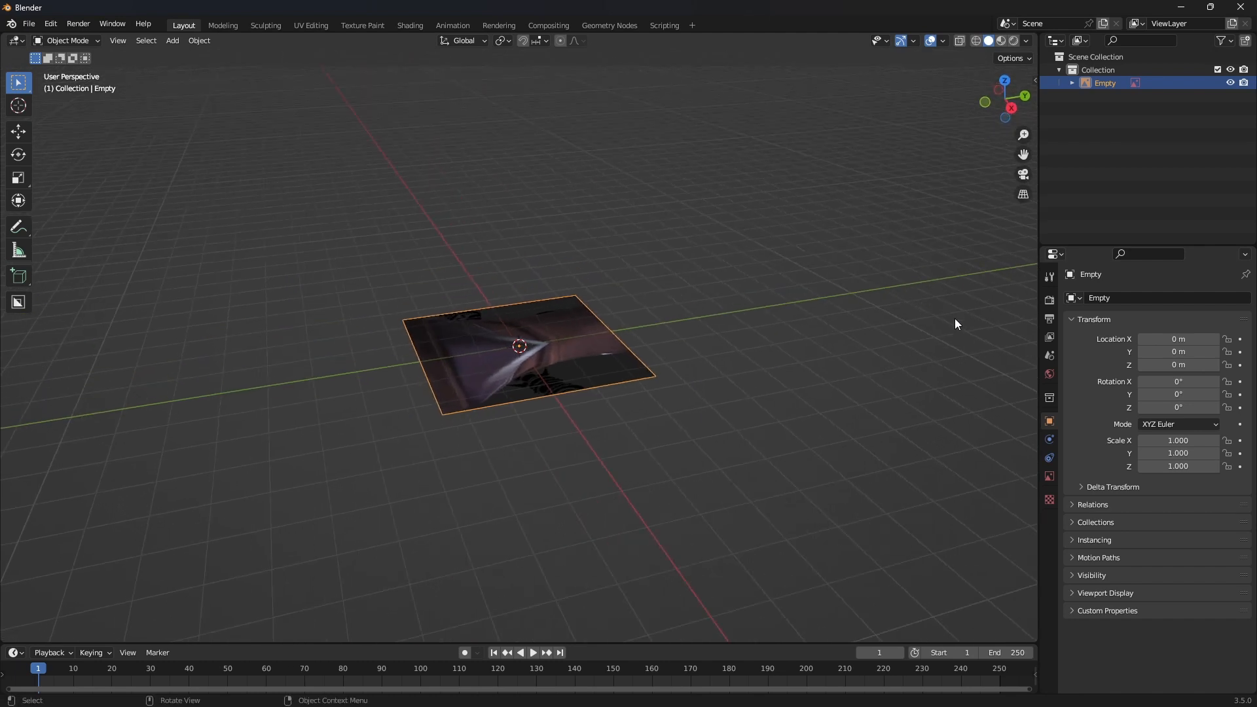
{"action": "left_click", "coordinate": [1180, 382]}
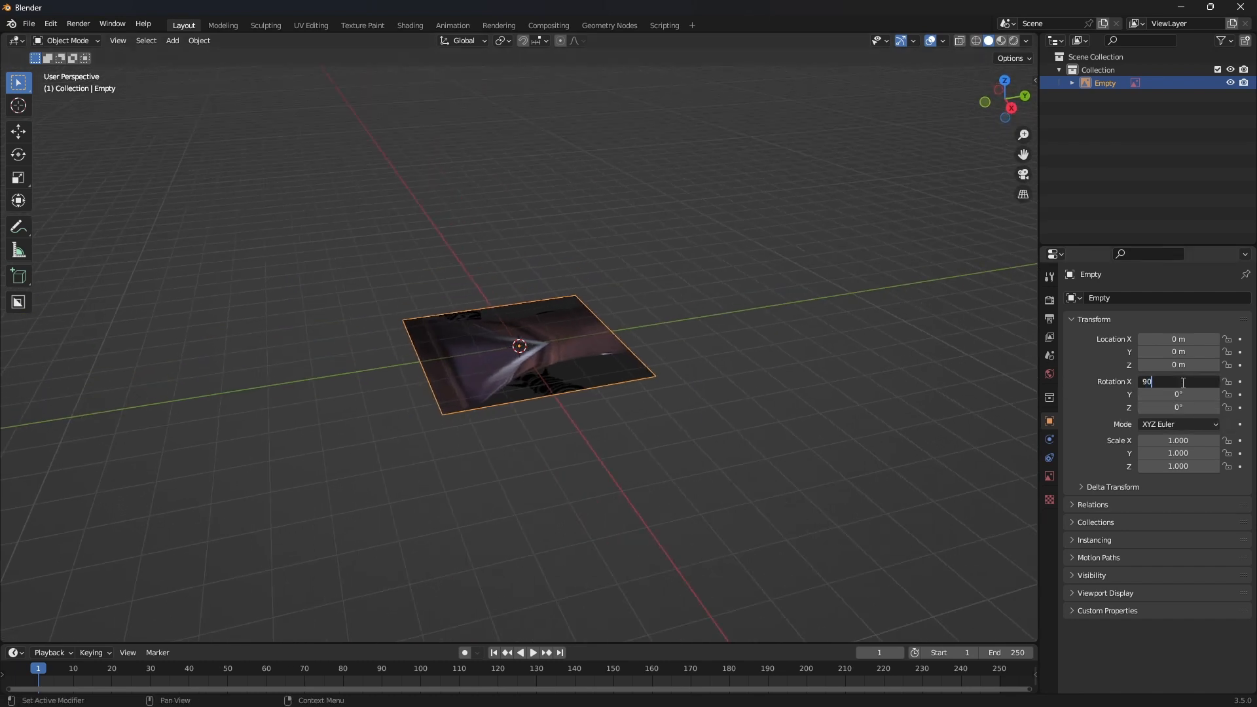
{"action": "type", "text": "90"}
{"action": "key", "text": "Return"}
- In front view, move the front boot image up along Z to about 1.85 m so the sole sits near the ground axis
{"action": "key", "text": "KP_1"}
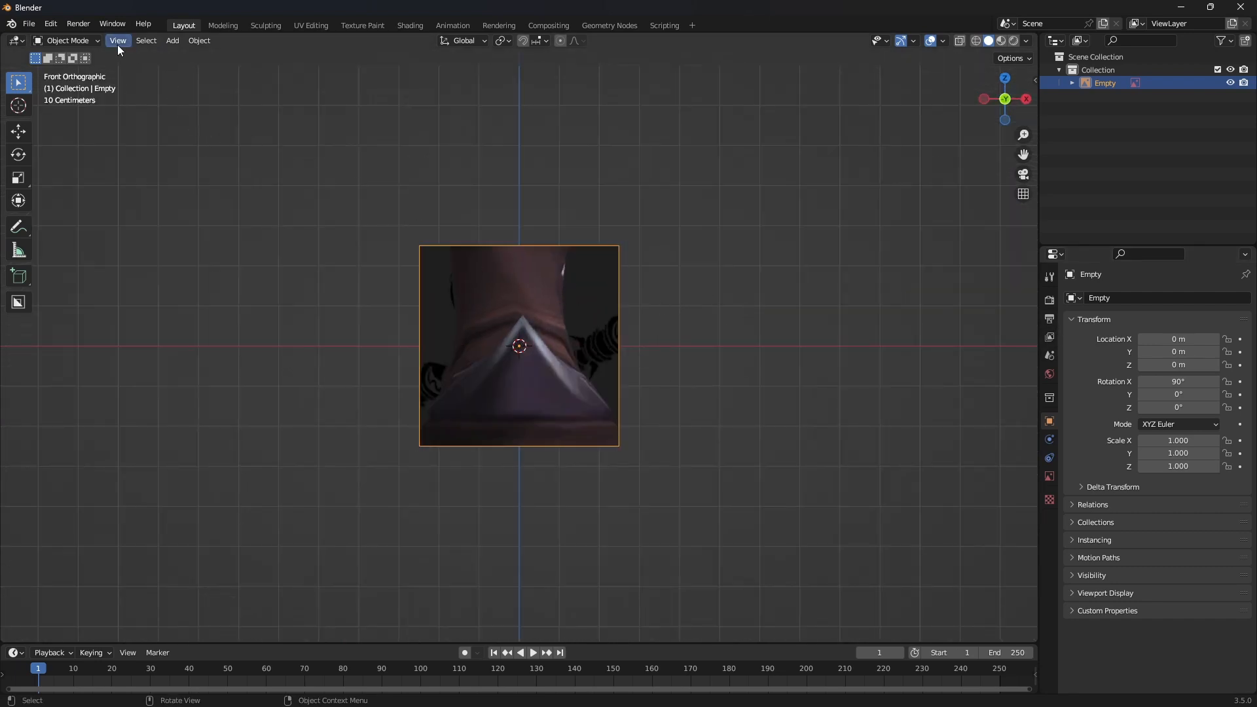
{"action": "left_click", "coordinate": [24, 134]}
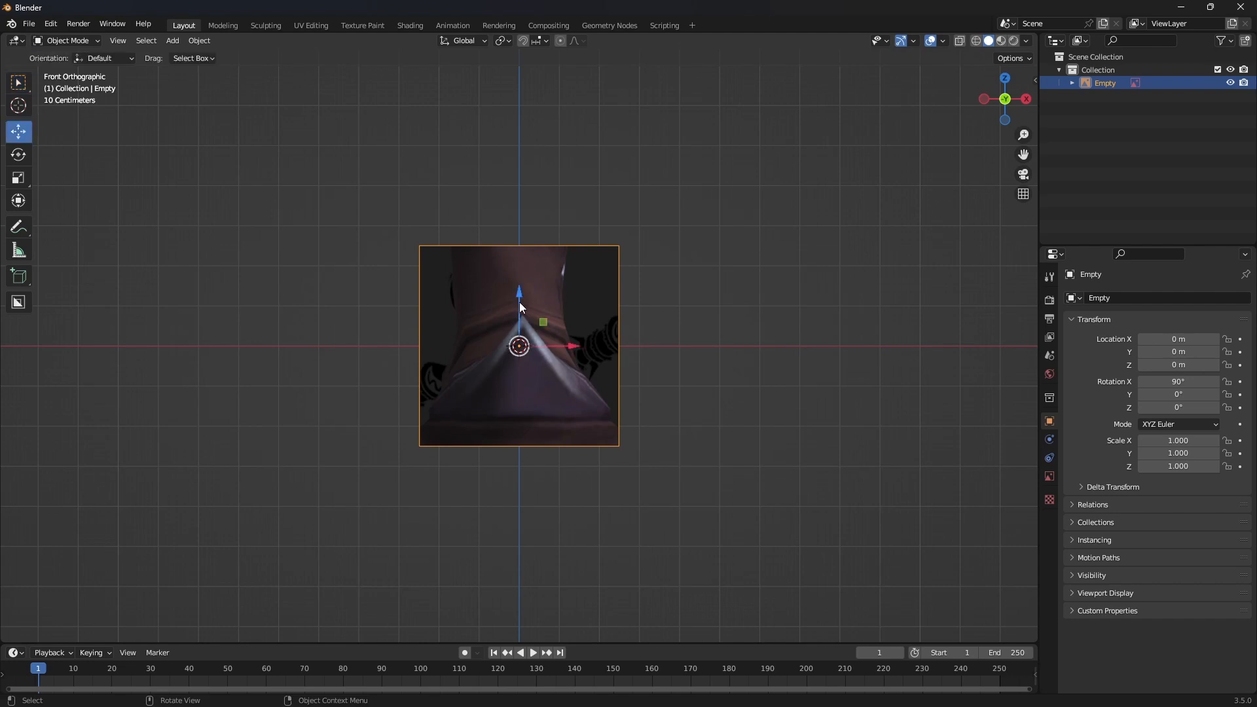
{"action": "left_click_drag", "start_coordinate": [517, 301], "coordinate": [512, 224]}
{"action": "scroll", "coordinate": [664, 281], "scroll_direction": "up", "scroll_amount": 4}
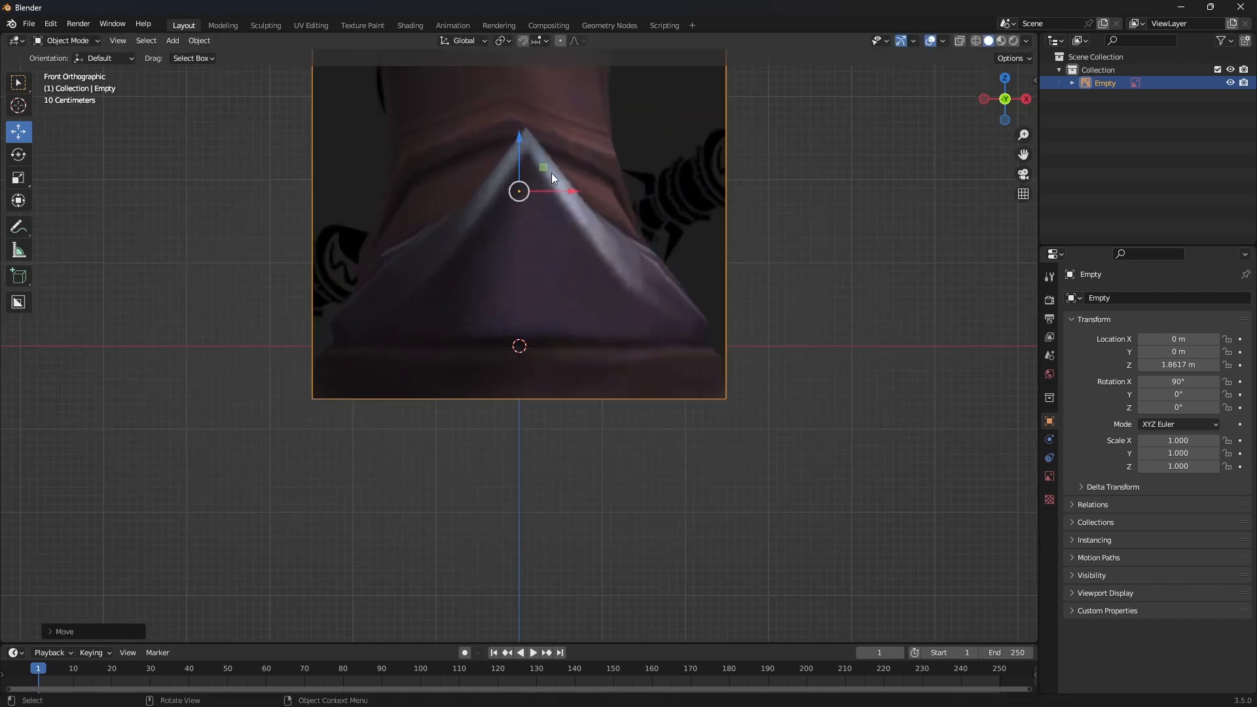
{"action": "left_click_drag", "start_coordinate": [518, 143], "coordinate": [518, 145]}
{"action": "scroll", "coordinate": [901, 249], "scroll_direction": "down", "scroll_amount": 2}
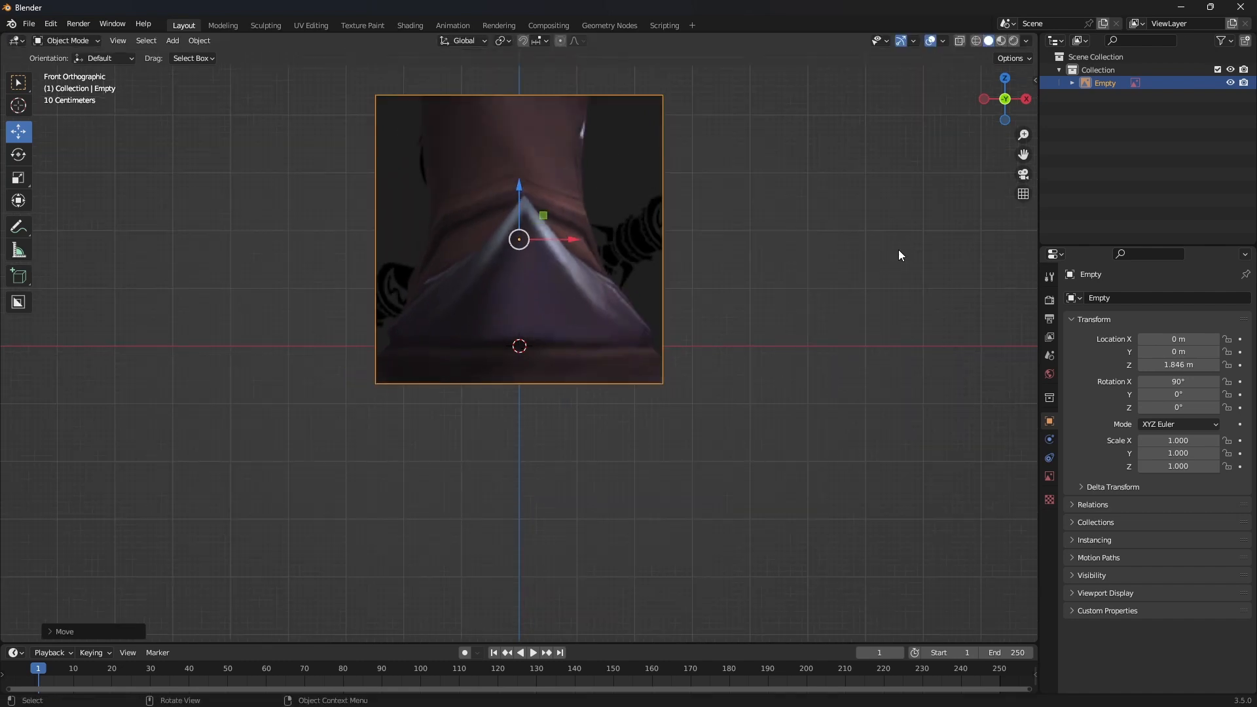
- Load leftleftboot.png as a second reference image
{"action": "middle_click_drag", "start_coordinate": [899, 250], "coordinate": [766, 307]}
{"action": "left_click", "coordinate": [172, 40]}
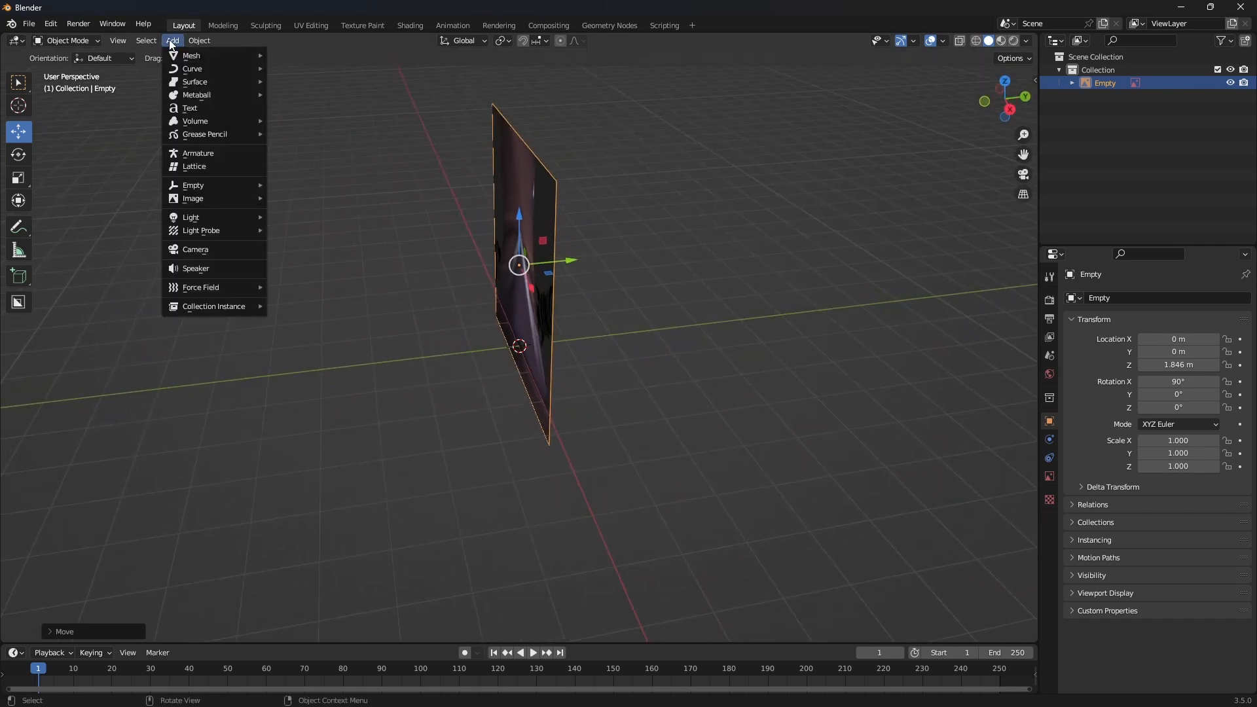
{"action": "mouse_move", "coordinate": [205, 189]}
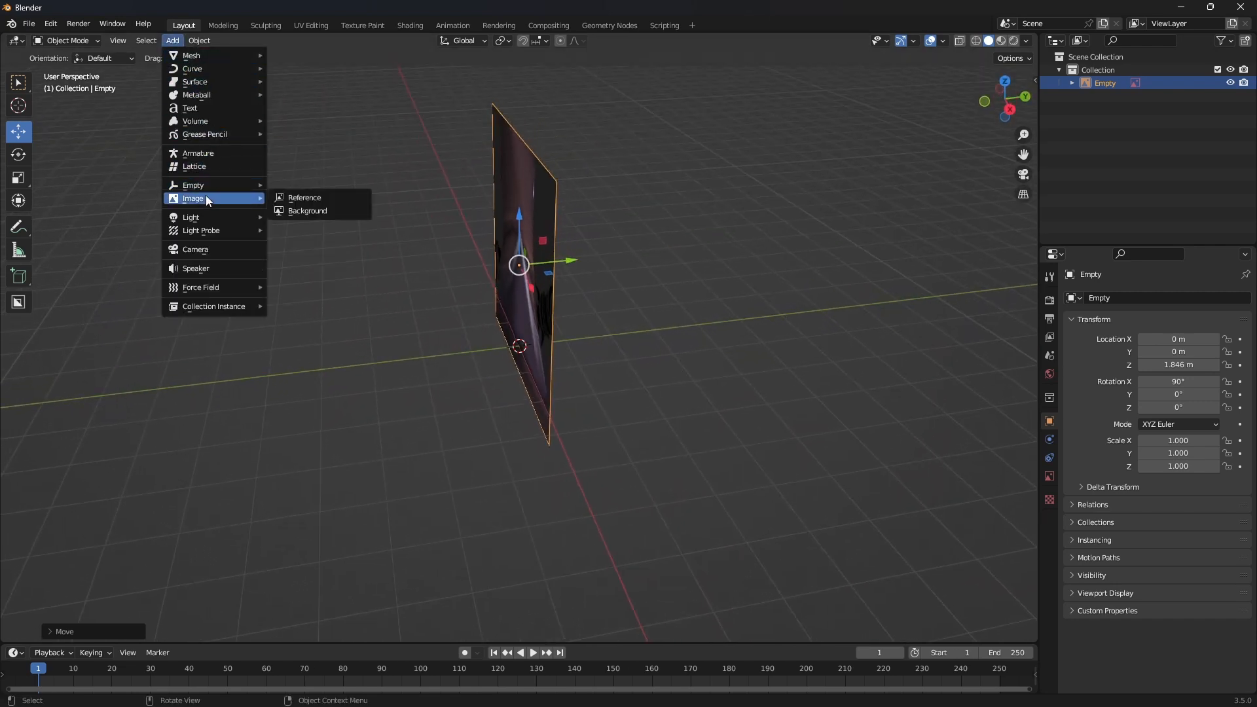
{"action": "left_click", "coordinate": [308, 197]}
{"action": "left_click", "coordinate": [484, 268]}
{"action": "left_click", "coordinate": [838, 544]}
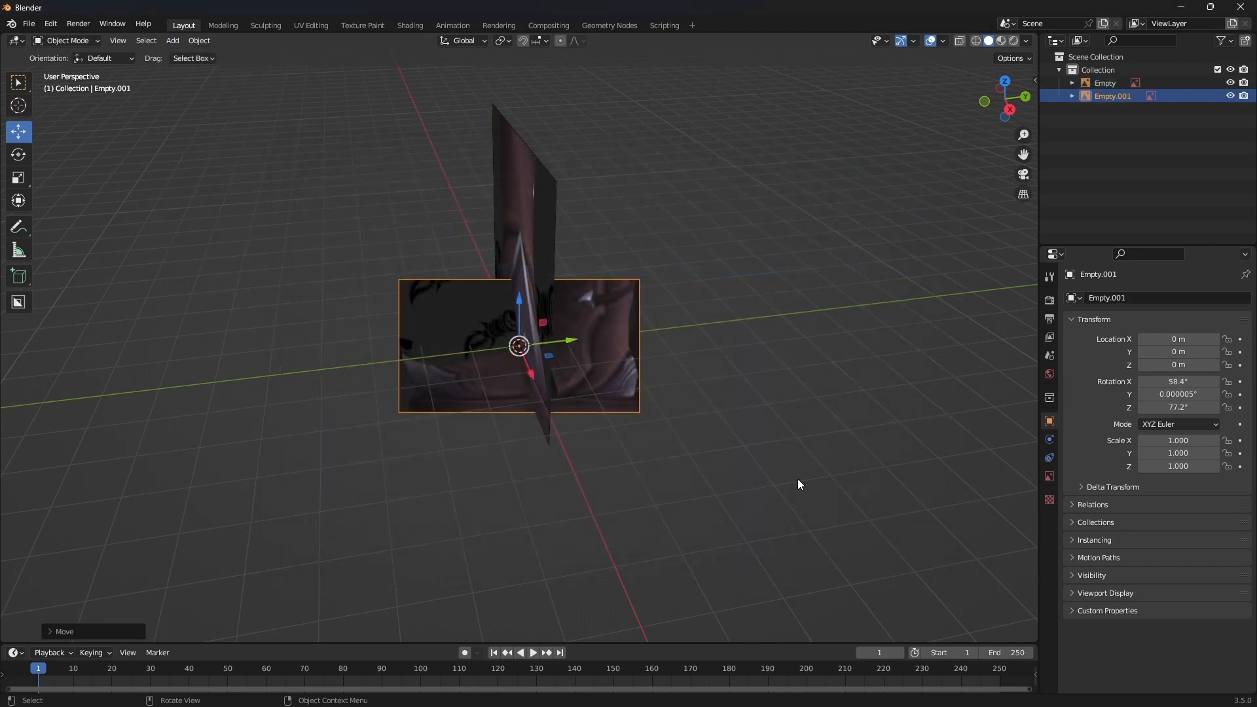
- Set the side boot image's X, Y and Z rotation to 0°
{"action": "left_click", "coordinate": [1179, 381]}
{"action": "type", "text": "0"}
{"action": "key", "text": "Return"}
{"action": "left_click", "coordinate": [1179, 394]}
{"action": "type", "text": "0"}
{"action": "left_click", "coordinate": [1176, 406]}
{"action": "double_click", "coordinate": [1176, 411]}
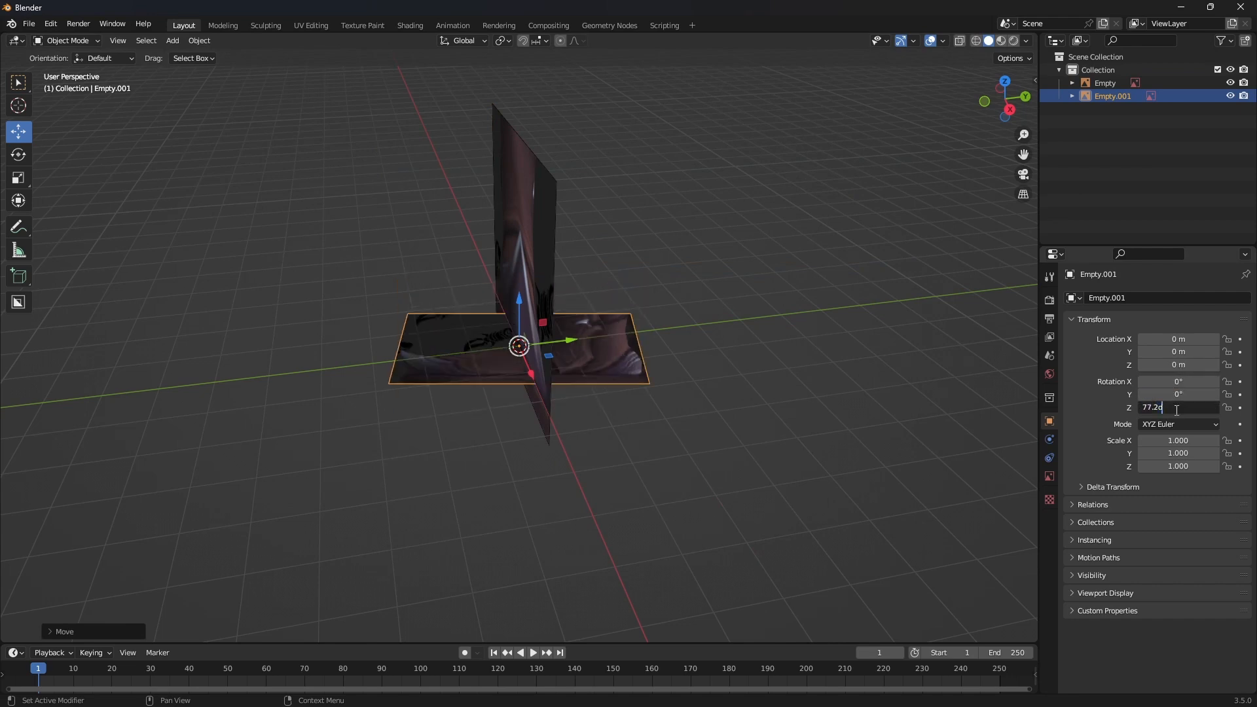
{"action": "type", "text": "0"}
{"action": "key", "text": "Return"}
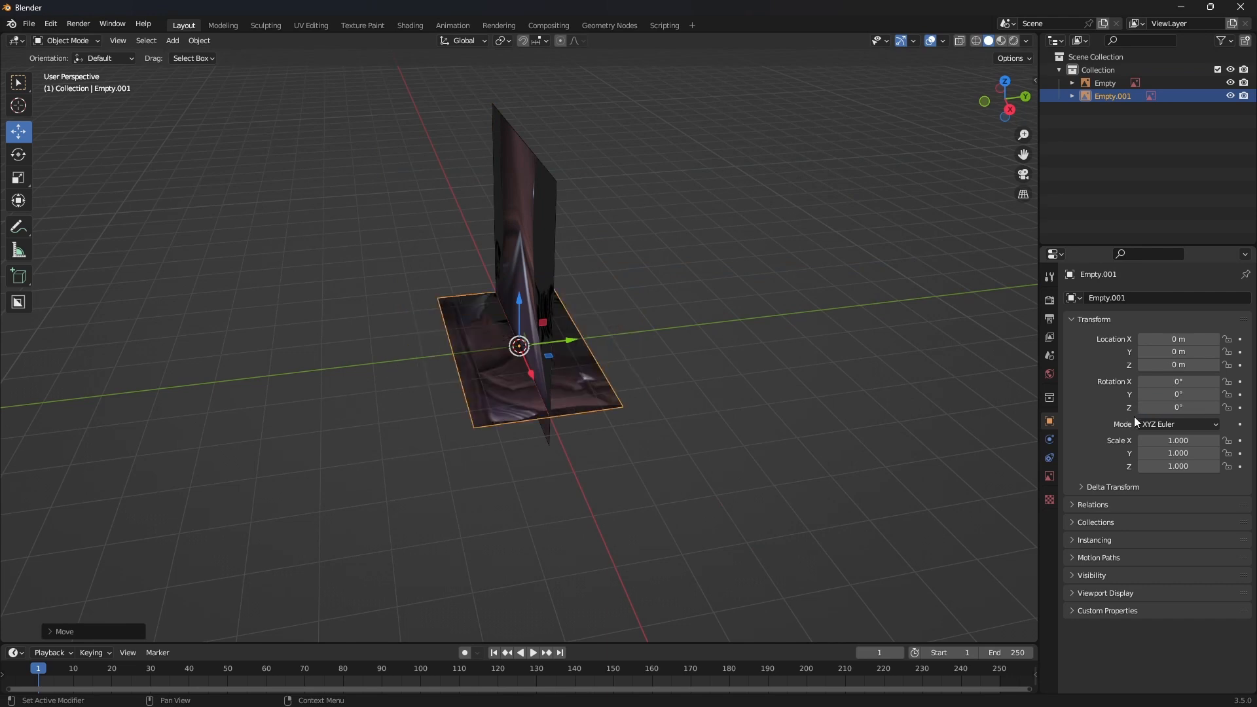
- Rotate the side boot image upright along the Y axis, with Z rotation 90° and X rotation 90°
{"action": "double_click", "coordinate": [1179, 409]}
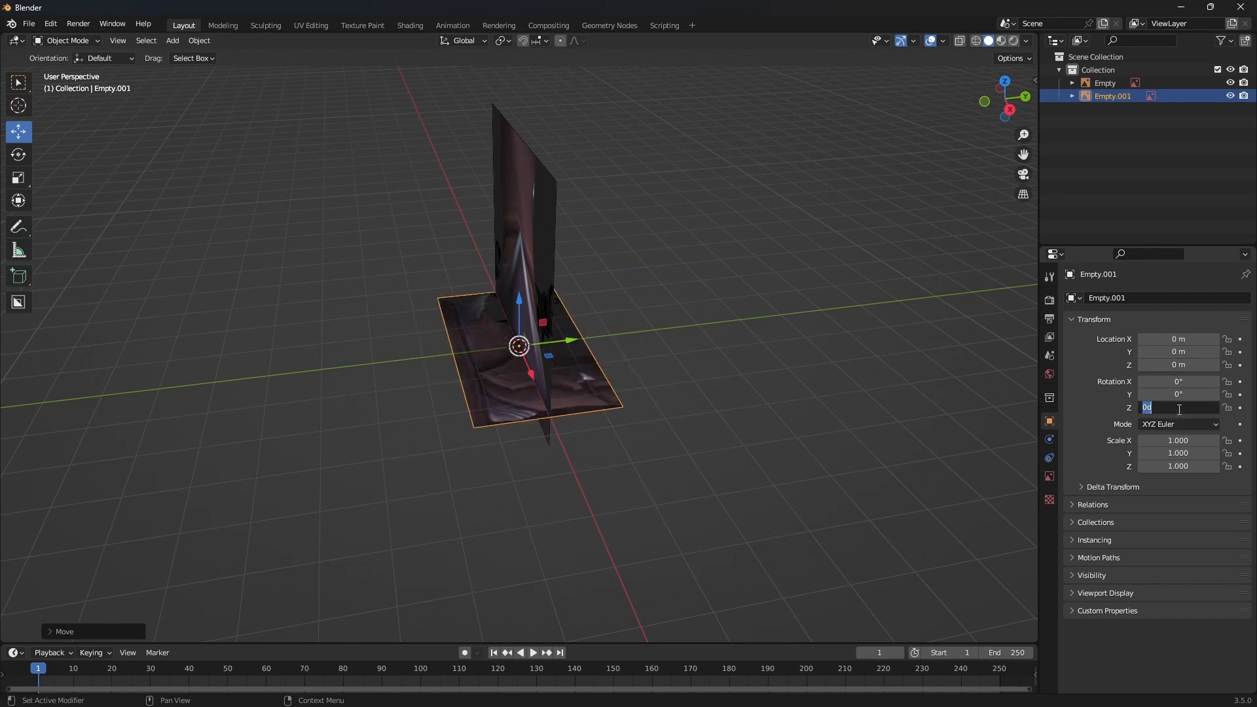
{"action": "type", "text": "90"}
{"action": "key", "text": "Return"}
{"action": "left_click", "coordinate": [1172, 382]}
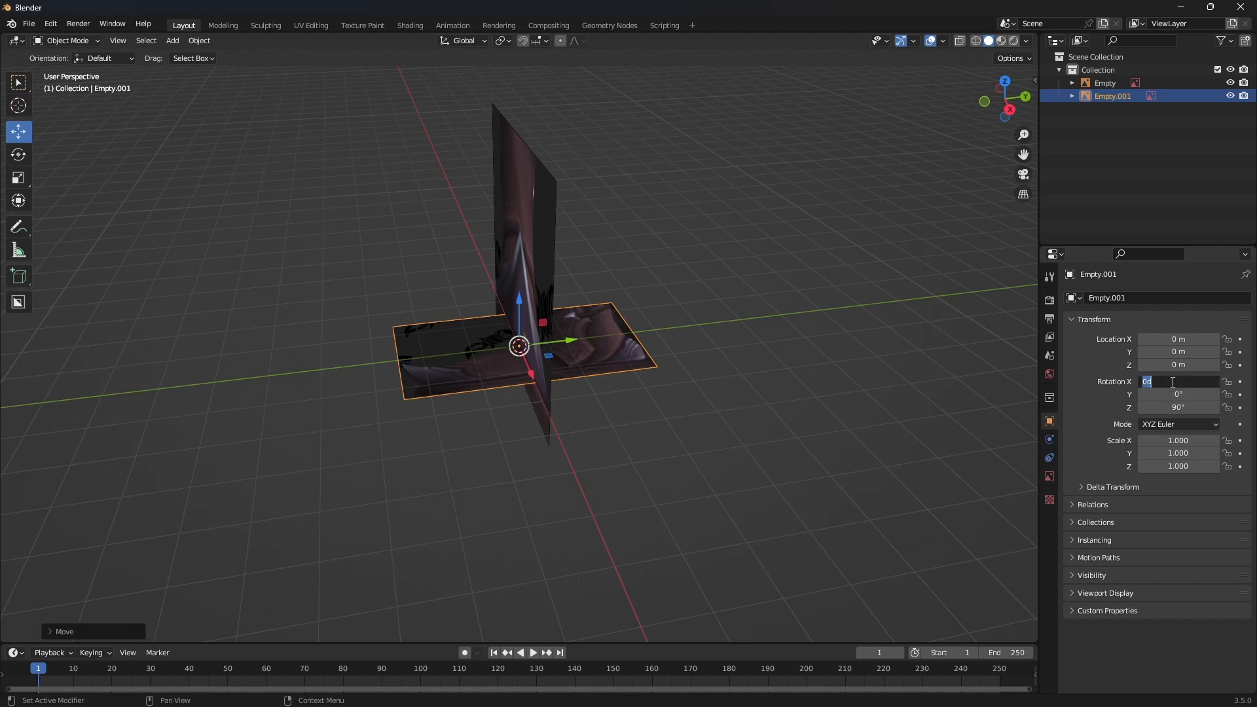
{"action": "type", "text": "90"}
{"action": "key", "text": "Return"}
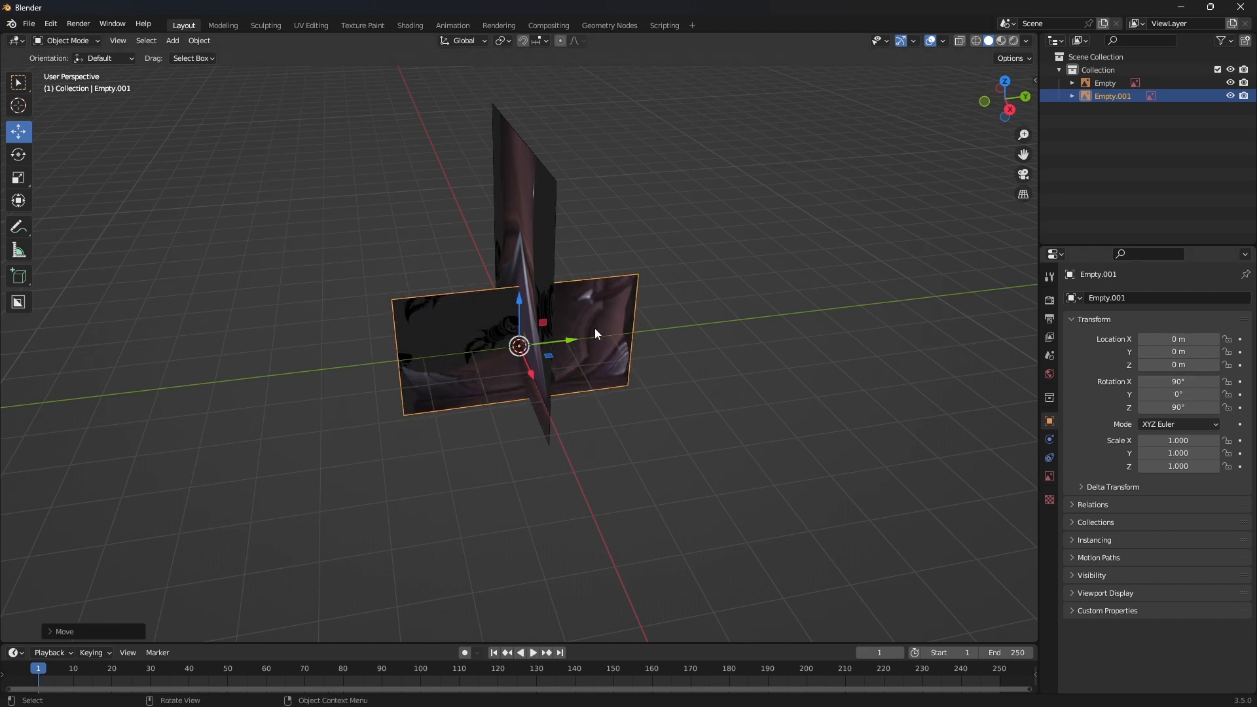
- Move the side boot image to about 3.93 m in Y and 1.5 m in Z, and enlarge it by its corners
{"action": "left_click_drag", "start_coordinate": [568, 343], "coordinate": [697, 219]}
{"action": "middle_click_drag", "start_coordinate": [941, 385], "coordinate": [796, 270]}
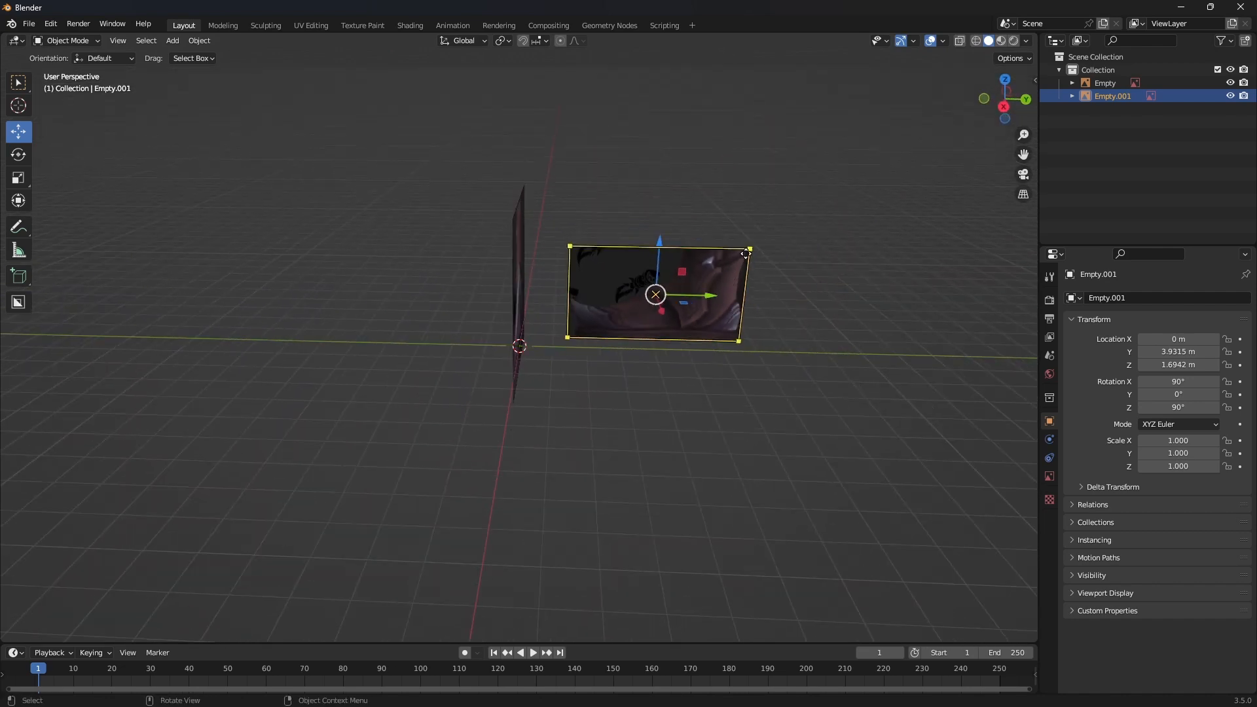
{"action": "left_click_drag", "start_coordinate": [750, 249], "coordinate": [864, 193]}
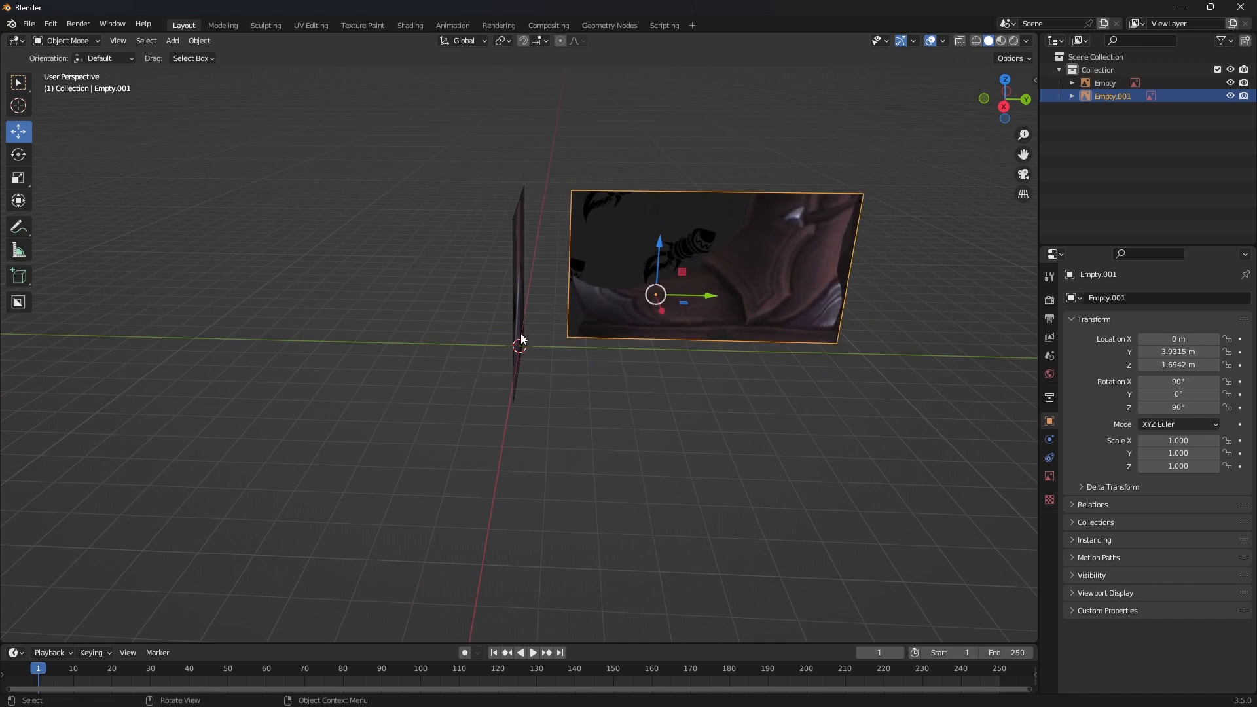
{"action": "left_click_drag", "start_coordinate": [568, 335], "coordinate": [530, 356]}
{"action": "scroll", "coordinate": [724, 373], "scroll_direction": "up", "scroll_amount": 2}
{"action": "scroll", "coordinate": [765, 356], "scroll_direction": "down", "scroll_amount": 1}
{"action": "left_click_drag", "start_coordinate": [686, 240], "coordinate": [686, 254]}
{"action": "middle_click_drag", "start_coordinate": [877, 414], "coordinate": [862, 394]}
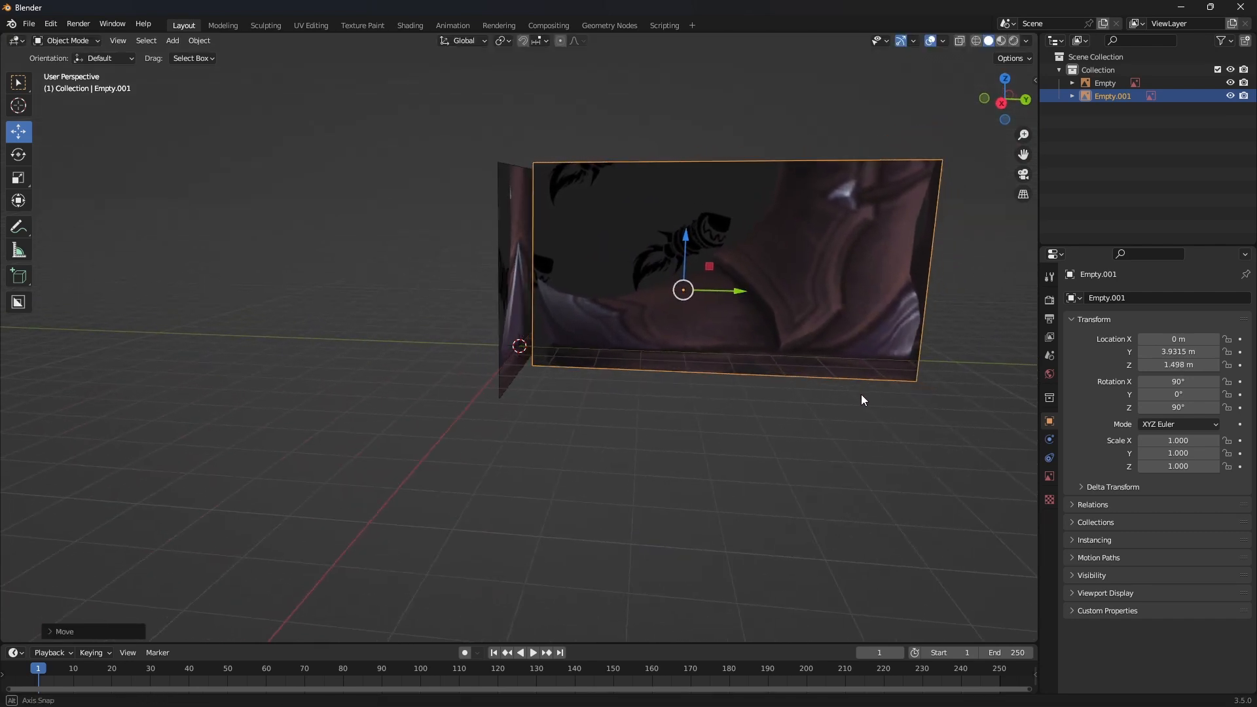
- Enlarge the side boot image further and reposition it at about 6.54 m in Y and 1.38 m in Z
{"action": "left_click_drag", "start_coordinate": [532, 162], "coordinate": [449, 114]}
{"action": "left_click_drag", "start_coordinate": [737, 291], "coordinate": [803, 298]}
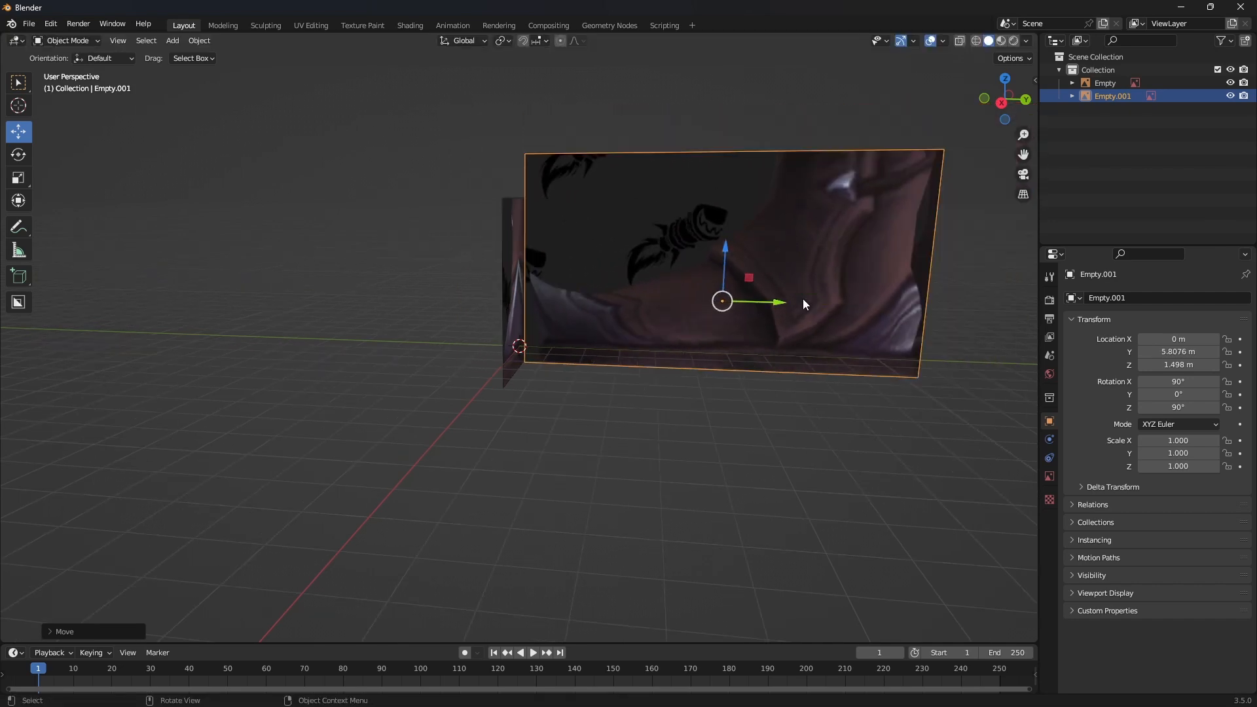
{"action": "scroll", "coordinate": [802, 299], "scroll_direction": "down", "scroll_amount": 3}
{"action": "scroll", "coordinate": [523, 215], "scroll_direction": "up", "scroll_amount": 5}
{"action": "left_click_drag", "start_coordinate": [753, 317], "coordinate": [769, 309]}
{"action": "scroll", "coordinate": [768, 307], "scroll_direction": "up", "scroll_amount": 3}
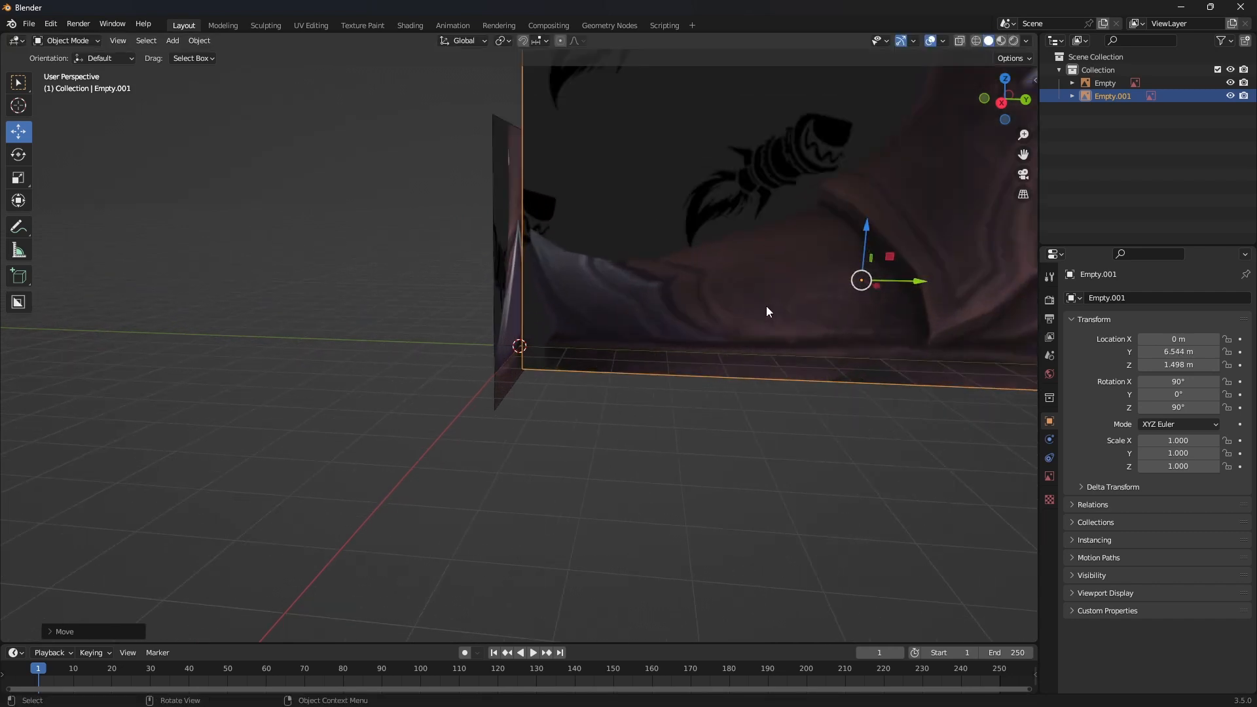
{"action": "scroll", "coordinate": [766, 310], "scroll_direction": "down", "scroll_amount": 2}
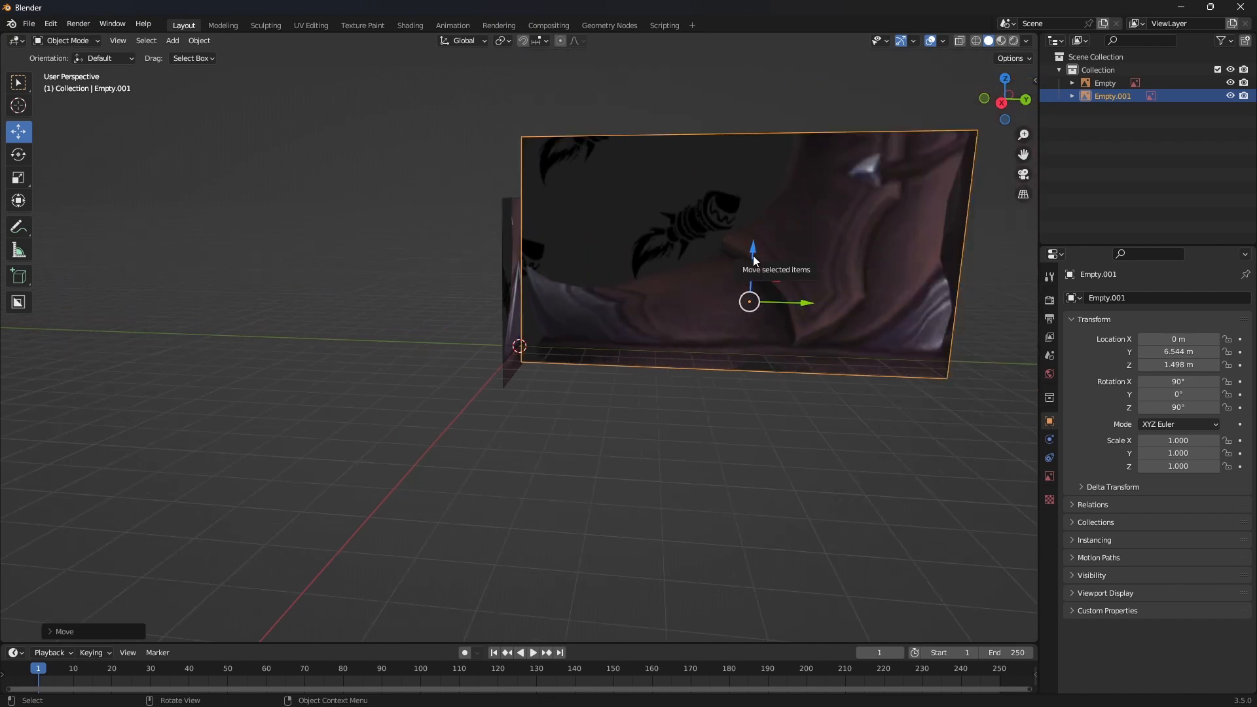
{"action": "left_click_drag", "start_coordinate": [753, 255], "coordinate": [749, 262]}
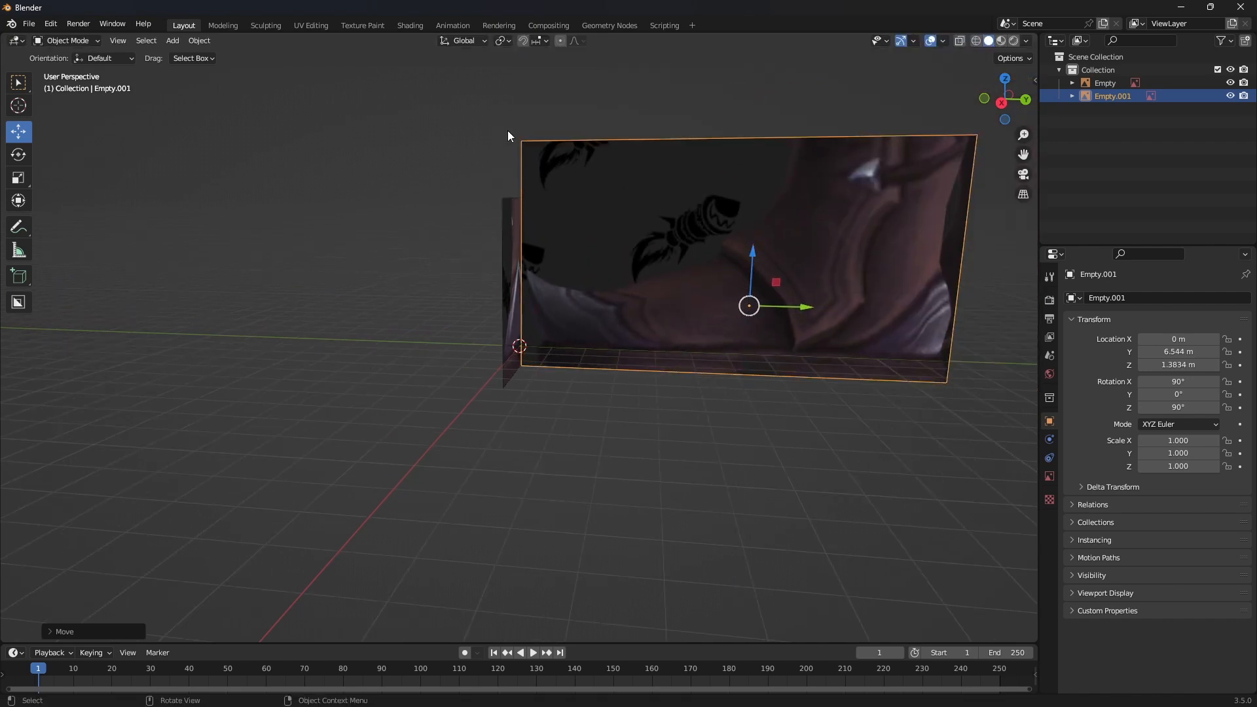
- Scale the side boot image up again and move it to about 7.28 m in Y and 1.33 m in Z
{"action": "left_click_drag", "start_coordinate": [522, 142], "coordinate": [490, 123]}
{"action": "scroll", "coordinate": [801, 306], "scroll_direction": "up", "scroll_amount": 2}
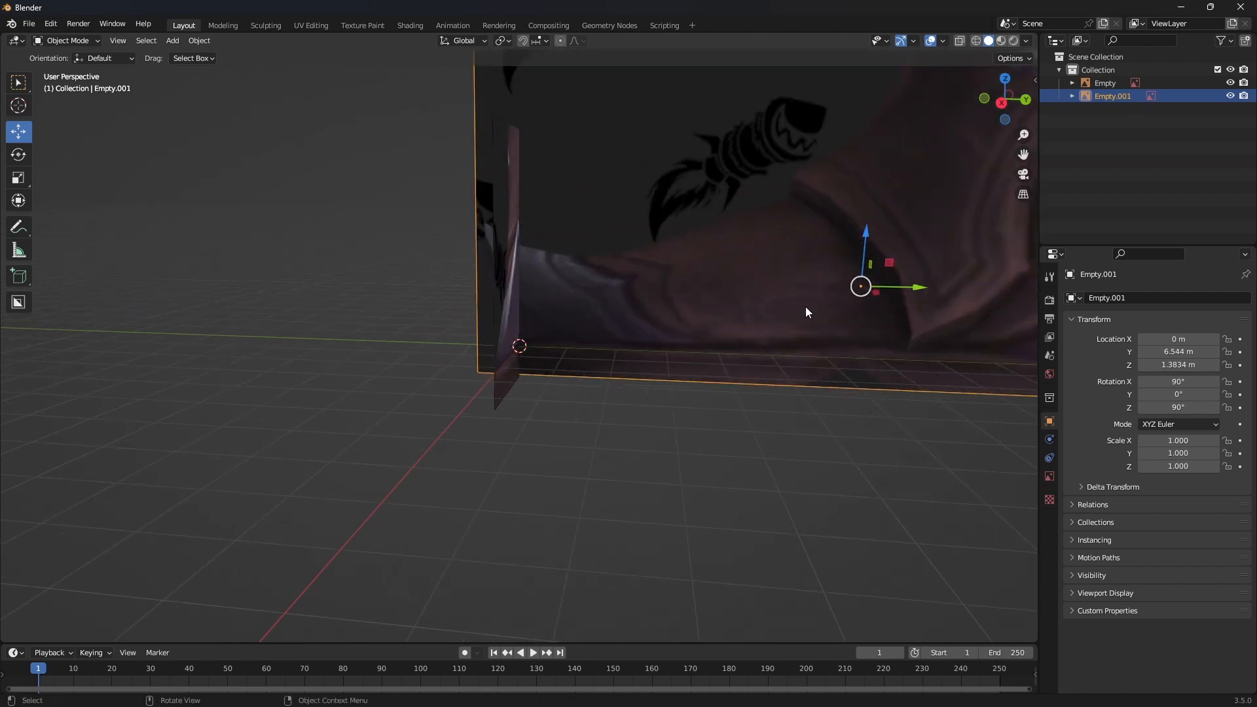
{"action": "left_click_drag", "start_coordinate": [861, 245], "coordinate": [949, 283]}
{"action": "scroll", "coordinate": [822, 244], "scroll_direction": "down", "scroll_amount": 2}
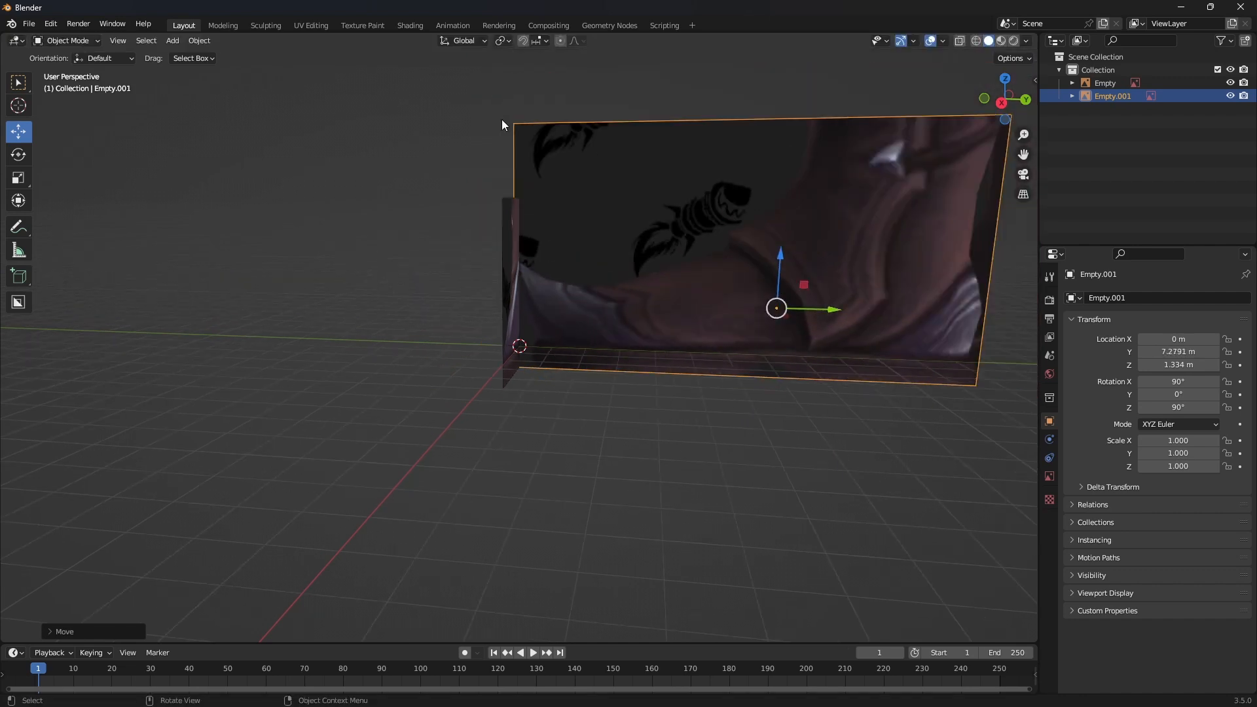
- Enlarge the side boot image slightly and nudge it along Y to line its toe up with the front image
{"action": "left_click_drag", "start_coordinate": [512, 121], "coordinate": [504, 116]}
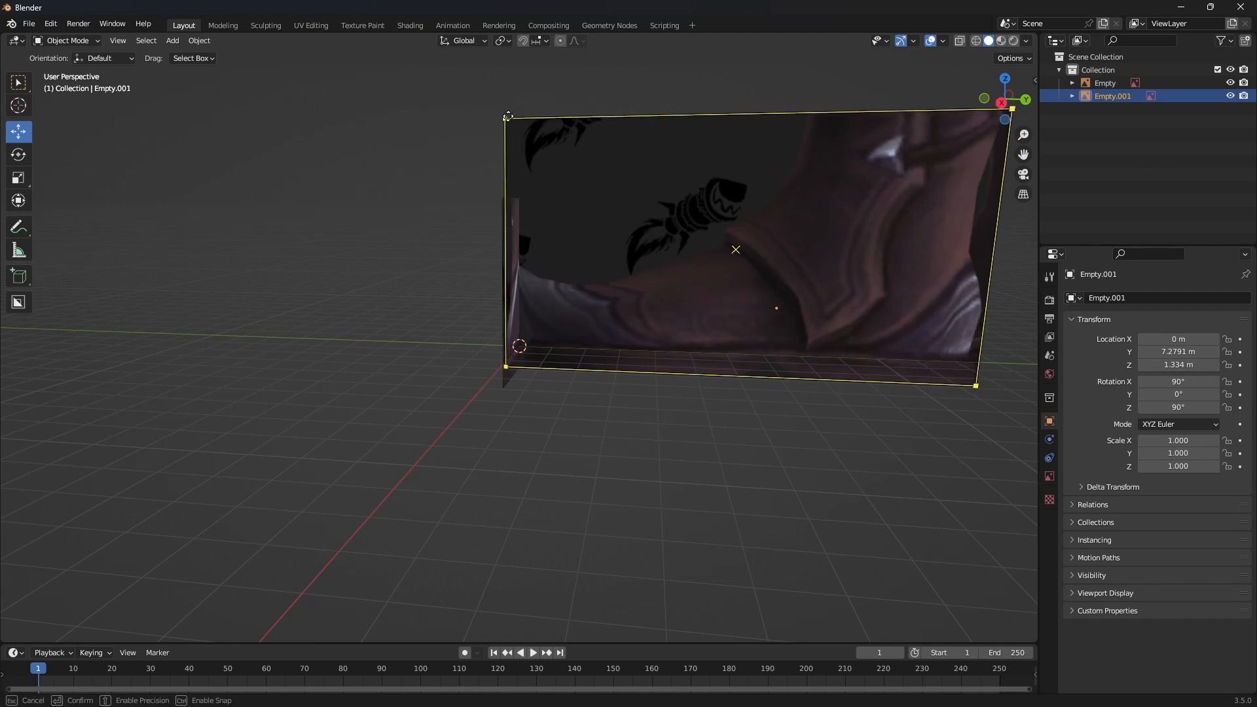
{"action": "left_click_drag", "start_coordinate": [835, 309], "coordinate": [843, 309]}
{"action": "scroll", "coordinate": [743, 297], "scroll_direction": "up", "scroll_amount": 2}
- Shift the front boot image along X to about -0.09 m to centre the toe peak on the side image
{"action": "middle_click_drag", "start_coordinate": [742, 296], "coordinate": [885, 273]}
{"action": "left_click", "coordinate": [616, 250]}
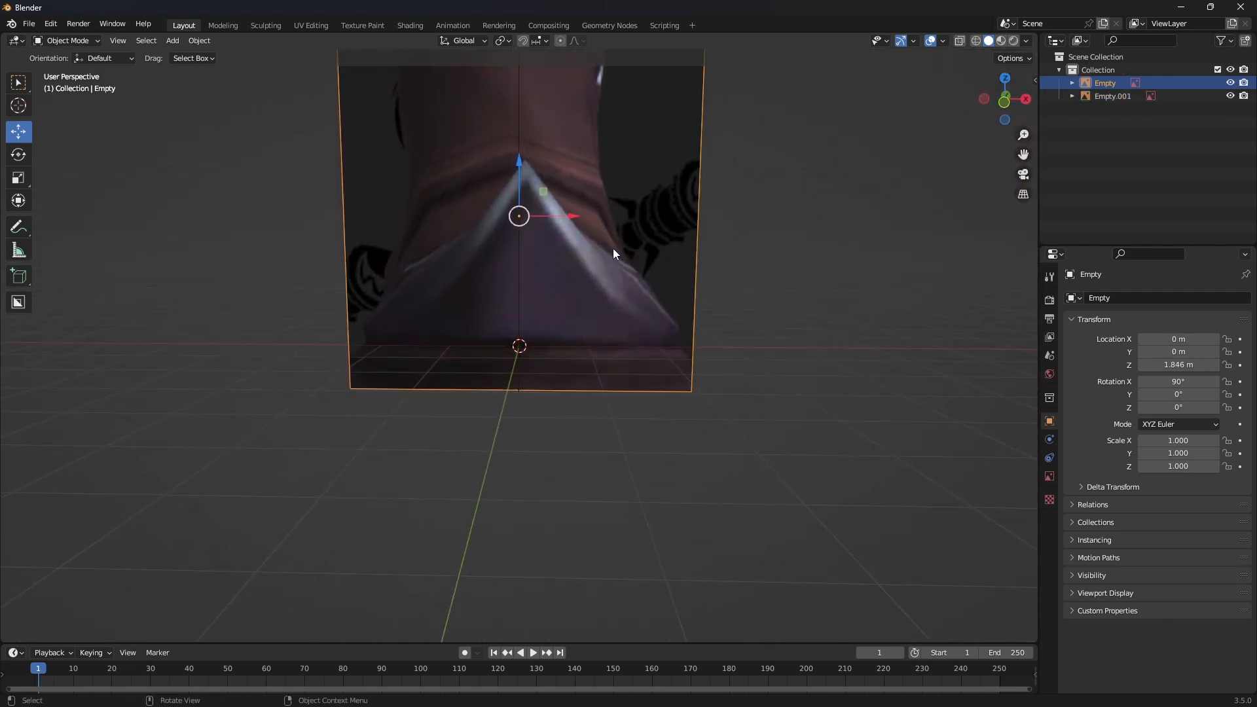
{"action": "left_click_drag", "start_coordinate": [573, 215], "coordinate": [564, 216]}
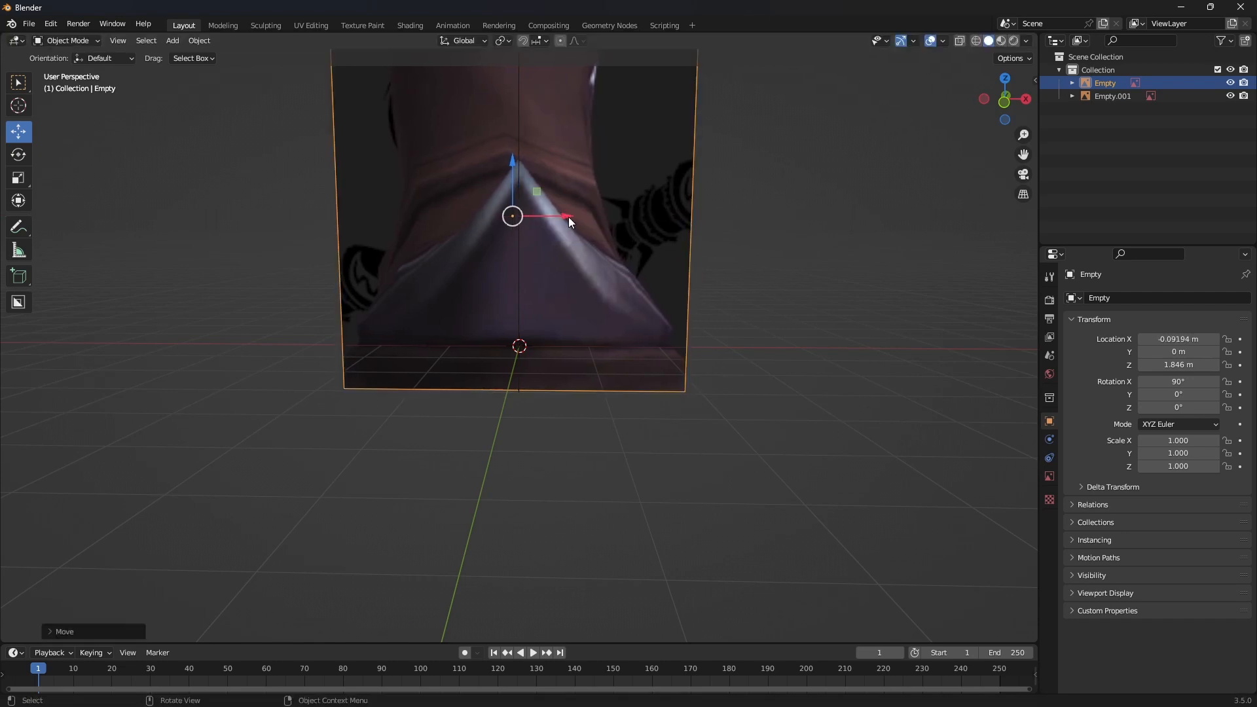
{"action": "middle_click_drag", "start_coordinate": [787, 234], "coordinate": [720, 286]}
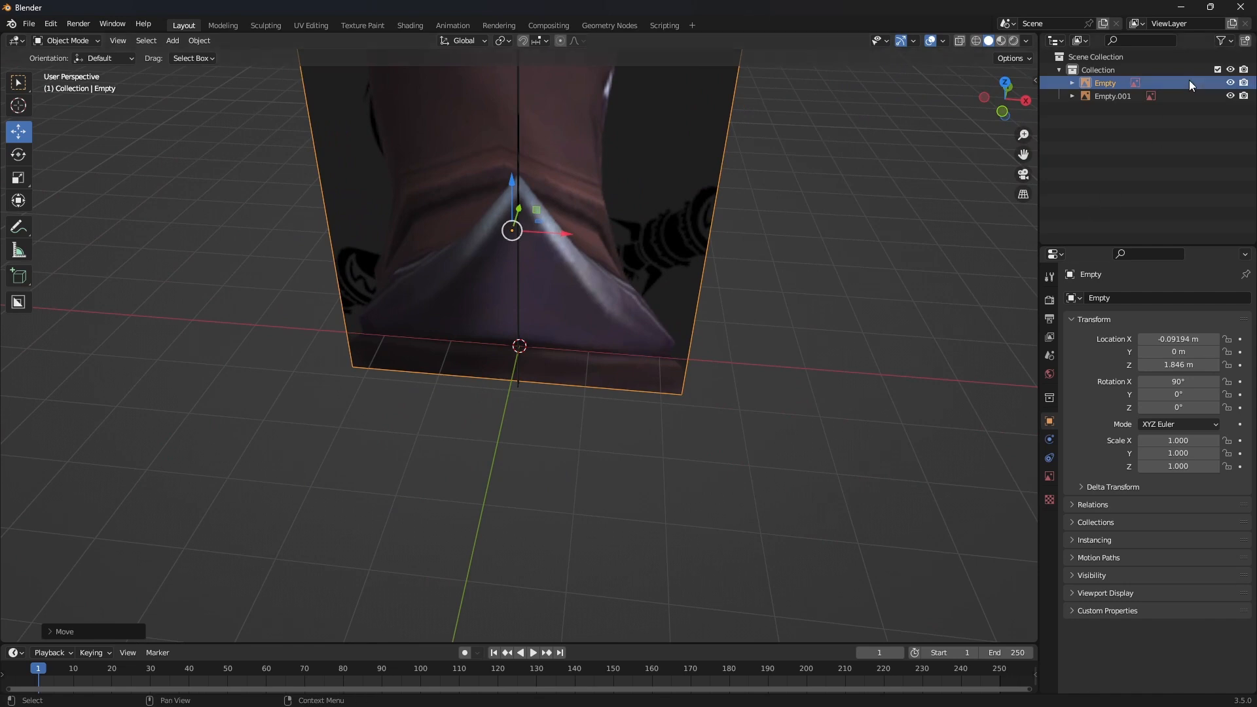
- Rename the front boot image object as Front
{"action": "left_click", "coordinate": [1113, 83]}
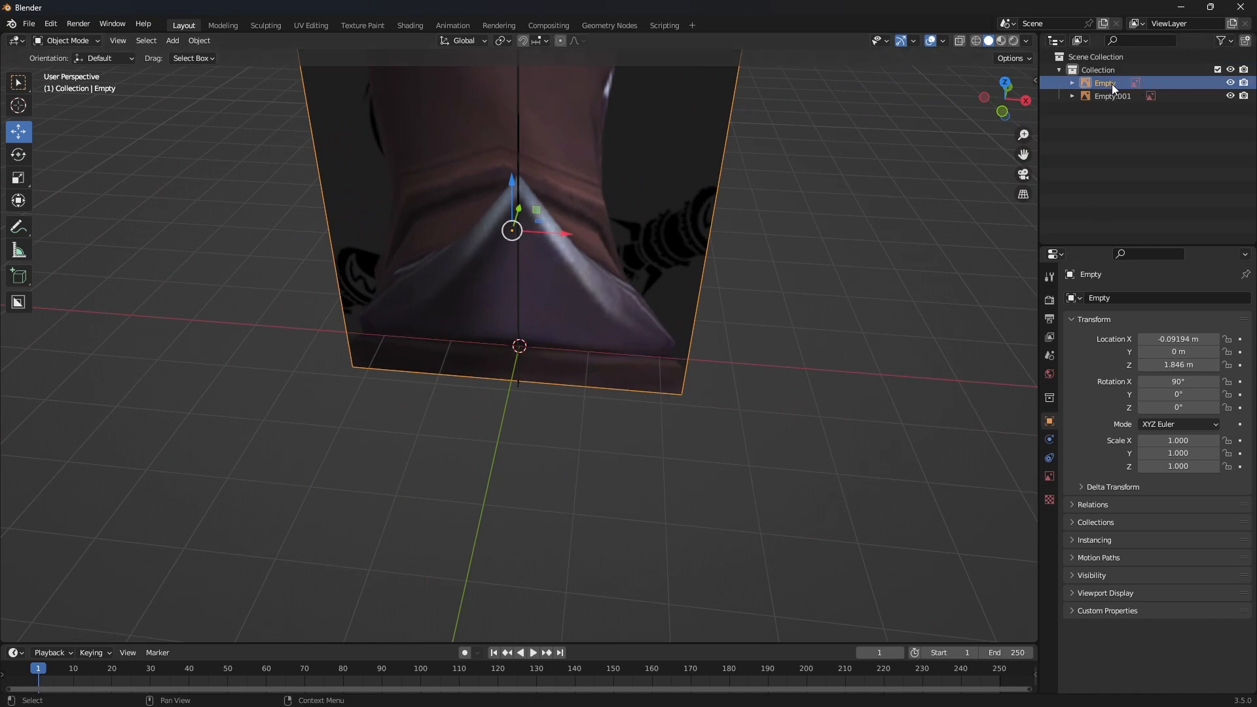
{"action": "scroll", "coordinate": [847, 242], "scroll_direction": "down", "scroll_amount": 3}
{"action": "double_click", "coordinate": [1098, 84]}
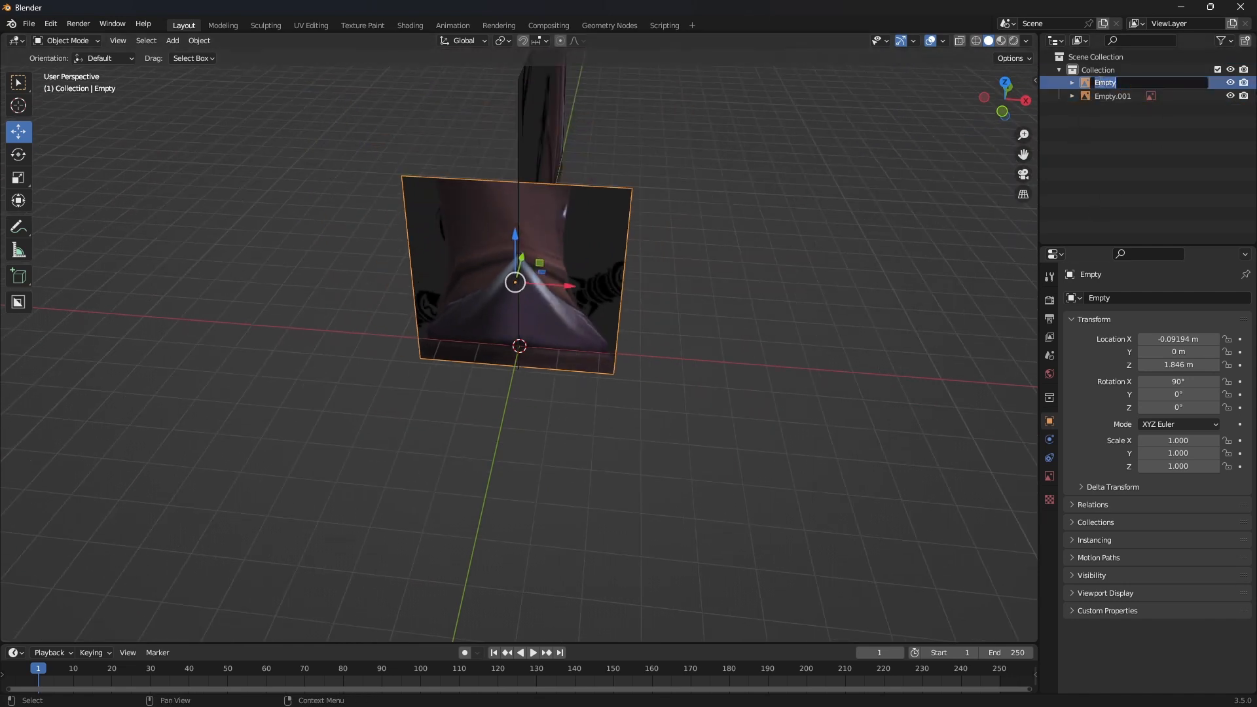
{"action": "type", "text": "Fi"}
{"action": "key", "text": "Return"}
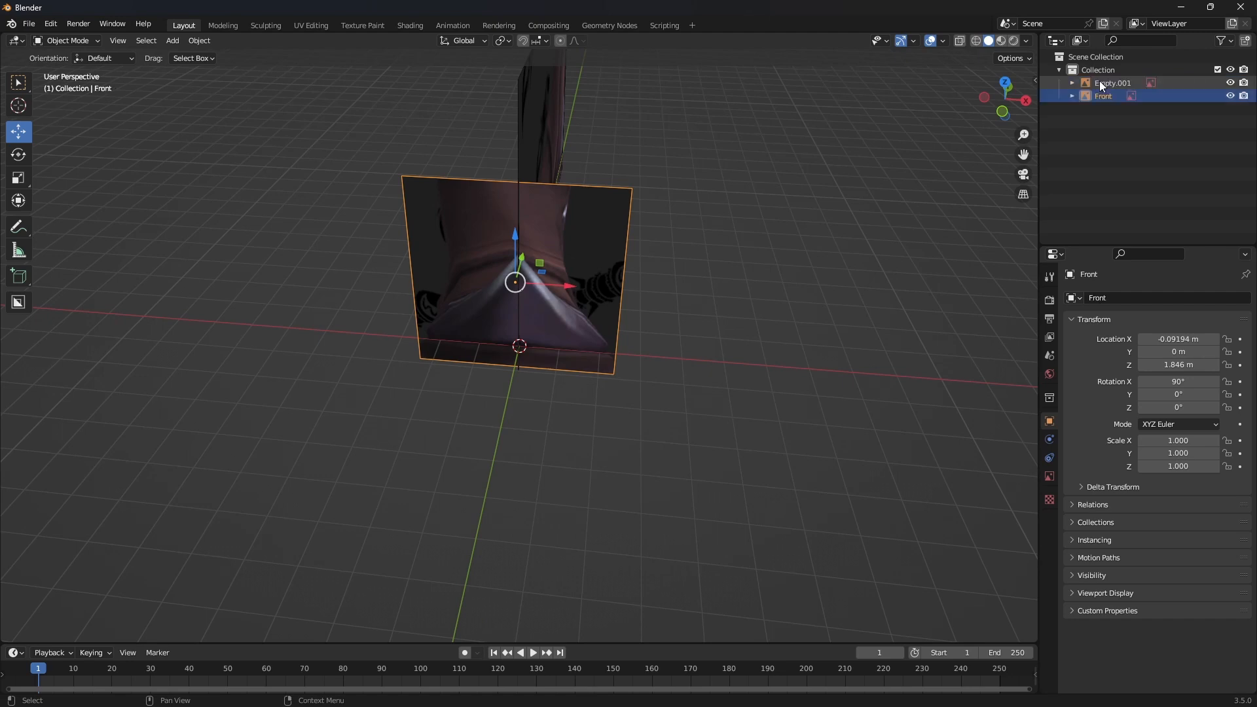
- Rename the side boot image object, Empty.001, as Side
{"action": "left_click", "coordinate": [1109, 84]}
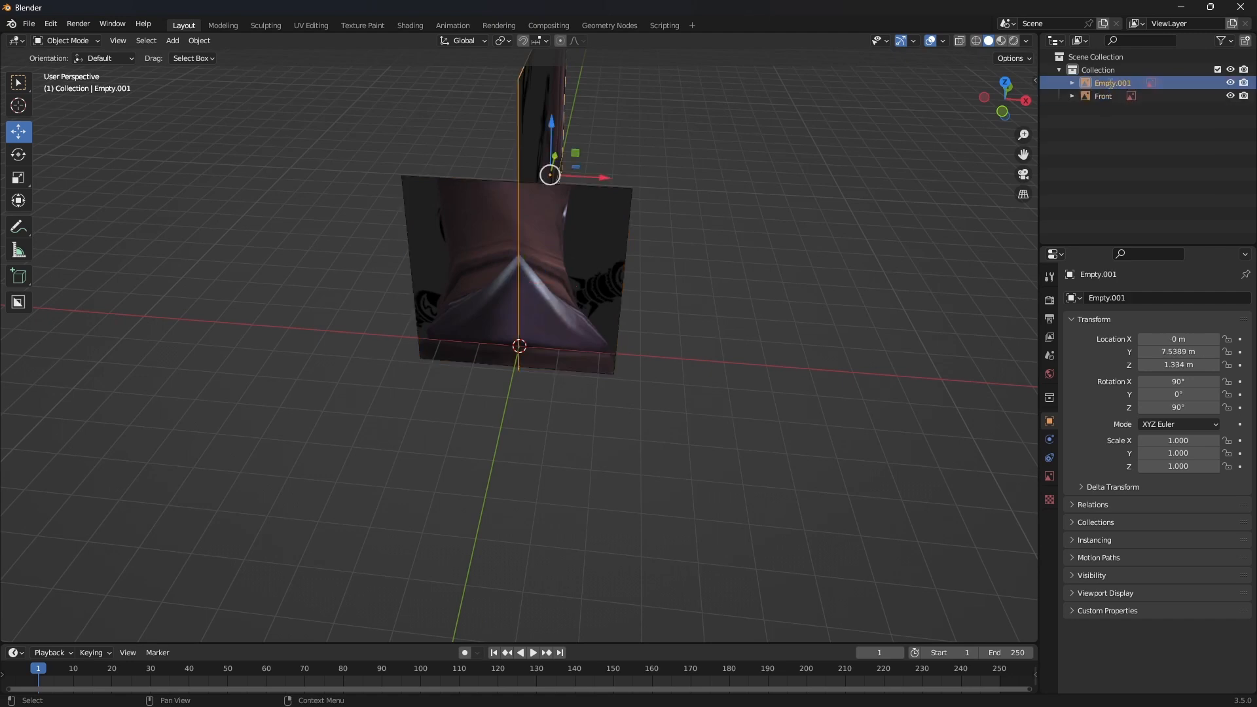
{"action": "double_click", "coordinate": [1109, 84]}
{"action": "type", "text": "Side"}
{"action": "key", "text": "Return"}
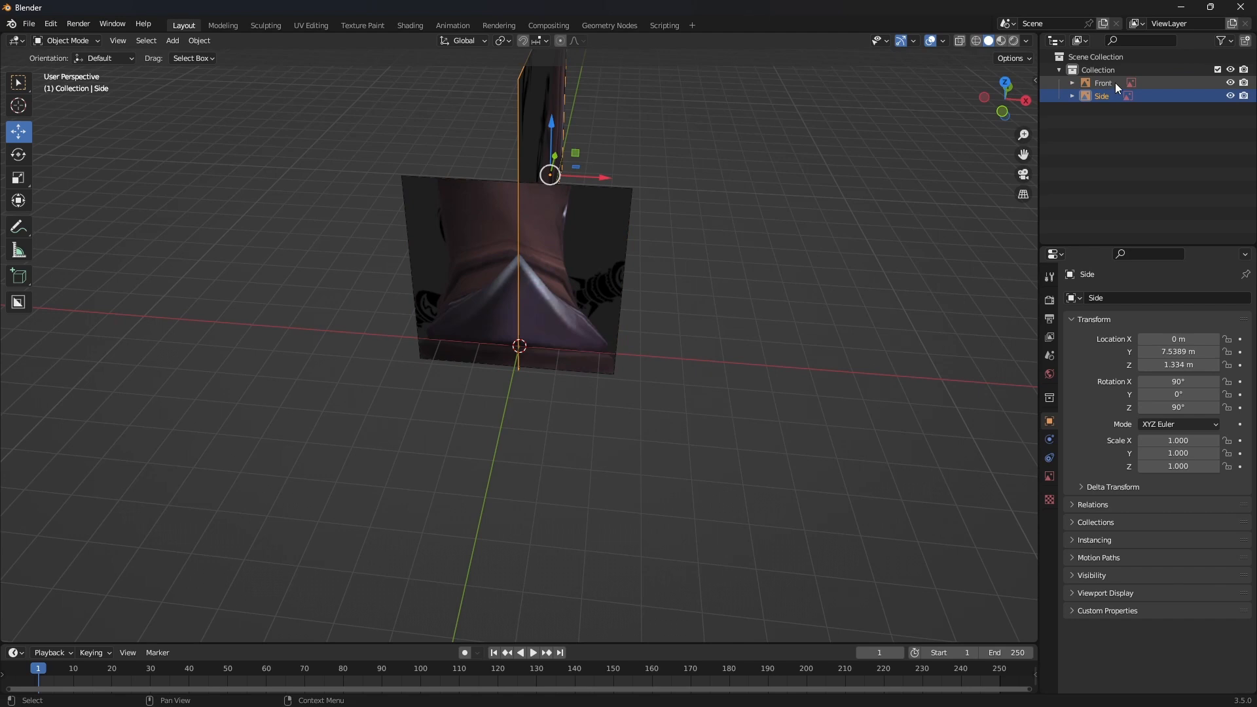
- Enable opacity for the Front reference image and set it to 0.7
{"action": "left_click", "coordinate": [1130, 82]}
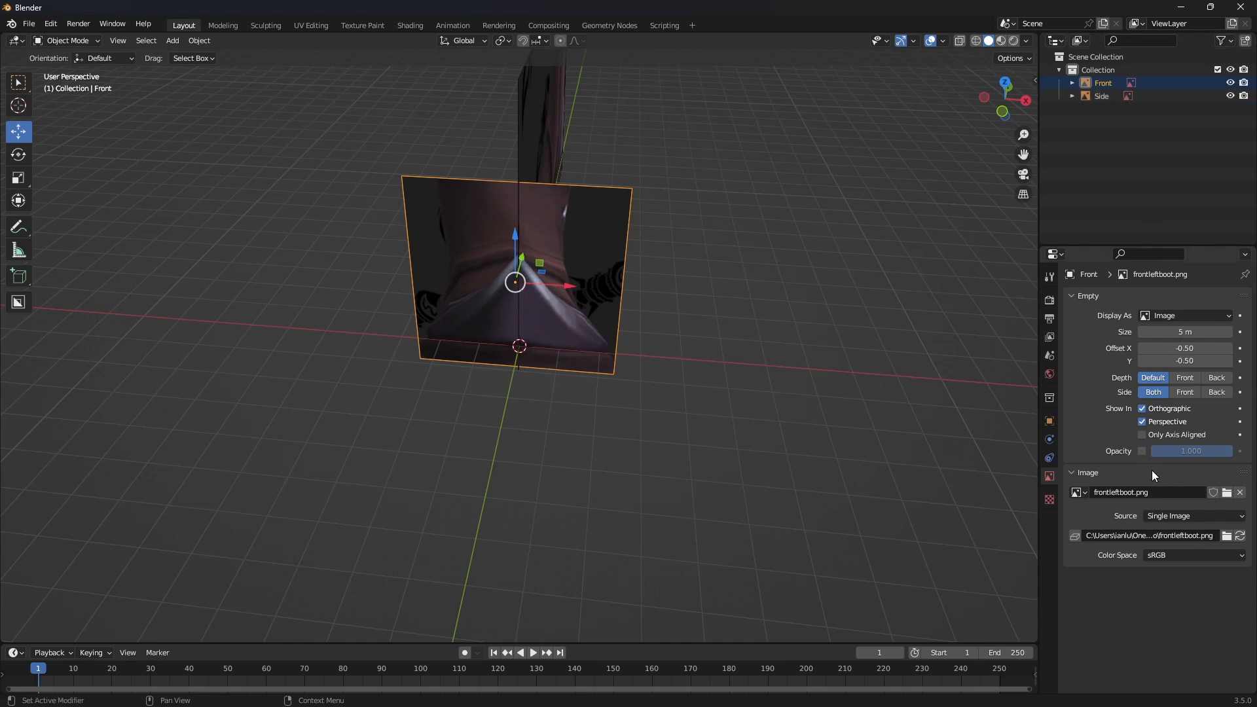
{"action": "left_click", "coordinate": [1142, 452]}
{"action": "left_click", "coordinate": [1179, 453]}
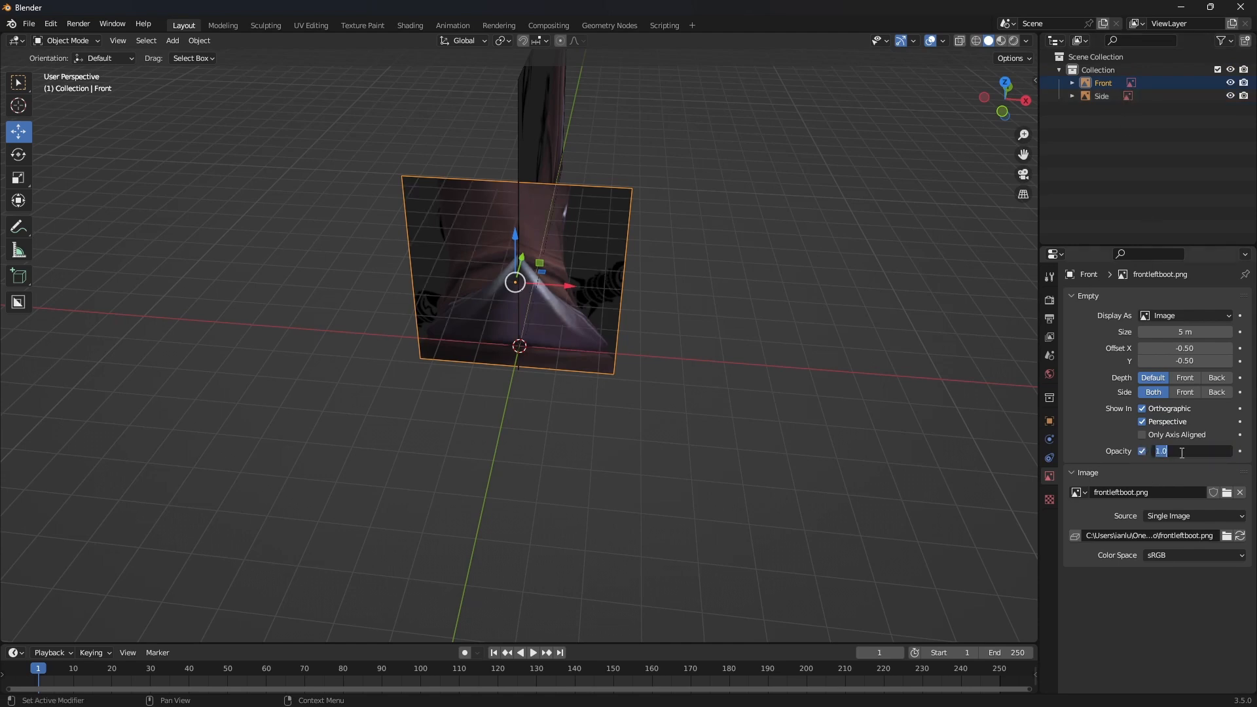
{"action": "type", "text": "0.7"}
{"action": "key", "text": "Return"}
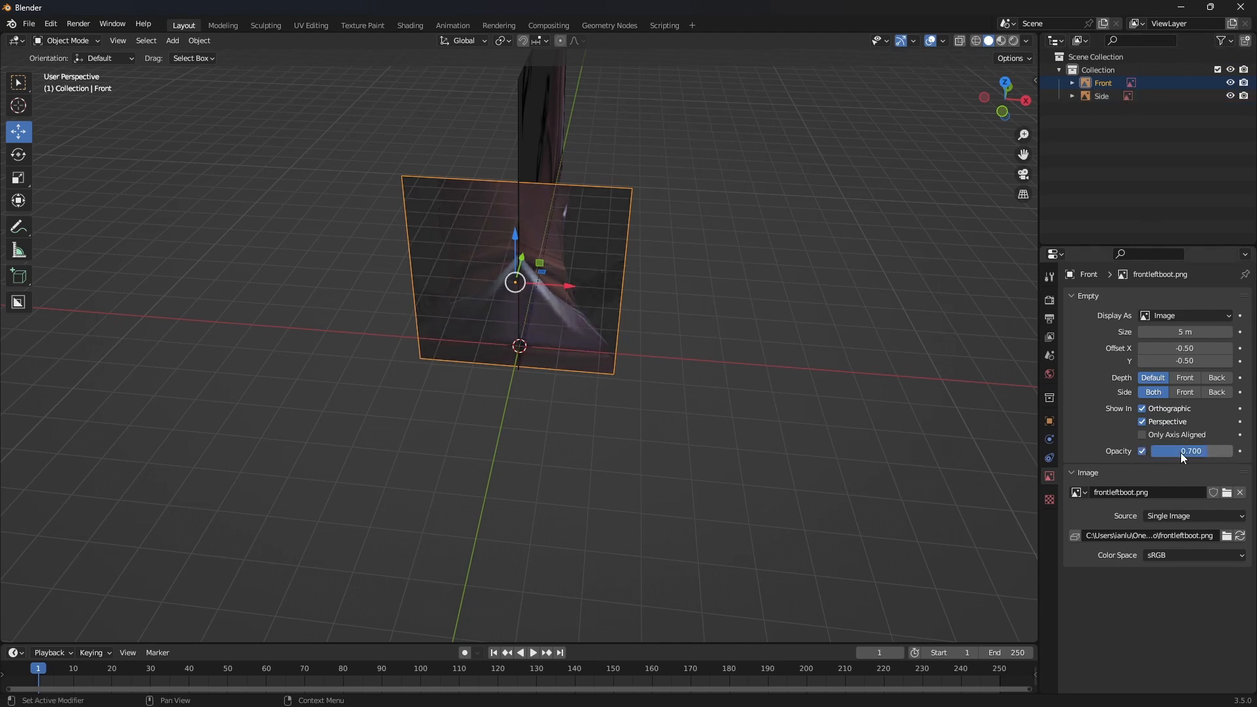
- Select the Side reference image and bring up its image display settings
{"action": "middle_click_drag", "start_coordinate": [819, 327], "coordinate": [738, 322]}
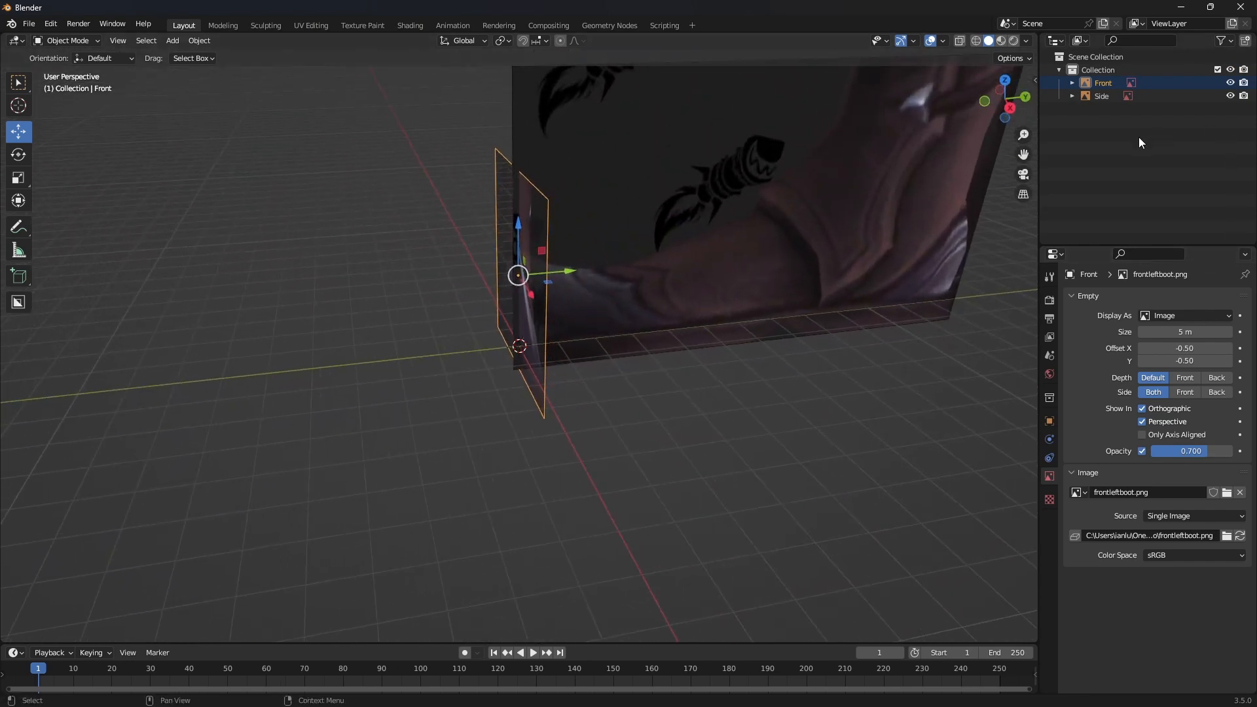
{"action": "left_click", "coordinate": [1127, 97]}
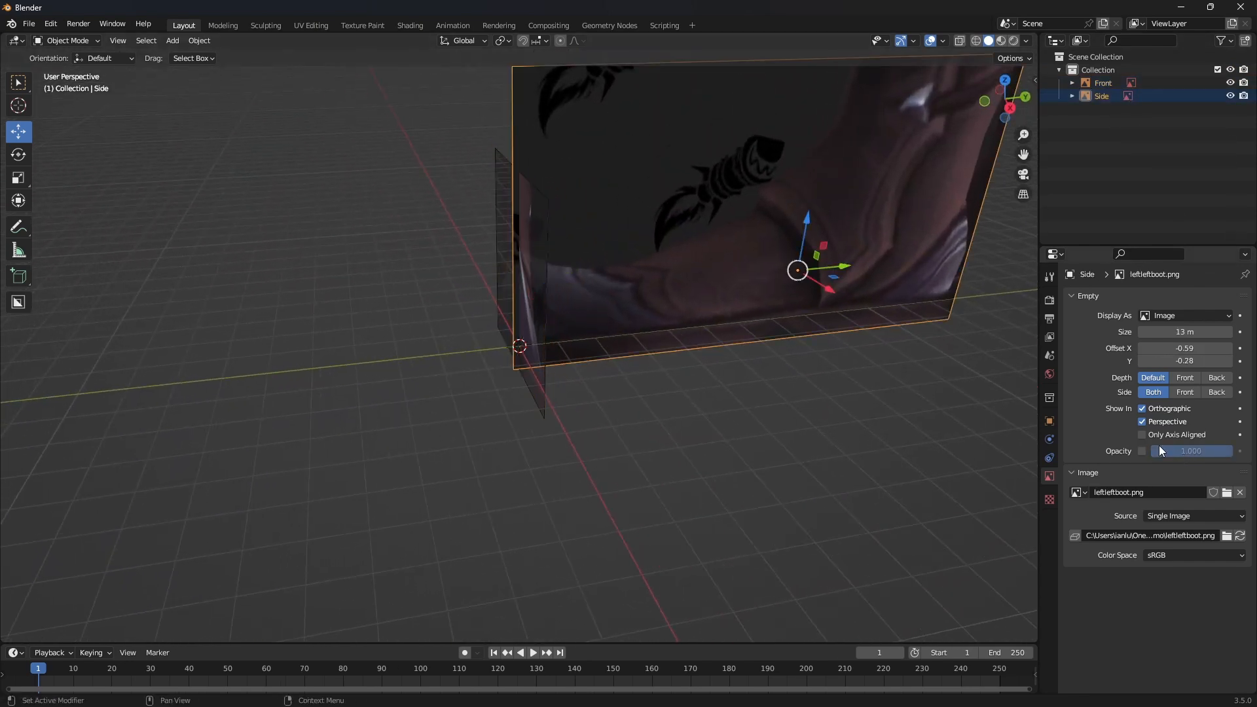
- Try limiting the Side reference image's display to axis-aligned views only
{"action": "left_click", "coordinate": [1150, 435]}
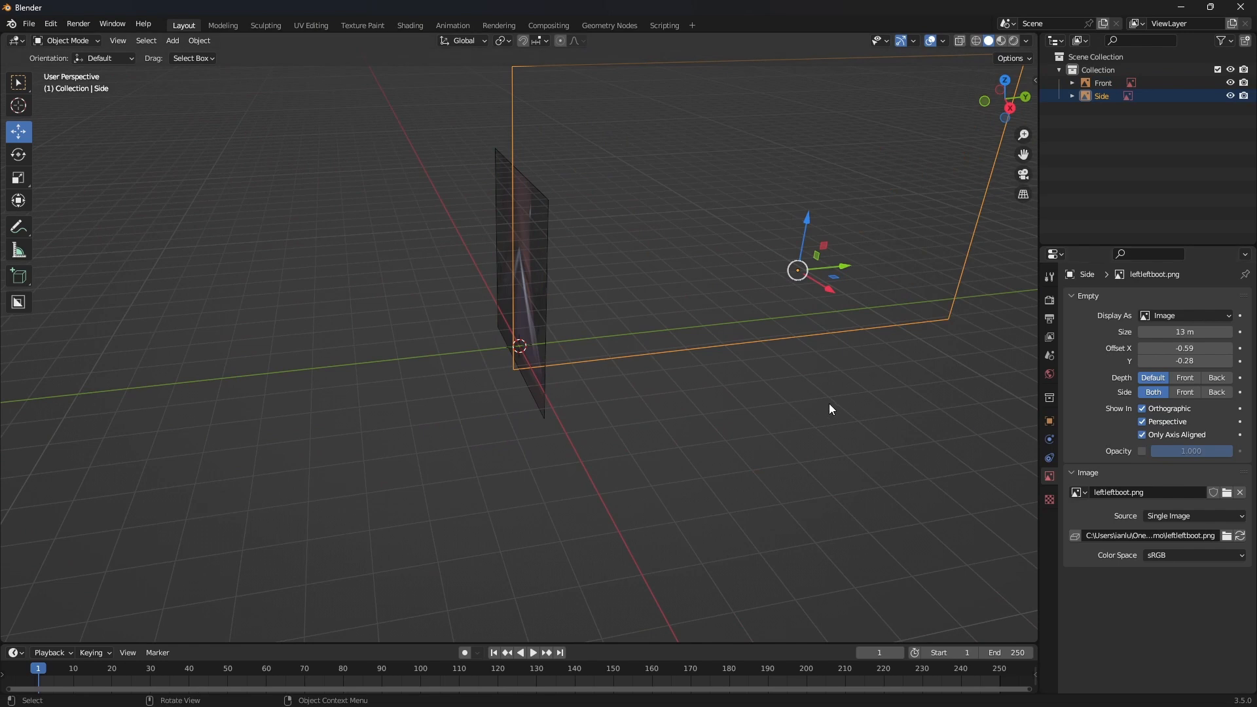
{"action": "key", "text": "KP_3"}
{"action": "middle_click_drag", "start_coordinate": [828, 408], "coordinate": [949, 437]}
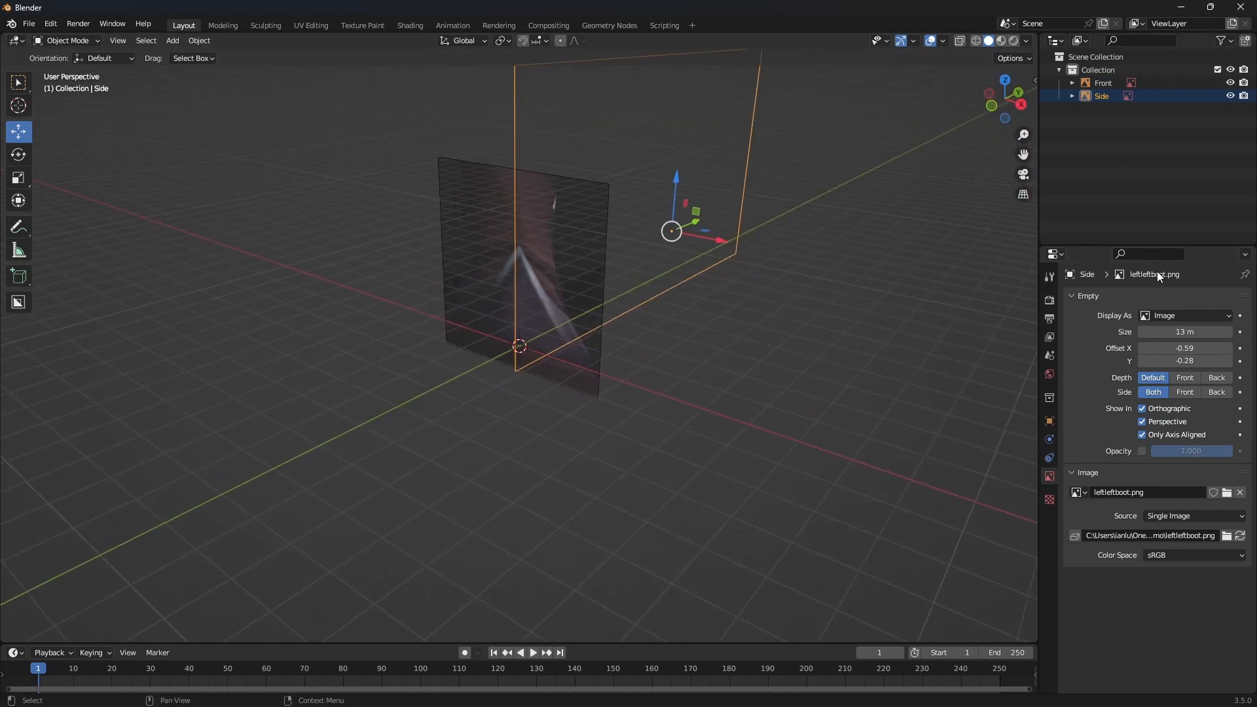
{"action": "left_click", "coordinate": [1143, 435]}
- Enable opacity for the Side reference image and set it to 0.7
{"action": "left_click", "coordinate": [1142, 451]}
{"action": "left_click", "coordinate": [1183, 451]}
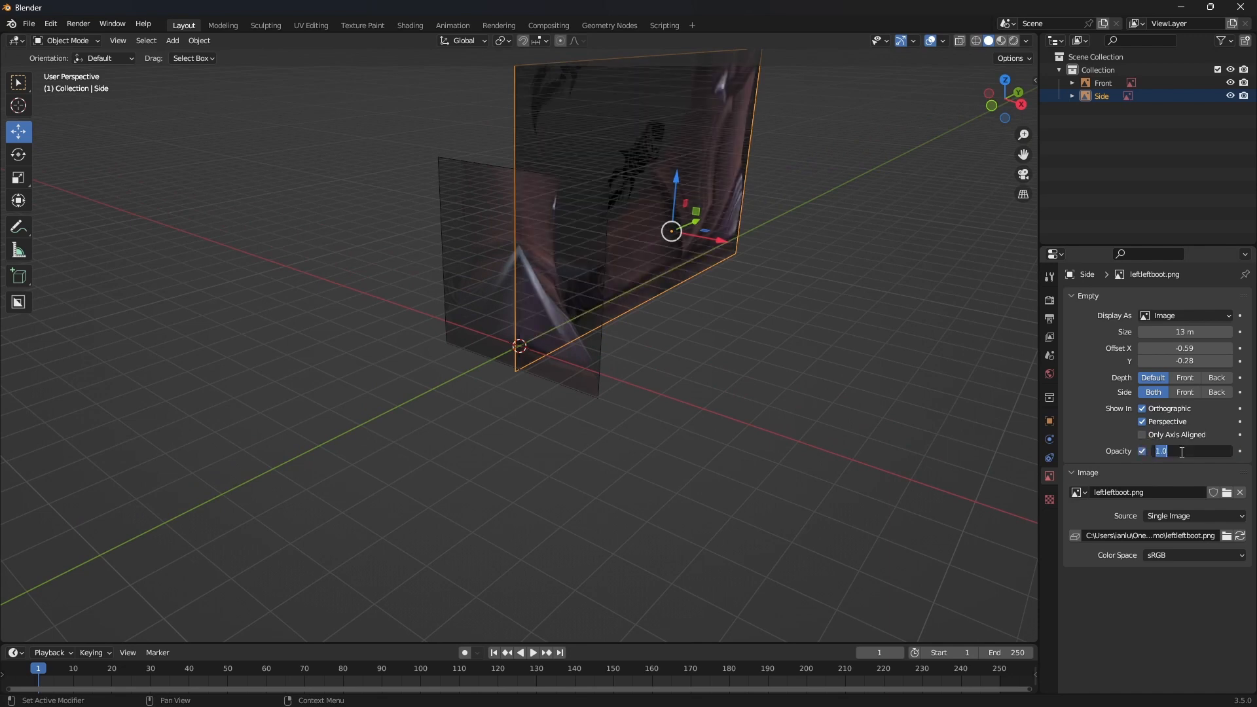
{"action": "type", "text": ".7"}
{"action": "key", "text": "Return"}
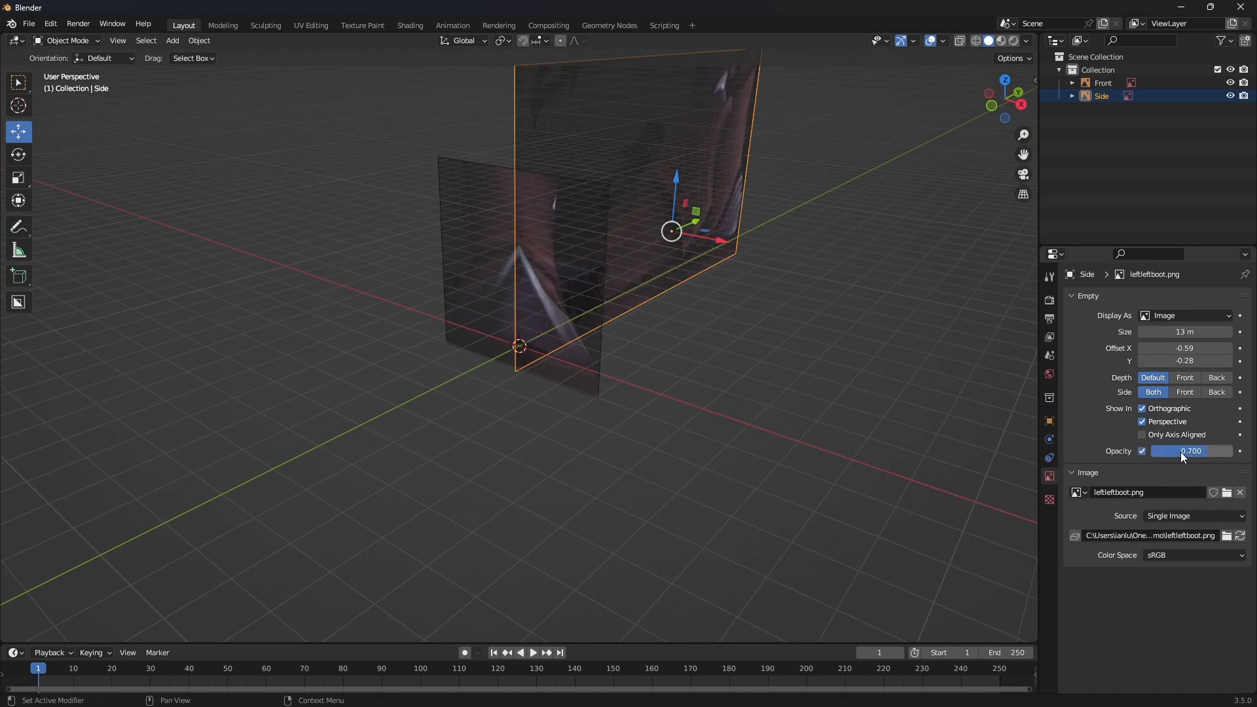
- Rename the collection holding the Front and Side images as References
{"action": "scroll", "coordinate": [681, 427], "scroll_direction": "up", "scroll_amount": 2}
{"action": "scroll", "coordinate": [810, 403], "scroll_direction": "down", "scroll_amount": 1}
{"action": "double_click", "coordinate": [1105, 66]}
{"action": "type", "text": "References"}
{"action": "key", "text": "Return"}
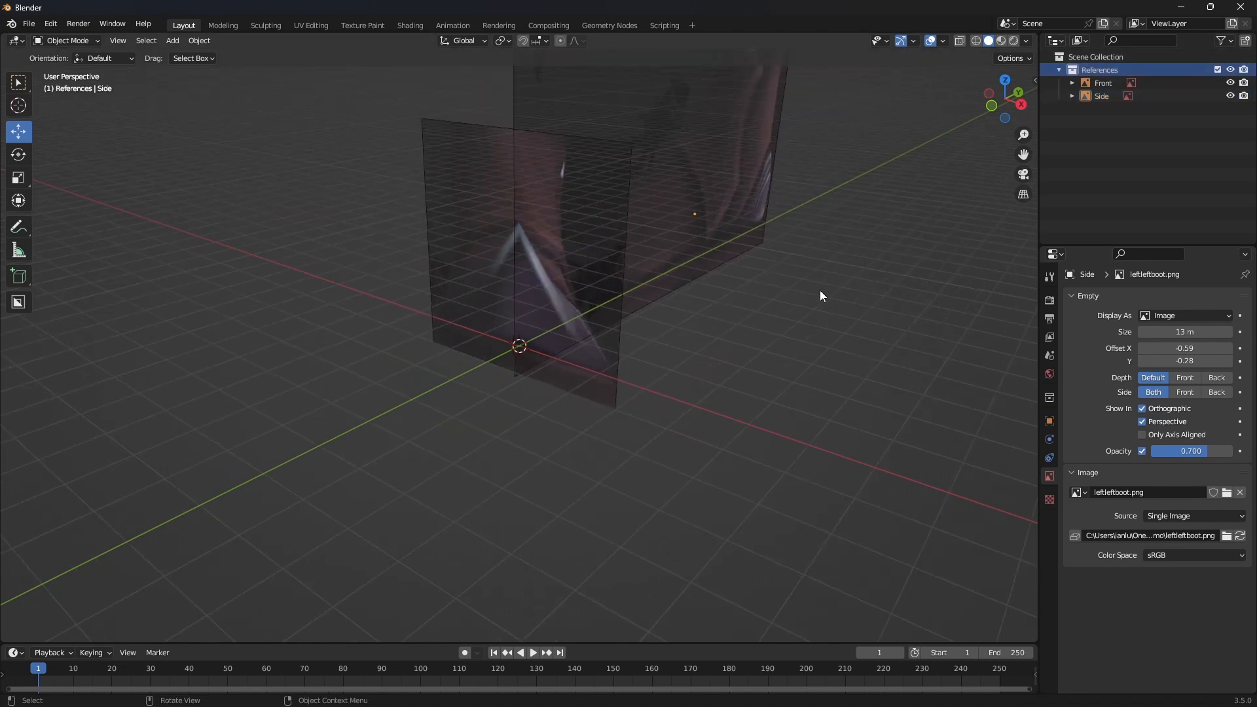
{"action": "left_click", "coordinate": [1110, 184]}
- Add a Single Arrow empty at the world origin
{"action": "middle_click_drag", "start_coordinate": [693, 303], "coordinate": [851, 309]}
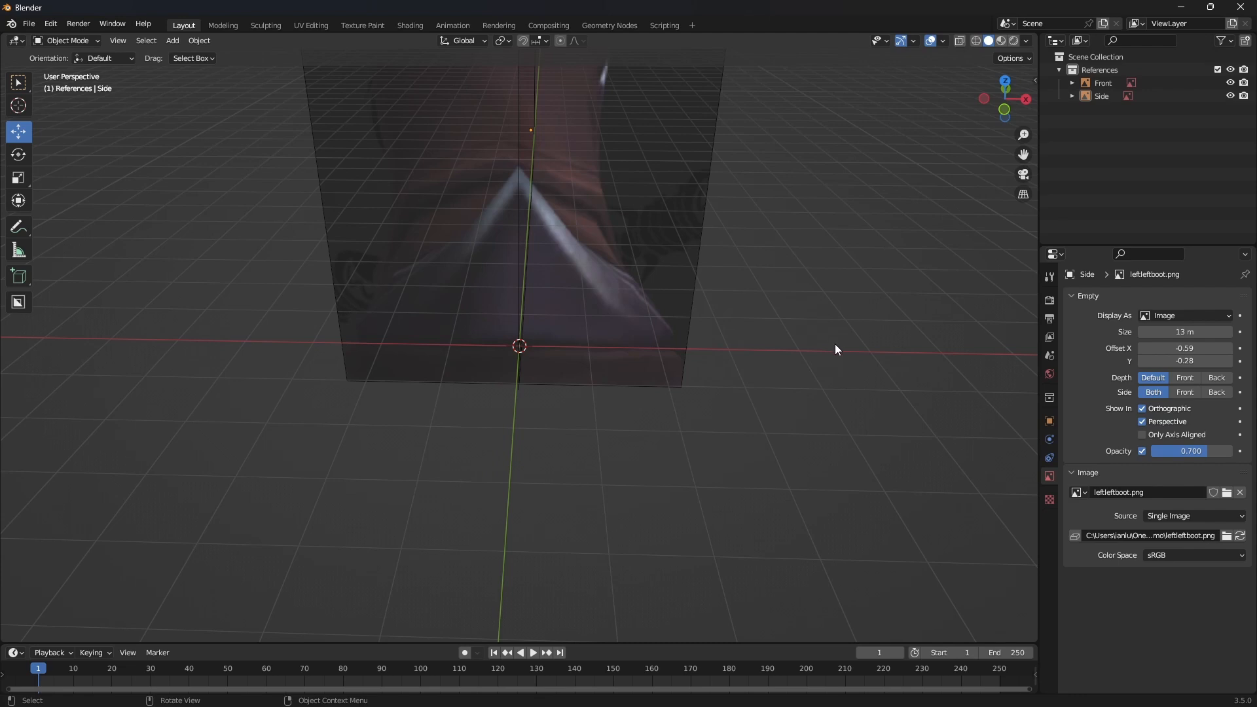
{"action": "left_click", "coordinate": [179, 41]}
{"action": "mouse_move", "coordinate": [188, 186]}
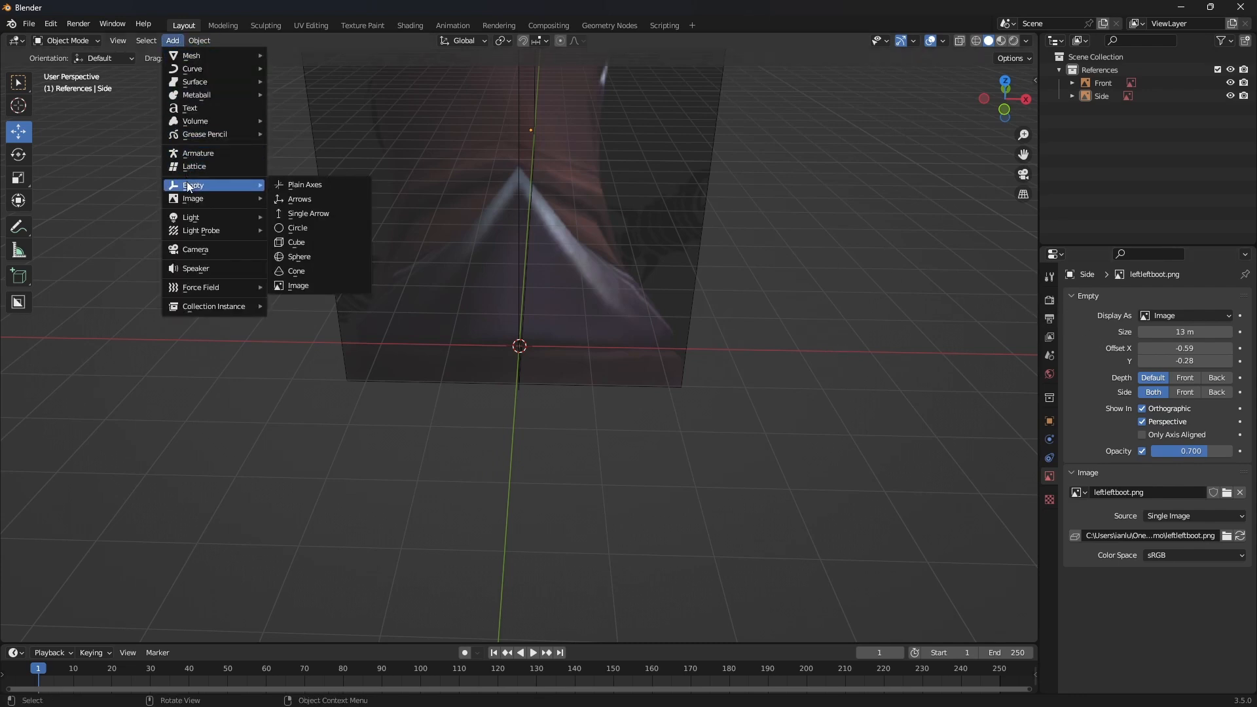
{"action": "left_click", "coordinate": [314, 212]}
- Rename the new single-arrow empty as Mirror
{"action": "middle_click_drag", "start_coordinate": [786, 324], "coordinate": [757, 333]}
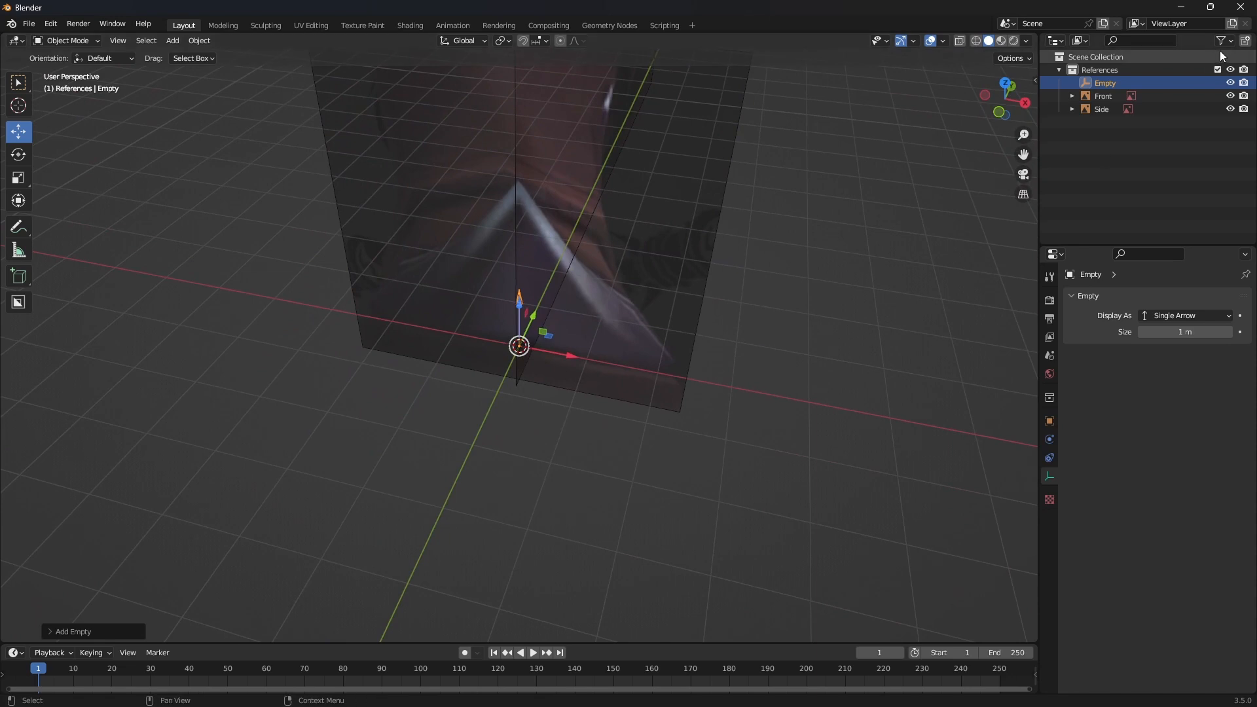
{"action": "double_click", "coordinate": [1105, 82]}
{"action": "type", "text": "Mirro"}
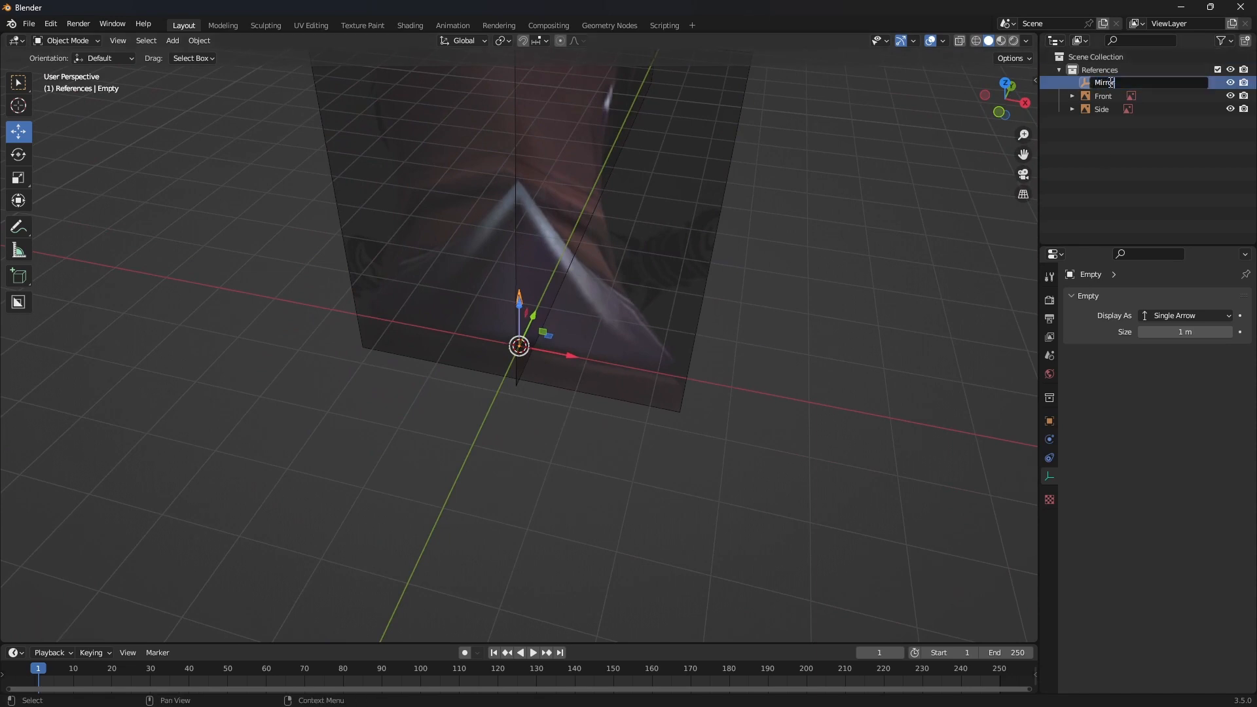
{"action": "key", "text": "Return"}
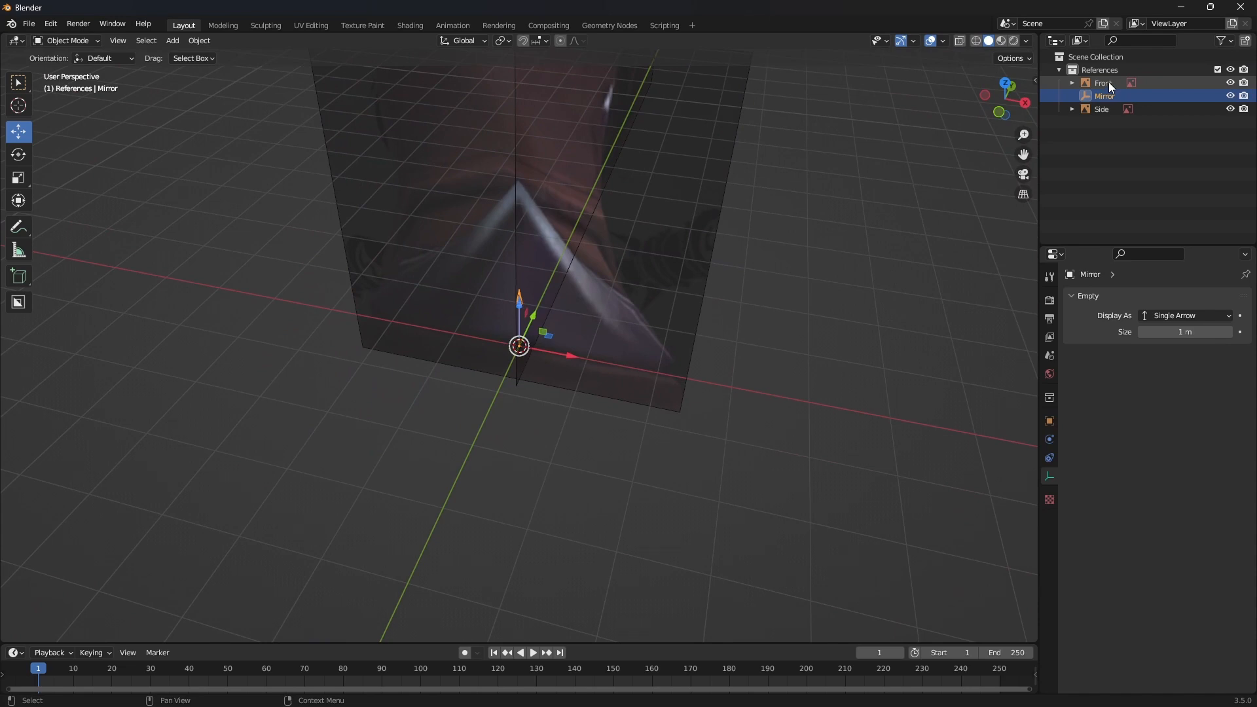
- Check how the boot reference images line up with the Mirror empty in the front and right orthographic views
{"action": "middle_click_drag", "start_coordinate": [862, 238], "coordinate": [816, 224]}
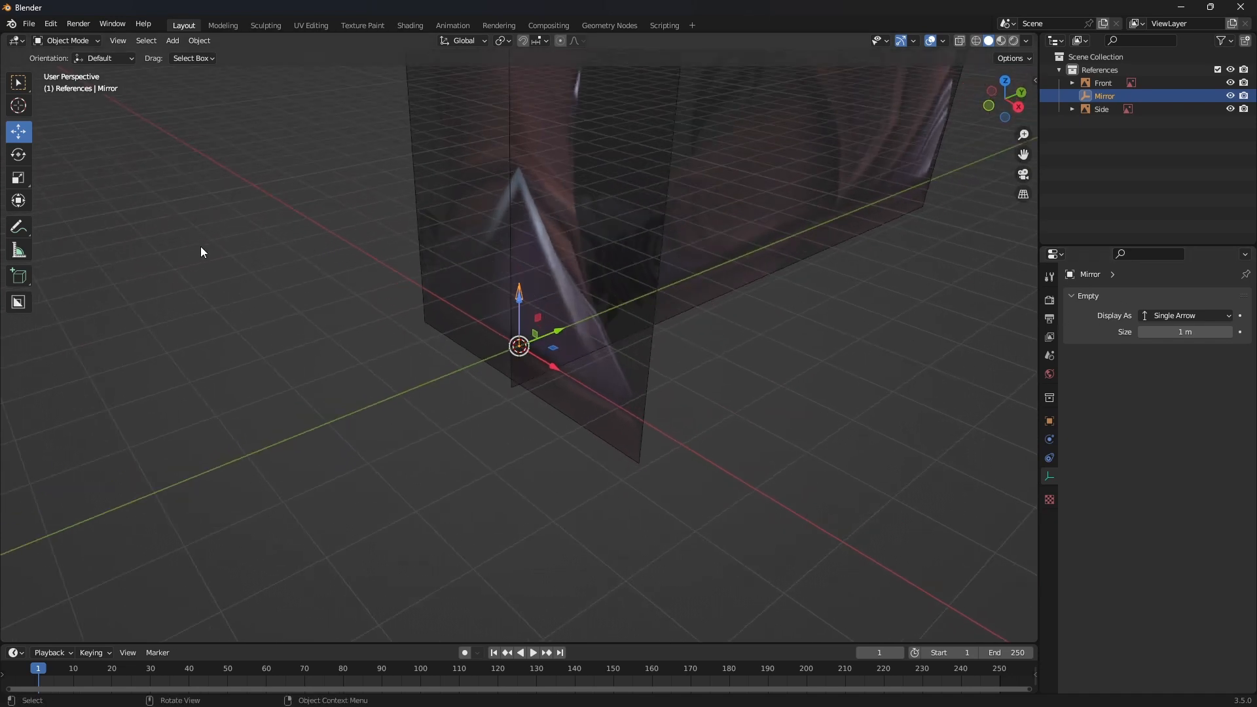
{"action": "middle_click_drag", "start_coordinate": [267, 230], "coordinate": [355, 246]}
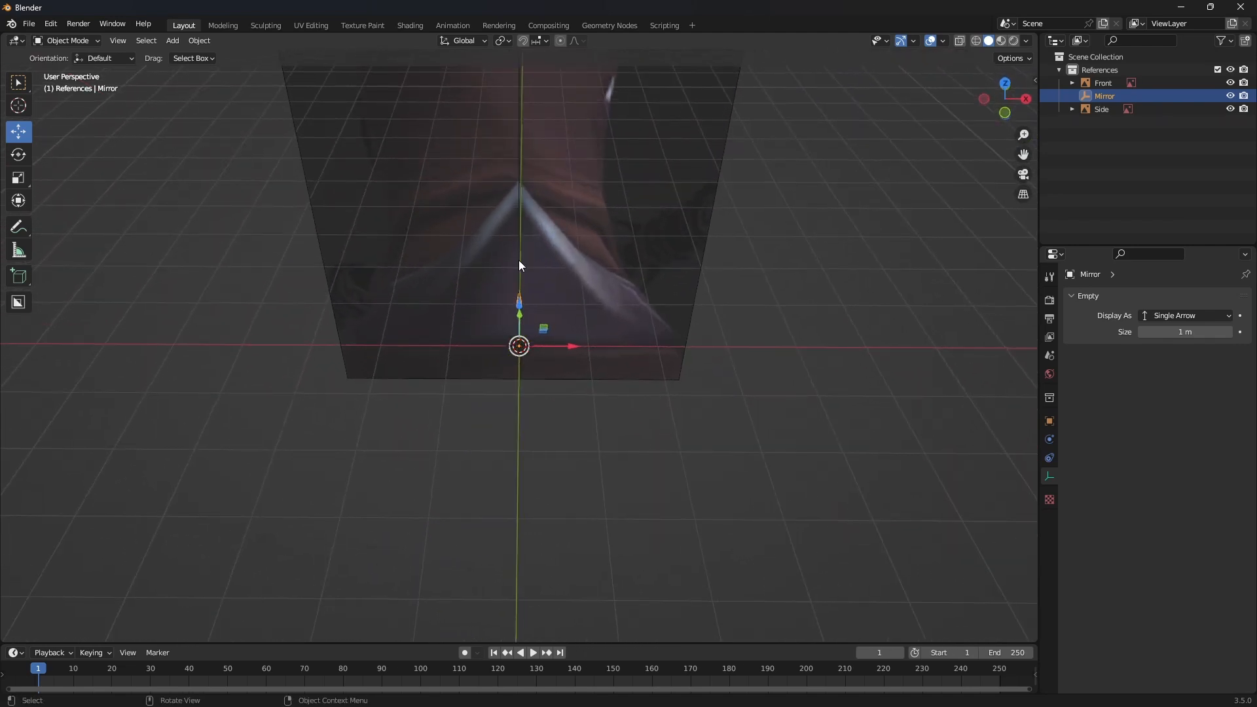
{"action": "middle_click_drag", "start_coordinate": [948, 260], "coordinate": [925, 218]}
{"action": "key", "text": "KP_1"}
{"action": "key", "text": "KP_3"}
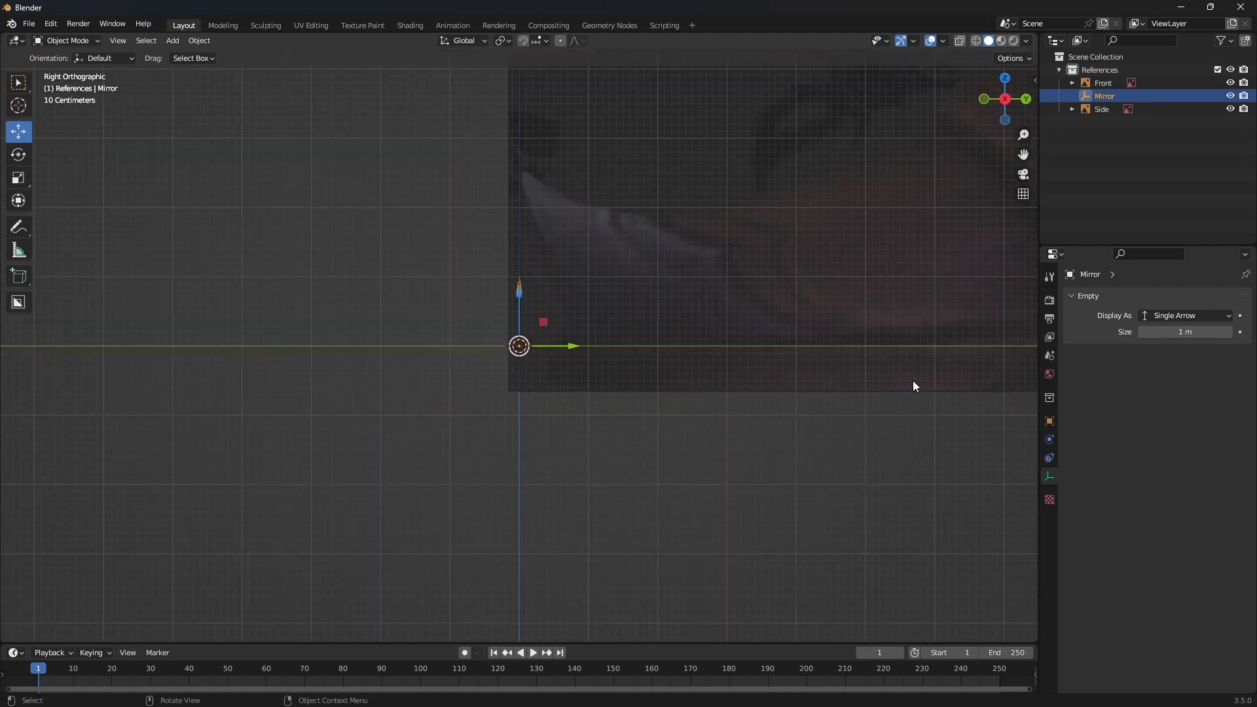
{"action": "key", "text": "KP_1"}
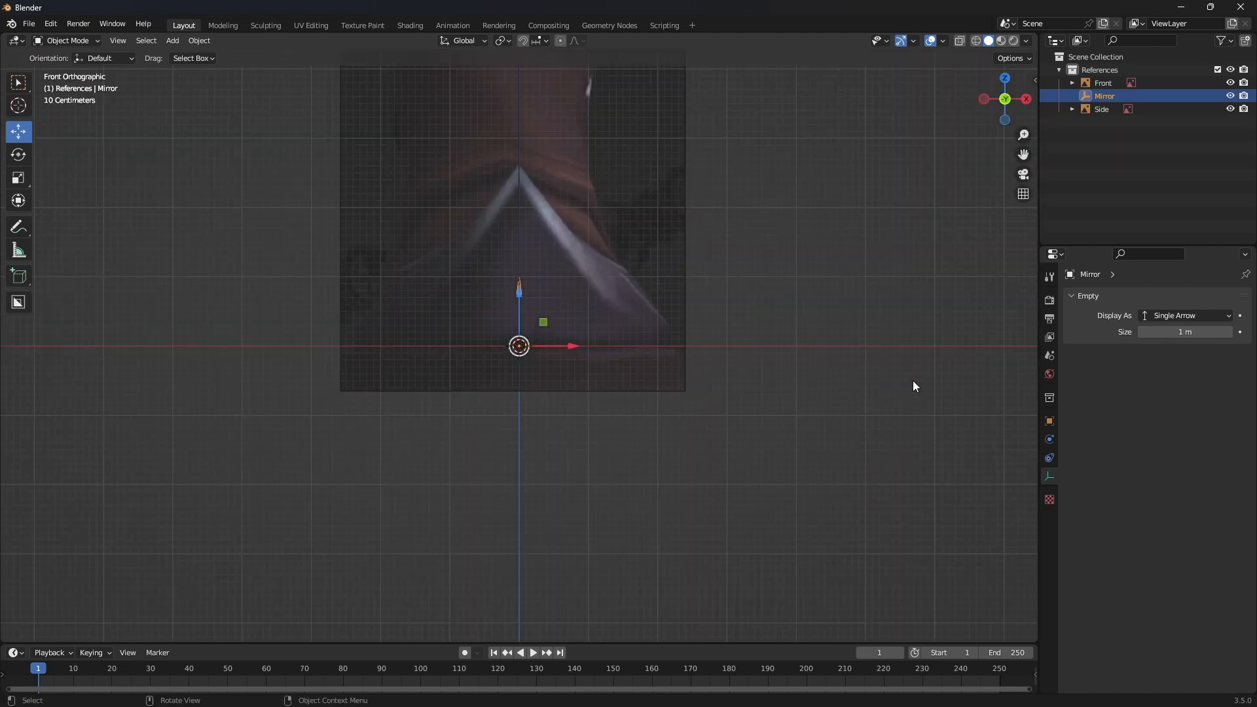
{"action": "key", "text": "KP_3"}
{"action": "key", "text": "KP_1"}
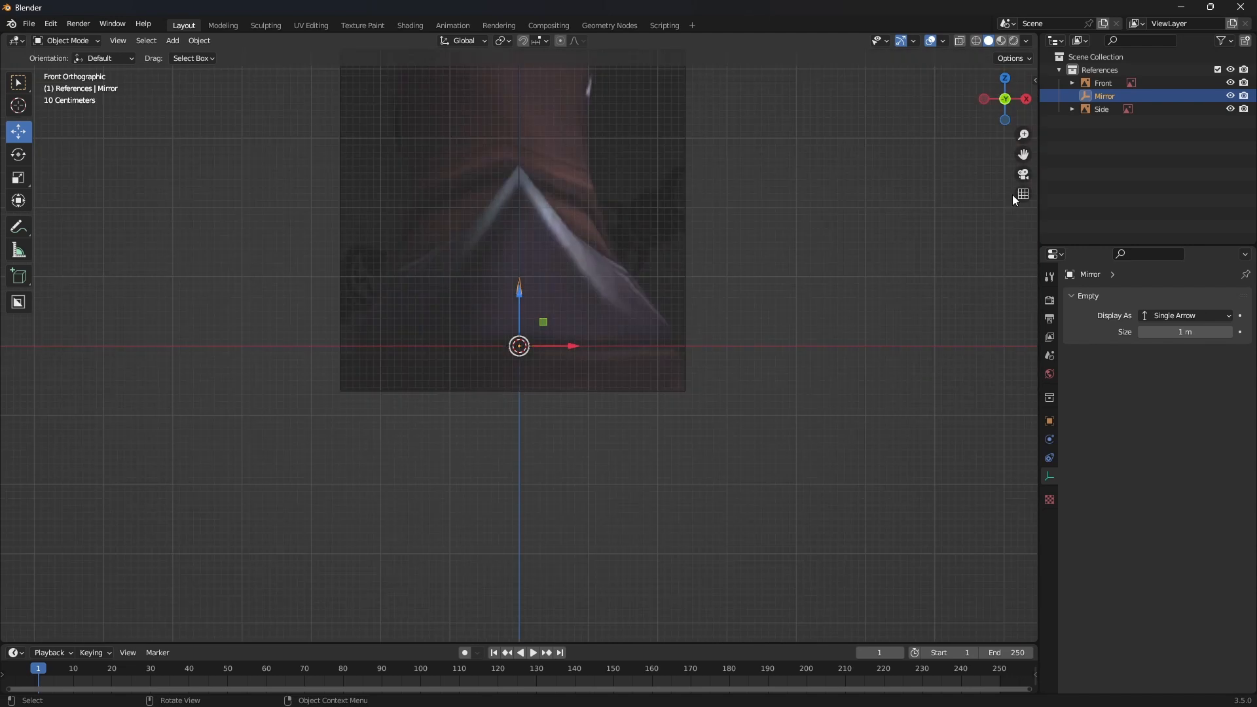
{"action": "left_click", "coordinate": [1023, 99]}
{"action": "left_click", "coordinate": [984, 99]}
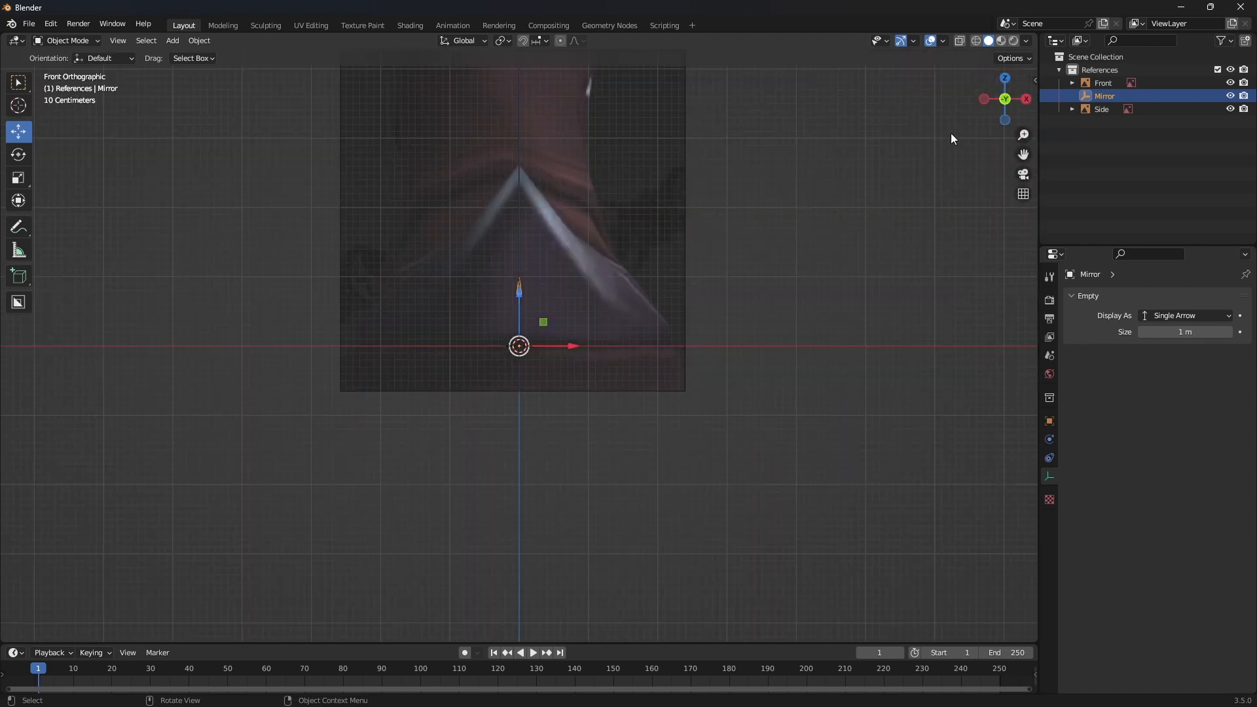
- Add a mesh plane at the origin and set its X rotation to 90° so it stands upright
{"action": "middle_click_drag", "start_coordinate": [757, 303], "coordinate": [658, 371]}
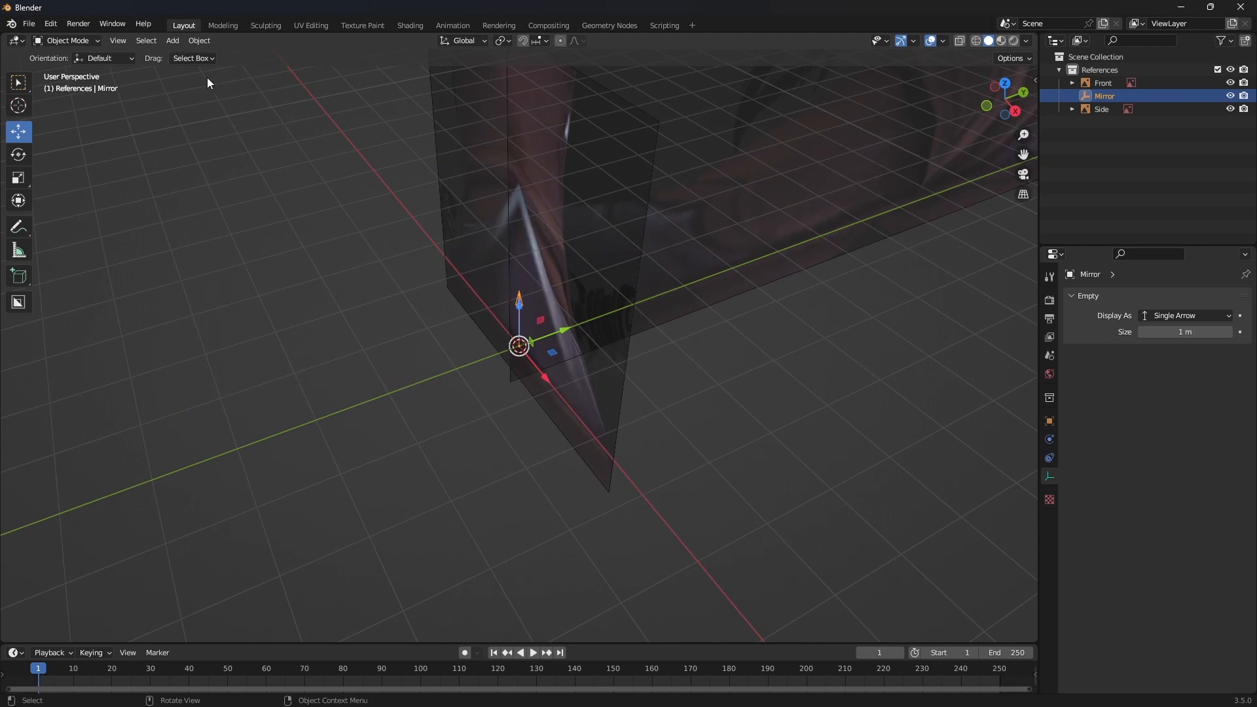
{"action": "left_click", "coordinate": [175, 42]}
{"action": "mouse_move", "coordinate": [190, 57]}
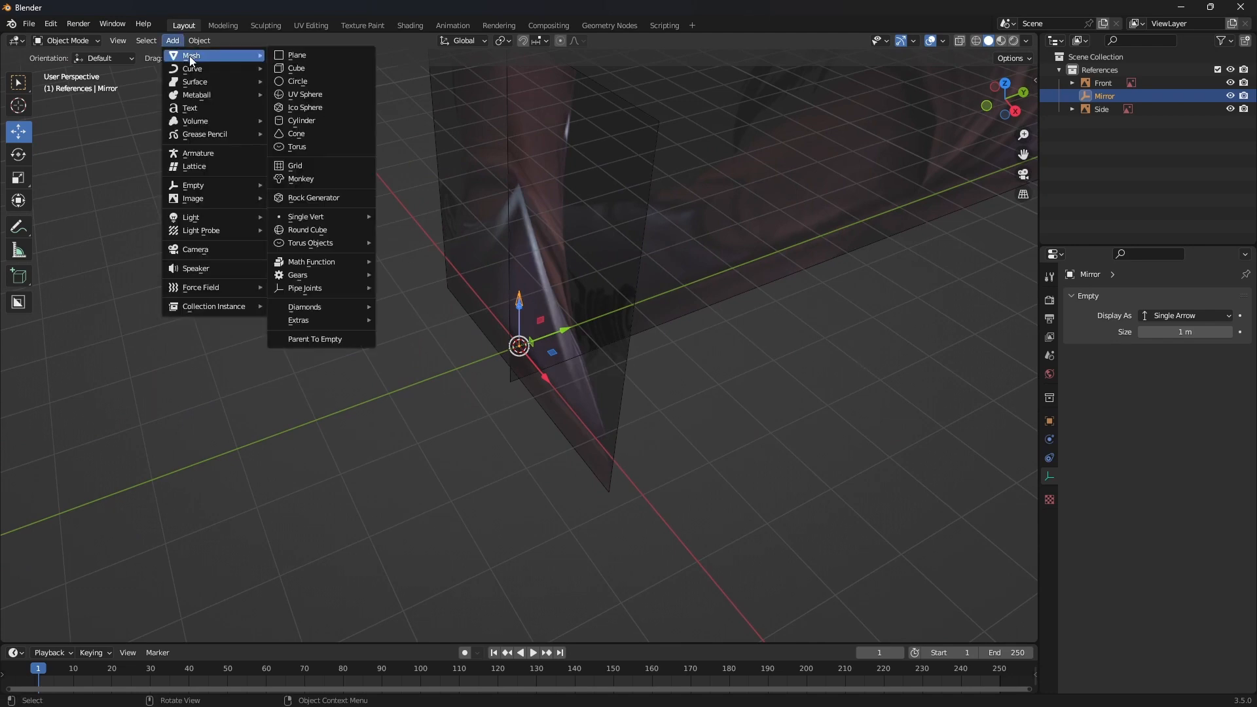
{"action": "left_click", "coordinate": [300, 57]}
{"action": "middle_click_drag", "start_coordinate": [471, 244], "coordinate": [589, 236]}
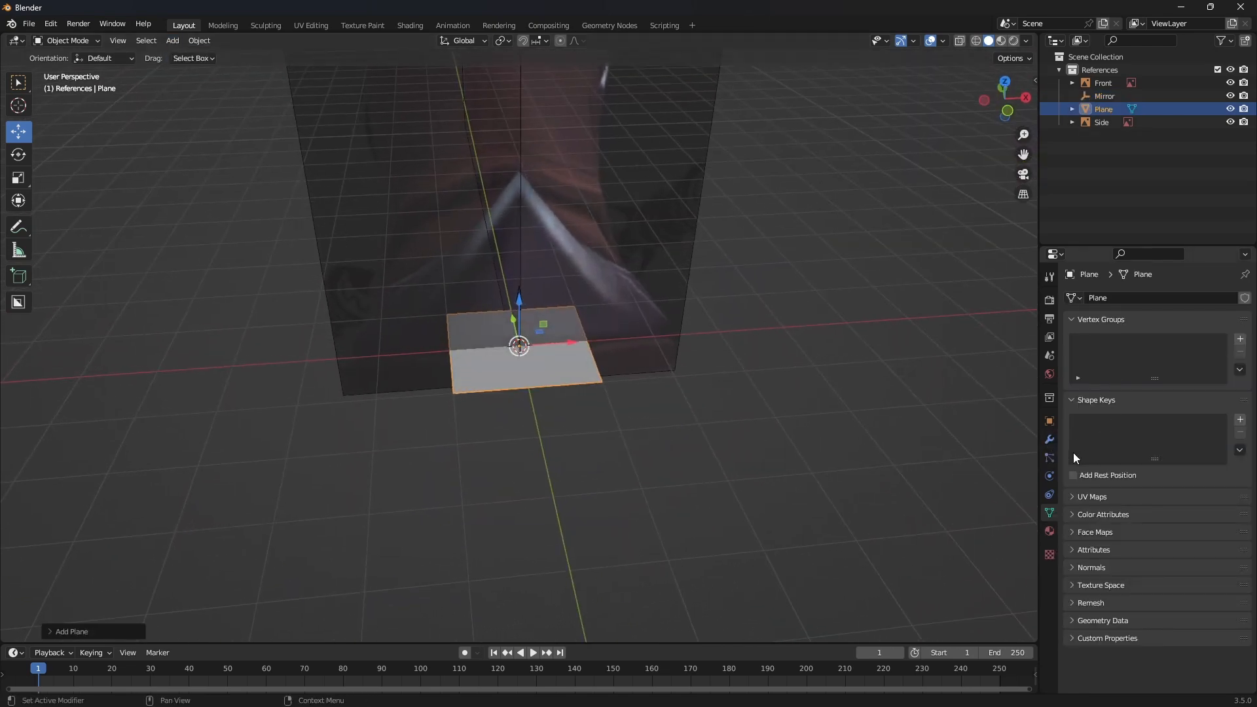
{"action": "left_click", "coordinate": [1049, 421]}
{"action": "left_click", "coordinate": [1173, 382]}
{"action": "type", "text": "90"}
{"action": "key", "text": "Return"}
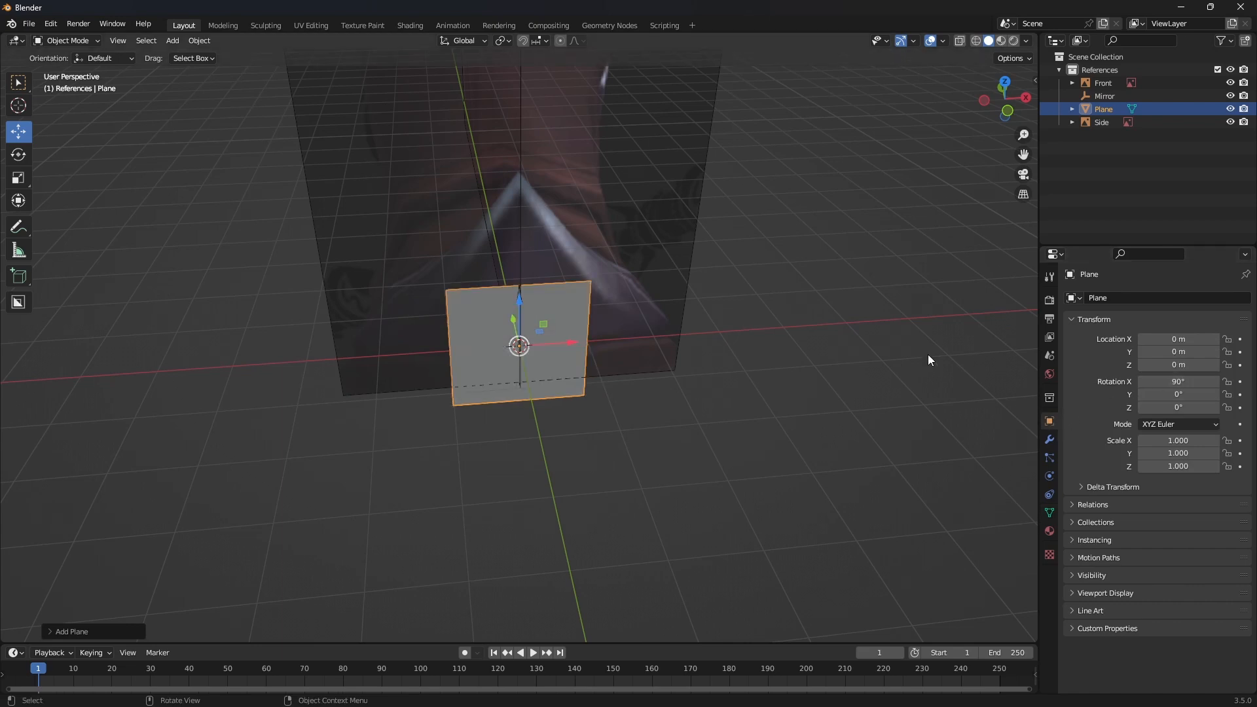
- Turn on X-ray display in the front view and move the plane to about 1.12 m in X and 1.06 m in Z
{"action": "key", "text": "KP_1"}
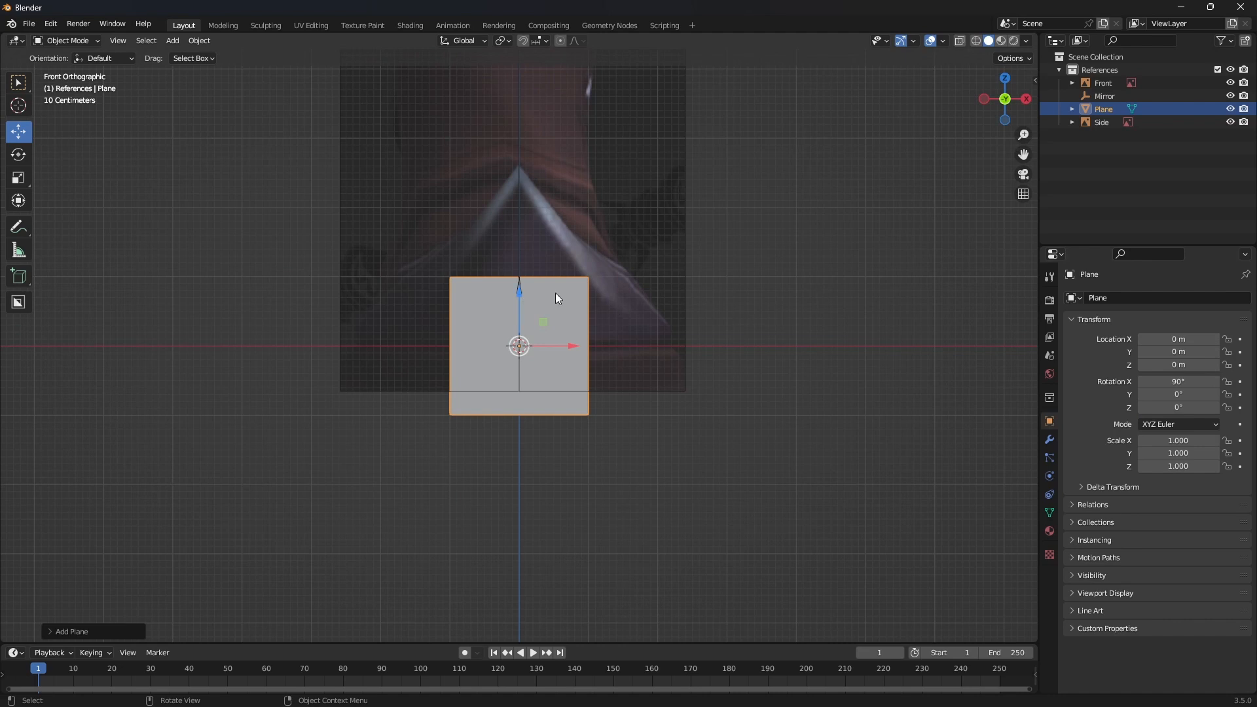
{"action": "scroll", "coordinate": [642, 294], "scroll_direction": "up", "scroll_amount": 2}
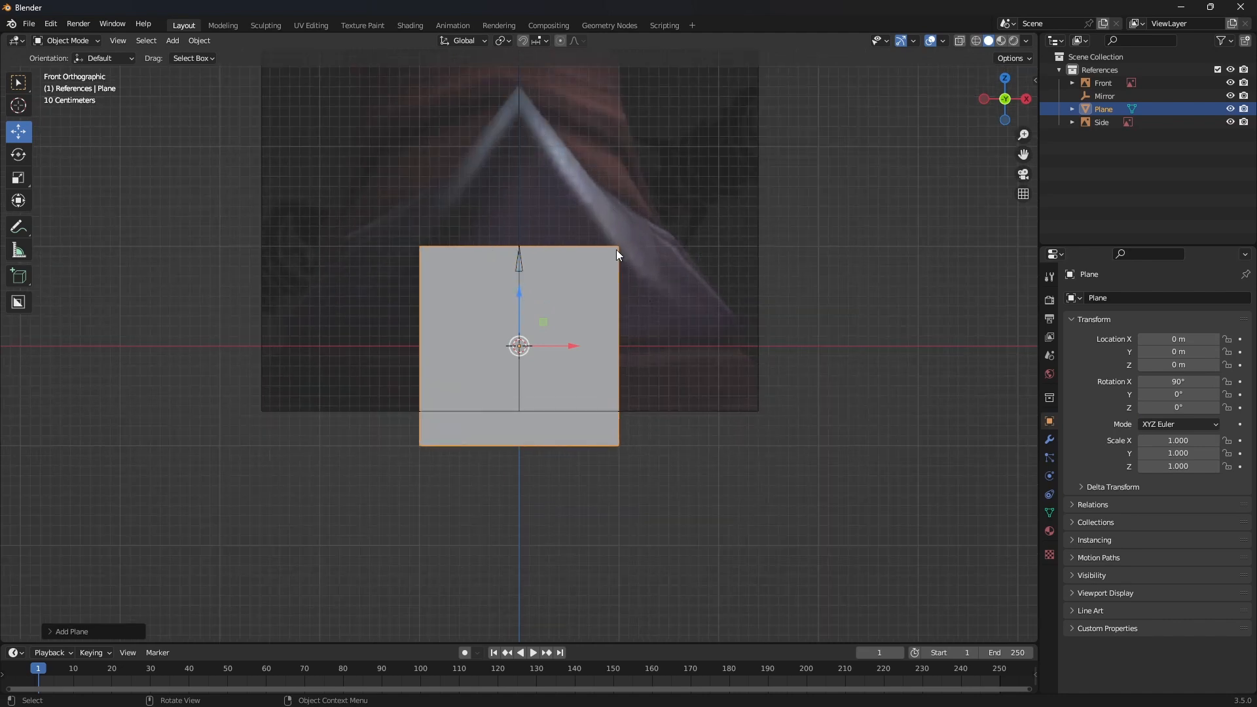
{"action": "left_click", "coordinate": [960, 41]}
{"action": "left_click_drag", "start_coordinate": [523, 297], "coordinate": [523, 191]}
{"action": "left_click_drag", "start_coordinate": [580, 242], "coordinate": [689, 240]}
- Scale the plane down to about 0.528 in X and 0.5 in its local Y
{"action": "left_click", "coordinate": [19, 177]}
{"action": "left_click_drag", "start_coordinate": [631, 190], "coordinate": [631, 208]}
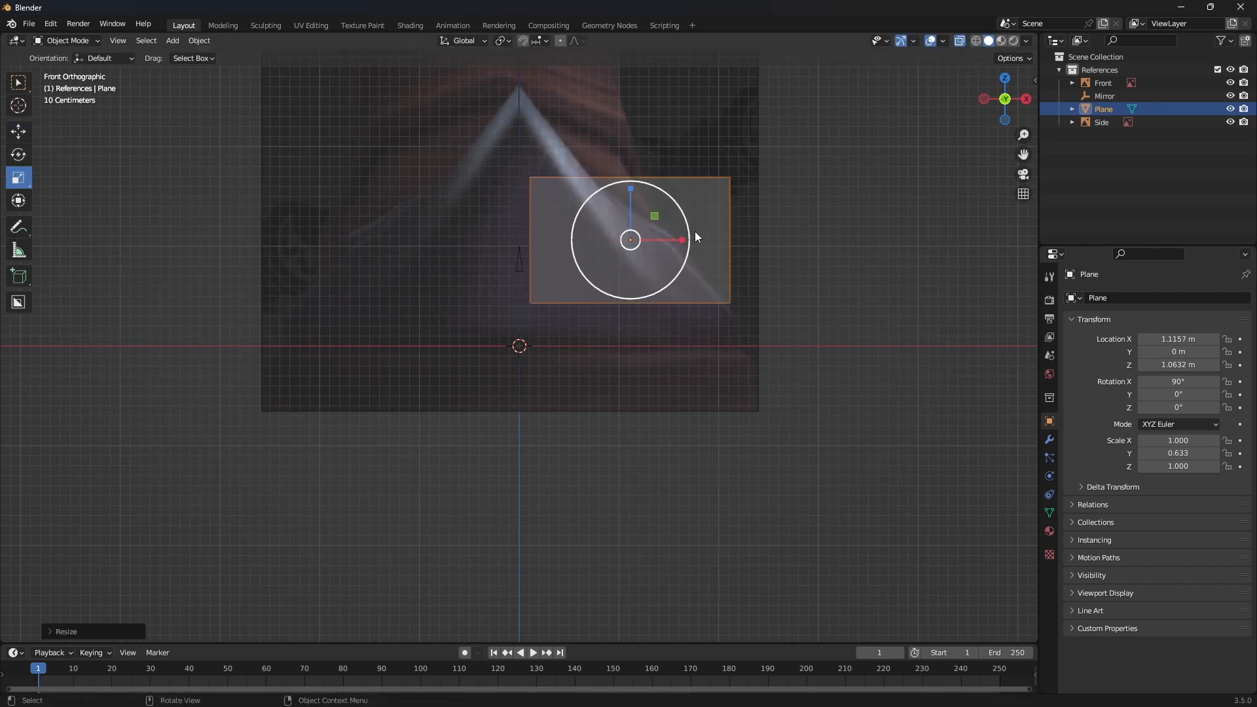
{"action": "left_click_drag", "start_coordinate": [685, 239], "coordinate": [658, 237]}
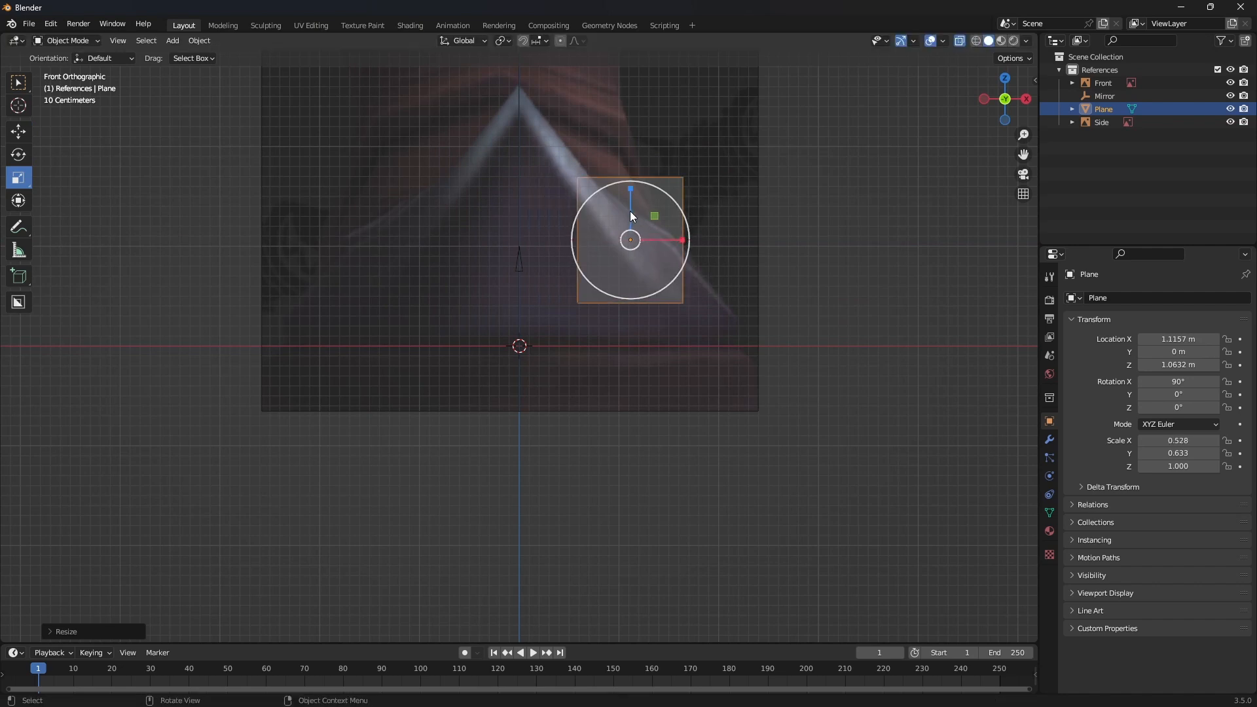
{"action": "left_click_drag", "start_coordinate": [629, 190], "coordinate": [621, 250]}
- Move the plane over the toe ridge, to about 0.67 m in X and 1.37 m in Z
{"action": "left_click", "coordinate": [18, 132]}
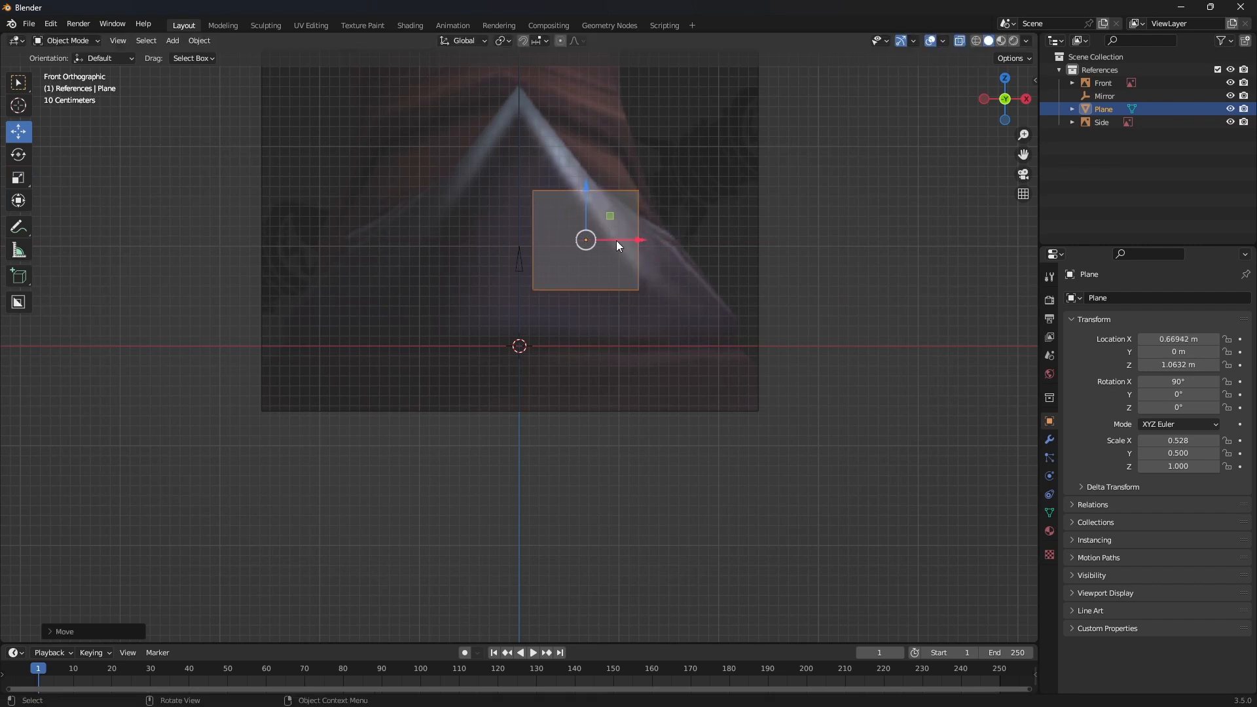
{"action": "left_click_drag", "start_coordinate": [584, 195], "coordinate": [584, 164]}
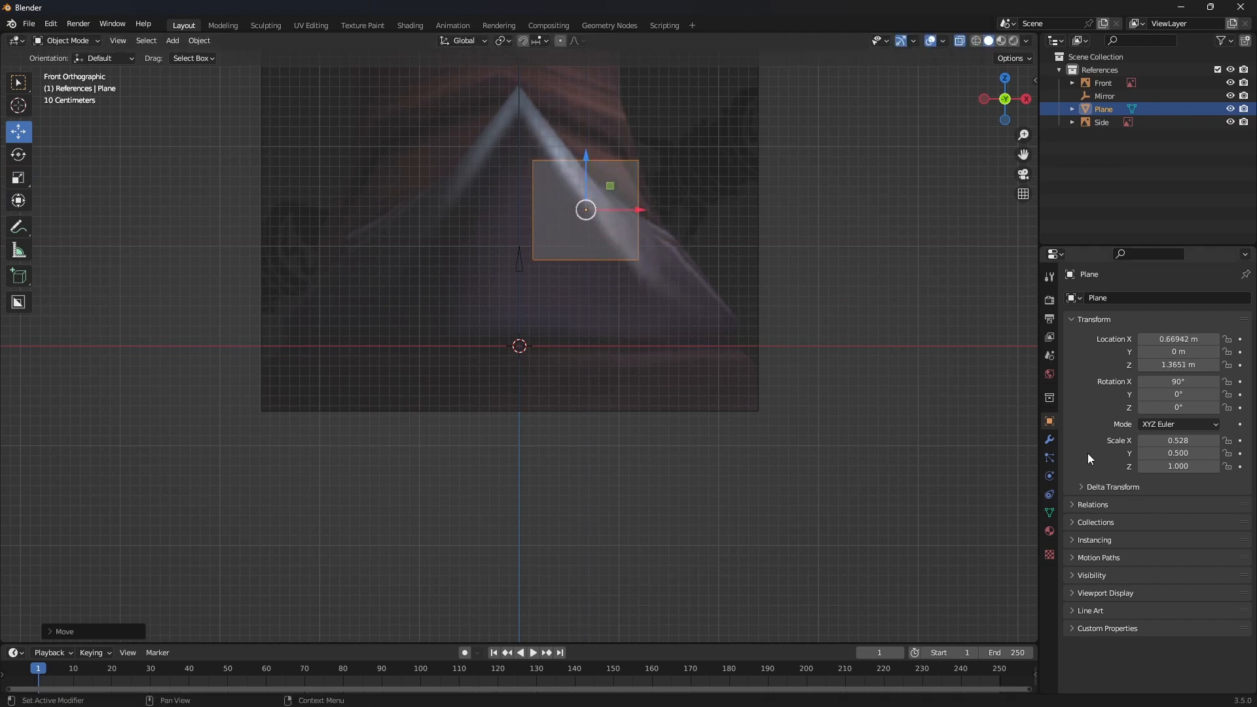
- Add a Mirror modifier on the X axis to the plane, with the Mirror empty as the mirror object
{"action": "left_click", "coordinate": [1049, 439]}
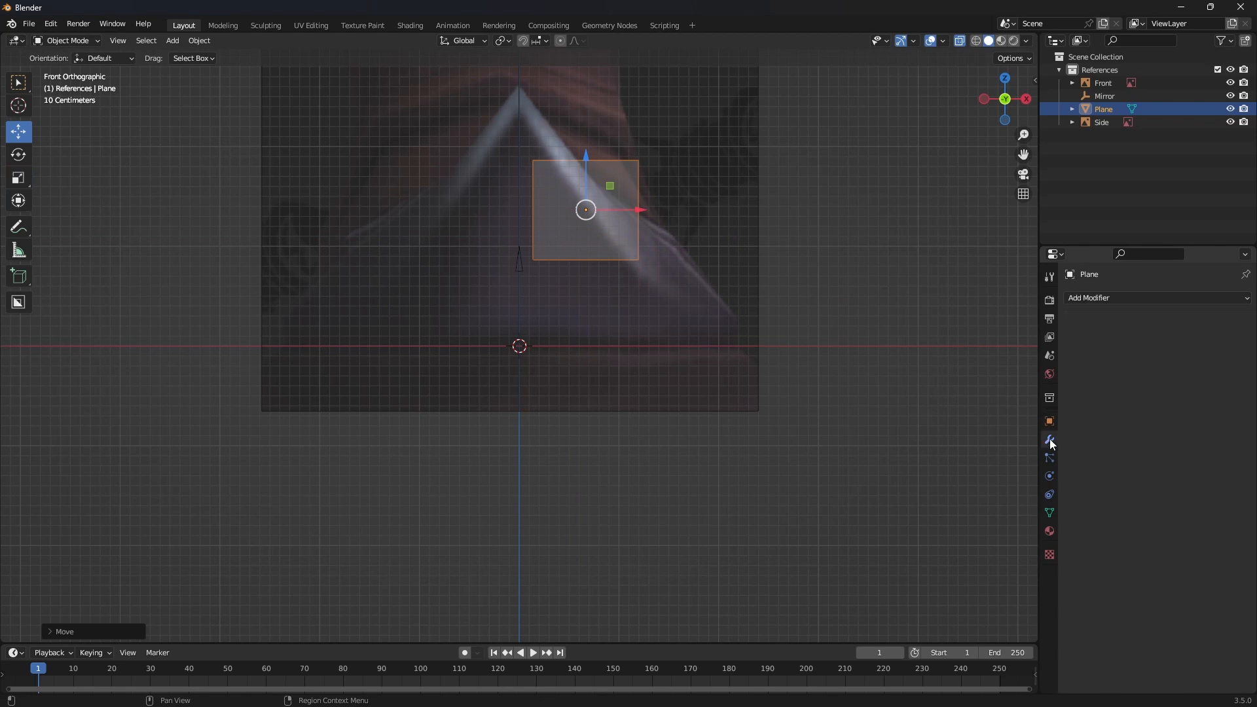
{"action": "left_click", "coordinate": [1245, 300]}
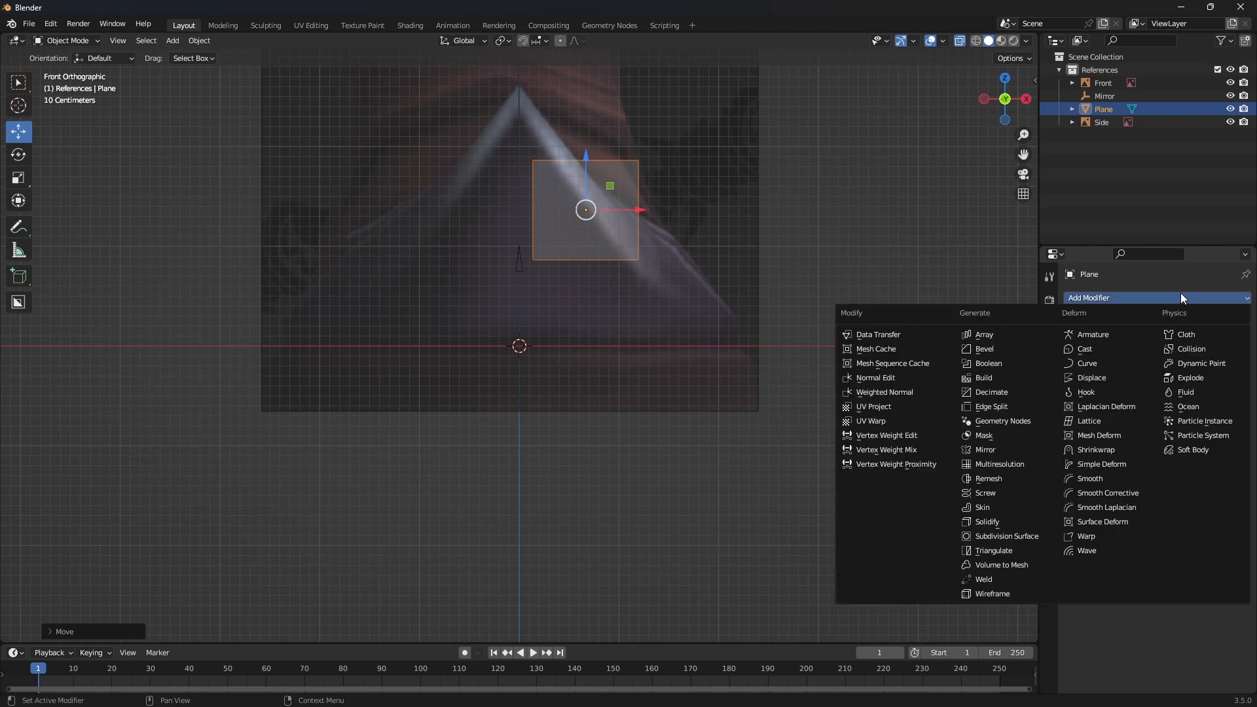
{"action": "left_click", "coordinate": [977, 450]}
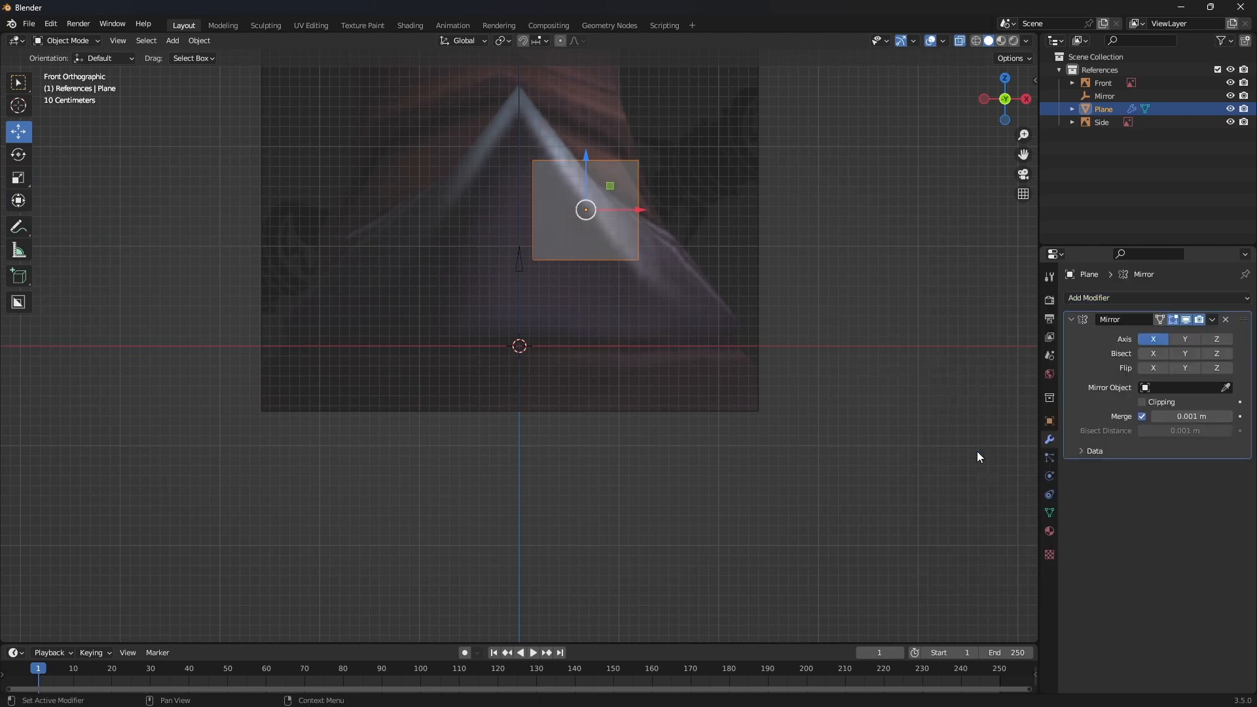
{"action": "left_click", "coordinate": [1226, 388]}
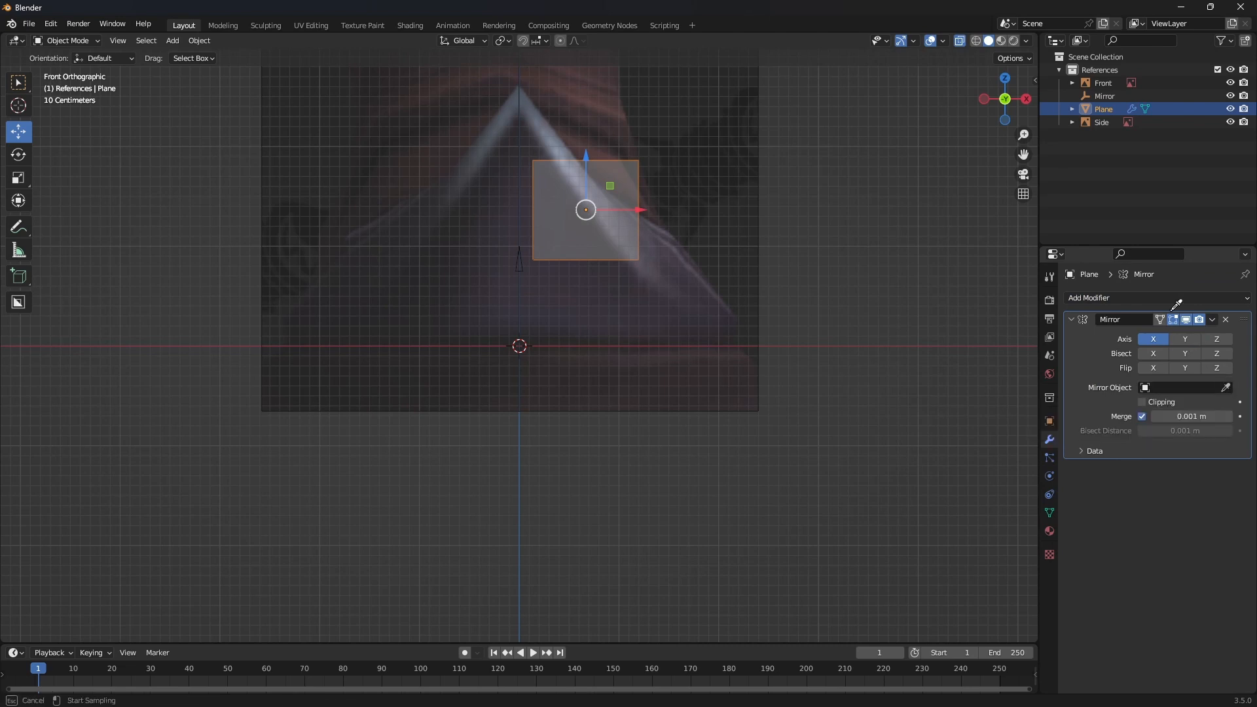
{"action": "left_click", "coordinate": [1105, 96]}
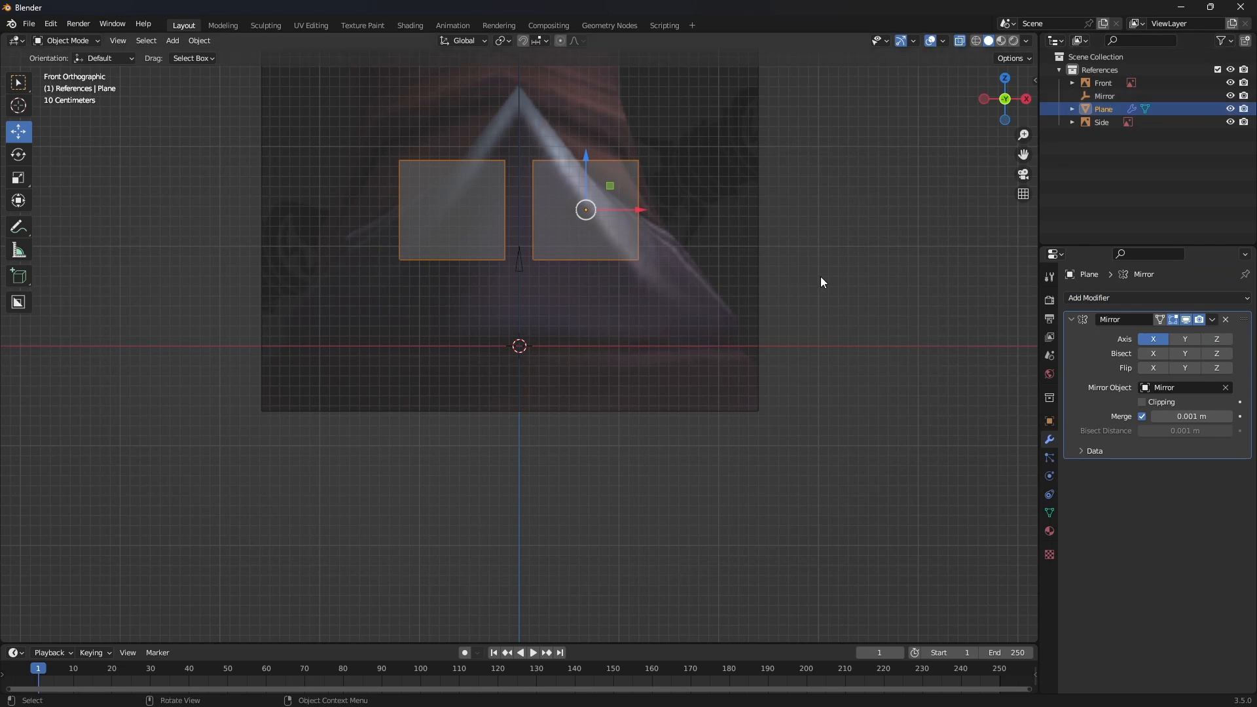
- Enable Clipping on the modifier and move the plane so its inner edge meets the centre line and its top reaches the ridge peak
{"action": "mouse_move", "coordinate": [960, 337]}
{"action": "middle_mouse_down"}
{"action": "mouse_move", "coordinate": [844, 376]}
{"action": "mouse_move", "coordinate": [847, 392]}
{"action": "mouse_move", "coordinate": [960, 339]}
{"action": "mouse_move", "coordinate": [1027, 368]}
{"action": "mouse_move", "coordinate": [950, 339]}
{"action": "middle_mouse_up"}
{"action": "mouse_move", "coordinate": [641, 201]}
{"action": "left_mouse_down"}
{"action": "mouse_move", "coordinate": [704, 206]}
{"action": "mouse_move", "coordinate": [652, 207]}
{"action": "left_mouse_up"}
{"action": "left_click_drag", "start_coordinate": [607, 158], "coordinate": [616, 104]}
{"action": "scroll", "coordinate": [740, 167], "scroll_direction": "up", "scroll_amount": 1}
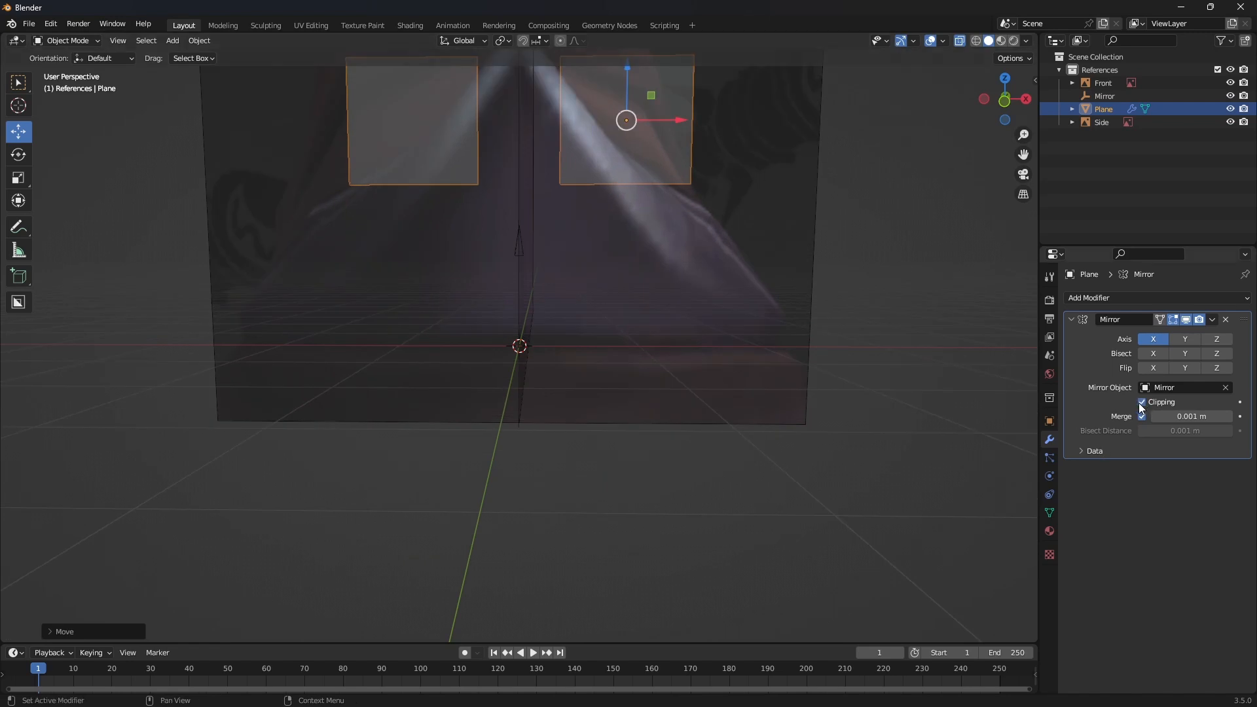
{"action": "scroll", "coordinate": [815, 340], "scroll_direction": "down", "scroll_amount": 1}
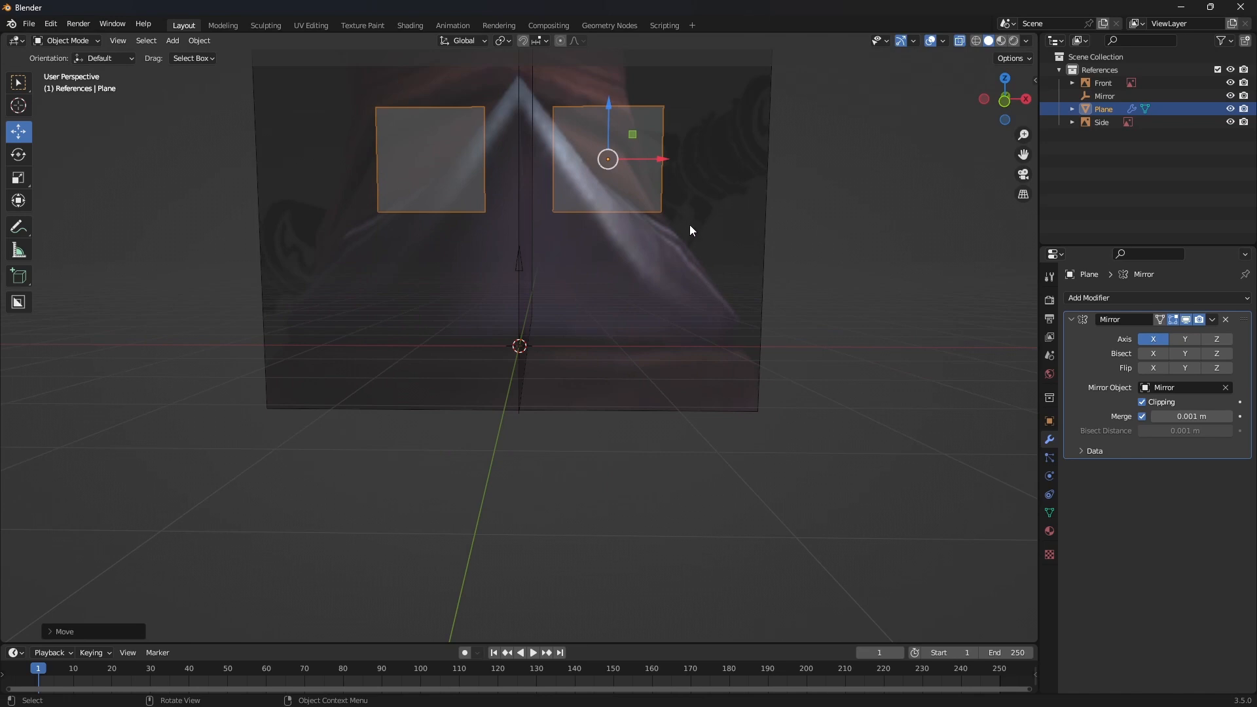
{"action": "key", "text": "KP_1"}
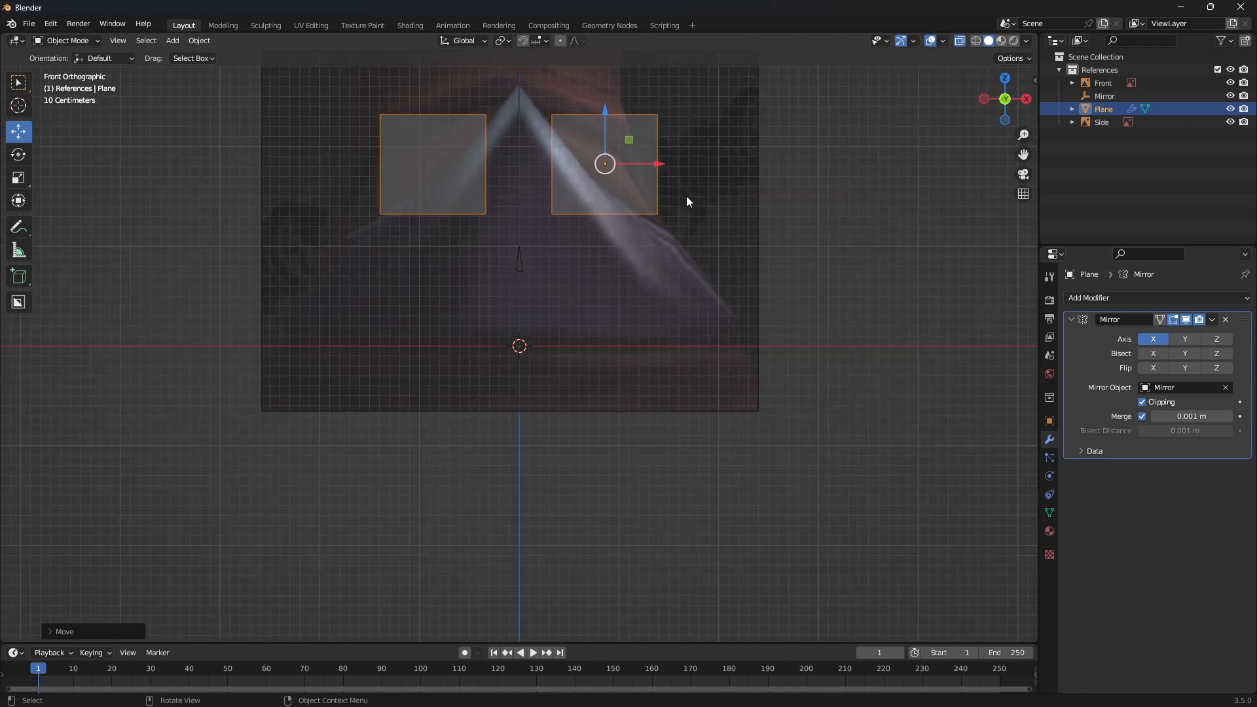
{"action": "left_click_drag", "start_coordinate": [644, 169], "coordinate": [609, 158]}
{"action": "left_click_drag", "start_coordinate": [572, 113], "coordinate": [572, 85]}
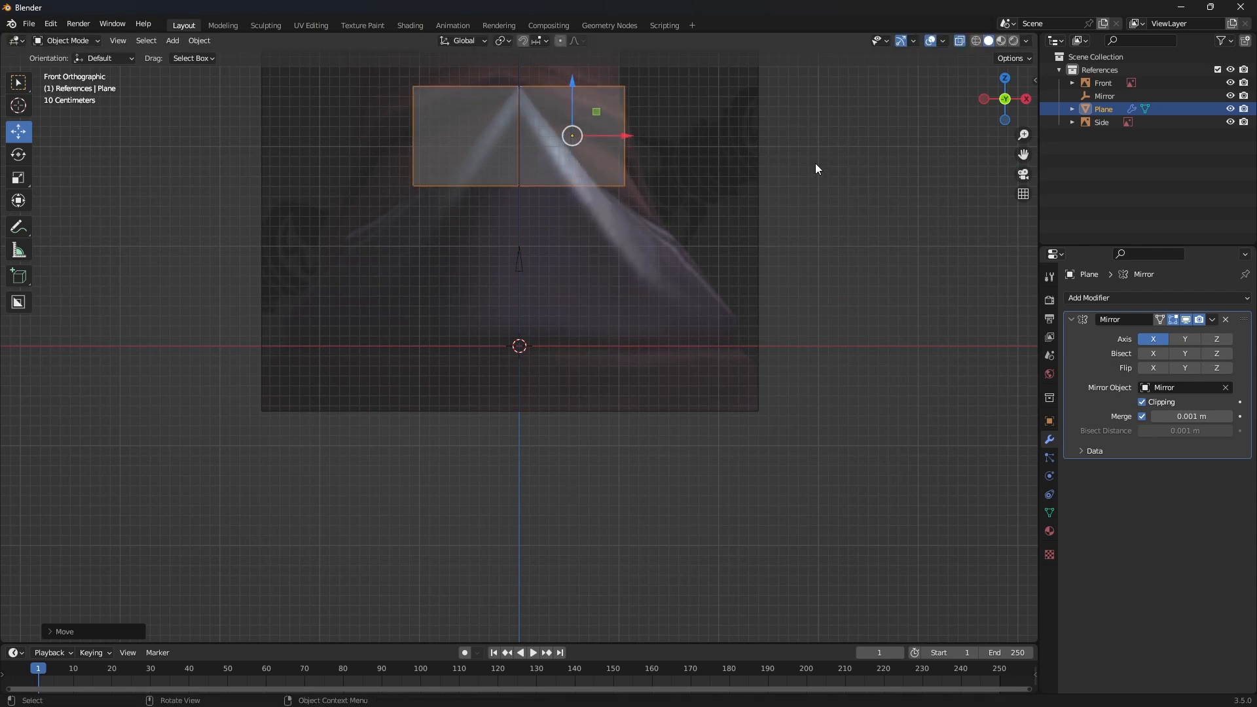
- In Edit Mode, raise the plane's lower inner vertex along the centre line to just below the ridge peak
{"action": "middle_click_drag", "start_coordinate": [610, 241], "coordinate": [616, 480], "text": "shift"}
{"action": "scroll", "coordinate": [615, 481], "scroll_direction": "up", "scroll_amount": 6}
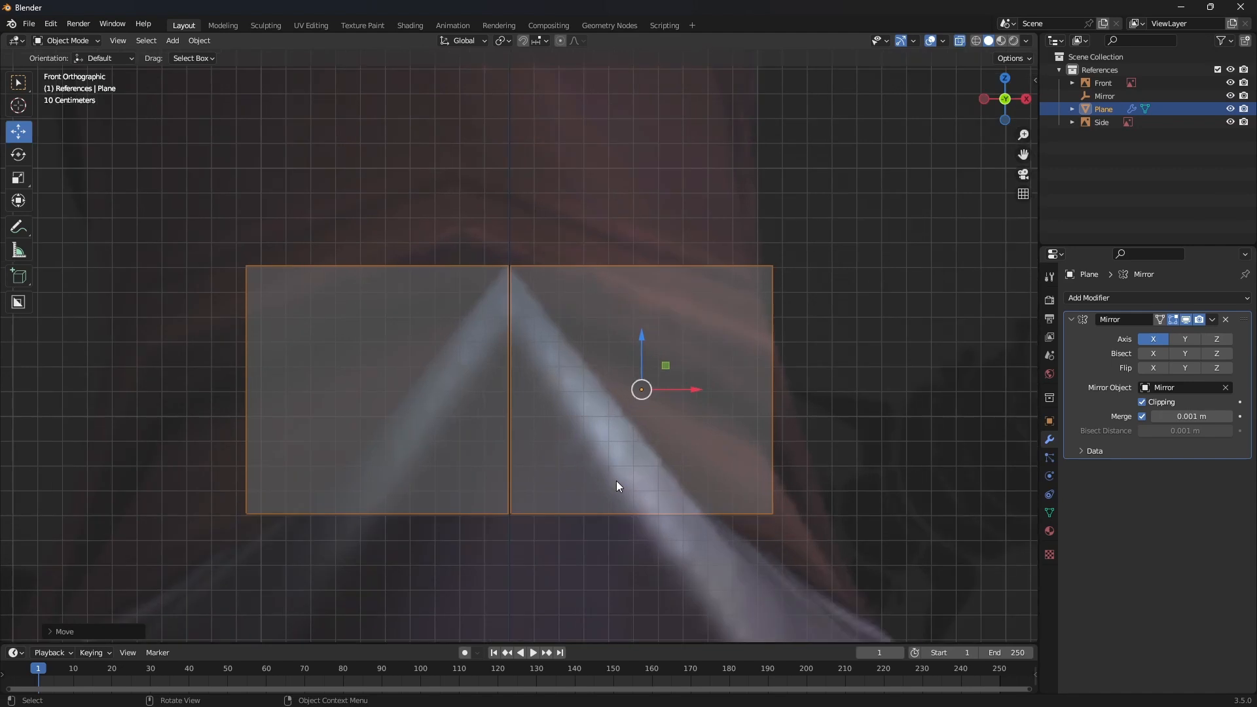
{"action": "scroll", "coordinate": [640, 467], "scroll_direction": "down", "scroll_amount": 2}
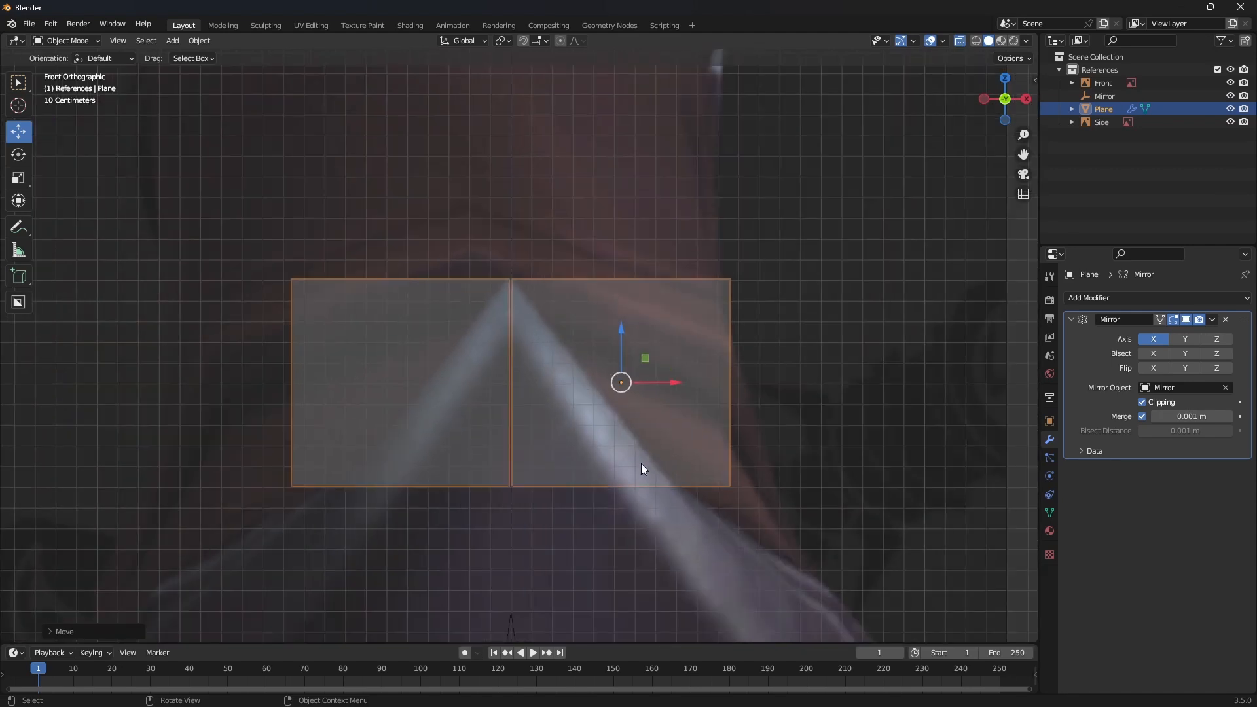
{"action": "left_click", "coordinate": [95, 40]}
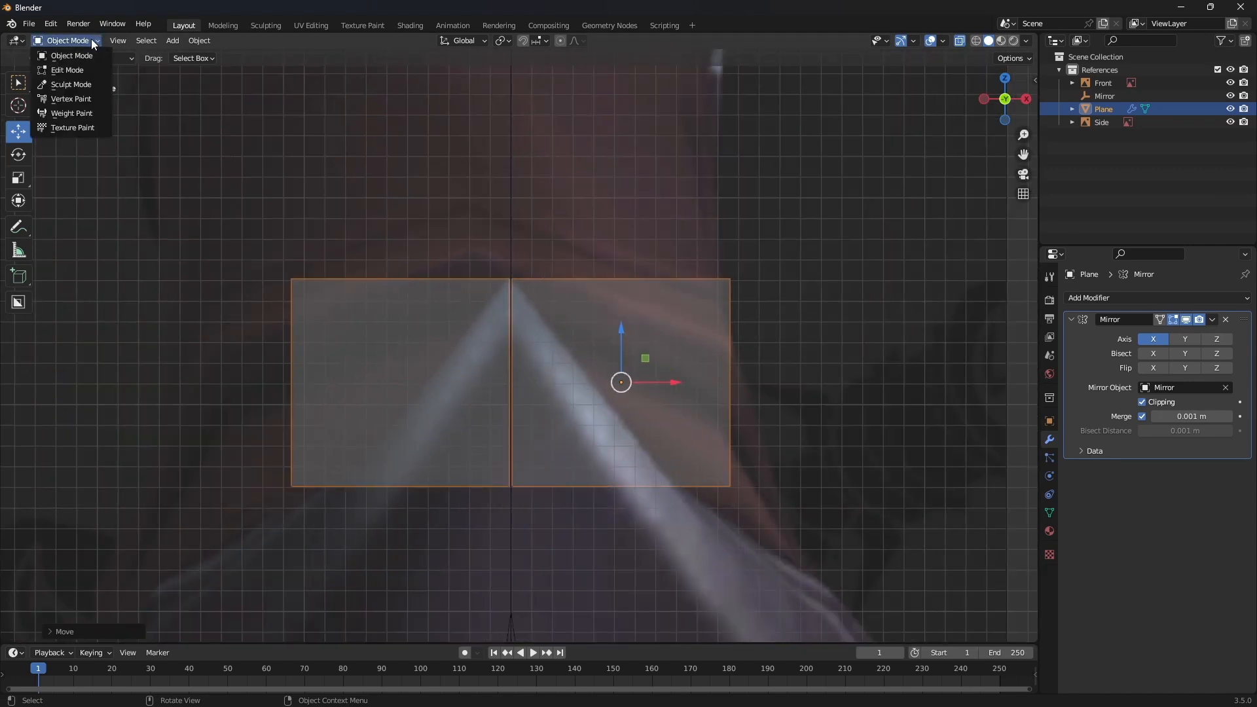
{"action": "left_click", "coordinate": [69, 71]}
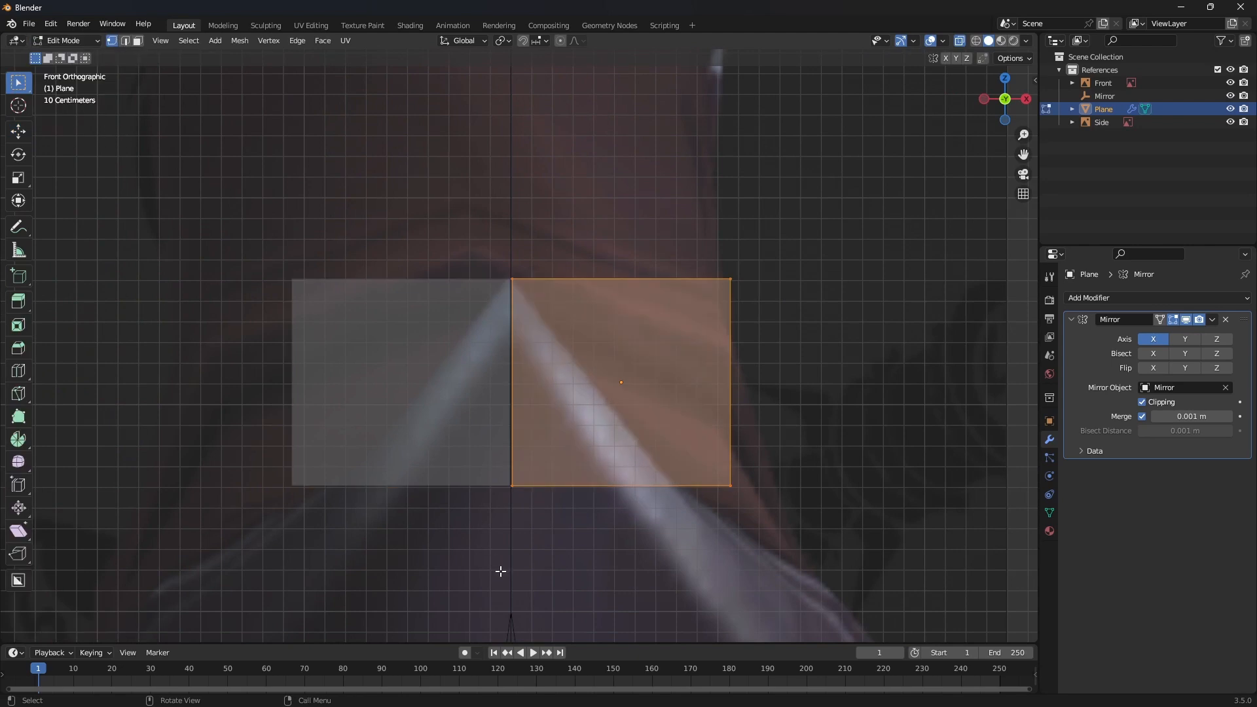
{"action": "left_click", "coordinate": [511, 485]}
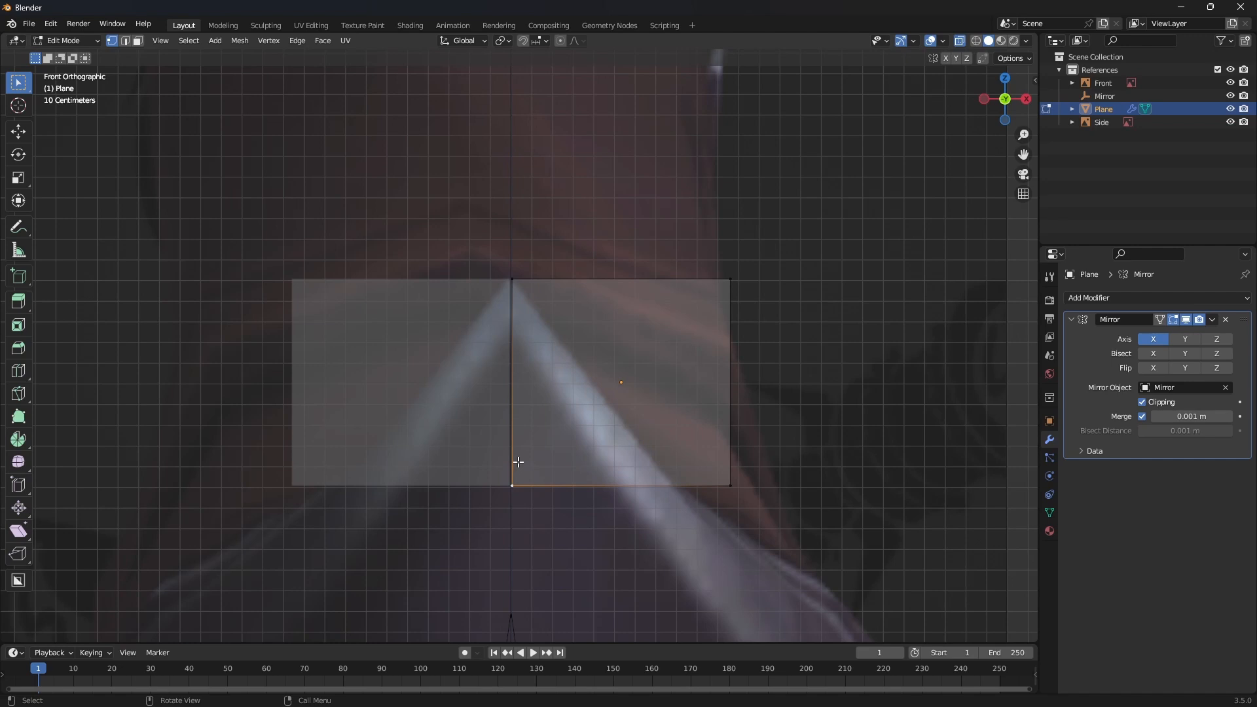
{"action": "left_click", "coordinate": [19, 131]}
{"action": "left_click_drag", "start_coordinate": [508, 429], "coordinate": [508, 282]}
{"action": "left_click_drag", "start_coordinate": [565, 334], "coordinate": [559, 332]}
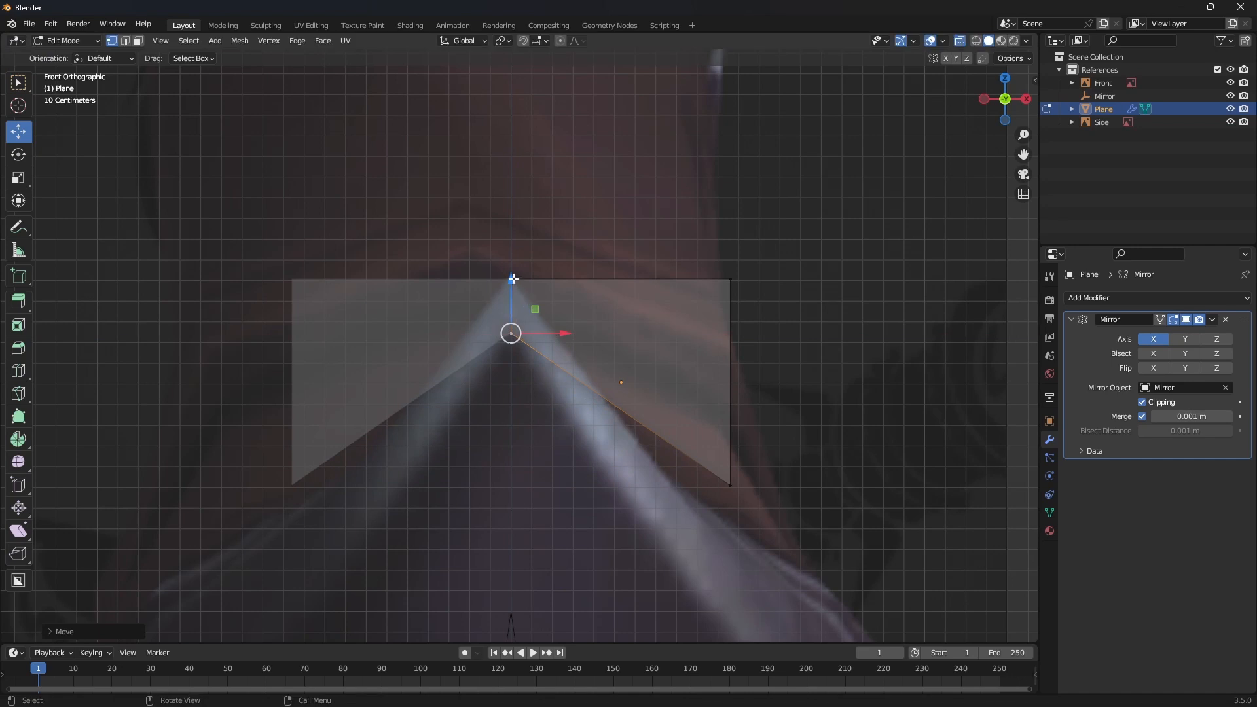
{"action": "left_click", "coordinate": [514, 281]}
{"action": "left_click_drag", "start_coordinate": [536, 281], "coordinate": [589, 280]}
- Move the plane's upper outer vertex inward and its lower outer vertex inward and up onto the ridge's inner edge
{"action": "left_click", "coordinate": [730, 279]}
{"action": "left_click_drag", "start_coordinate": [754, 278], "coordinate": [637, 279]}
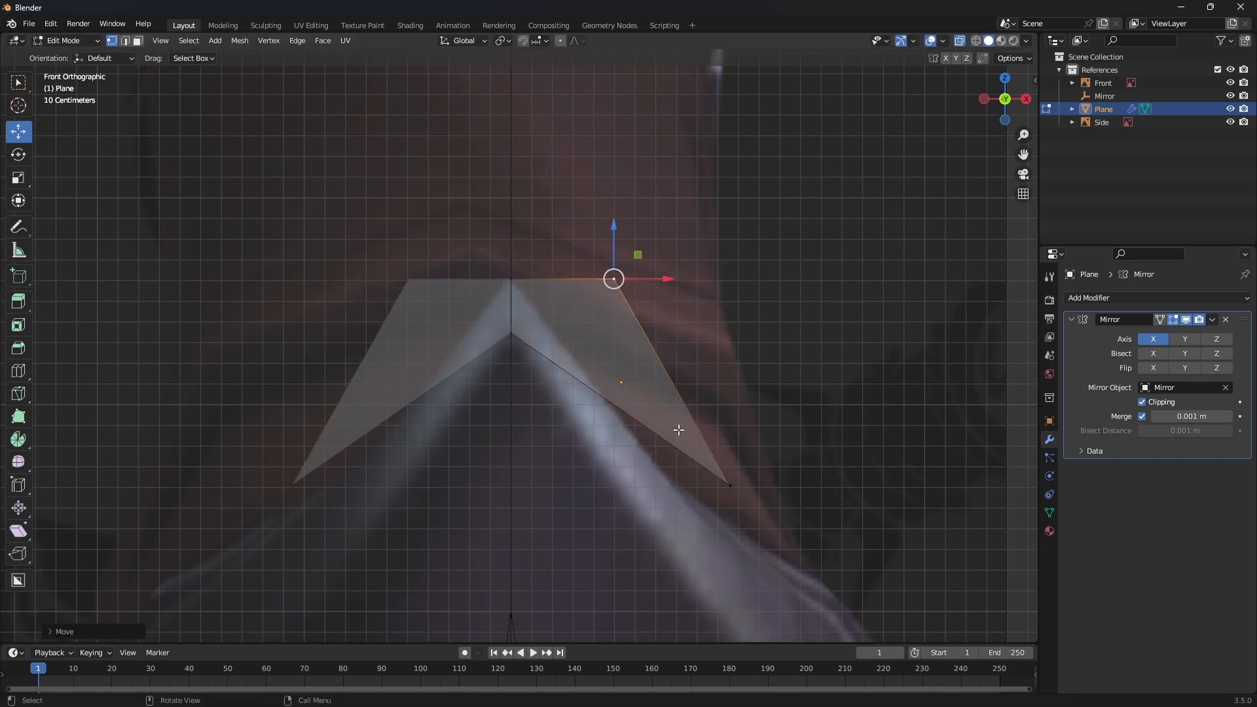
{"action": "left_click", "coordinate": [728, 483]}
{"action": "left_click_drag", "start_coordinate": [773, 488], "coordinate": [652, 488]}
{"action": "left_click_drag", "start_coordinate": [613, 435], "coordinate": [612, 383]}
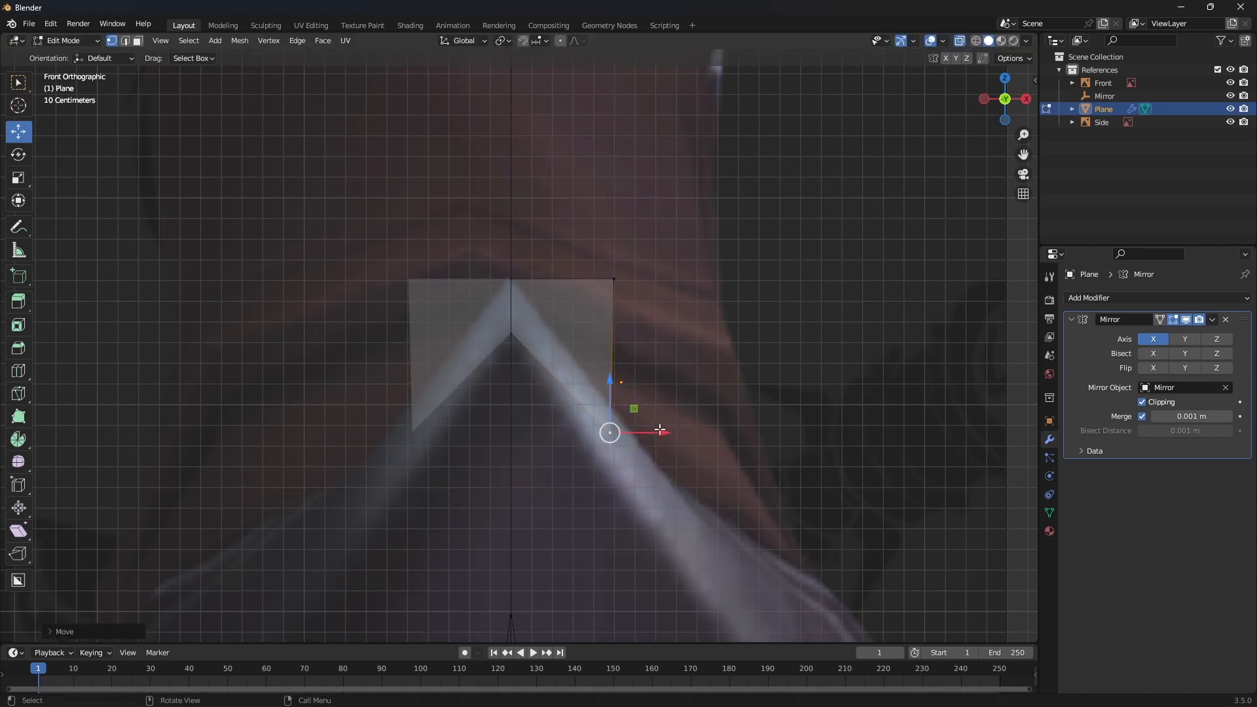
{"action": "left_click_drag", "start_coordinate": [660, 439], "coordinate": [626, 435]}
- Lower the upper outer vertex and shift it inward onto the ridge's outer edge
{"action": "left_click", "coordinate": [613, 279]}
{"action": "left_click_drag", "start_coordinate": [612, 234], "coordinate": [612, 335]}
{"action": "left_click_drag", "start_coordinate": [655, 377], "coordinate": [634, 374]}
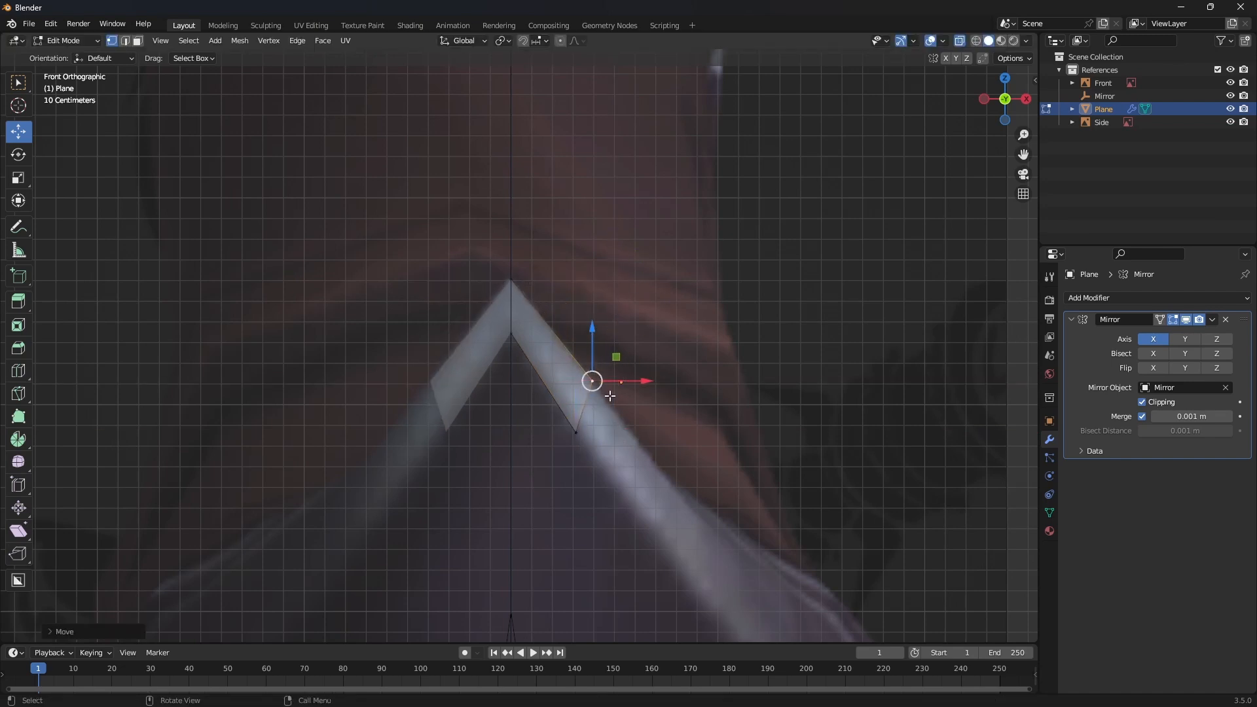
- Using the side view, shift both centre-line vertices slightly back along Y to meet the boot tip in the side reference
{"action": "left_click", "coordinate": [575, 432]}
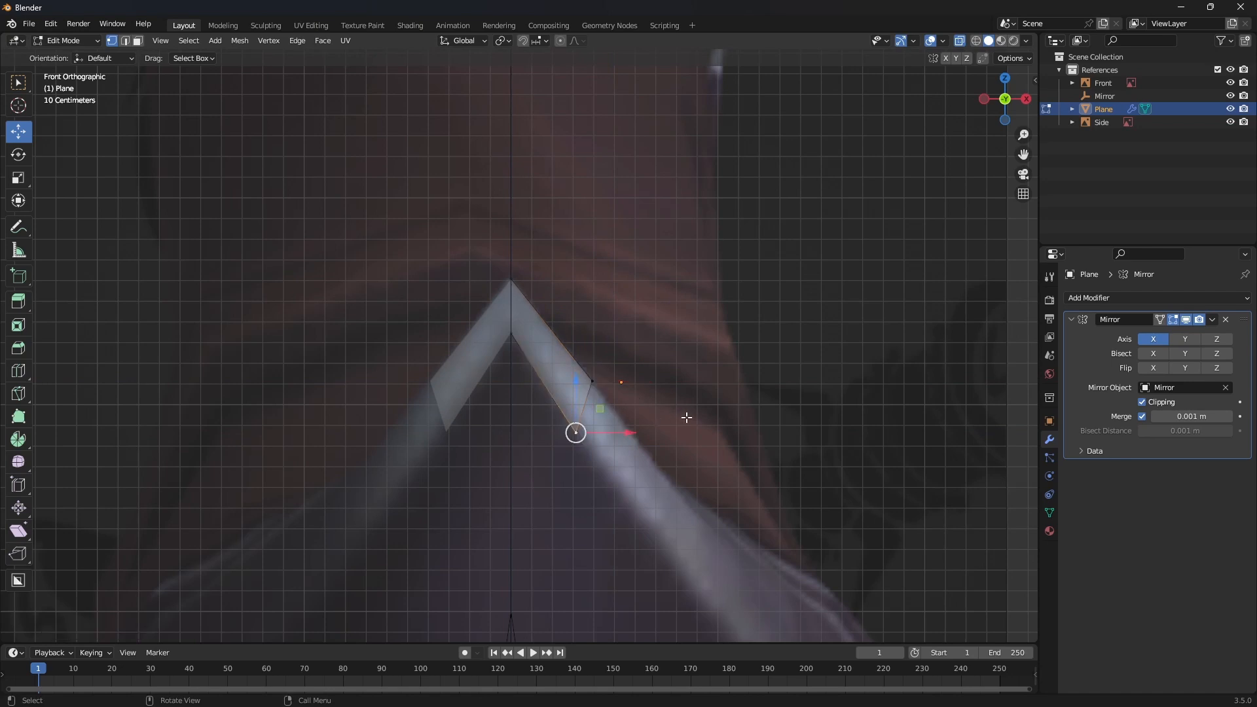
{"action": "scroll", "coordinate": [762, 413], "scroll_direction": "down", "scroll_amount": 3}
{"action": "scroll", "coordinate": [738, 402], "scroll_direction": "up", "scroll_amount": 2}
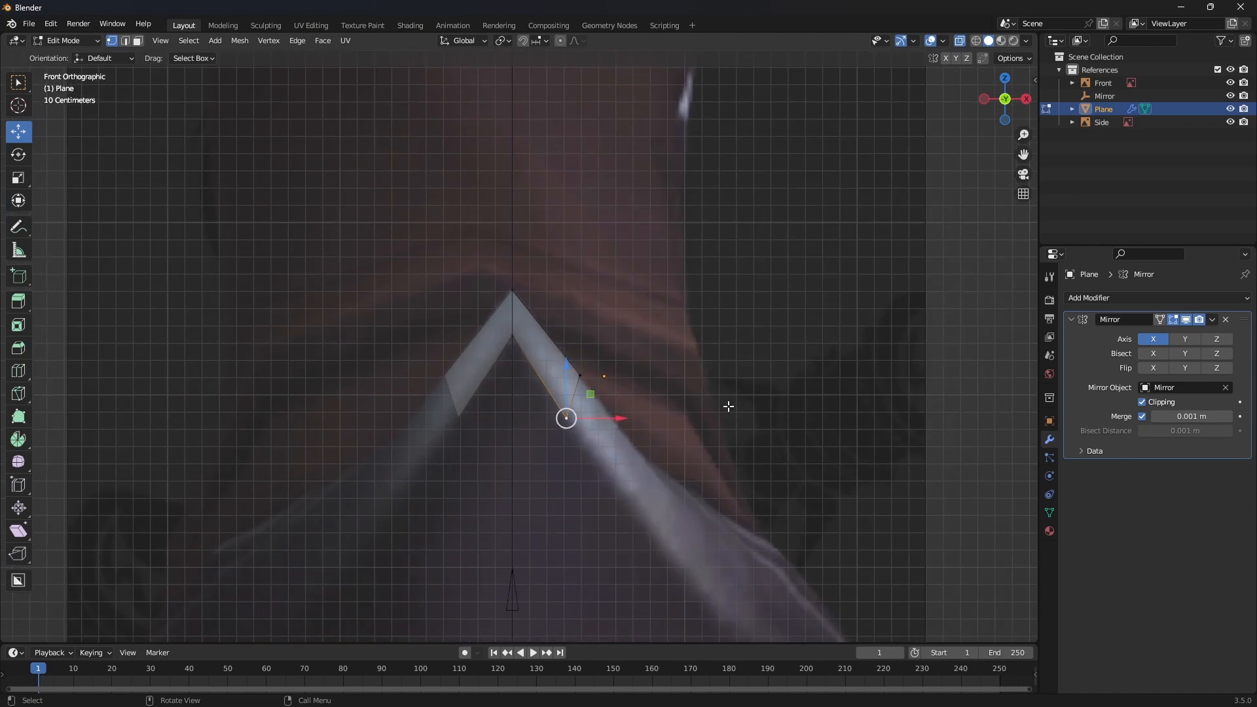
{"action": "left_click", "coordinate": [515, 290]}
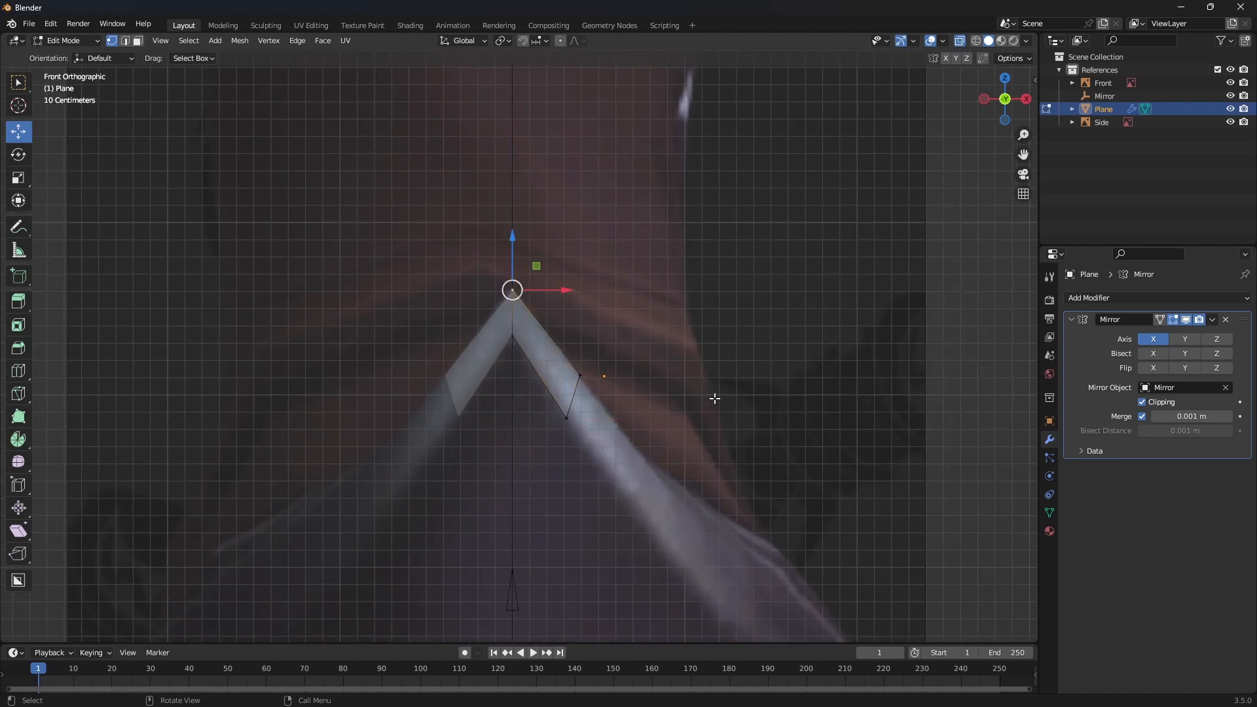
{"action": "key", "text": "KP_3"}
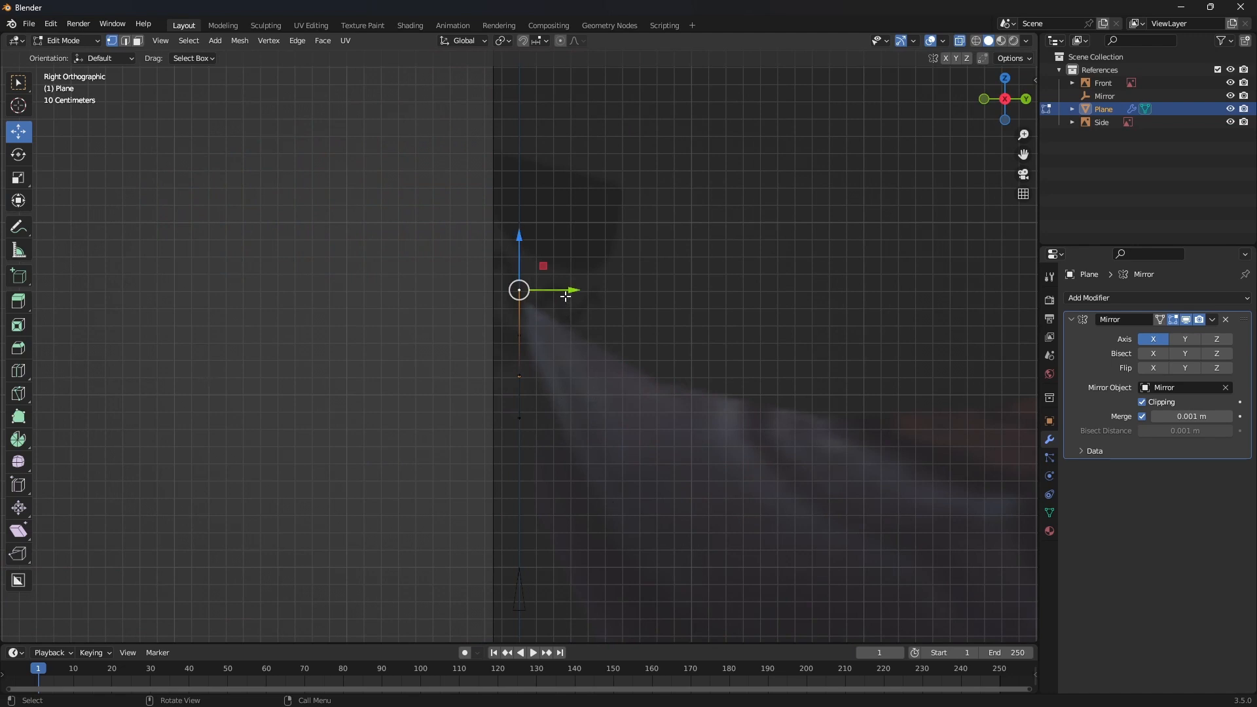
{"action": "left_click_drag", "start_coordinate": [571, 290], "coordinate": [573, 288]}
{"action": "key", "text": "KP_1"}
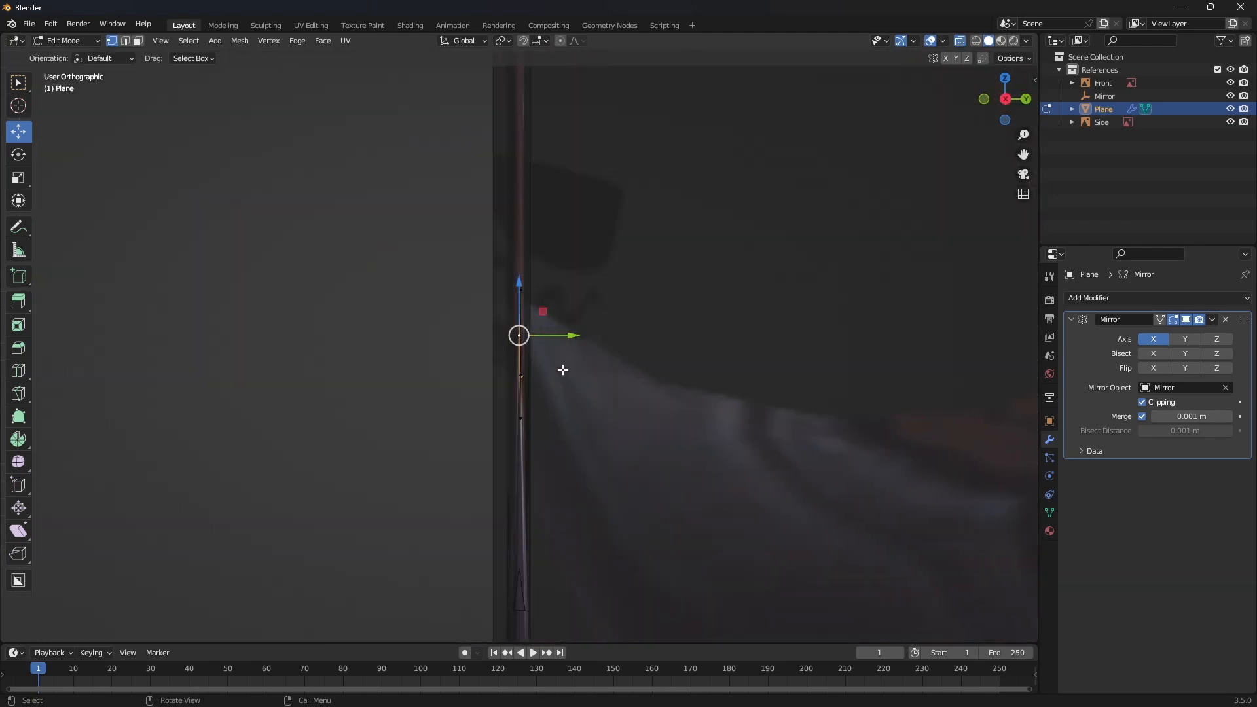
{"action": "key", "text": "KP_3"}
{"action": "left_click_drag", "start_coordinate": [569, 336], "coordinate": [571, 337]}
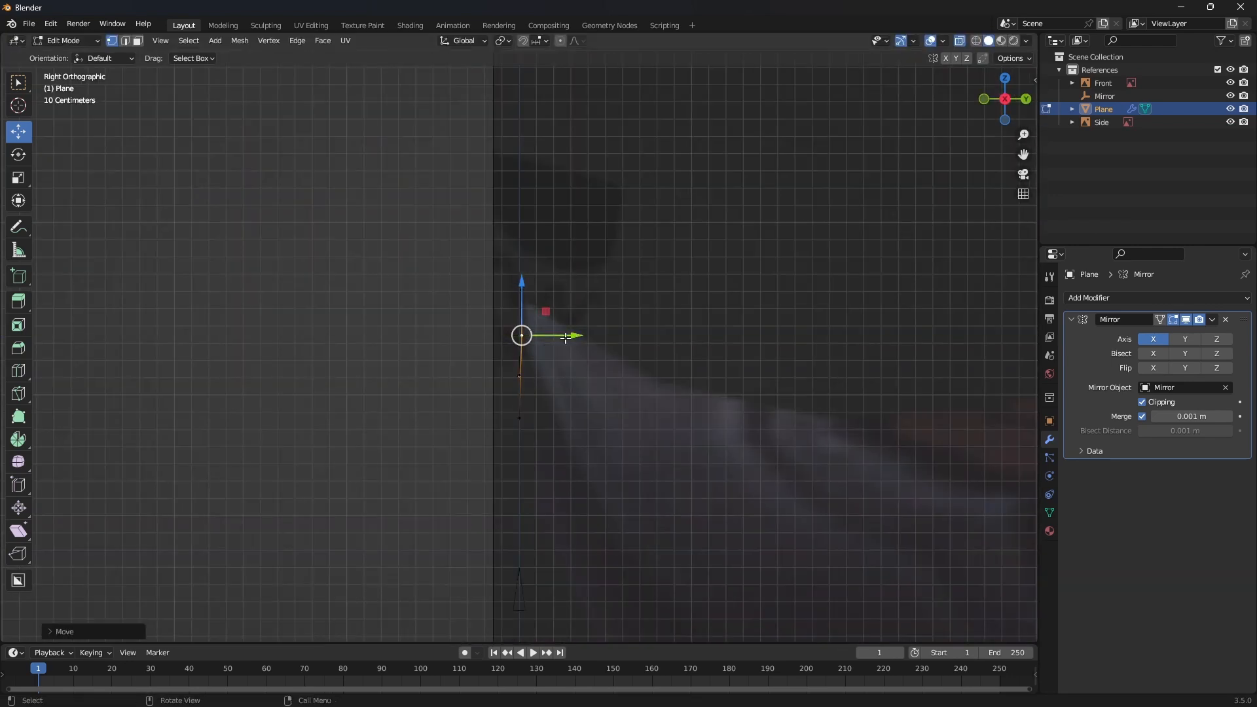
{"action": "key", "text": "KP_1"}
- Using the side view, shift both outer vertices back along Y, the upper one further, to follow the boot's side profile
{"action": "left_click", "coordinate": [579, 377]}
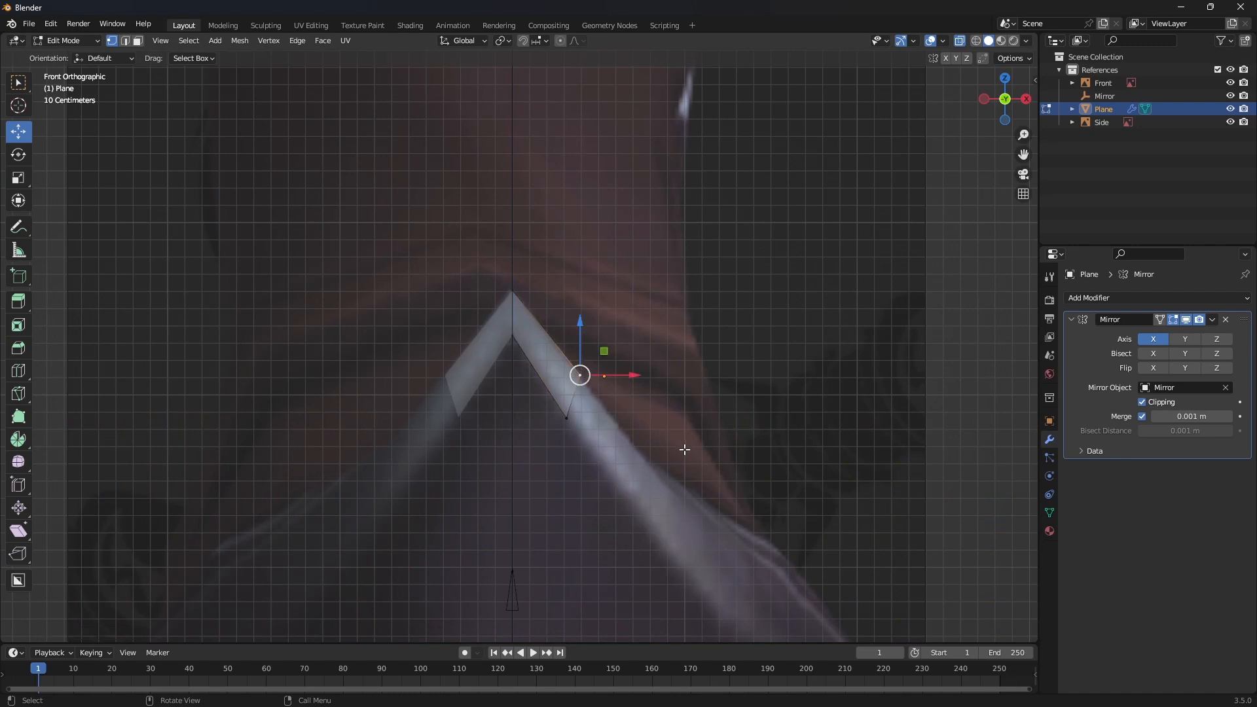
{"action": "key", "text": "KP_3"}
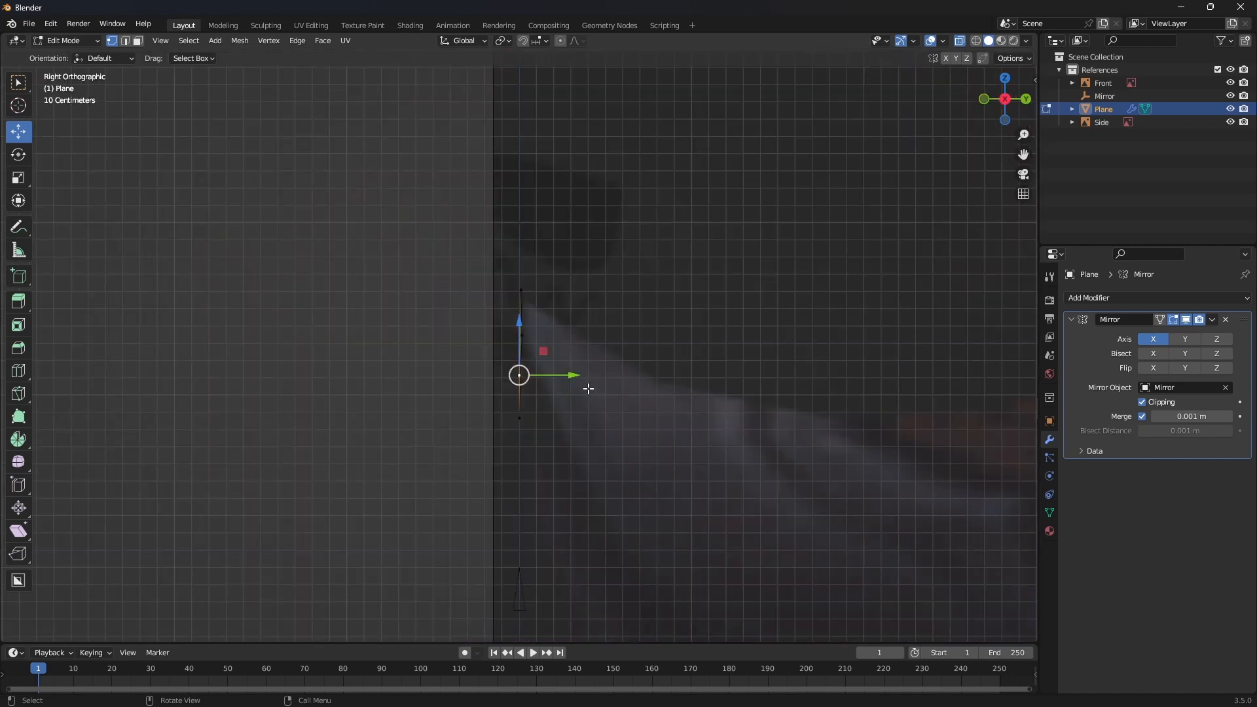
{"action": "left_click_drag", "start_coordinate": [569, 375], "coordinate": [593, 374]}
{"action": "key", "text": "KP_1"}
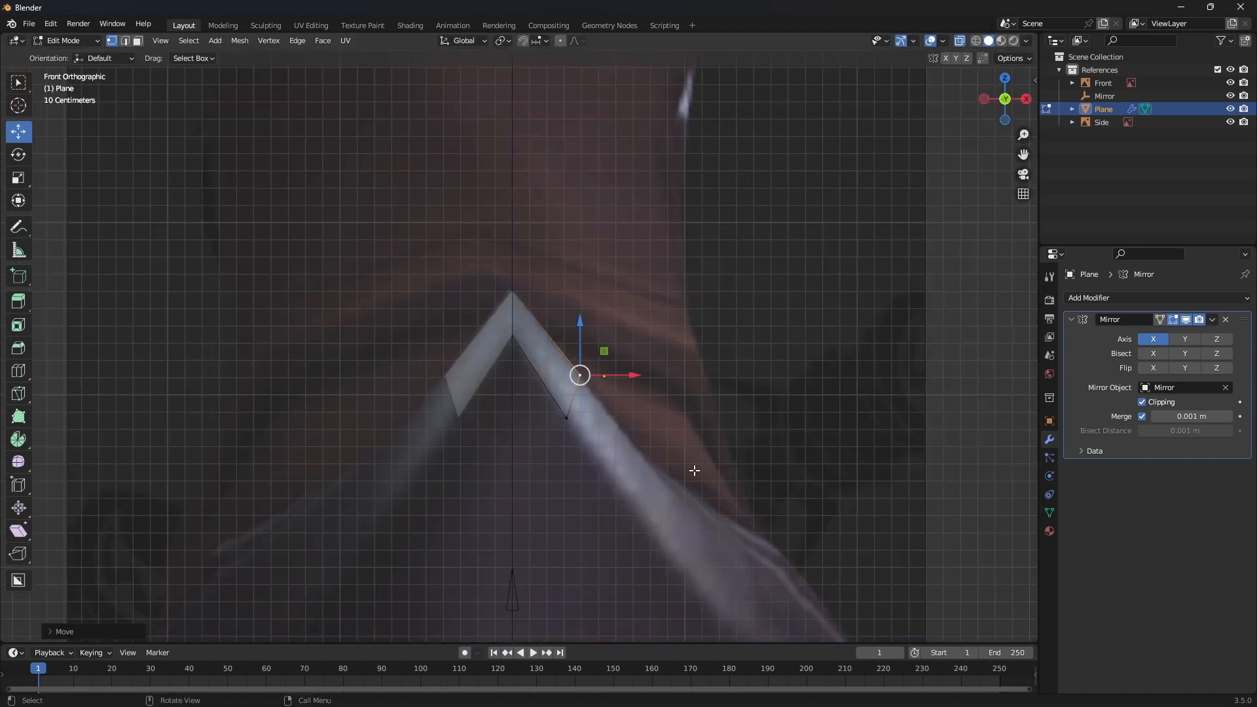
{"action": "left_click", "coordinate": [563, 419]}
{"action": "key", "text": "KP_3"}
{"action": "left_click_drag", "start_coordinate": [565, 417], "coordinate": [573, 419]}
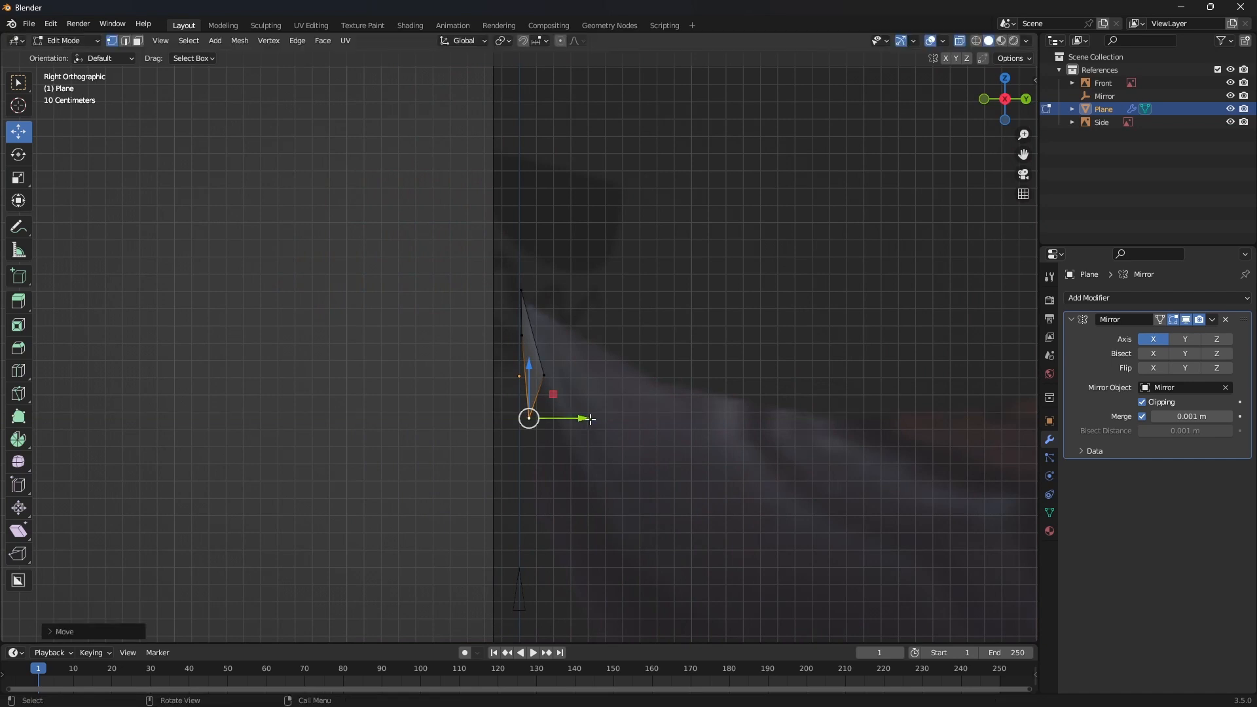
{"action": "key", "text": "KP_1"}
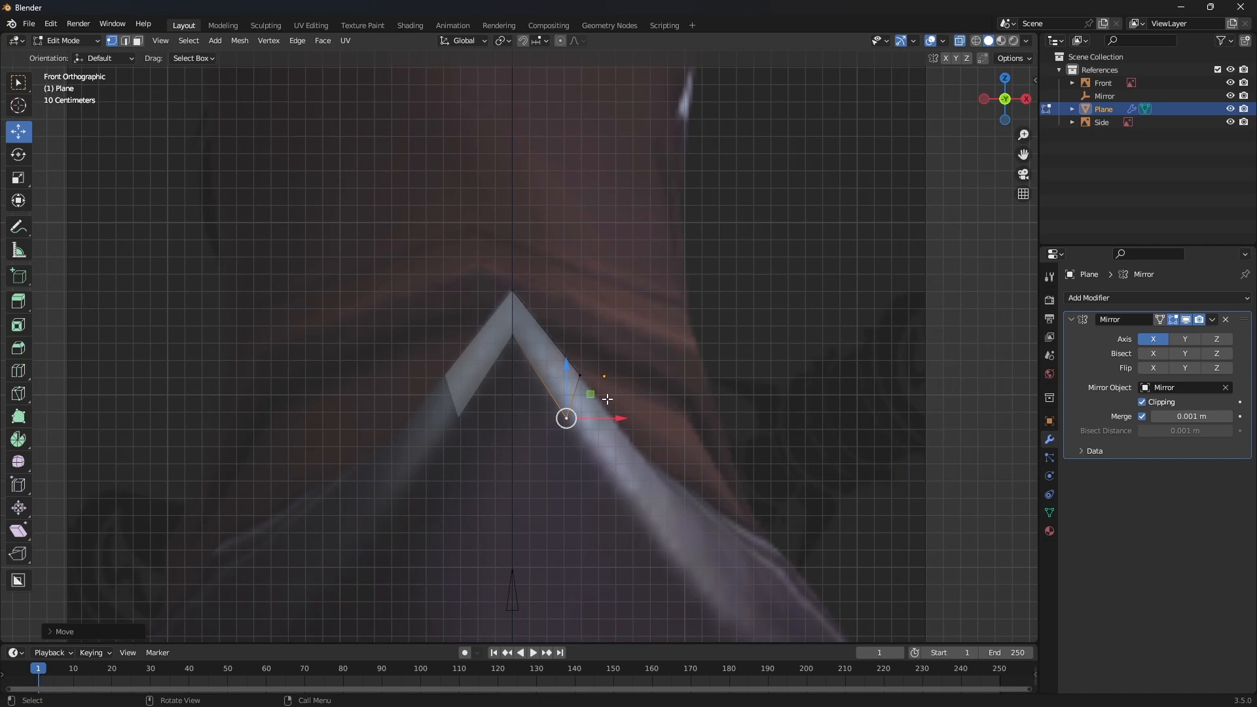
- In edge select mode, extrude the face's outer end edge three times down along the ridge in the front view
{"action": "left_click", "coordinate": [125, 41]}
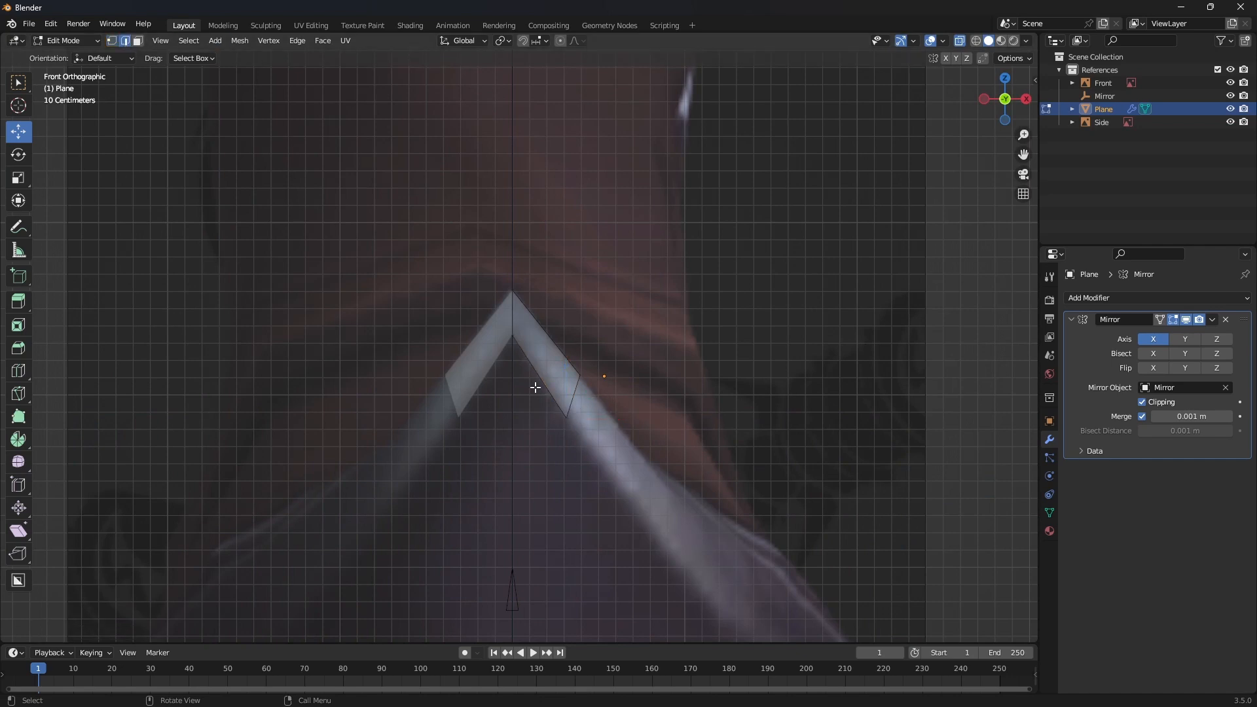
{"action": "left_click", "coordinate": [573, 391]}
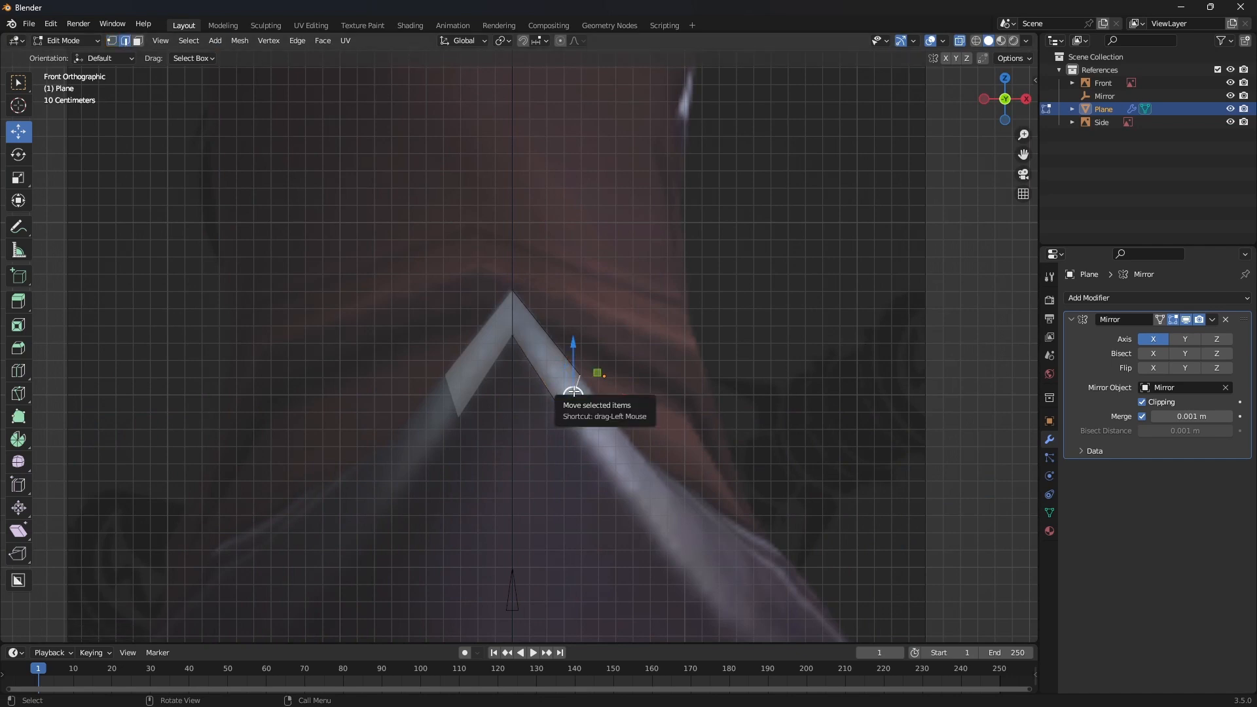
{"action": "left_click_drag", "start_coordinate": [573, 392], "coordinate": [620, 451]}
{"action": "left_click", "coordinate": [620, 452]}
{"action": "key", "text": "e"}
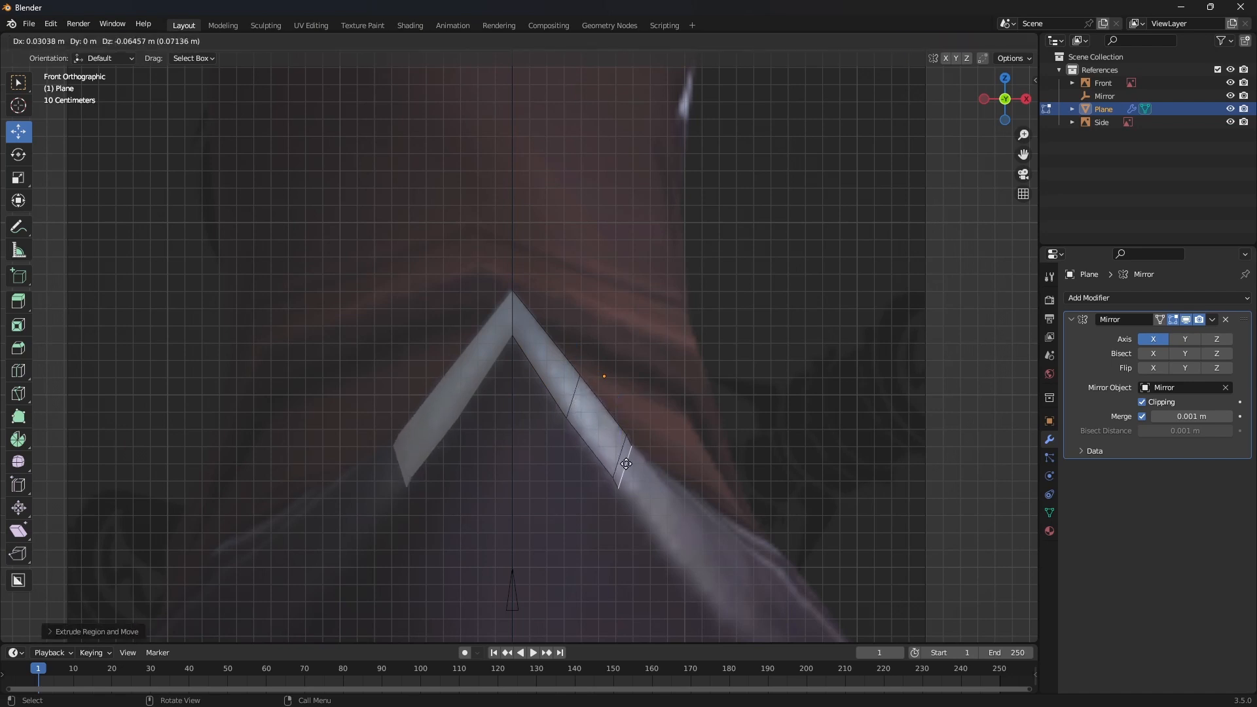
{"action": "left_click", "coordinate": [663, 509]}
{"action": "key", "text": "e"}
{"action": "left_click", "coordinate": [710, 568]}
- Continue extruding the strip's end edge in the front view, segment by segment, down to the ridge's lower end
{"action": "key", "text": "e"}
{"action": "scroll", "coordinate": [755, 601], "scroll_direction": "down", "scroll_amount": 2}
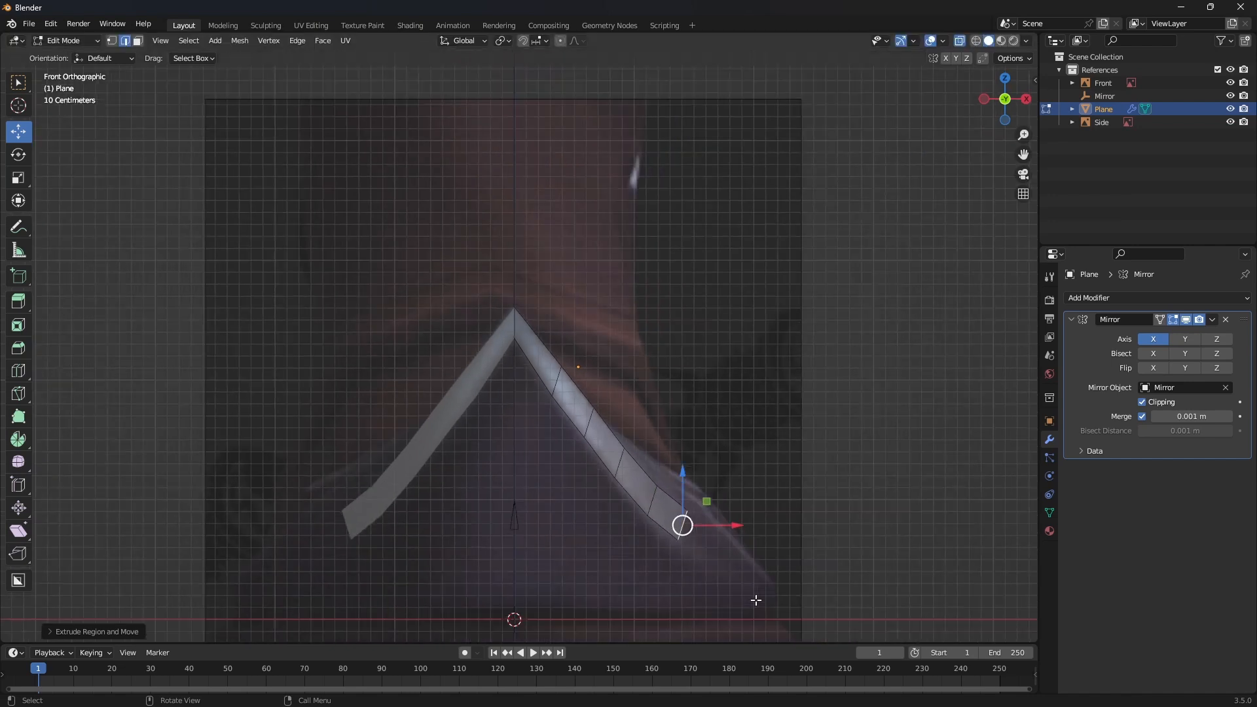
{"action": "left_click", "coordinate": [714, 549]}
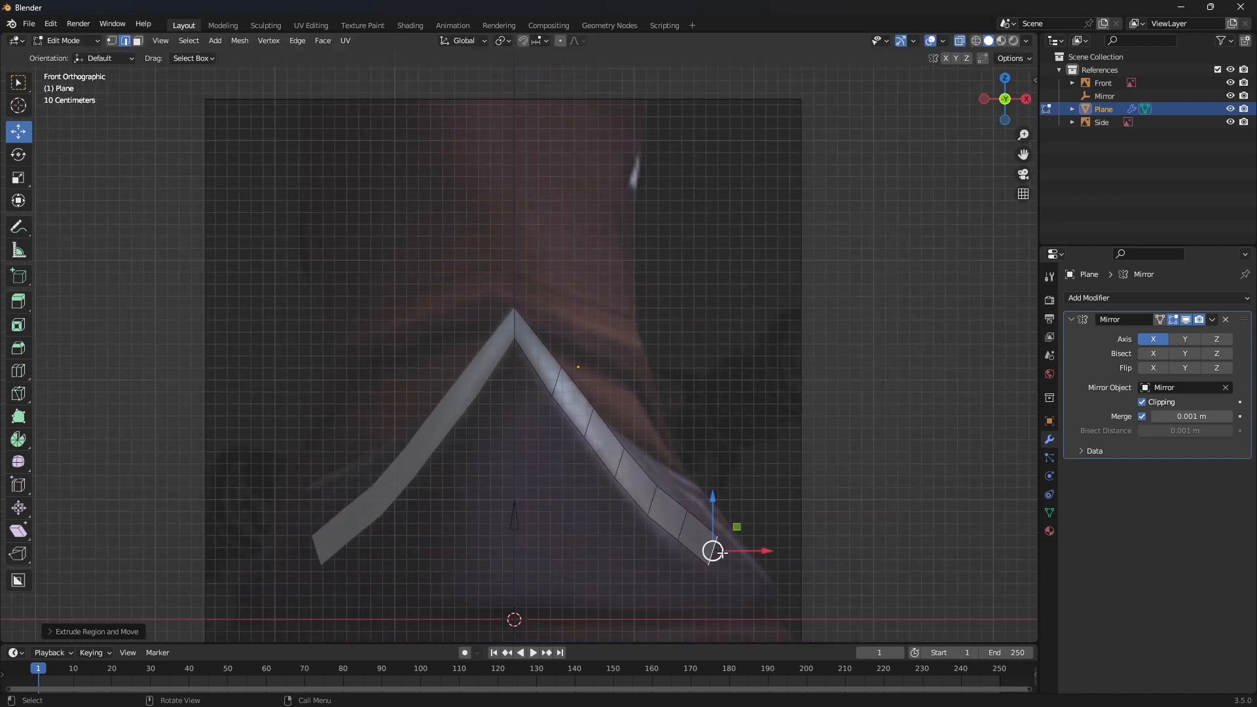
{"action": "key", "text": "e"}
{"action": "left_click", "coordinate": [748, 575]}
{"action": "key", "text": "e"}
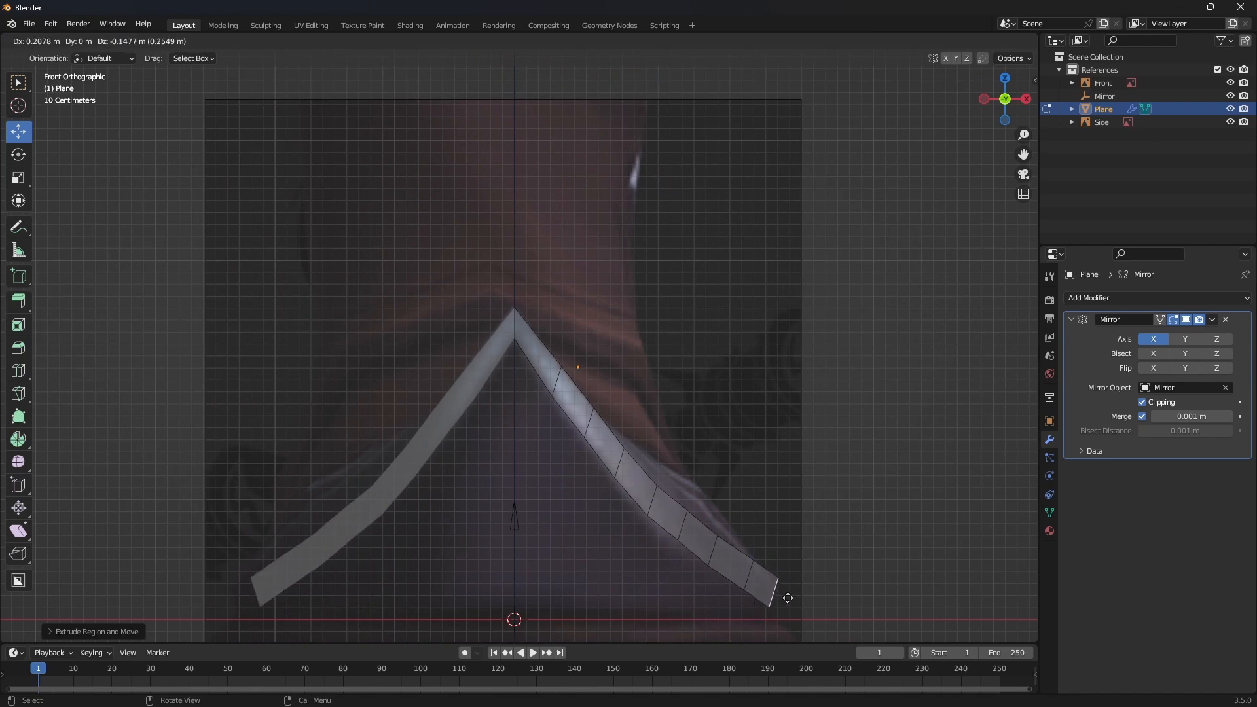
{"action": "left_click", "coordinate": [777, 595]}
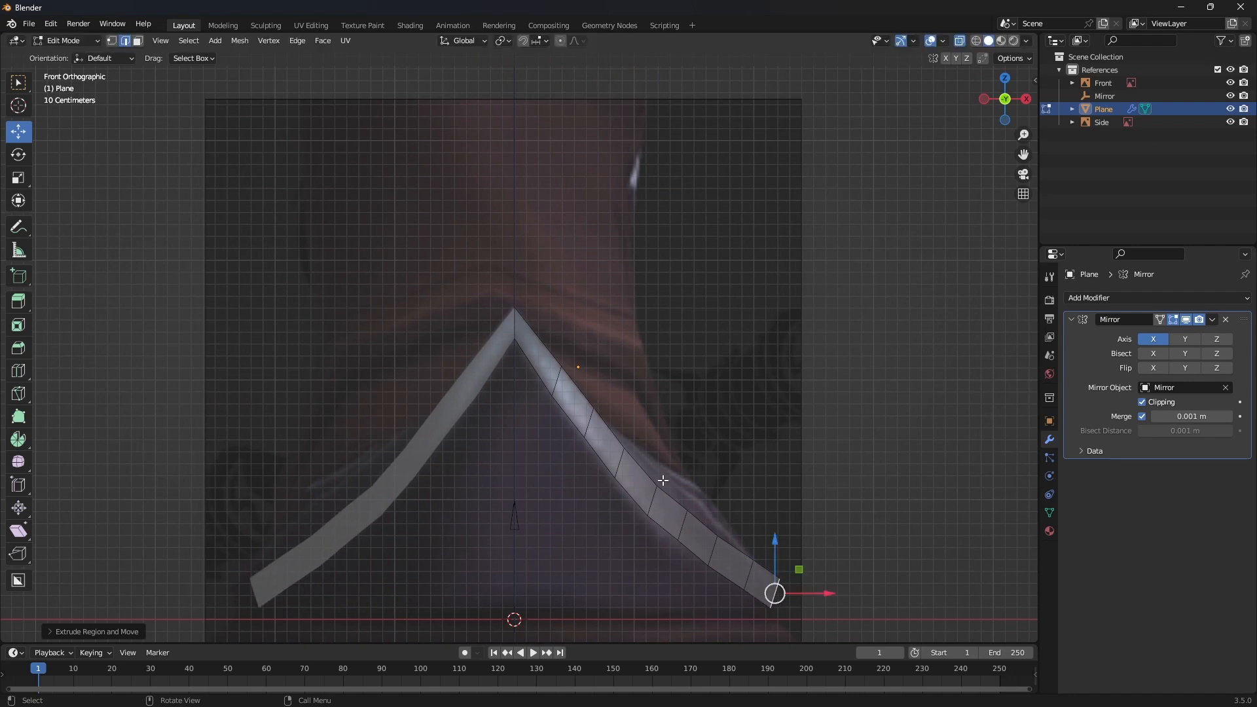
- In vertex select mode, adjust the third and fourth vertex pairs beyond the centre line, raising the upper vertices to the ridge's upper outline
{"action": "left_click", "coordinate": [620, 462]}
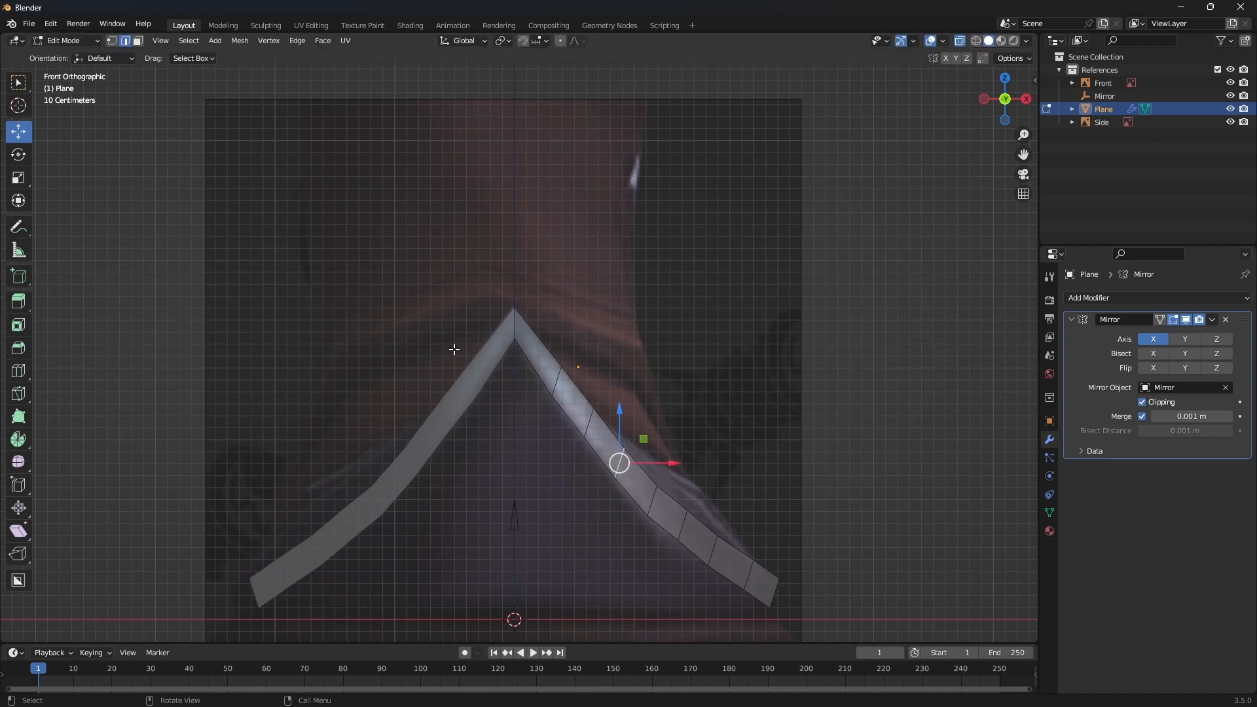
{"action": "left_click", "coordinate": [112, 42]}
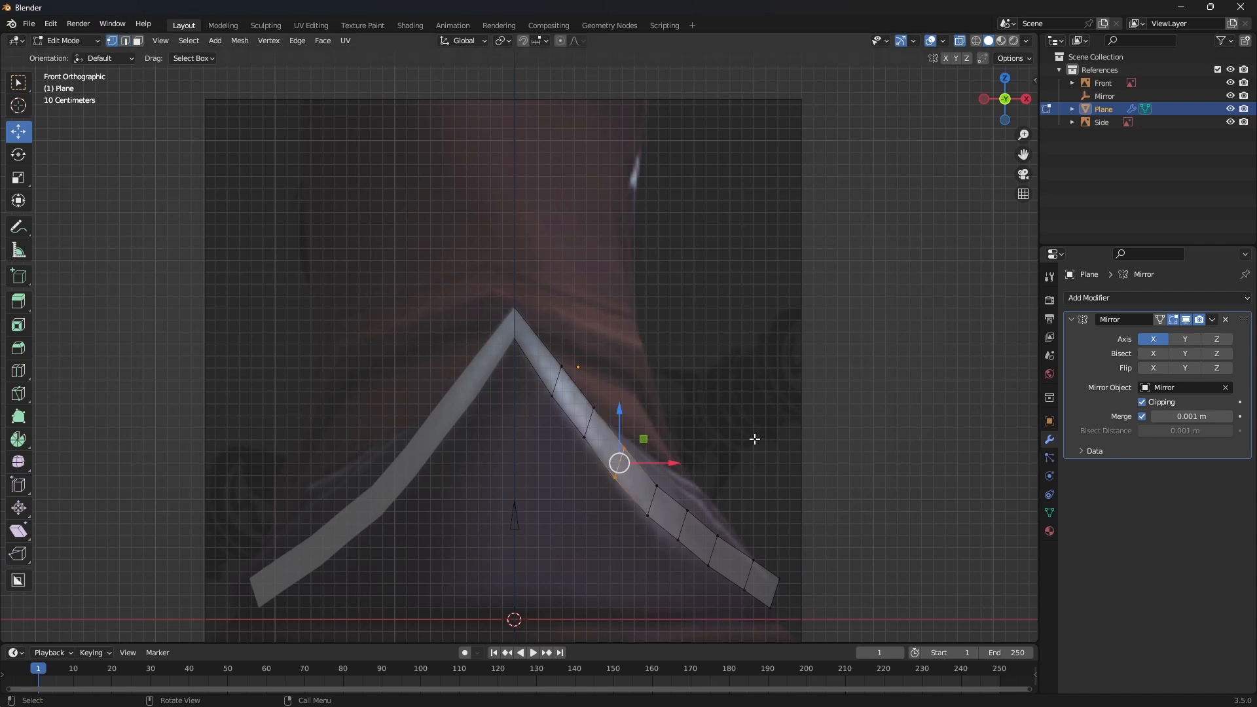
{"action": "left_click", "coordinate": [627, 449]}
{"action": "left_click_drag", "start_coordinate": [624, 426], "coordinate": [624, 417]}
{"action": "left_click", "coordinate": [618, 477]}
{"action": "left_click_drag", "start_coordinate": [615, 461], "coordinate": [658, 443]}
{"action": "left_click", "coordinate": [657, 488]}
{"action": "left_click", "coordinate": [650, 519]}
{"action": "left_click_drag", "start_coordinate": [648, 485], "coordinate": [687, 441]}
- Move the fifth to seventh upper vertices up and outward onto the ridge's upper outline in the front reference
{"action": "left_click", "coordinate": [687, 509]}
{"action": "mouse_move", "coordinate": [711, 483]}
{"action": "left_mouse_down"}
{"action": "mouse_move", "coordinate": [719, 501]}
{"action": "mouse_move", "coordinate": [692, 505]}
{"action": "mouse_move", "coordinate": [701, 515]}
{"action": "mouse_move", "coordinate": [724, 500]}
{"action": "left_mouse_up"}
{"action": "left_click", "coordinate": [678, 538]}
{"action": "left_click", "coordinate": [718, 537]}
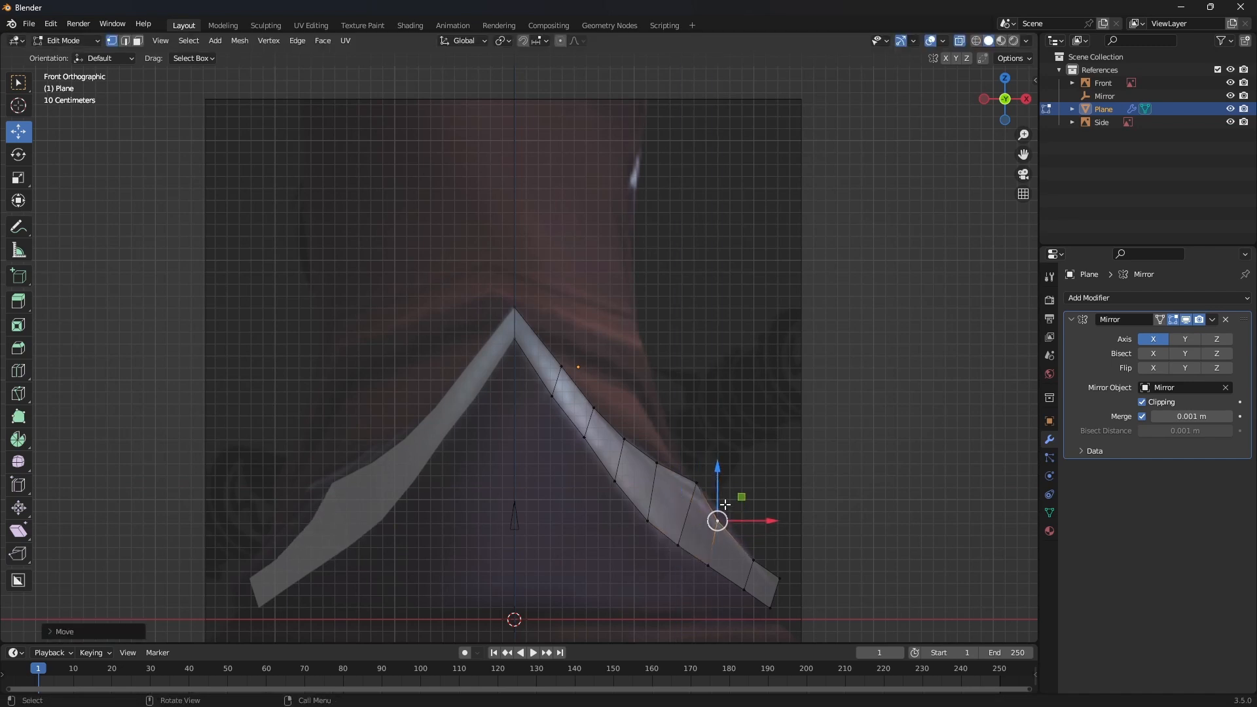
{"action": "left_click", "coordinate": [753, 561]}
{"action": "left_click_drag", "start_coordinate": [752, 531], "coordinate": [721, 492]}
{"action": "left_click", "coordinate": [718, 527]}
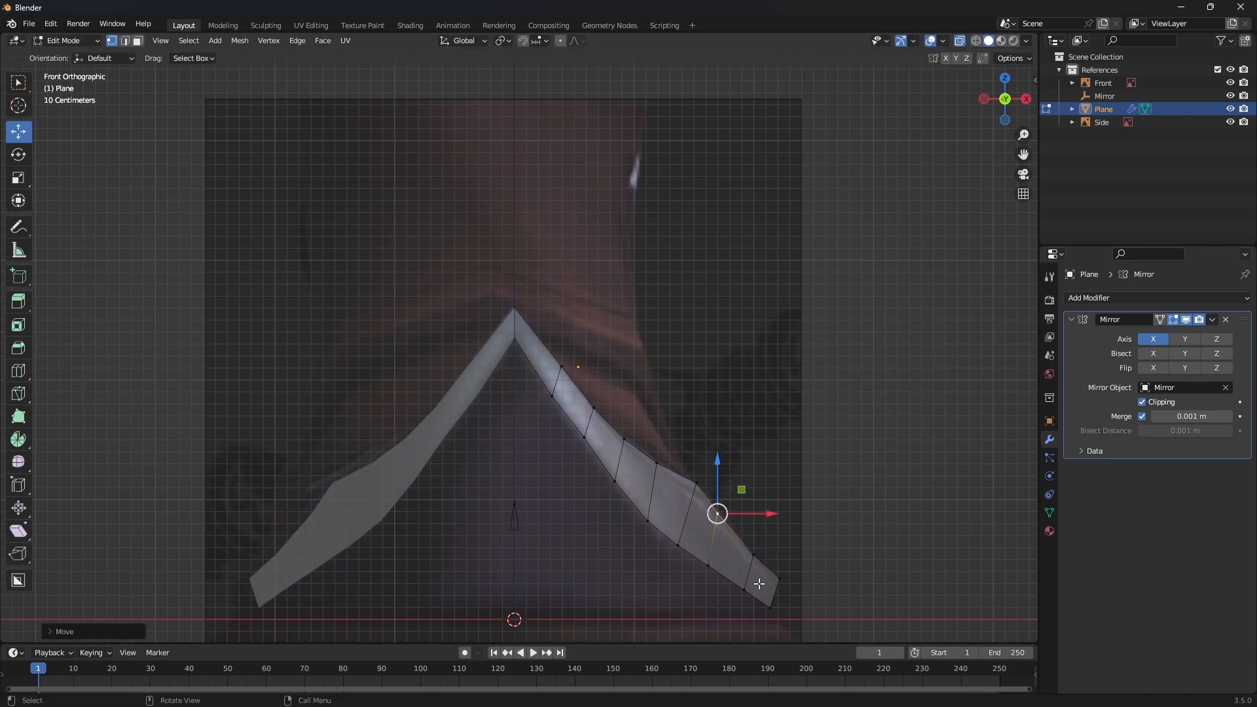
- Taper the strip's lower tip by bringing its two end vertices closer together, and slightly lower the fifth upper vertex
{"action": "left_click", "coordinate": [770, 607]}
{"action": "left_click_drag", "start_coordinate": [769, 588], "coordinate": [780, 560]}
{"action": "left_click", "coordinate": [782, 580]}
{"action": "left_click", "coordinate": [697, 486]}
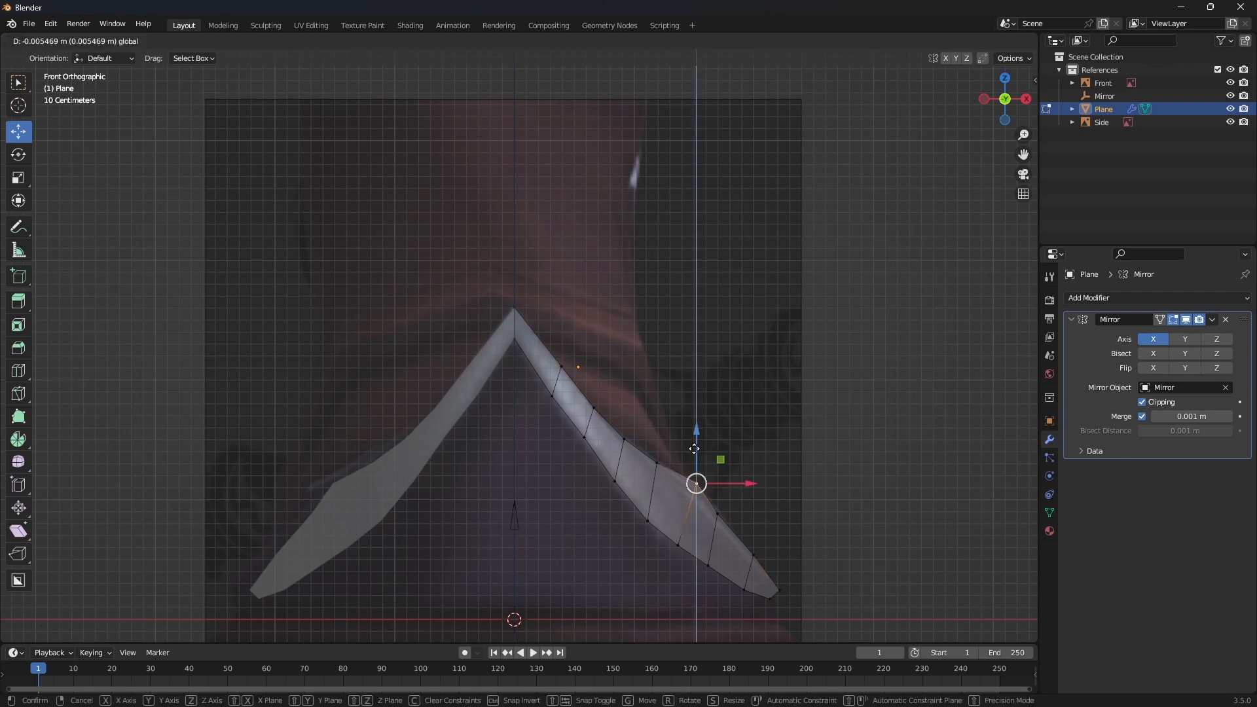
{"action": "left_click_drag", "start_coordinate": [697, 451], "coordinate": [696, 455]}
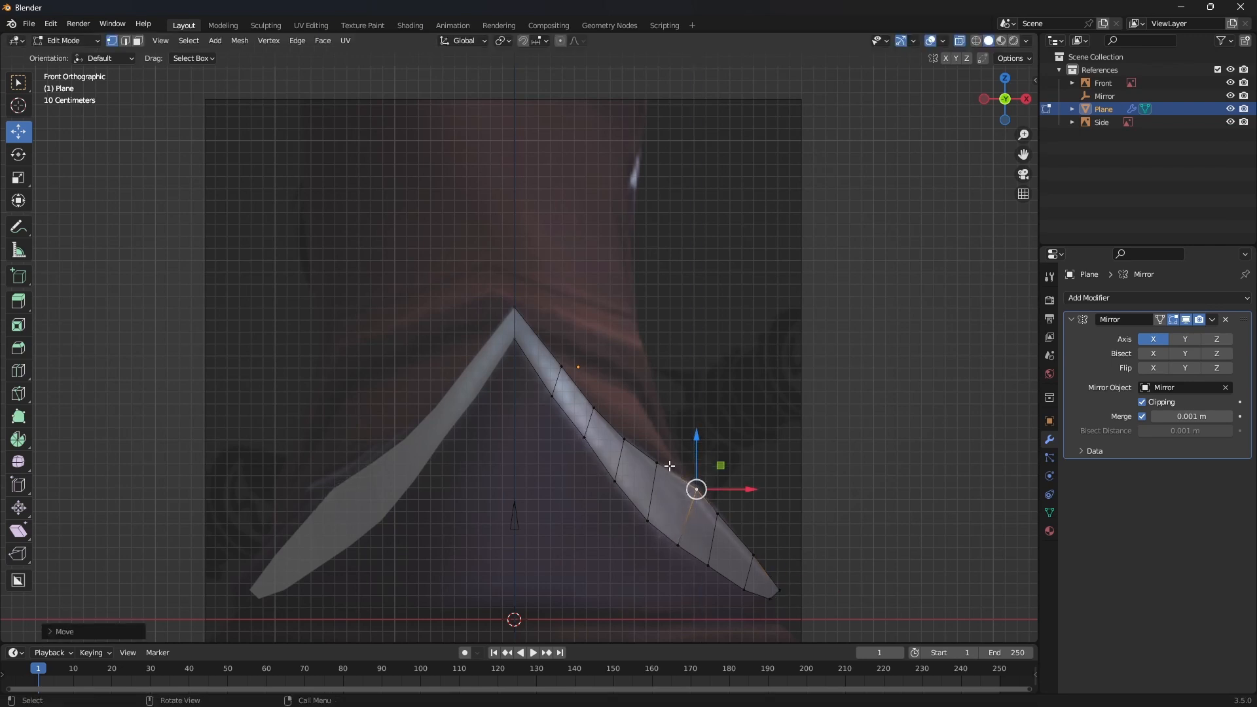
- Using the side view, shift the first and second upper vertices beyond the centre line back along Y to follow the boot's profile
{"action": "left_click", "coordinate": [593, 408]}
{"action": "left_click", "coordinate": [561, 366]}
{"action": "key", "text": "KP_3"}
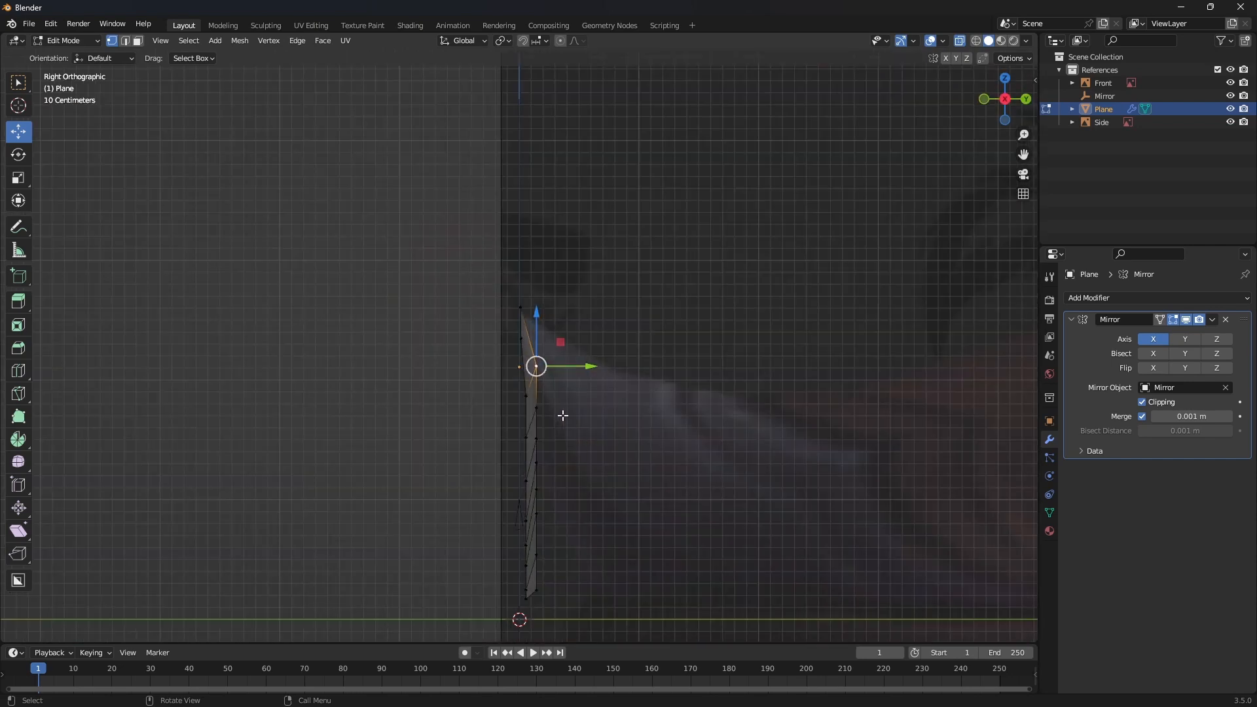
{"action": "left_click_drag", "start_coordinate": [586, 368], "coordinate": [592, 365]}
{"action": "key", "text": "KP_1"}
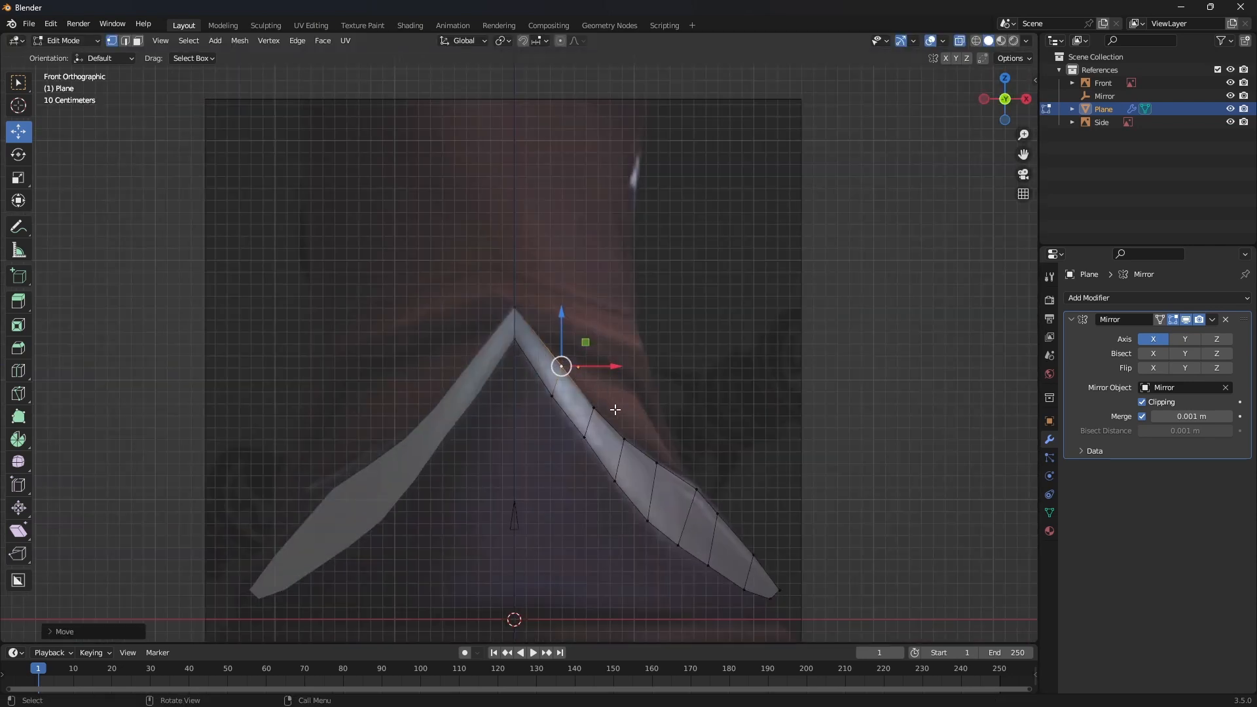
{"action": "key", "text": "KP_3"}
{"action": "left_click_drag", "start_coordinate": [593, 408], "coordinate": [608, 407]}
{"action": "key", "text": "KP_1"}
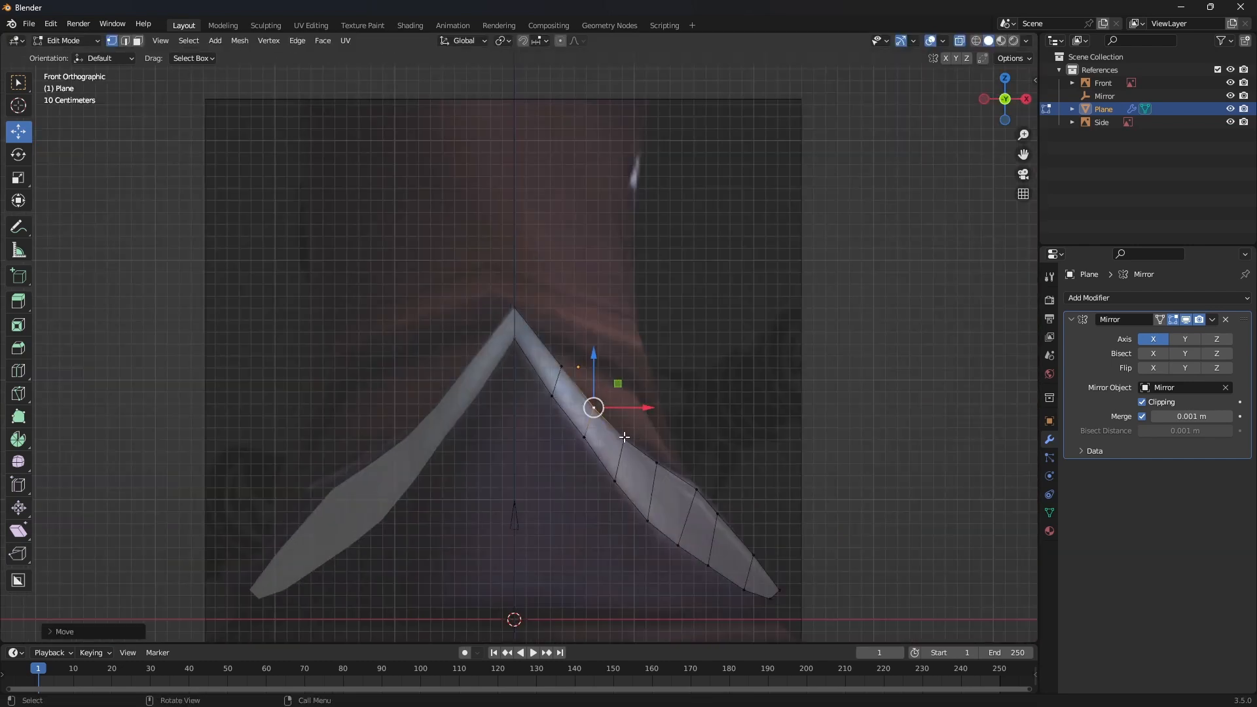
- Shift the third and fourth upper vertices progressively further back along Y in the side view
{"action": "left_click", "coordinate": [624, 437]}
{"action": "key", "text": "KP_3"}
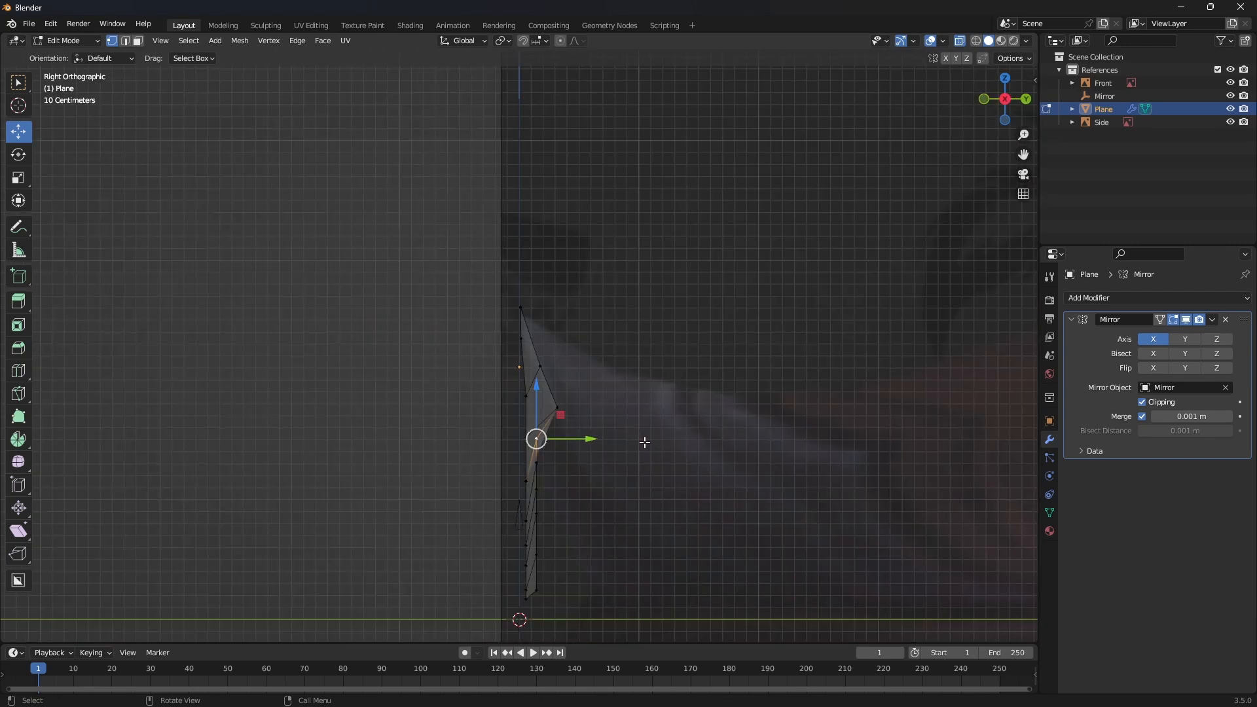
{"action": "left_click_drag", "start_coordinate": [580, 442], "coordinate": [623, 439]}
{"action": "key", "text": "KP_1"}
{"action": "left_click", "coordinate": [657, 464]}
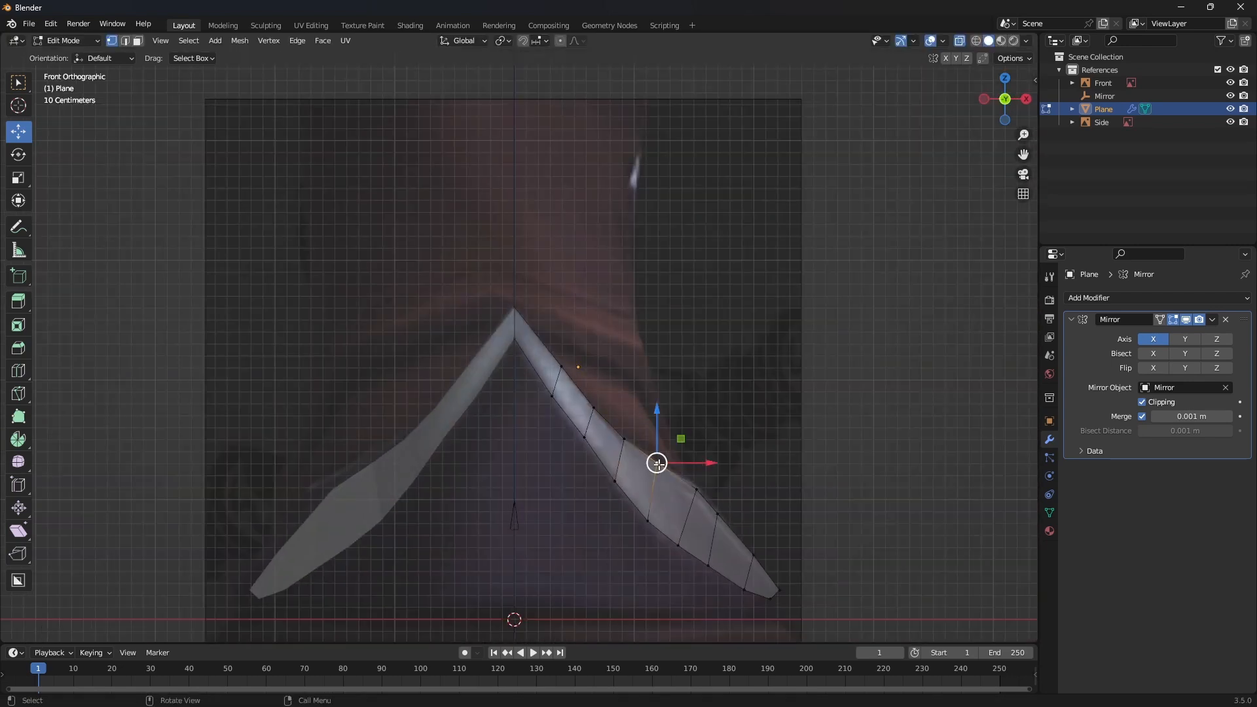
{"action": "key", "text": "KP_3"}
{"action": "left_click_drag", "start_coordinate": [587, 470], "coordinate": [641, 466]}
{"action": "key", "text": "KP_1"}
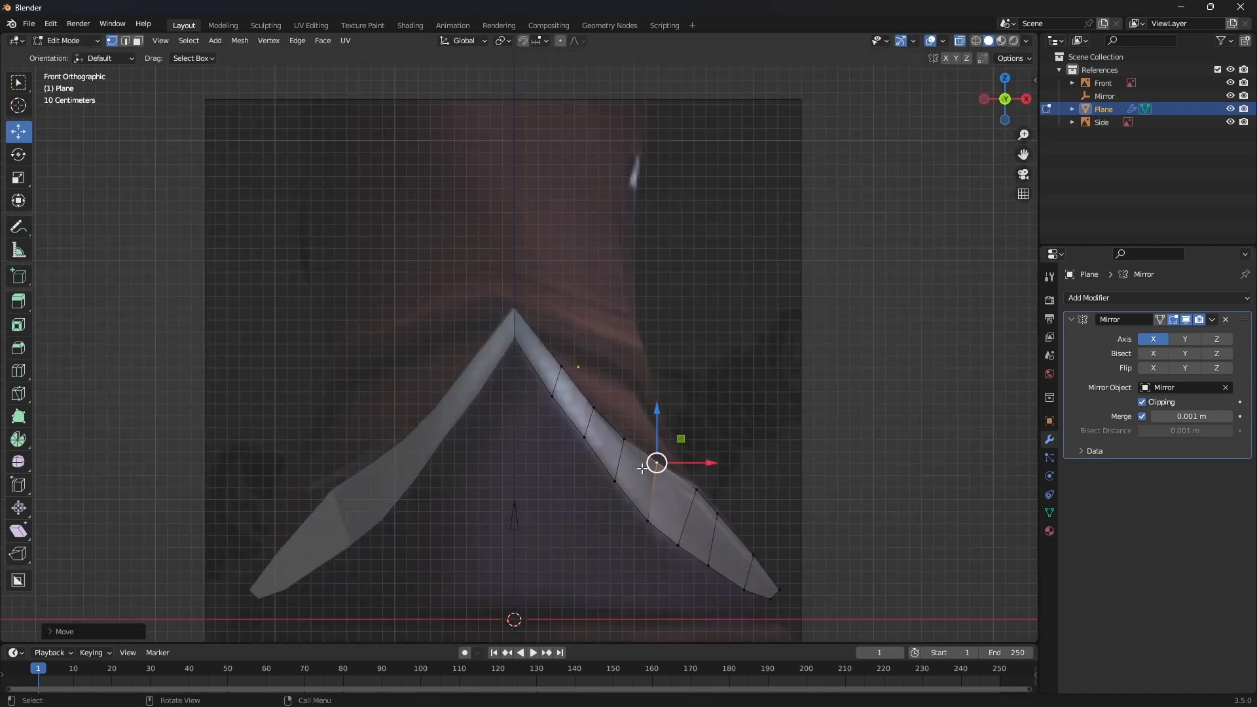
- Shift the fifth and sixth upper vertices back along Y in the side view, continuing the sloping profile
{"action": "left_click", "coordinate": [699, 490]}
{"action": "key", "text": "KP_3"}
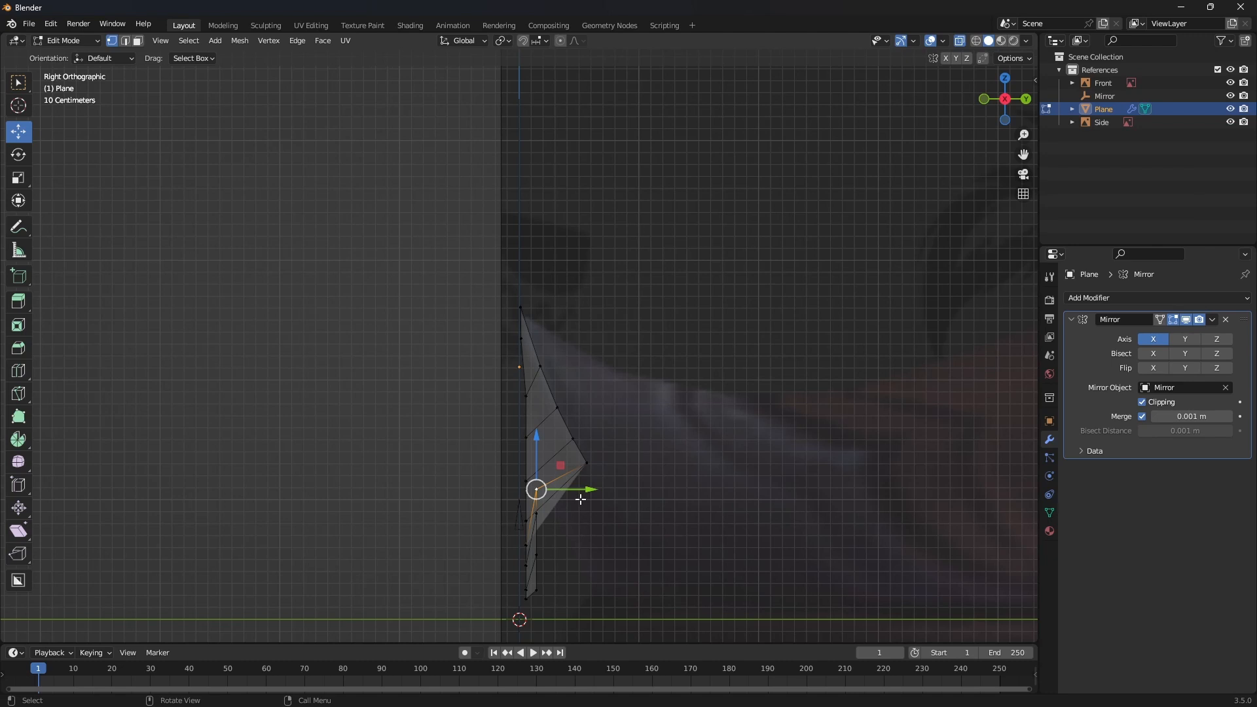
{"action": "left_click_drag", "start_coordinate": [599, 490], "coordinate": [668, 493]}
{"action": "key", "text": "KP_1"}
{"action": "left_click", "coordinate": [720, 517]}
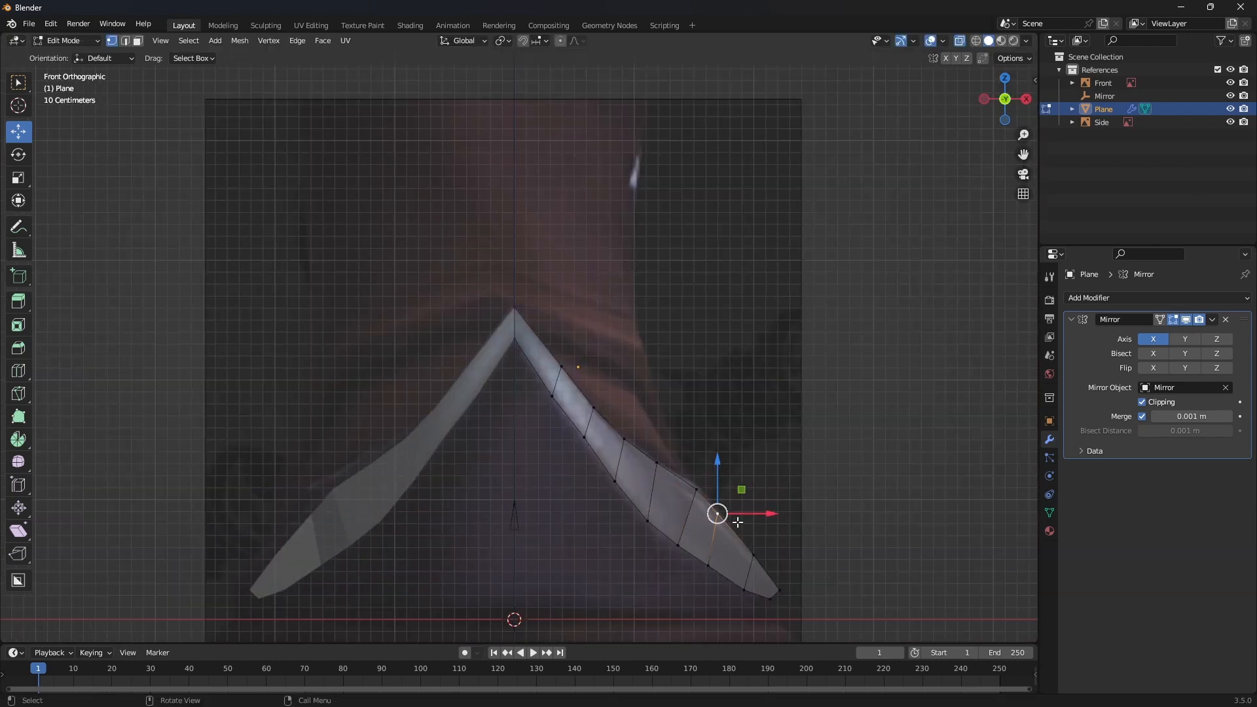
{"action": "key", "text": "KP_3"}
{"action": "left_click_drag", "start_coordinate": [595, 521], "coordinate": [687, 521]}
{"action": "key", "text": "KP_1"}
- Shift the seventh upper vertex and the upper tip vertex back along Y in the side view to complete the upper edge's slope
{"action": "left_click", "coordinate": [754, 554]}
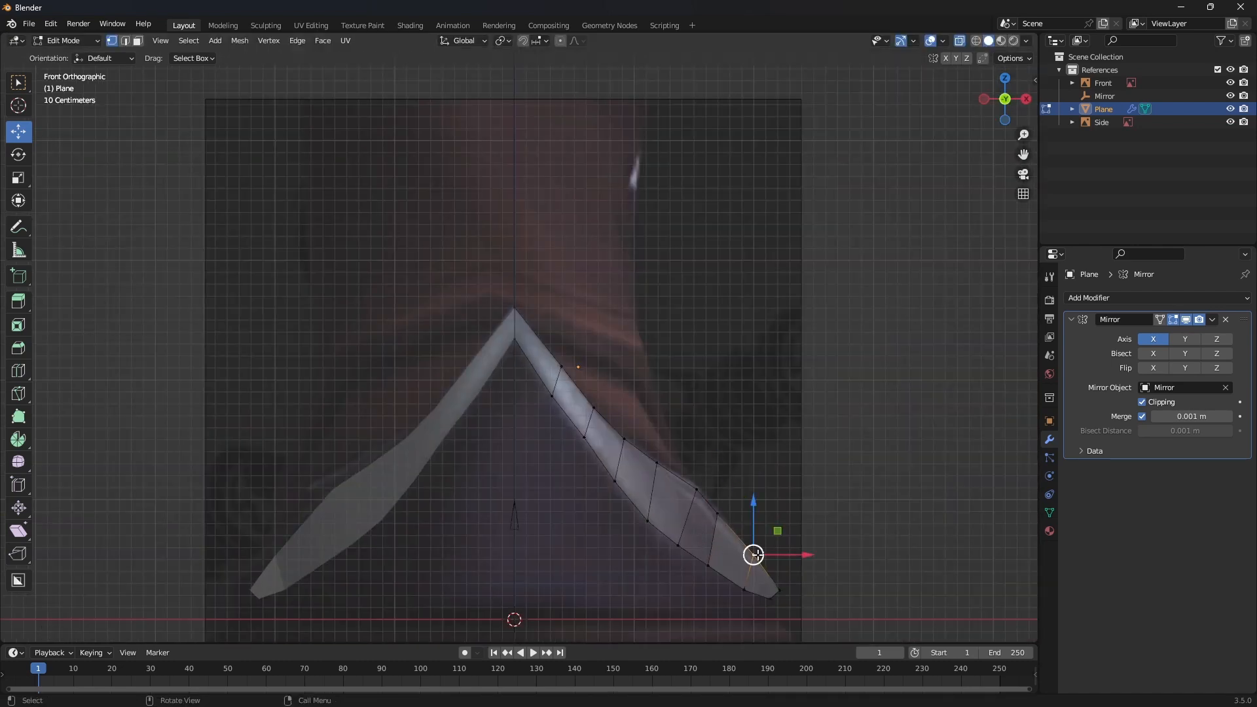
{"action": "key", "text": "KP_3"}
{"action": "left_click_drag", "start_coordinate": [607, 554], "coordinate": [677, 553]}
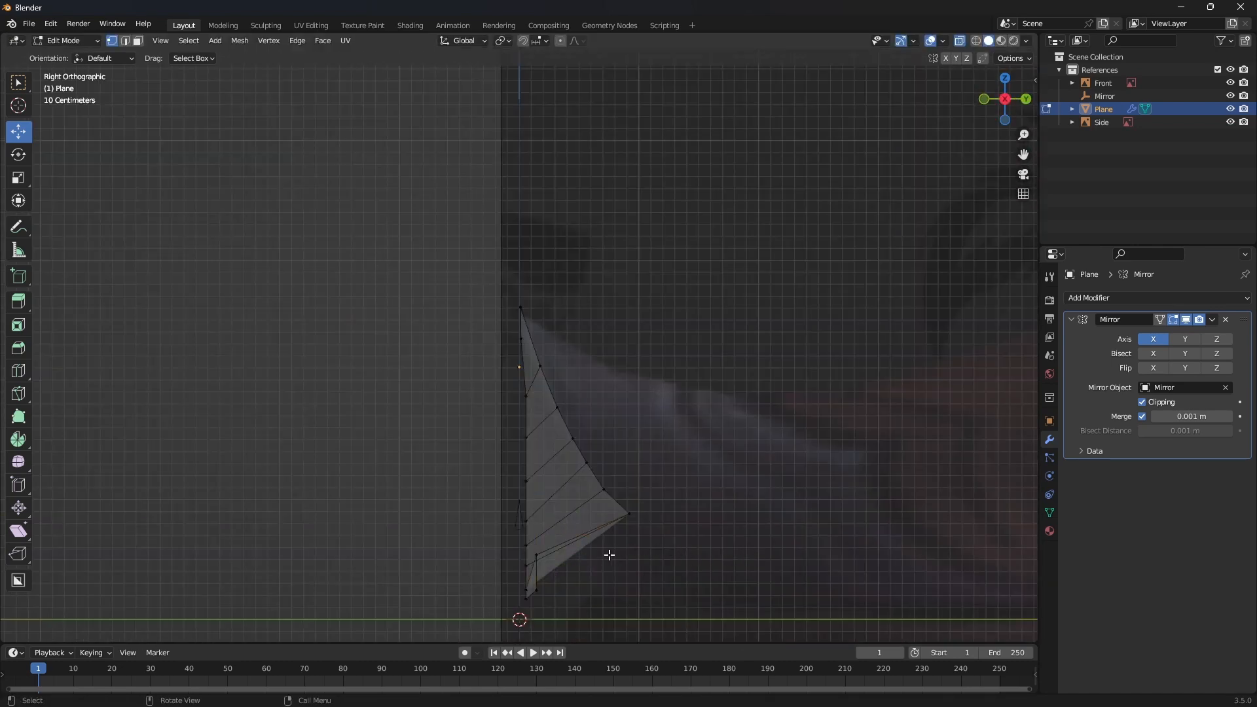
{"action": "key", "text": "KP_1"}
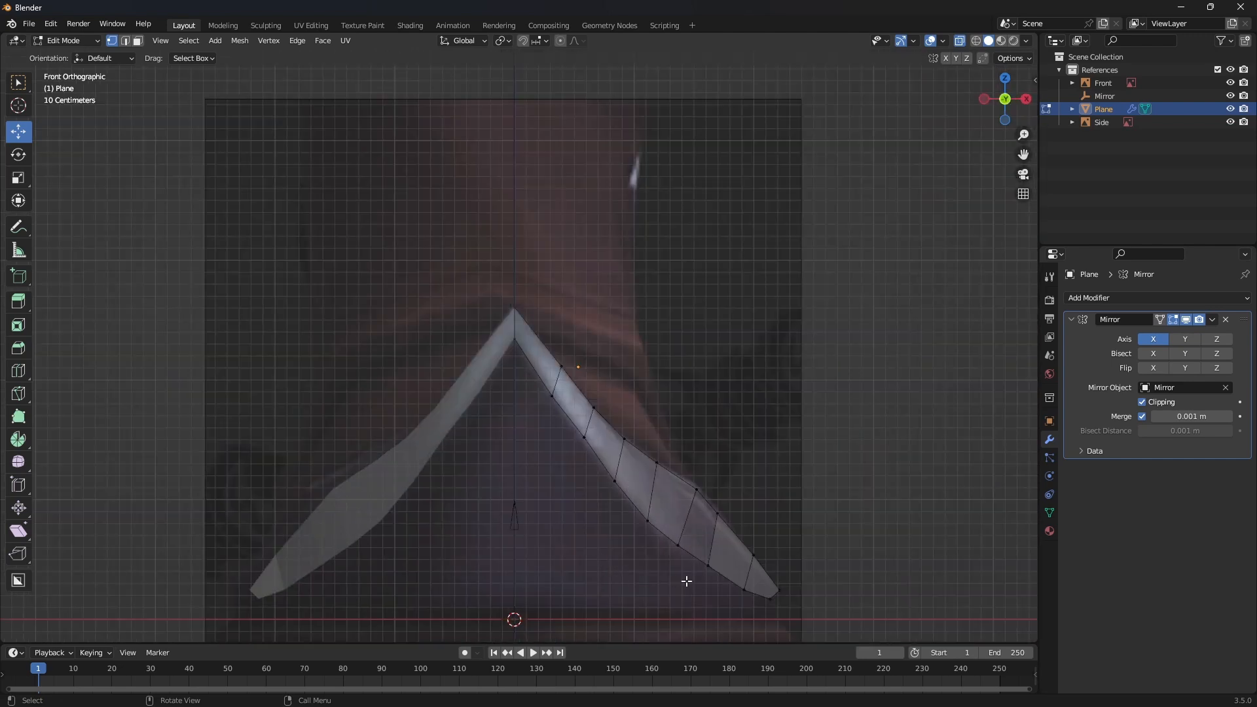
{"action": "left_click", "coordinate": [756, 556]}
{"action": "key", "text": "KP_3"}
{"action": "left_click_drag", "start_coordinate": [587, 555], "coordinate": [726, 554]}
{"action": "key", "text": "KP_1"}
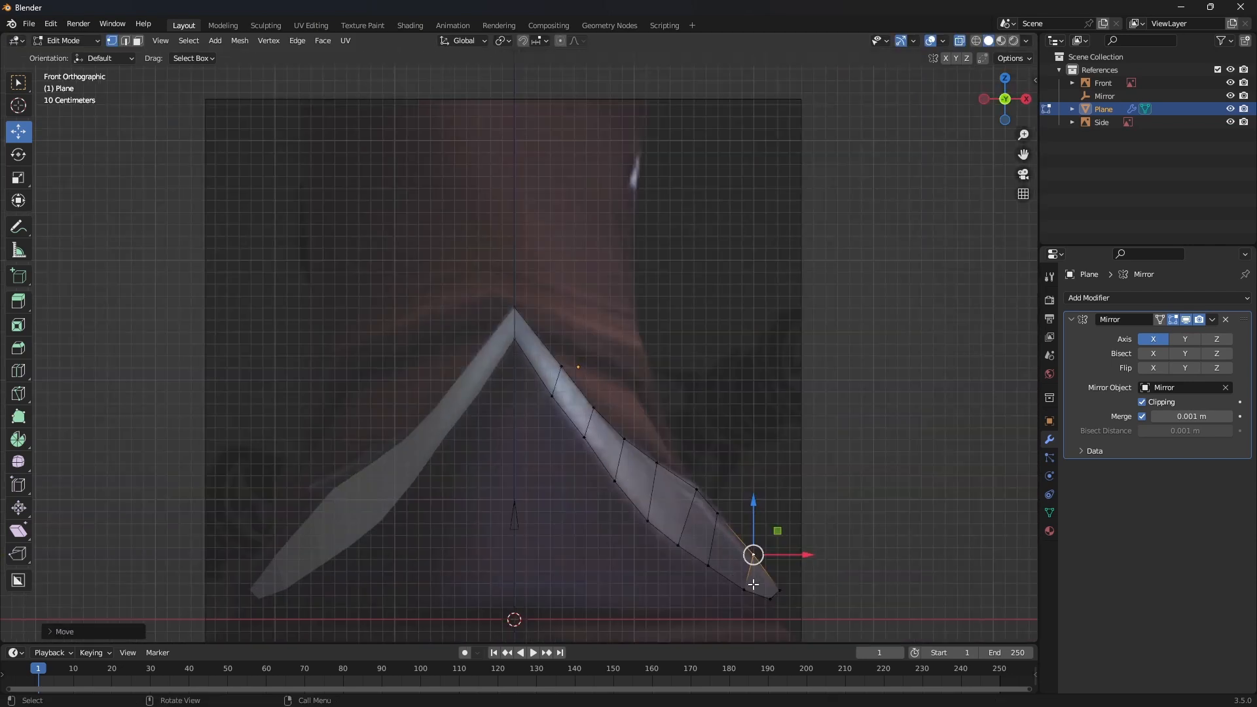
{"action": "left_click", "coordinate": [784, 588]}
{"action": "key", "text": "KP_3"}
{"action": "left_click_drag", "start_coordinate": [601, 599], "coordinate": [787, 584]}
{"action": "key", "text": "KP_1"}
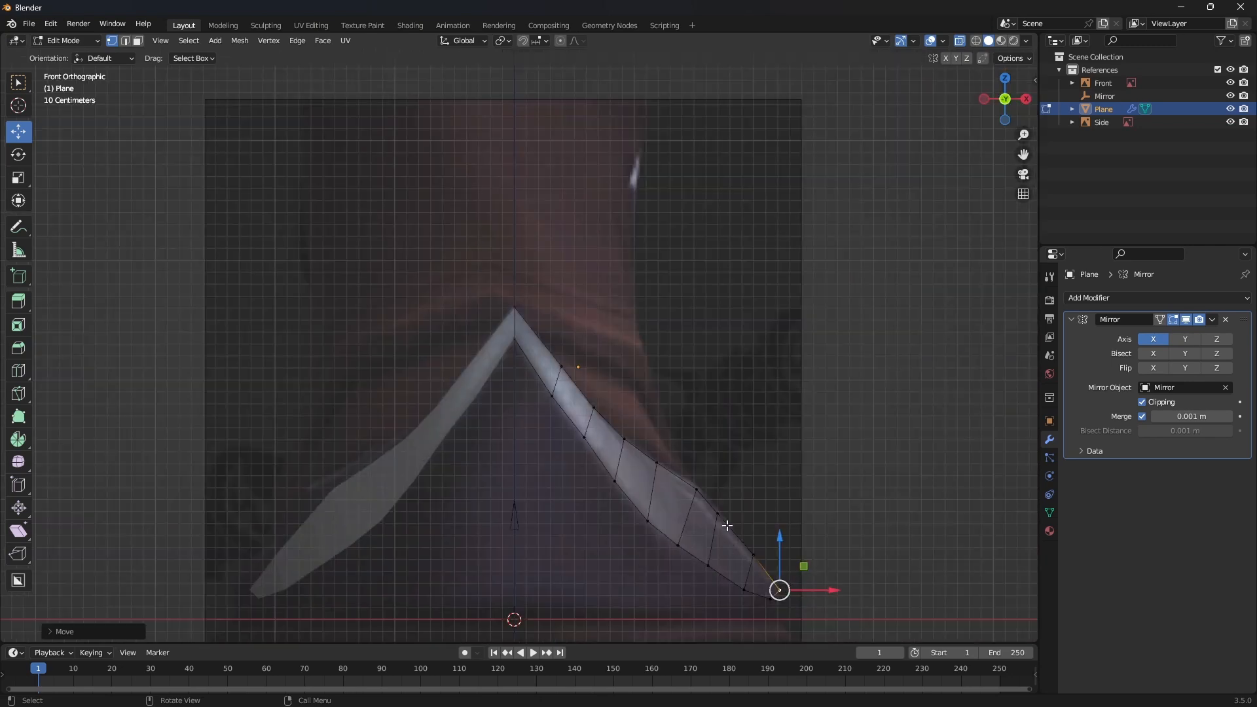
- Shift the first and second lower vertices beyond the centre line slightly back along Y in the side view
{"action": "left_click", "coordinate": [552, 394]}
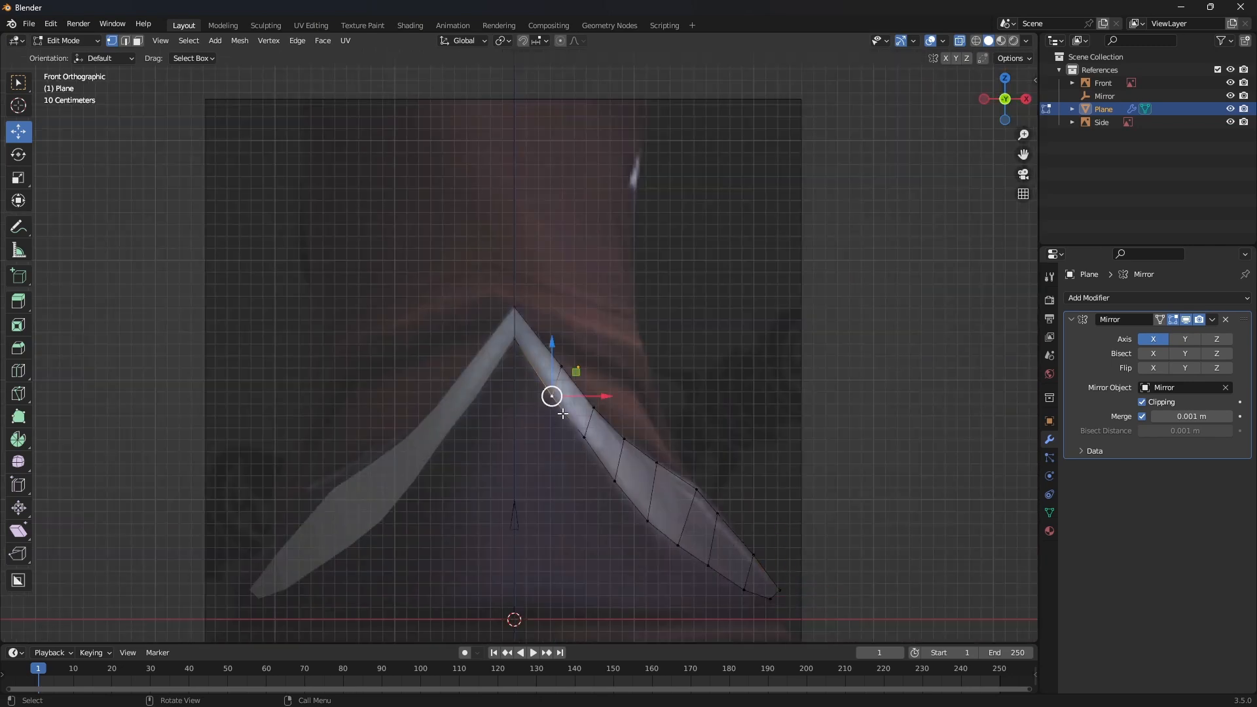
{"action": "key", "text": "KP_3"}
{"action": "left_click_drag", "start_coordinate": [570, 396], "coordinate": [582, 396]}
{"action": "key", "text": "KP_1"}
{"action": "key", "text": "KP_3"}
{"action": "left_click_drag", "start_coordinate": [584, 439], "coordinate": [586, 437]}
{"action": "key", "text": "KP_1"}
- Shift the third and fourth lower vertices back along Y in the side view, parallel to the upper edge's curve
{"action": "key", "text": "KP_3"}
{"action": "left_click_drag", "start_coordinate": [563, 480], "coordinate": [626, 522]}
{"action": "key", "text": "KP_1"}
{"action": "key", "text": "KP_3"}
{"action": "key", "text": "KP_1"}
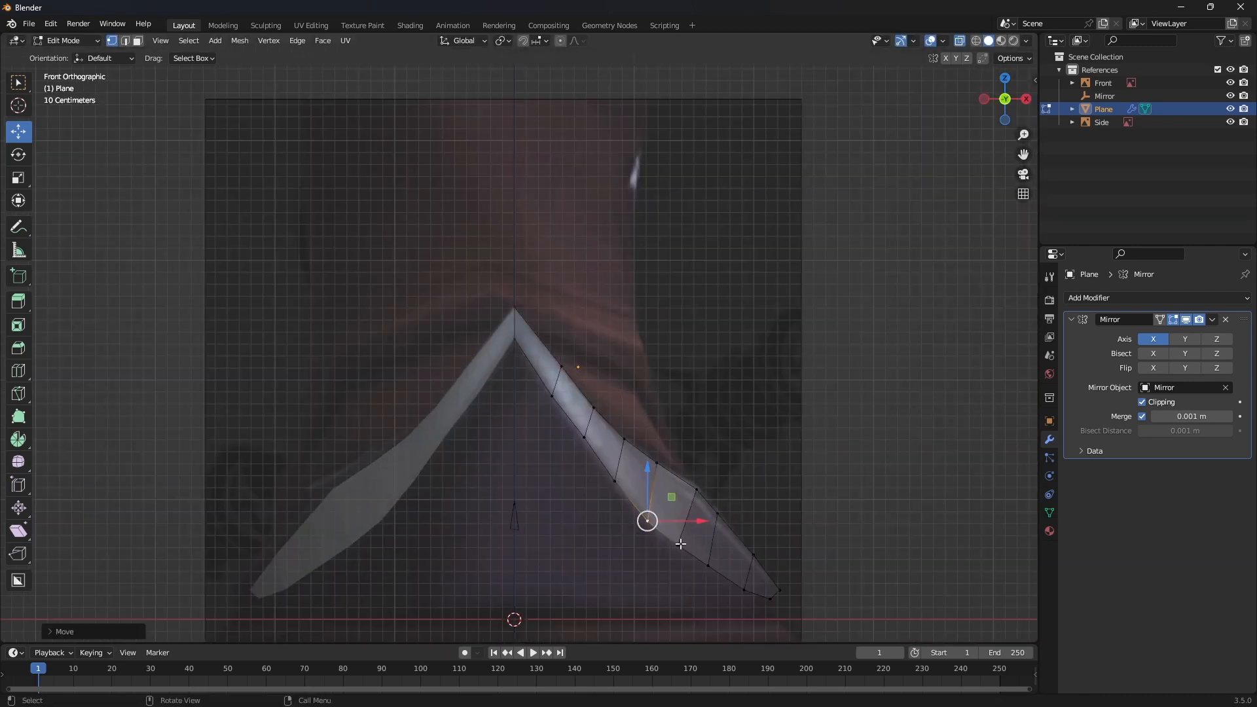
- Shift the fifth and sixth lower vertices further back along Y in the side view
{"action": "key", "text": "KP_3"}
{"action": "left_click_drag", "start_coordinate": [582, 545], "coordinate": [680, 570]}
{"action": "key", "text": "KP_1"}
{"action": "key", "text": "KP_3"}
{"action": "key", "text": "KP_1"}
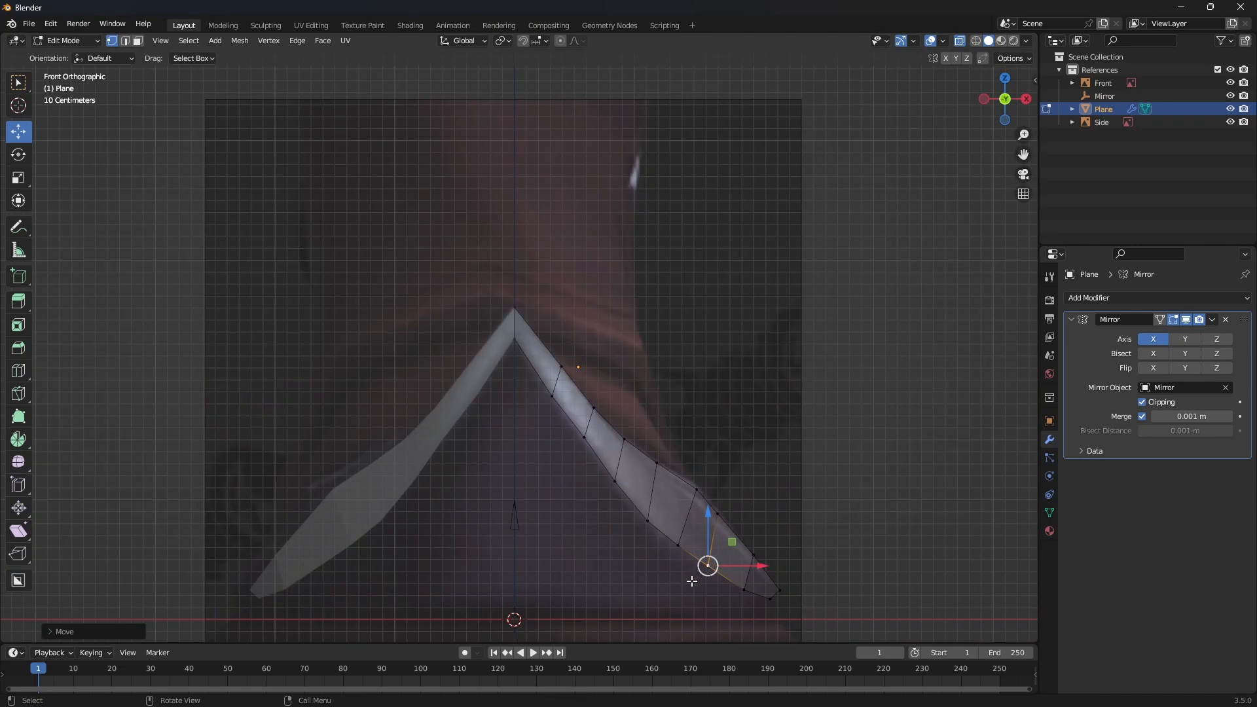
- Shift the last two lower vertices back along Y near the strip's tip, and fine-tune neighbouring vertices in the side view
{"action": "key", "text": "KP_3"}
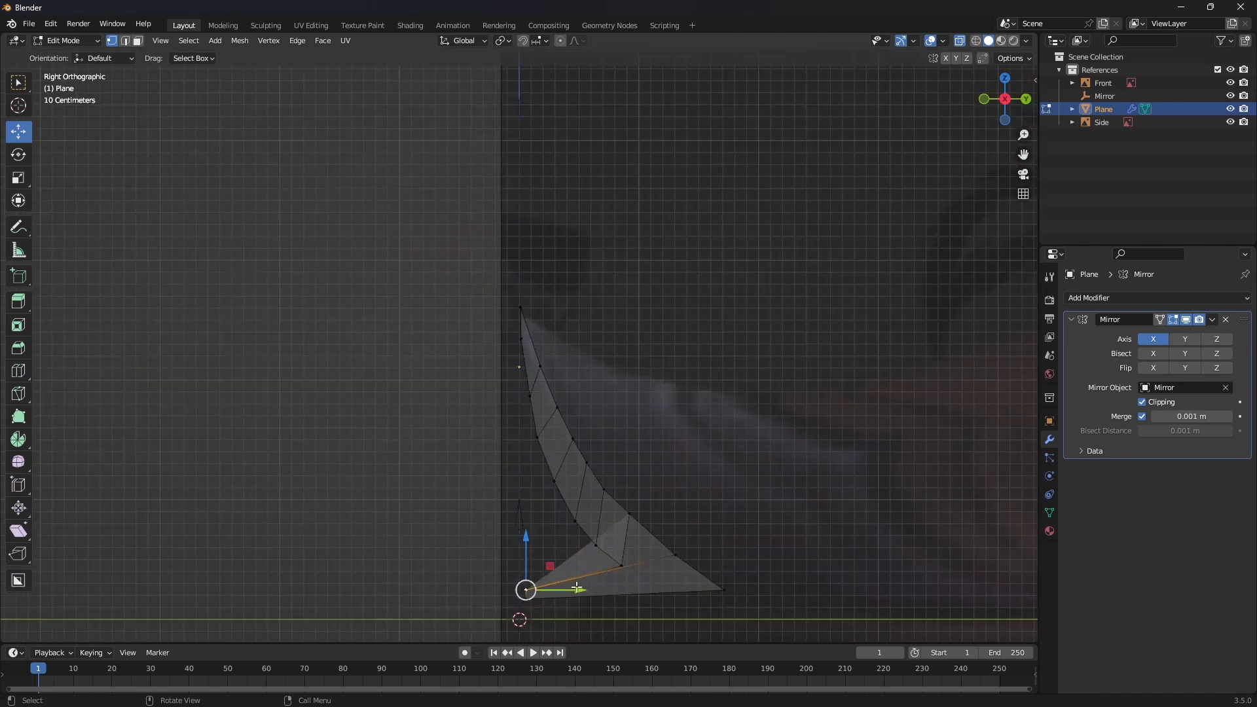
{"action": "left_click_drag", "start_coordinate": [579, 594], "coordinate": [708, 598]}
{"action": "key", "text": "KP_1"}
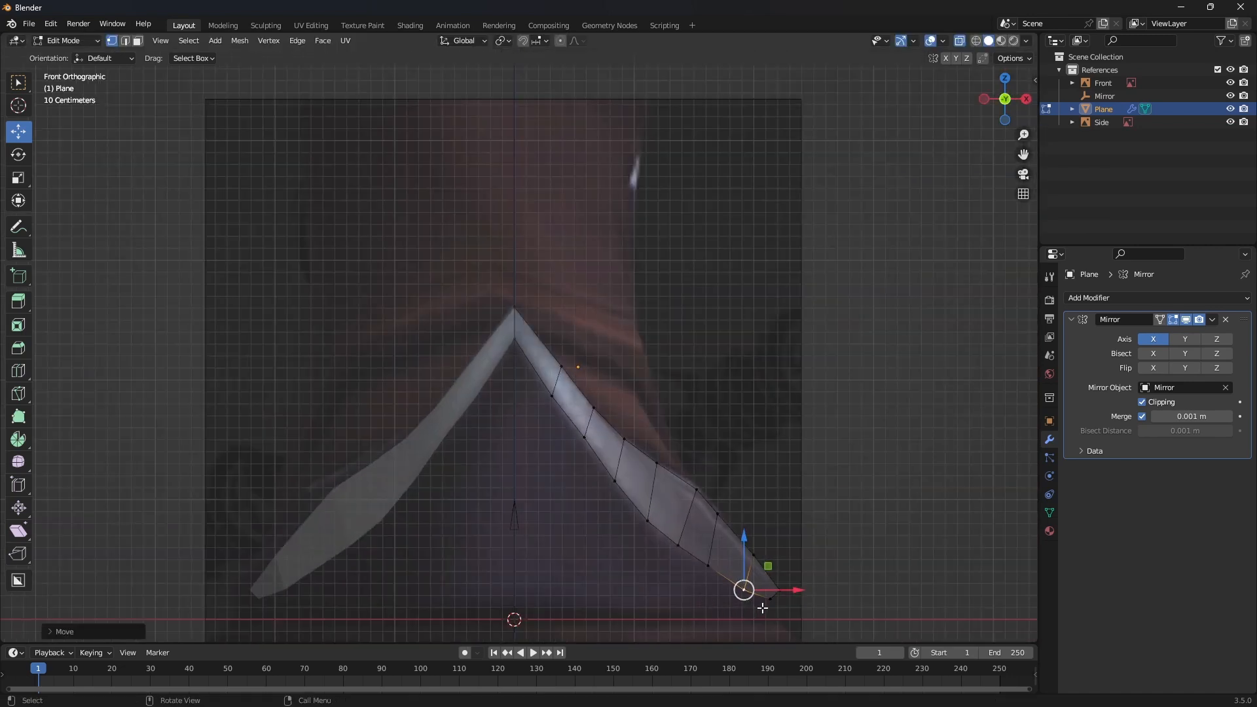
{"action": "key", "text": "KP_3"}
{"action": "left_click_drag", "start_coordinate": [593, 602], "coordinate": [740, 611]}
{"action": "left_click_drag", "start_coordinate": [687, 554], "coordinate": [609, 546]}
{"action": "left_click", "coordinate": [639, 583]}
{"action": "left_click", "coordinate": [598, 544]}
- In edge select mode, extrude the first face's inner edge inward to the centre line in the front view
{"action": "middle_click_drag", "start_coordinate": [787, 365], "coordinate": [892, 390]}
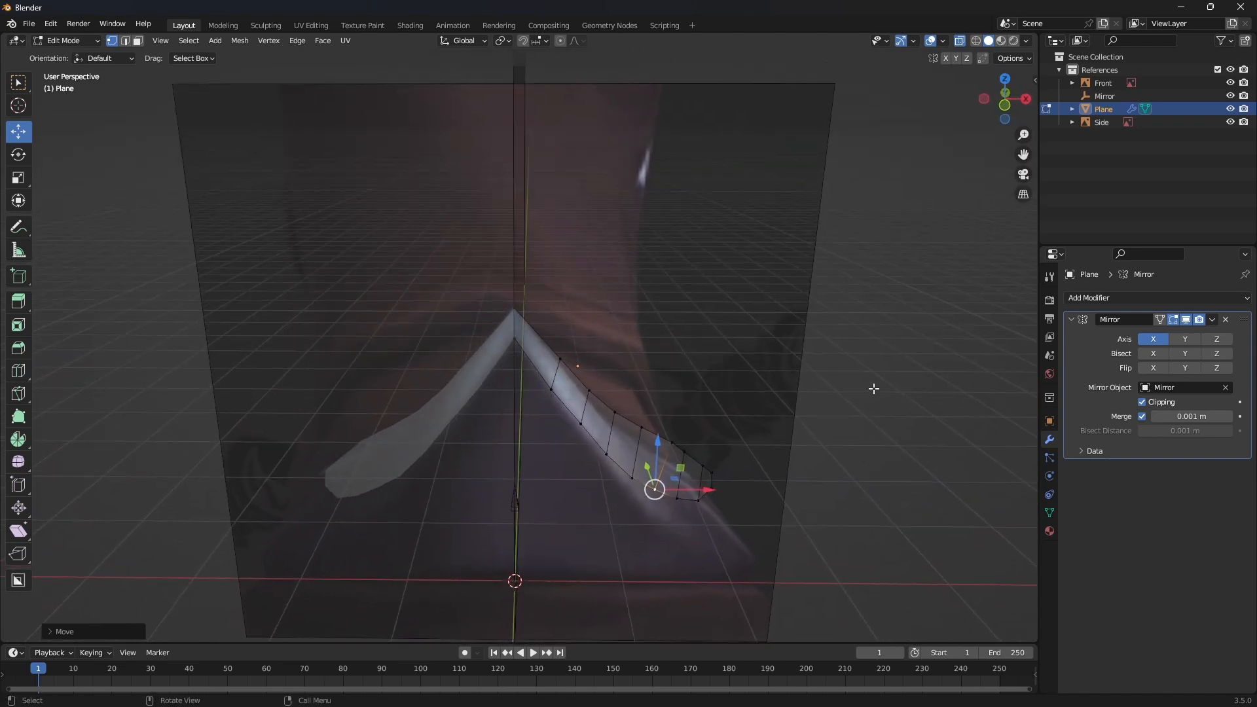
{"action": "scroll", "coordinate": [814, 433], "scroll_direction": "up", "scroll_amount": 3}
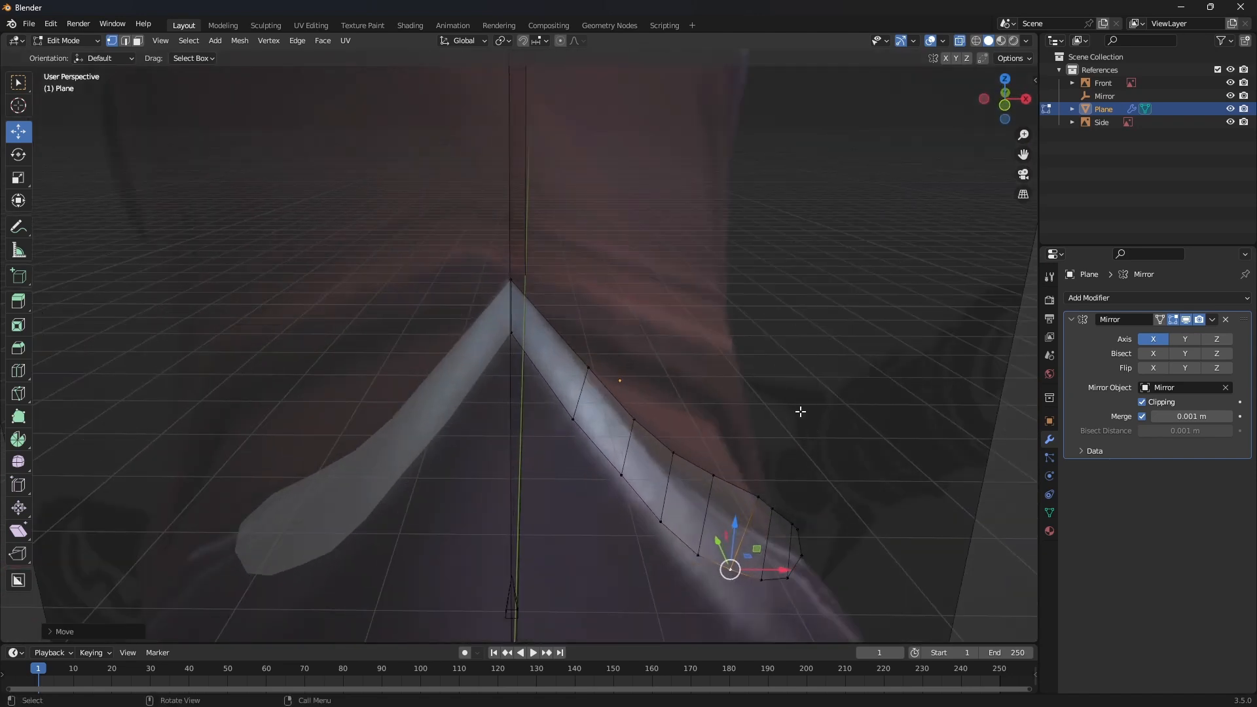
{"action": "key", "text": "KP_1"}
{"action": "scroll", "coordinate": [779, 426], "scroll_direction": "down", "scroll_amount": 4}
{"action": "middle_click_drag", "start_coordinate": [777, 426], "coordinate": [612, 410]}
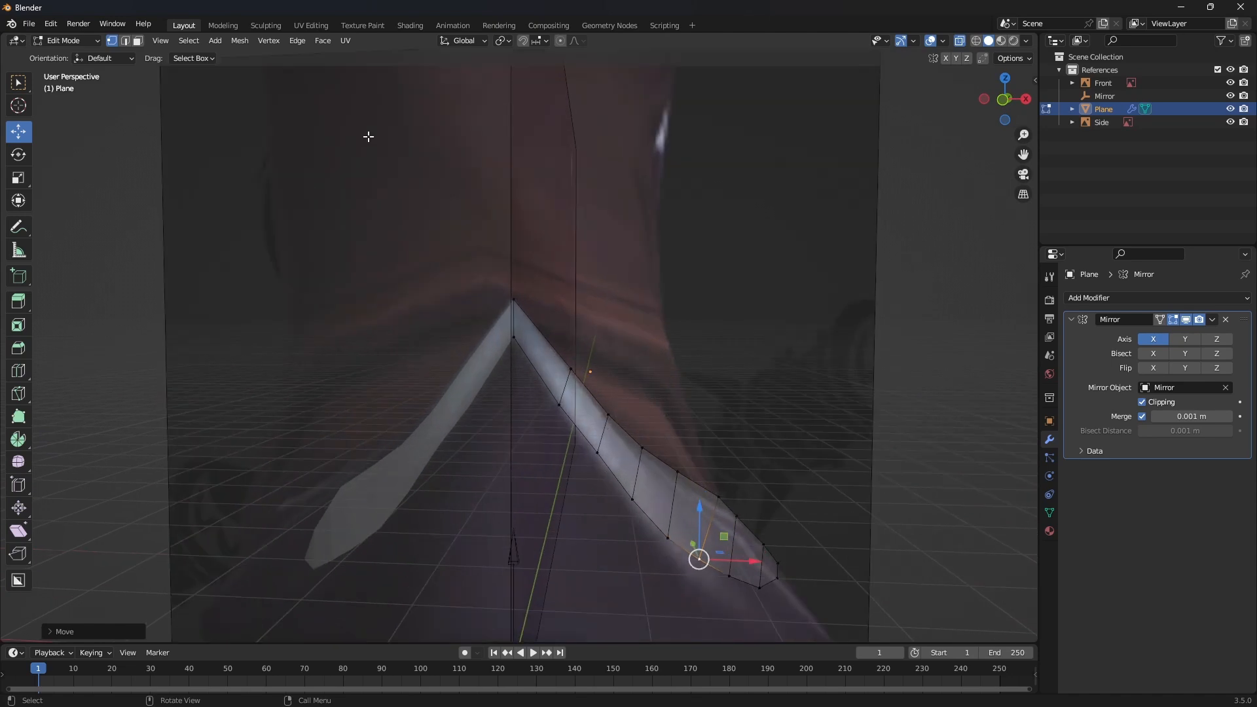
{"action": "key", "text": "KP_1"}
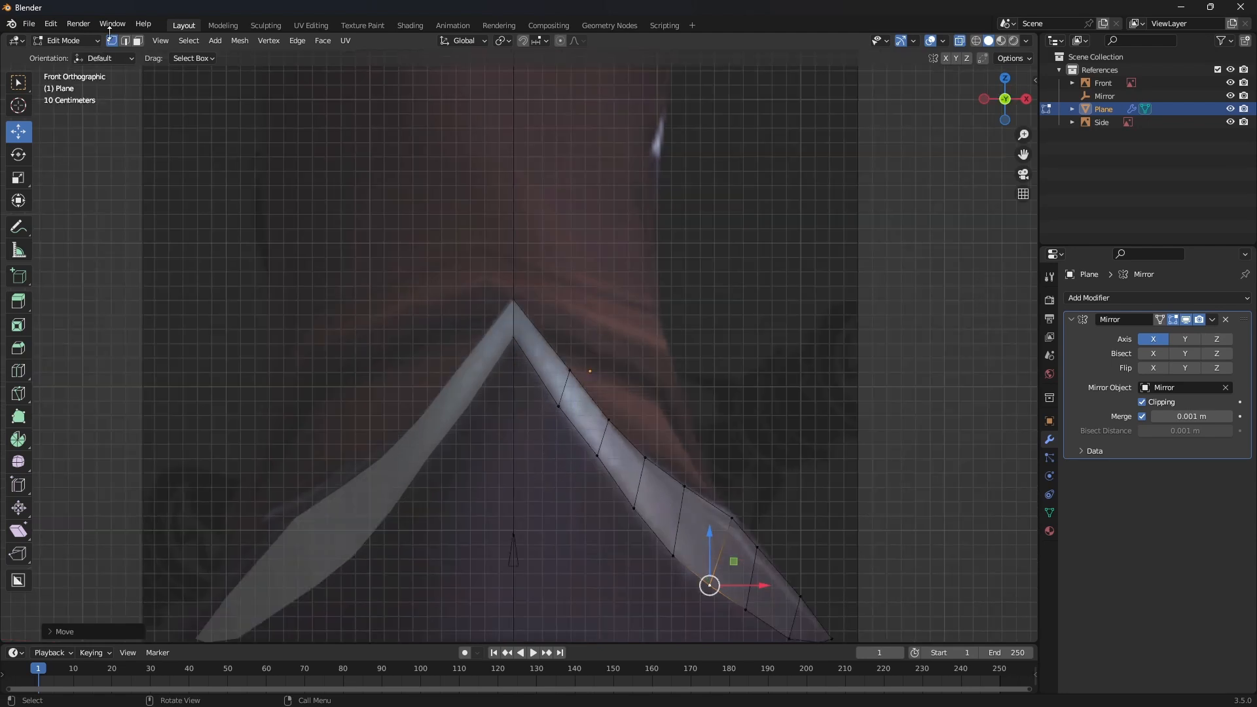
{"action": "left_click", "coordinate": [127, 43]}
{"action": "left_click", "coordinate": [544, 383]}
{"action": "key", "text": "e"}
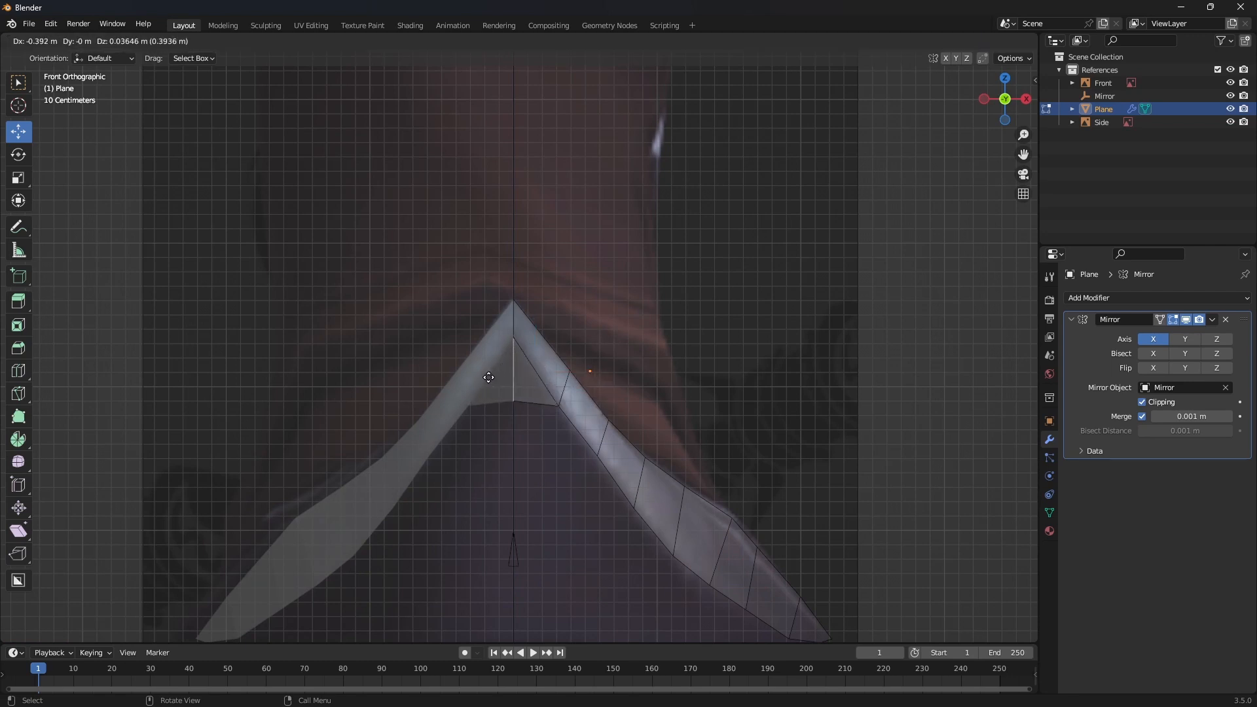
{"action": "left_click", "coordinate": [483, 383]}
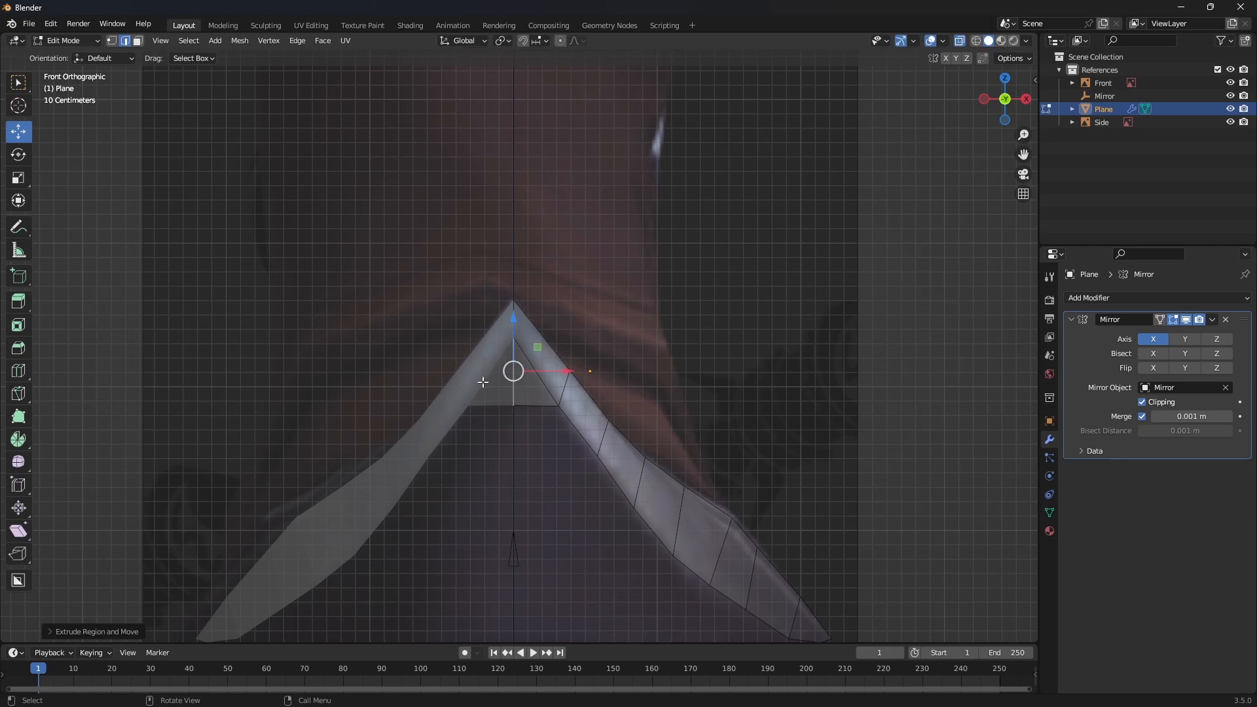
- Extrude the inner edges of the strip's second and third faces inward to the centre line
{"action": "left_click", "coordinate": [577, 428]}
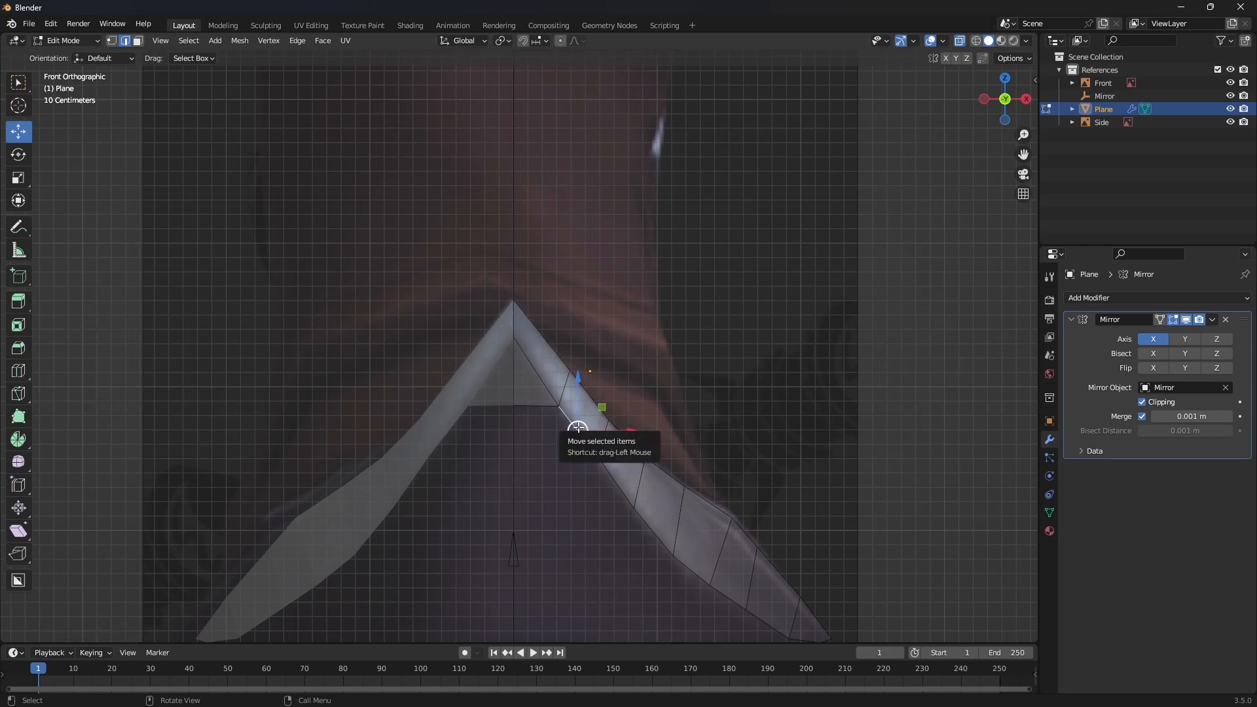
{"action": "key", "text": "e"}
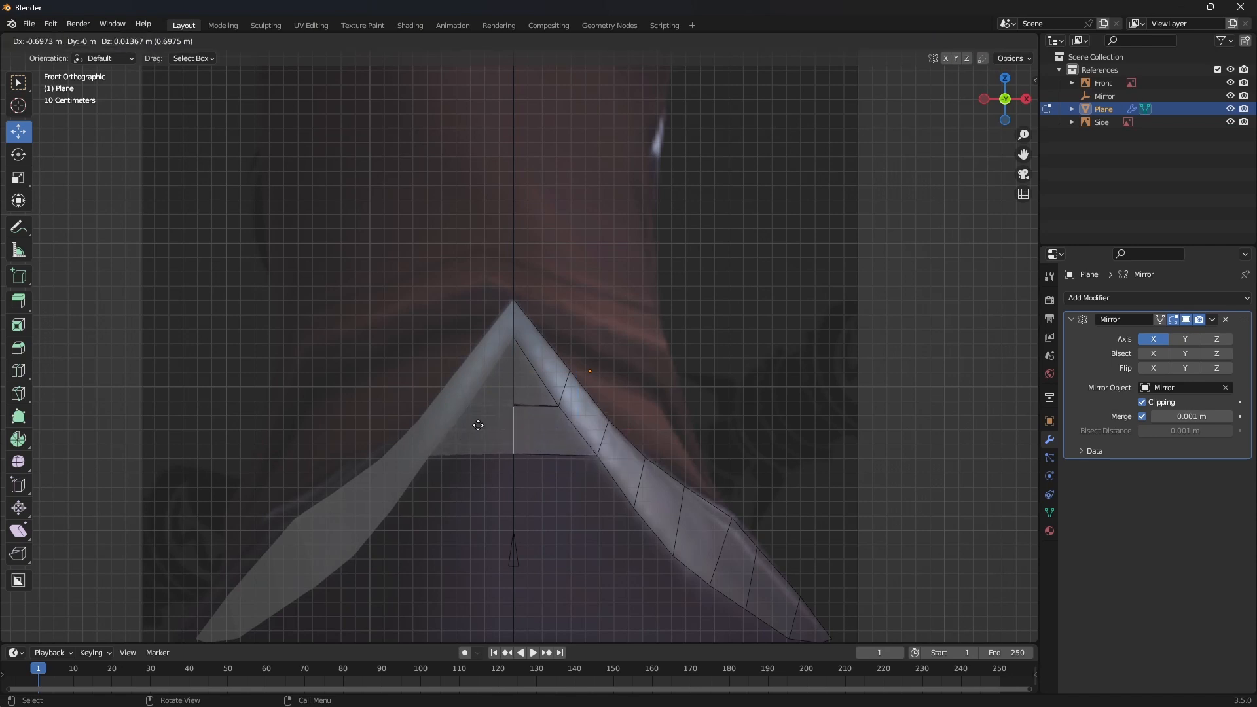
{"action": "left_click", "coordinate": [468, 426]}
{"action": "left_click", "coordinate": [615, 482]}
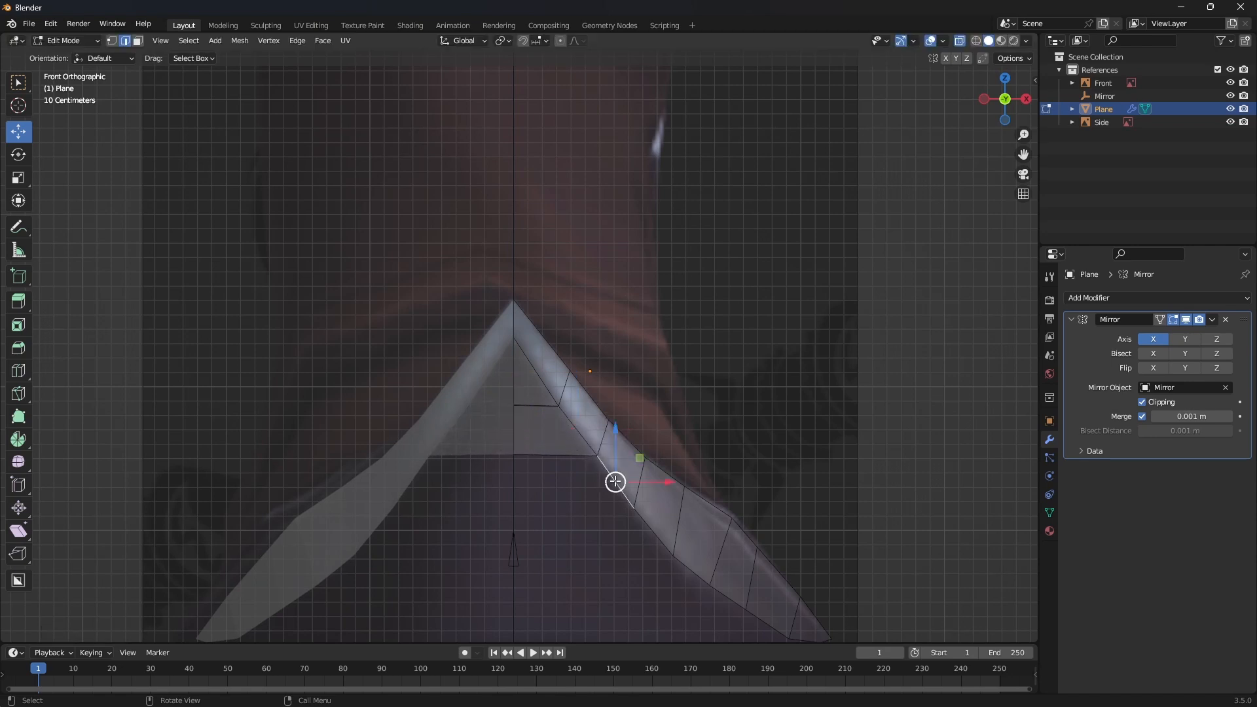
{"action": "key", "text": "e"}
{"action": "left_click", "coordinate": [482, 481]}
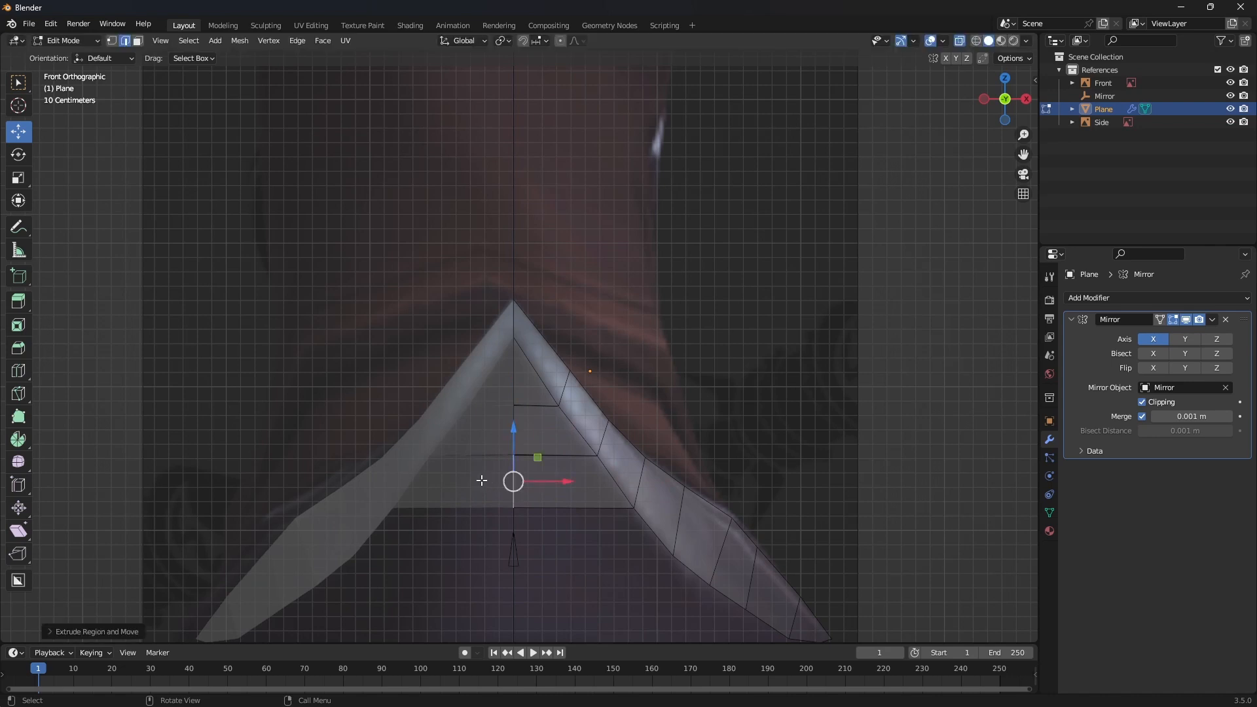
- Extrude the inner edges of the strip's fourth and fifth faces inward to the centre line
{"action": "left_click", "coordinate": [651, 526]}
{"action": "key", "text": "e"}
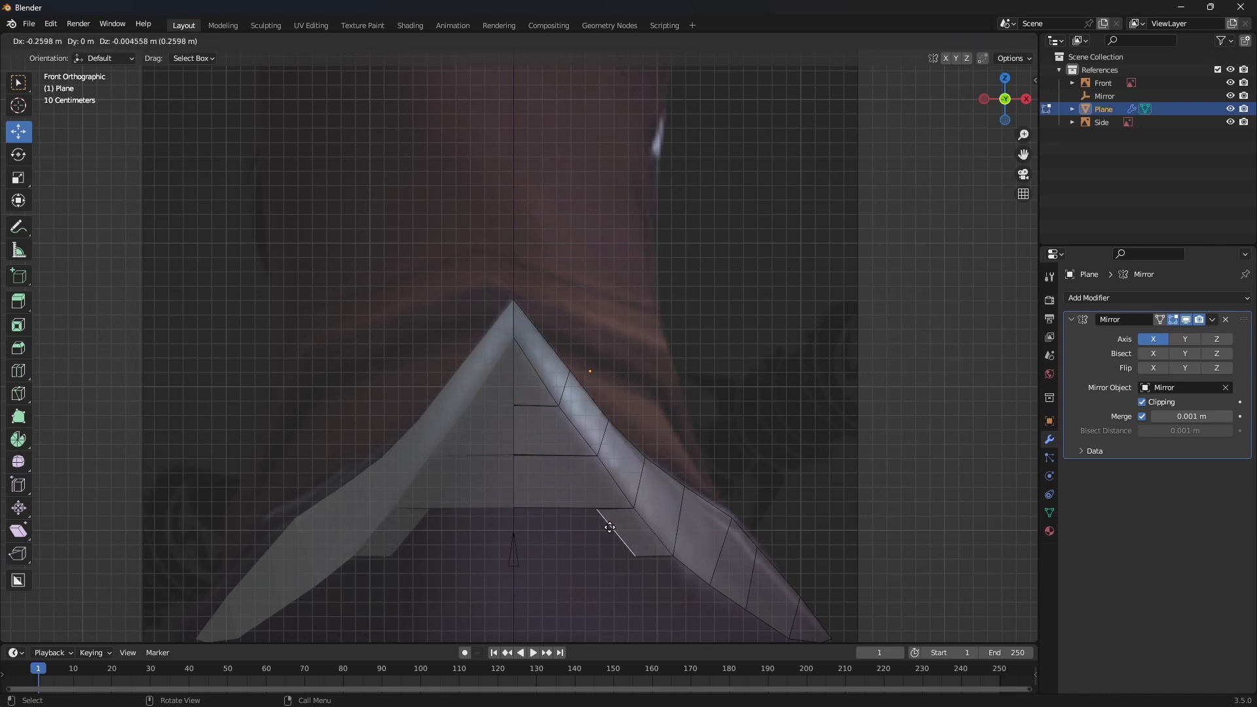
{"action": "left_click", "coordinate": [480, 528]}
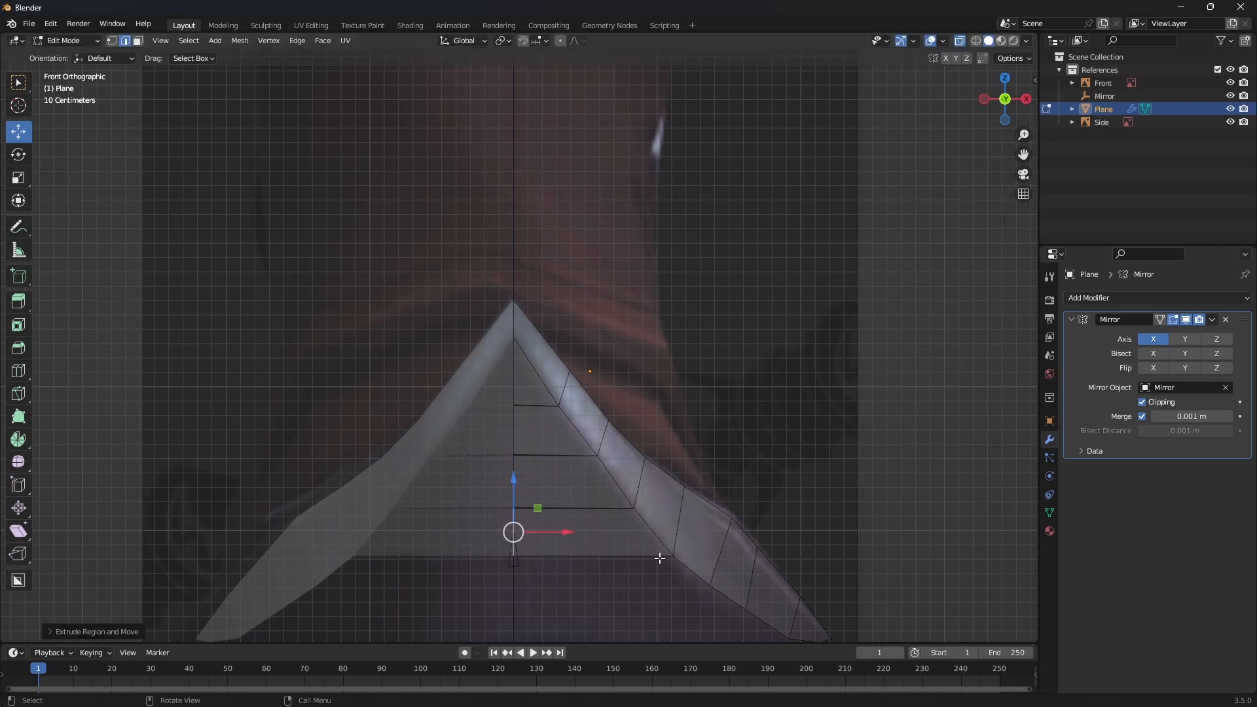
{"action": "left_click", "coordinate": [689, 568]}
{"action": "key", "text": "e"}
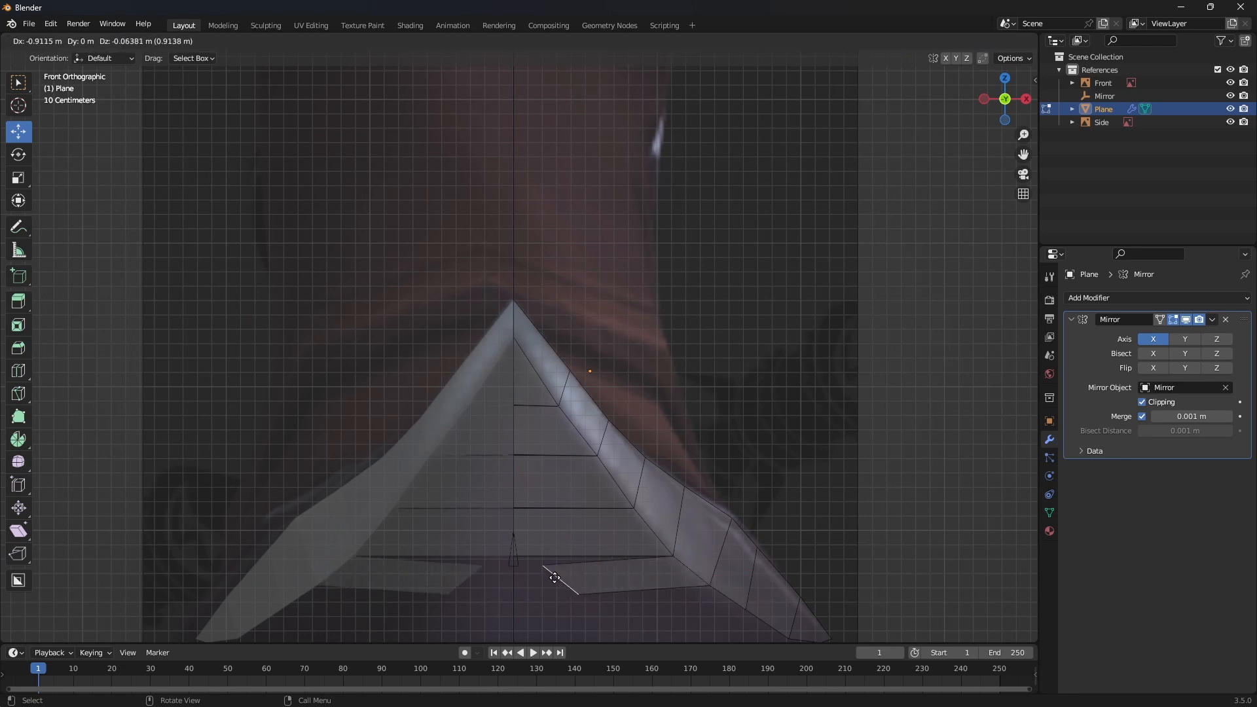
{"action": "left_click", "coordinate": [483, 569]}
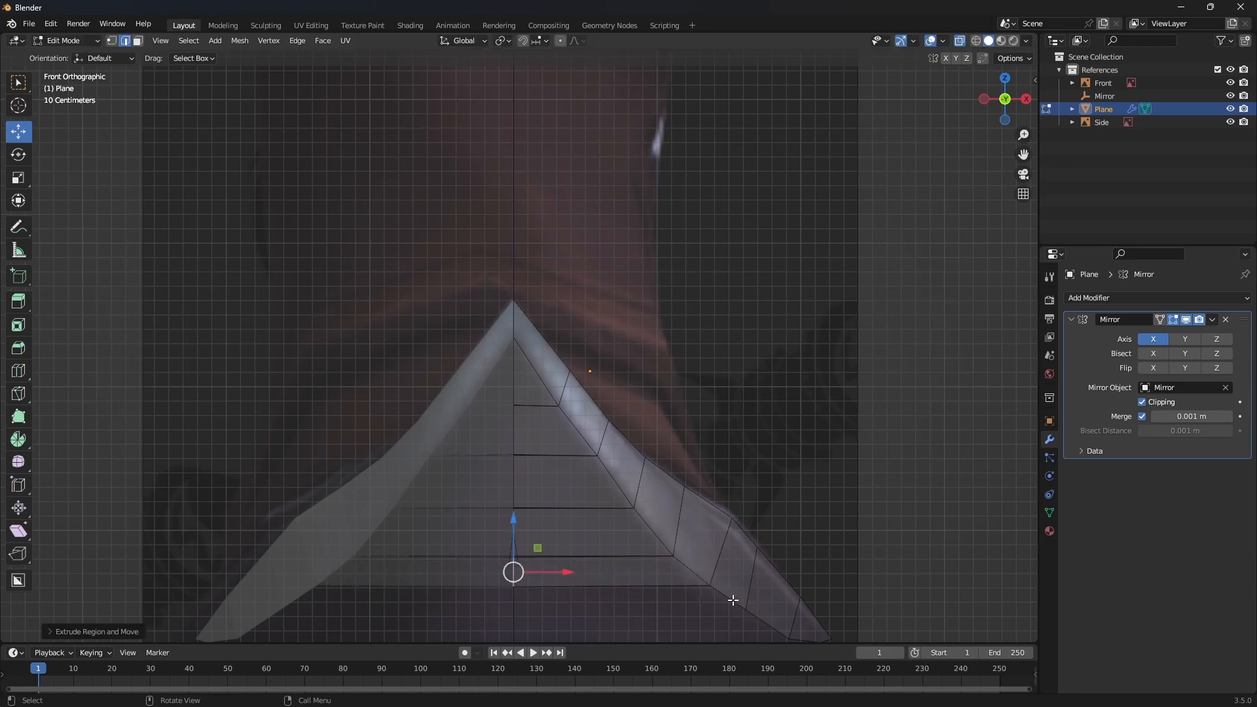
- Extrude the inner edges of the strip's sixth and seventh faces inward to the centre line
{"action": "scroll", "coordinate": [732, 600], "scroll_direction": "down", "scroll_amount": 1}
{"action": "left_click", "coordinate": [694, 558]}
{"action": "key", "text": "e"}
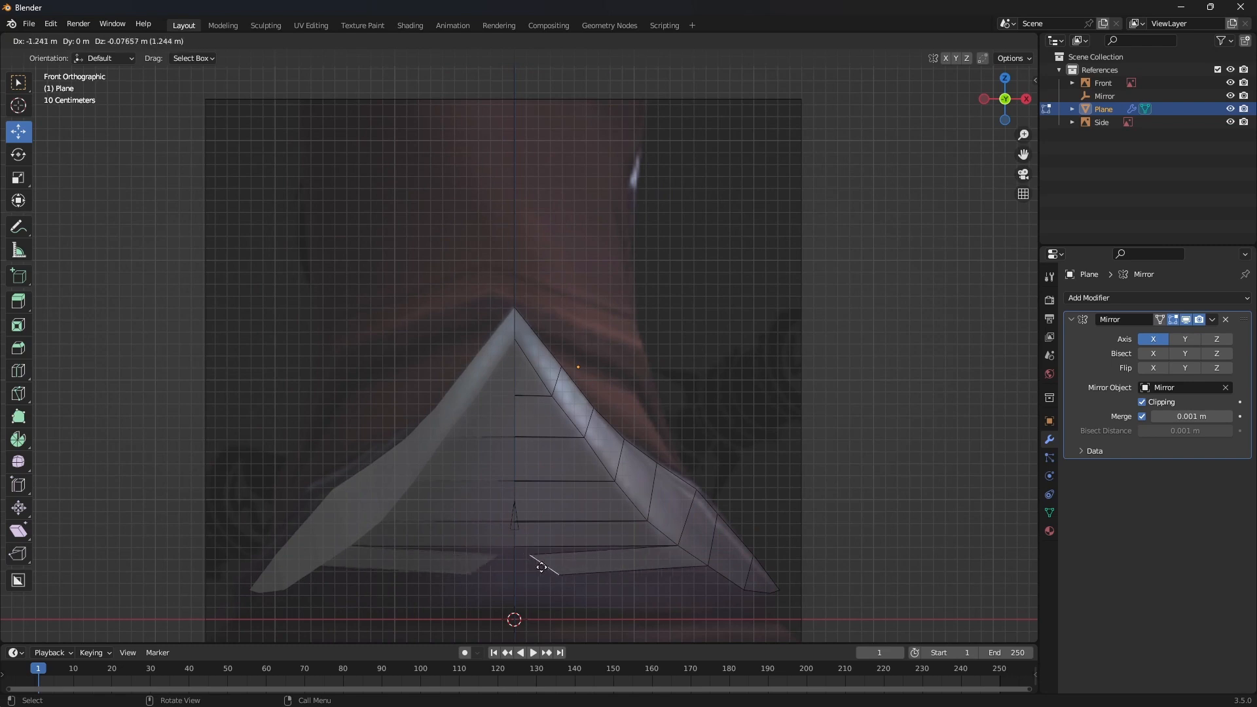
{"action": "left_click", "coordinate": [493, 559]}
{"action": "left_click", "coordinate": [740, 582]}
{"action": "key", "text": "e"}
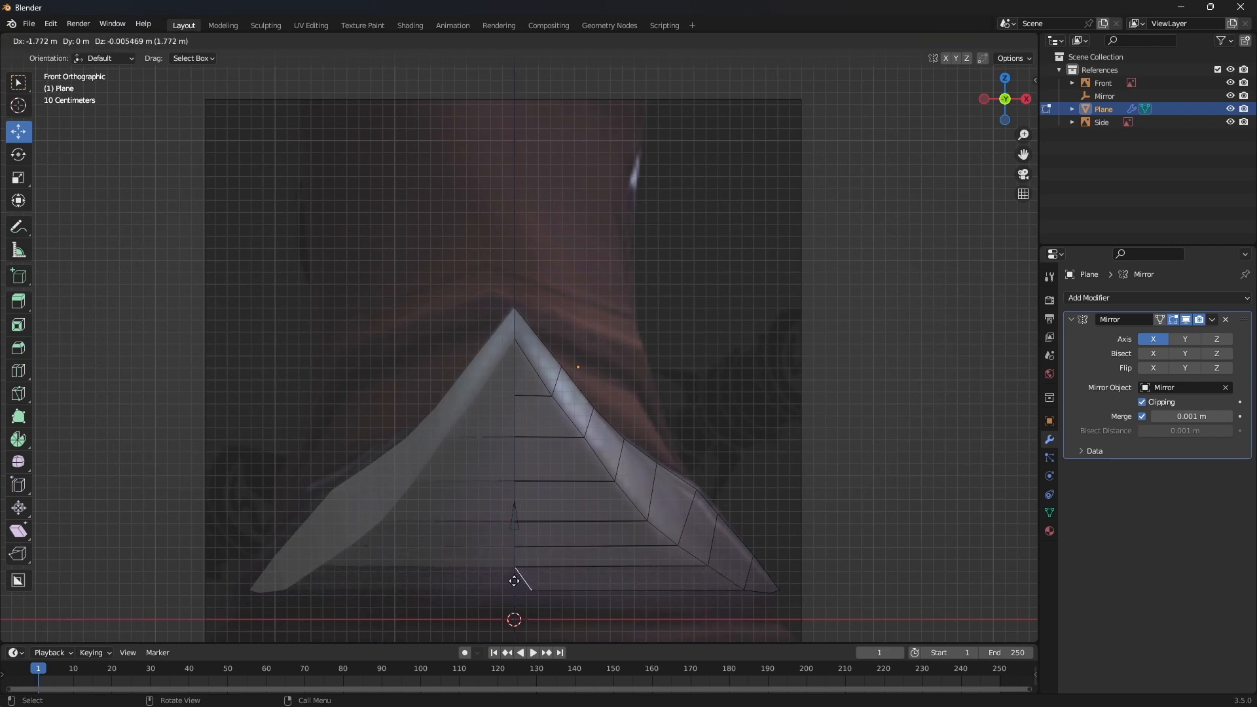
{"action": "left_click", "coordinate": [491, 581]}
- Extrude the short bottom edge at the strip's tip inward to the centre line
{"action": "left_click", "coordinate": [754, 593]}
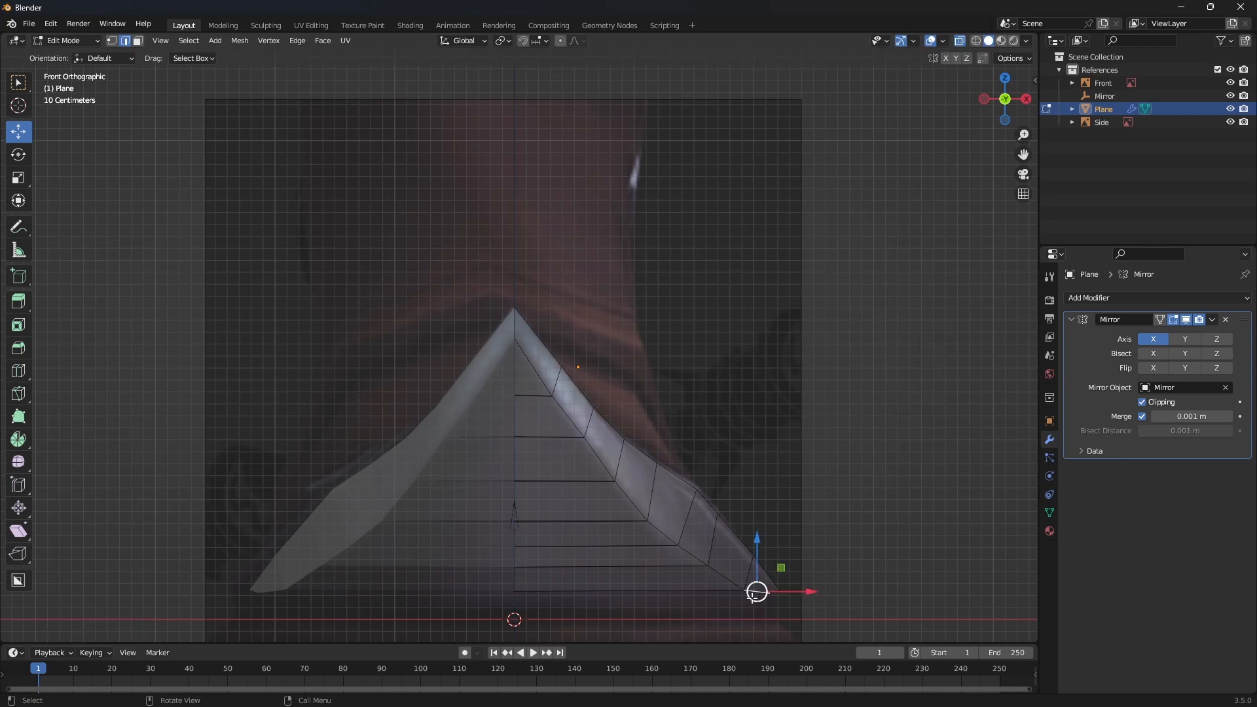
{"action": "key", "text": "e"}
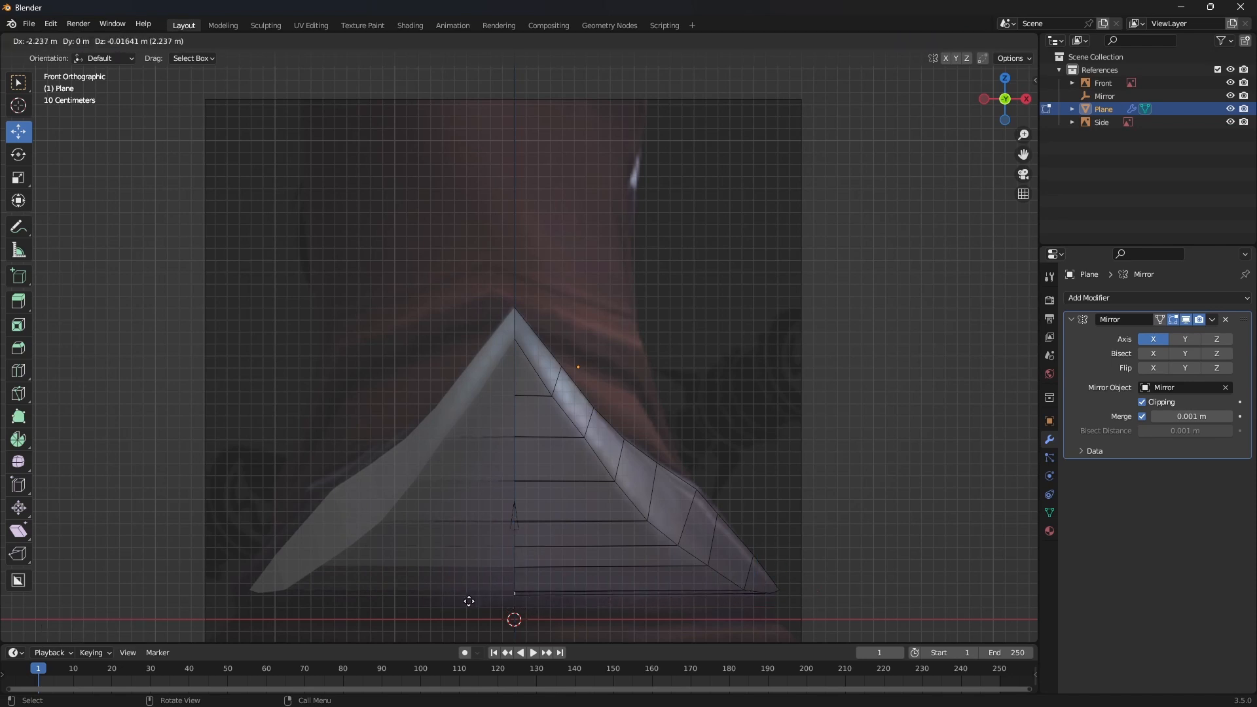
{"action": "left_click", "coordinate": [449, 598]}
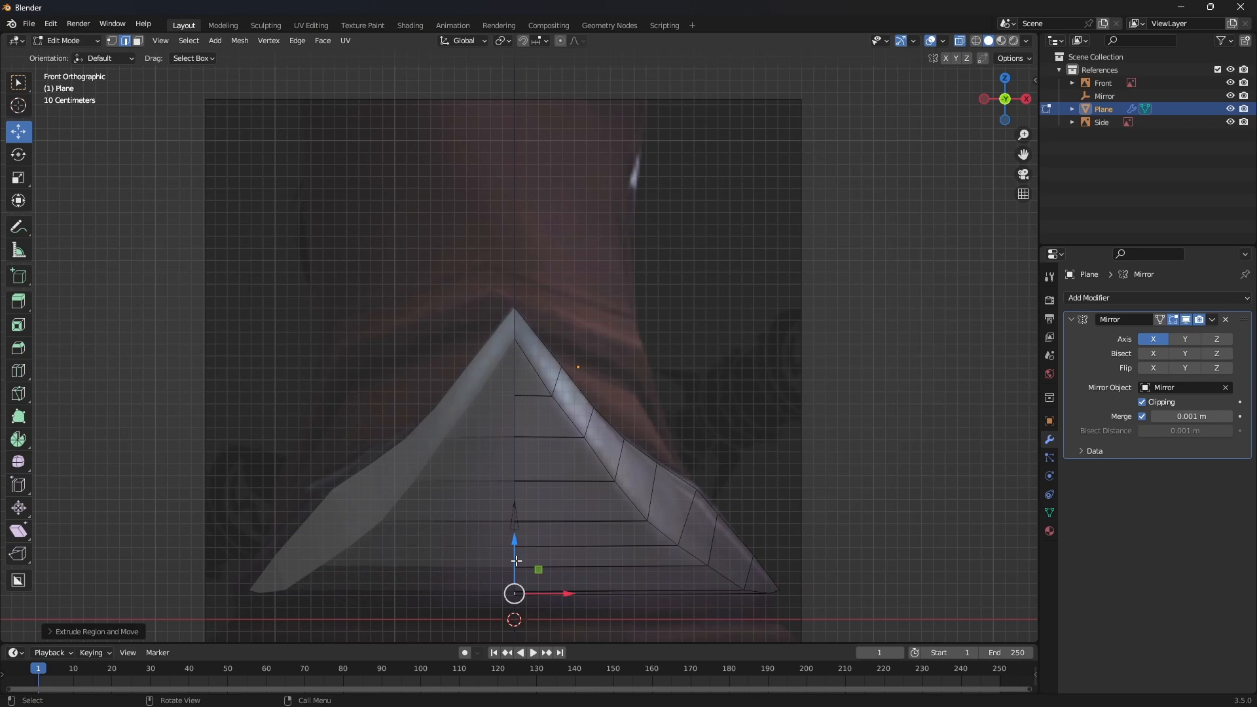
- In vertex select mode, merge the uppermost pair of overlapping centre-line vertices at their center
{"action": "scroll", "coordinate": [516, 561], "scroll_direction": "up", "scroll_amount": 2}
{"action": "middle_click_drag", "start_coordinate": [513, 561], "coordinate": [694, 492]}
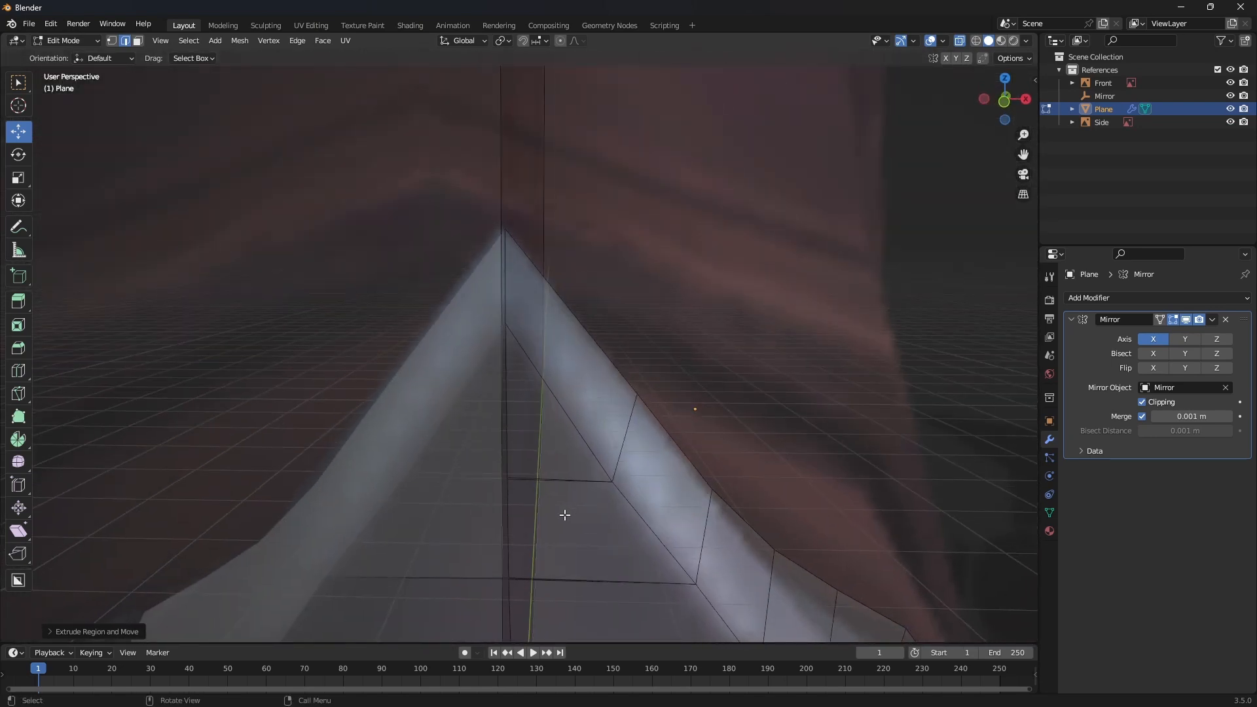
{"action": "scroll", "coordinate": [559, 507], "scroll_direction": "up", "scroll_amount": 3}
{"action": "middle_click_drag", "start_coordinate": [606, 556], "coordinate": [589, 146], "text": "shift"}
{"action": "middle_click_drag", "start_coordinate": [560, 401], "coordinate": [585, 464]}
{"action": "left_click", "coordinate": [113, 42]}
{"action": "left_click_drag", "start_coordinate": [501, 329], "coordinate": [539, 384]}
{"action": "scroll", "coordinate": [539, 385], "scroll_direction": "up", "scroll_amount": 5}
{"action": "scroll", "coordinate": [553, 382], "scroll_direction": "up", "scroll_amount": 3}
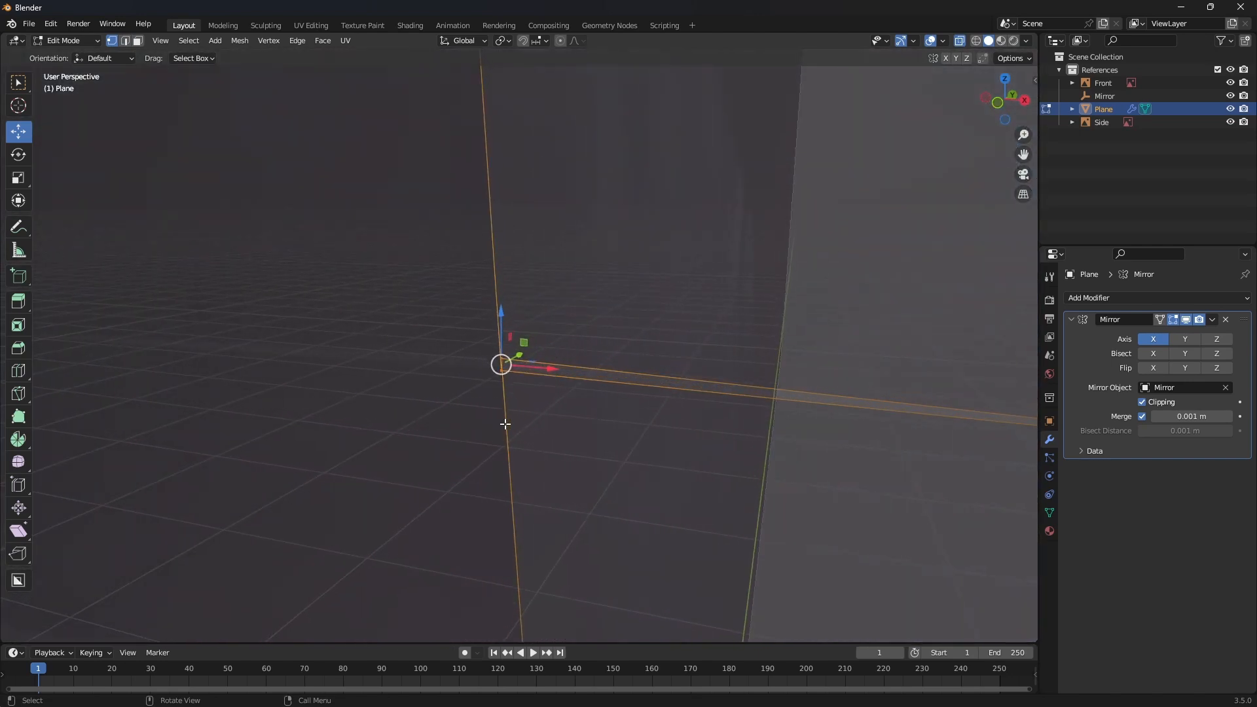
{"action": "right_click", "coordinate": [500, 362]}
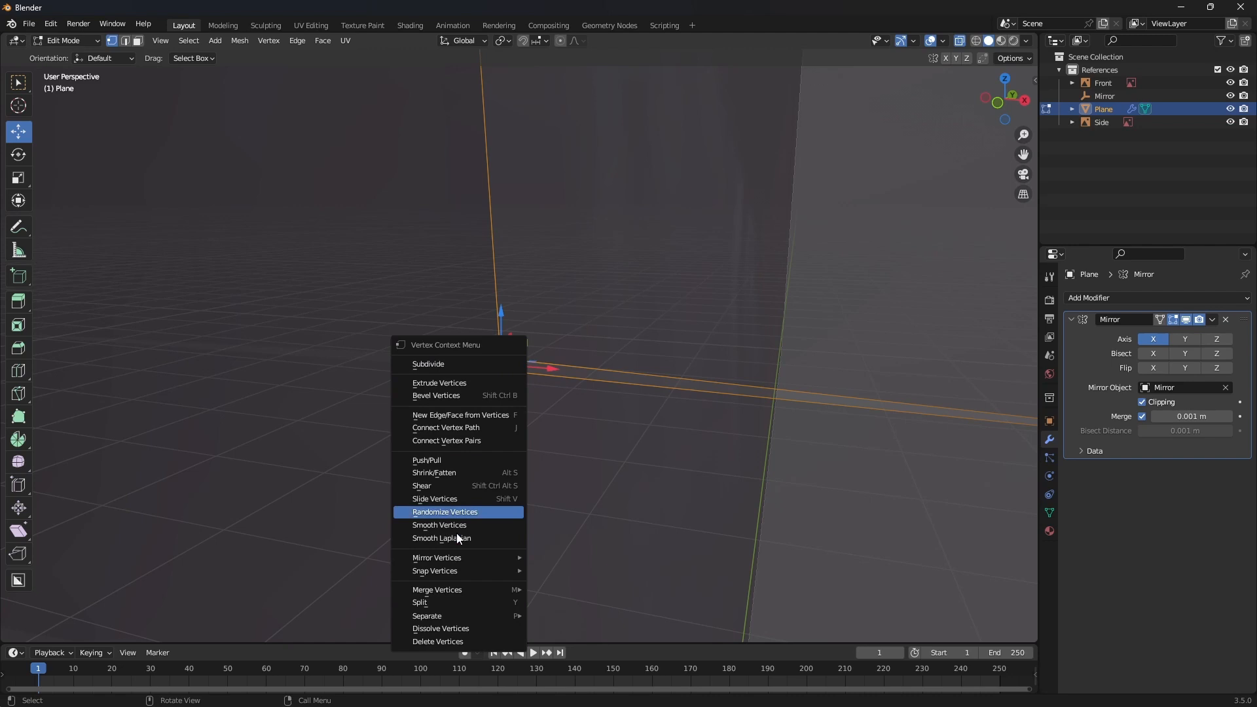
{"action": "mouse_move", "coordinate": [457, 593]}
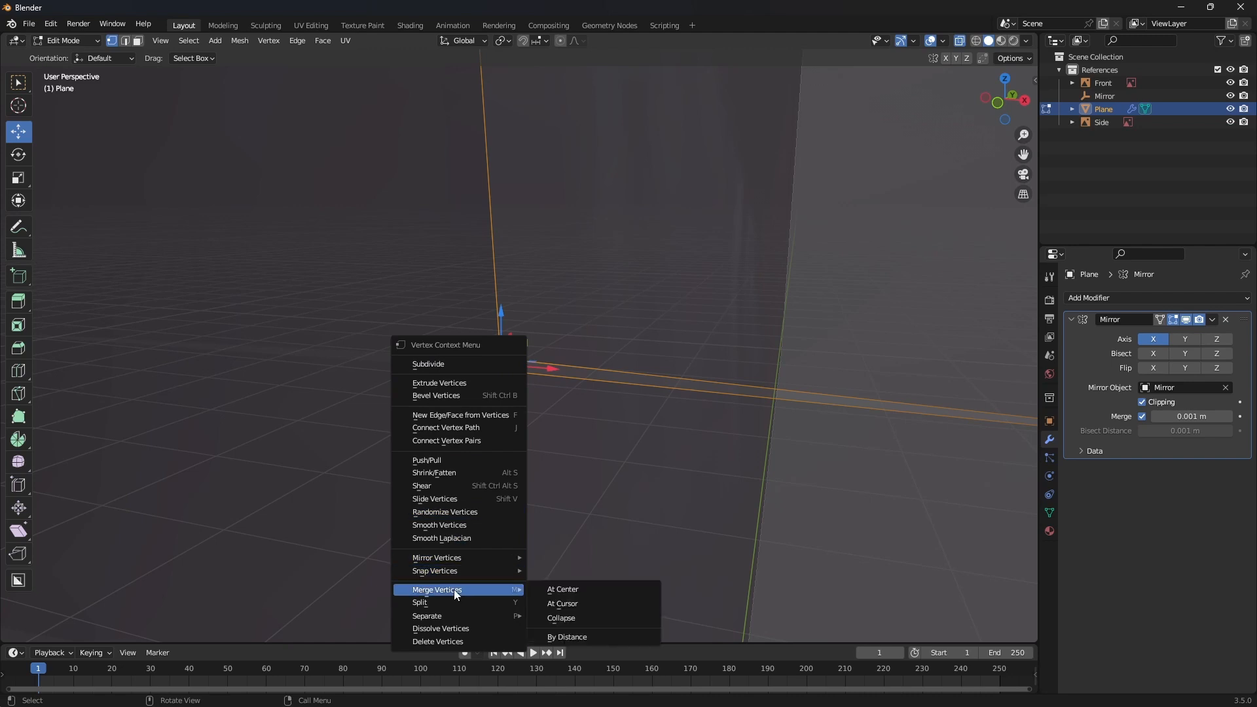
{"action": "left_click", "coordinate": [576, 590]}
- Merge the second pair of overlapping vertices down the centre line at their center
{"action": "scroll", "coordinate": [536, 477], "scroll_direction": "down", "scroll_amount": 5}
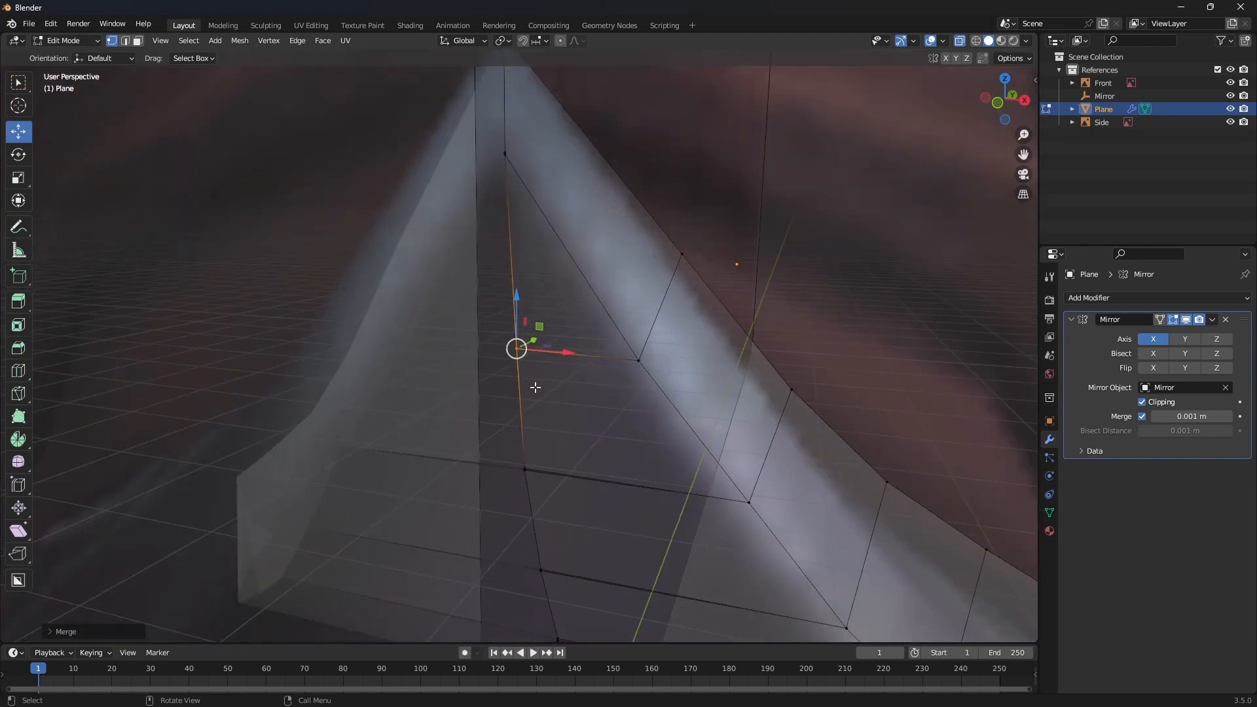
{"action": "middle_click_drag", "start_coordinate": [535, 387], "coordinate": [538, 390]}
{"action": "middle_click_drag", "start_coordinate": [570, 474], "coordinate": [569, 151], "text": "shift"}
{"action": "left_click_drag", "start_coordinate": [538, 188], "coordinate": [580, 231]}
{"action": "right_click", "coordinate": [550, 197]}
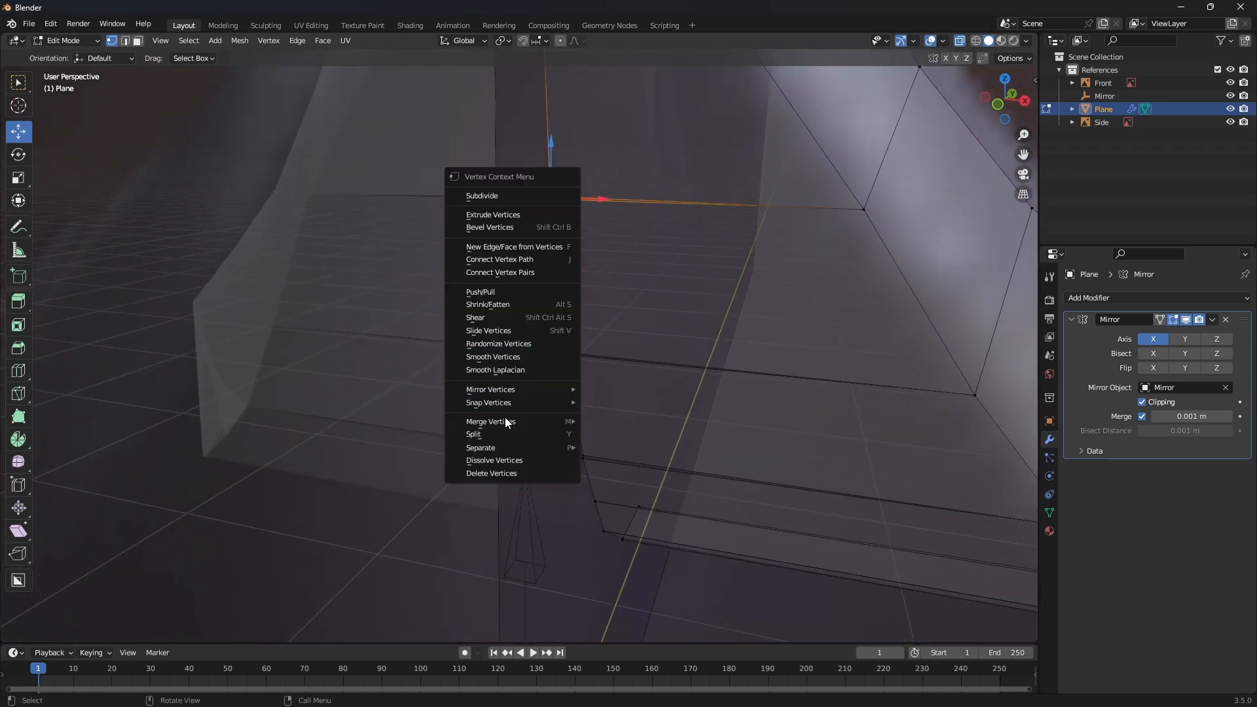
{"action": "mouse_move", "coordinate": [501, 422]}
{"action": "left_click", "coordinate": [633, 424]}
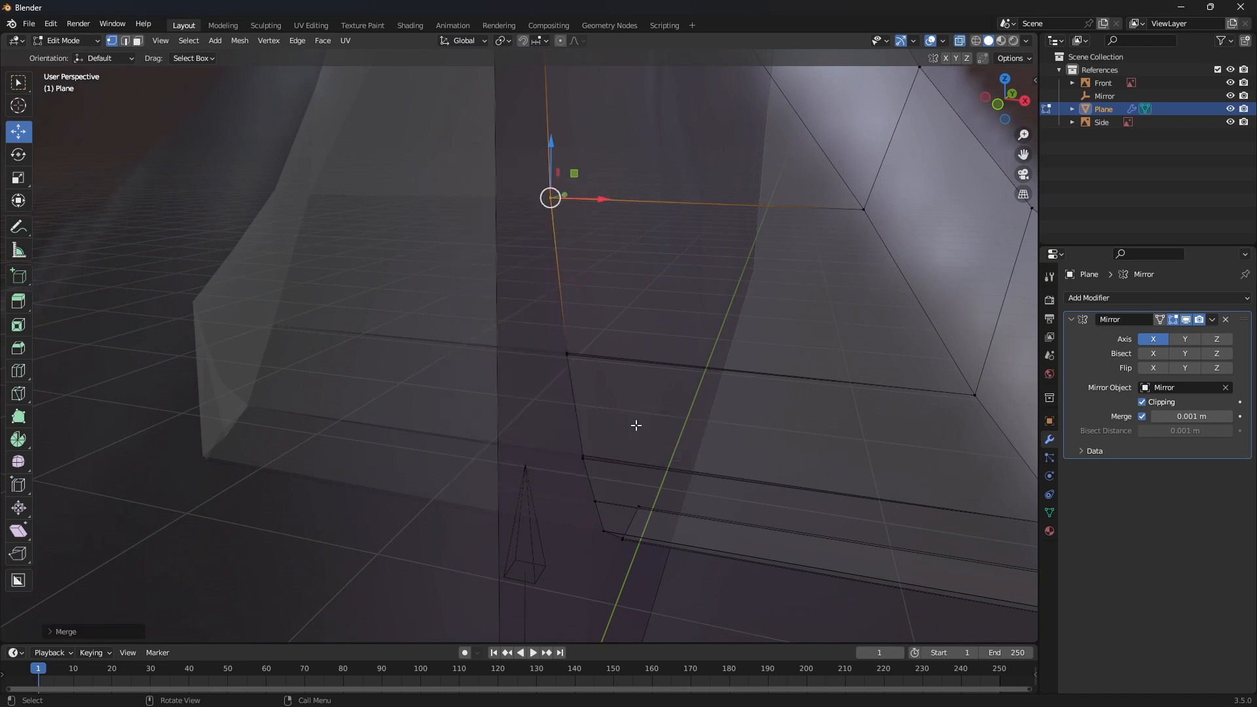
- Merge the third and fourth pairs of overlapping centre-line vertices, each pair at its own center
{"action": "left_click_drag", "start_coordinate": [556, 335], "coordinate": [589, 385]}
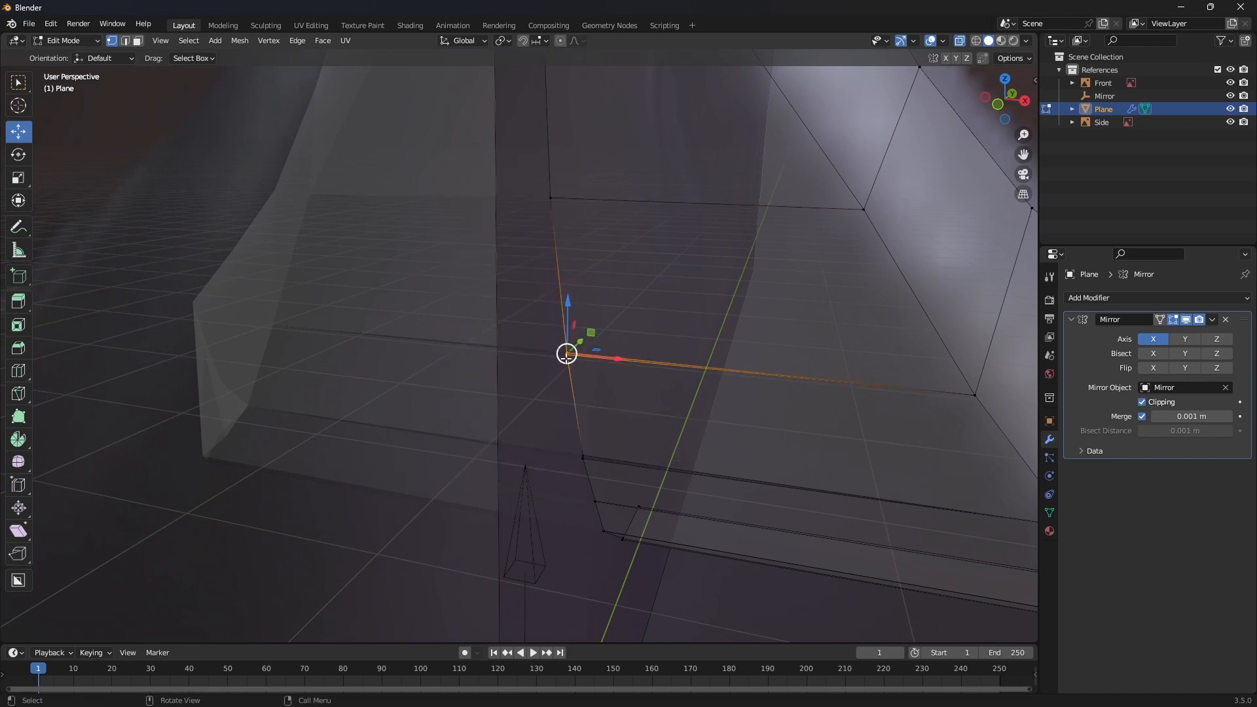
{"action": "right_click", "coordinate": [567, 355]}
{"action": "mouse_move", "coordinate": [533, 576]}
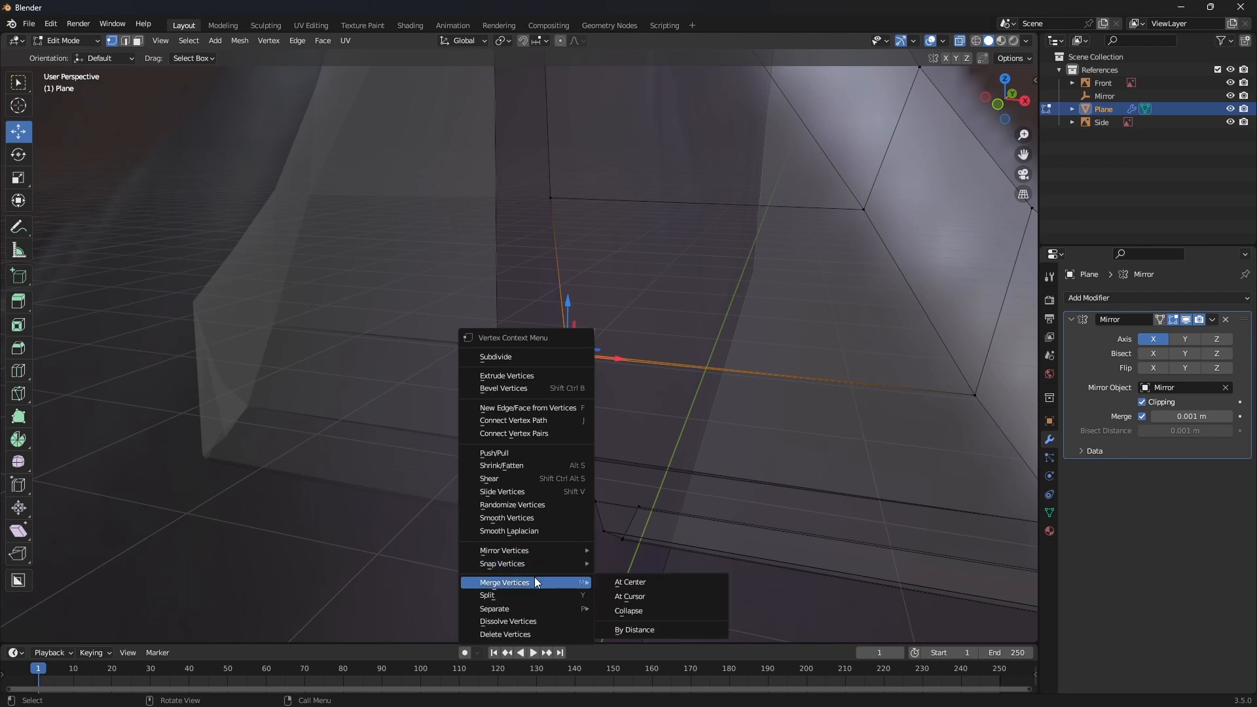
{"action": "left_click", "coordinate": [611, 580]}
{"action": "left_click", "coordinate": [581, 457]}
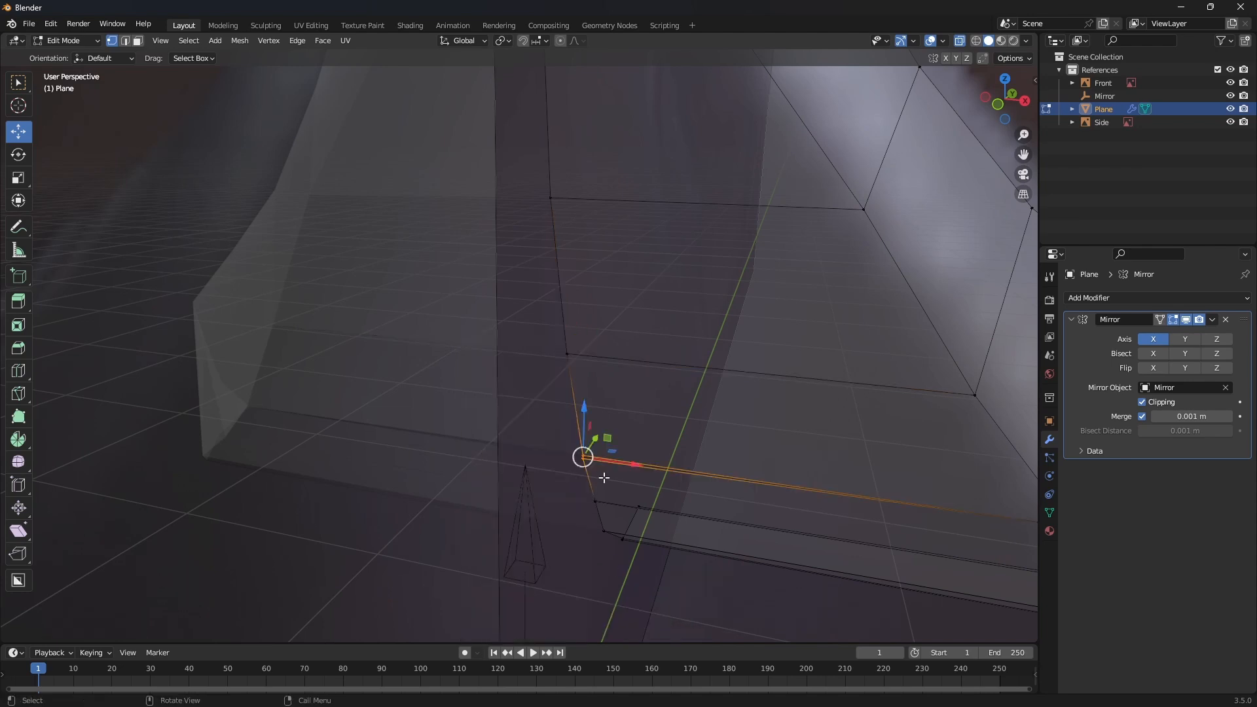
{"action": "right_click", "coordinate": [580, 458]}
{"action": "mouse_move", "coordinate": [565, 639]}
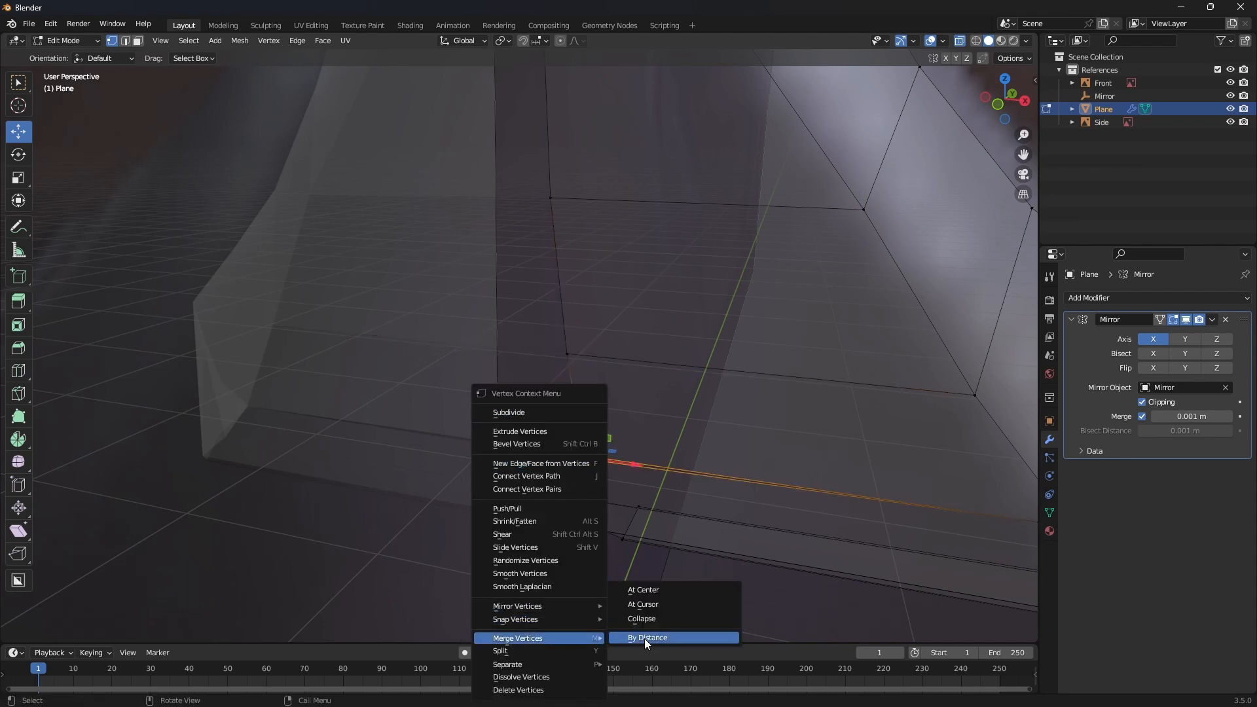
{"action": "left_click", "coordinate": [650, 590]}
- Merge the fifth pair of overlapping centre-line vertices at their center
{"action": "scroll", "coordinate": [586, 491], "scroll_direction": "up", "scroll_amount": 7}
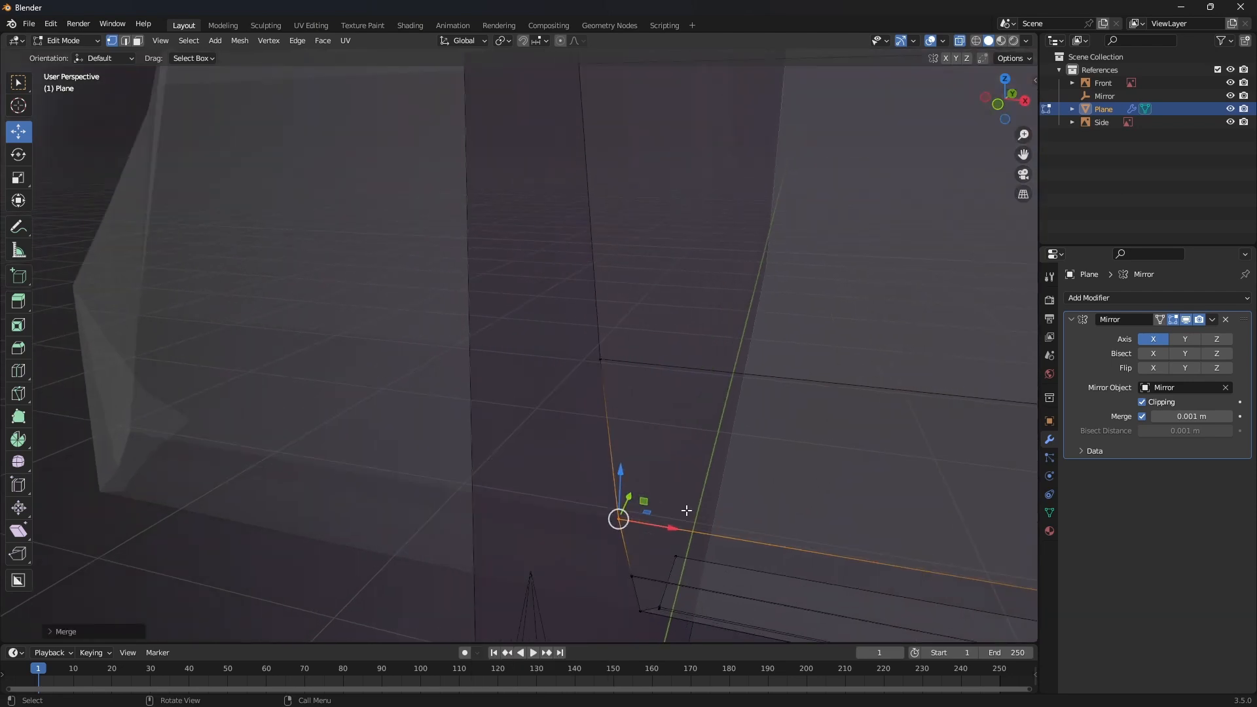
{"action": "middle_click_drag", "start_coordinate": [738, 525], "coordinate": [508, 361], "text": "shift"}
{"action": "left_click_drag", "start_coordinate": [554, 416], "coordinate": [598, 449]}
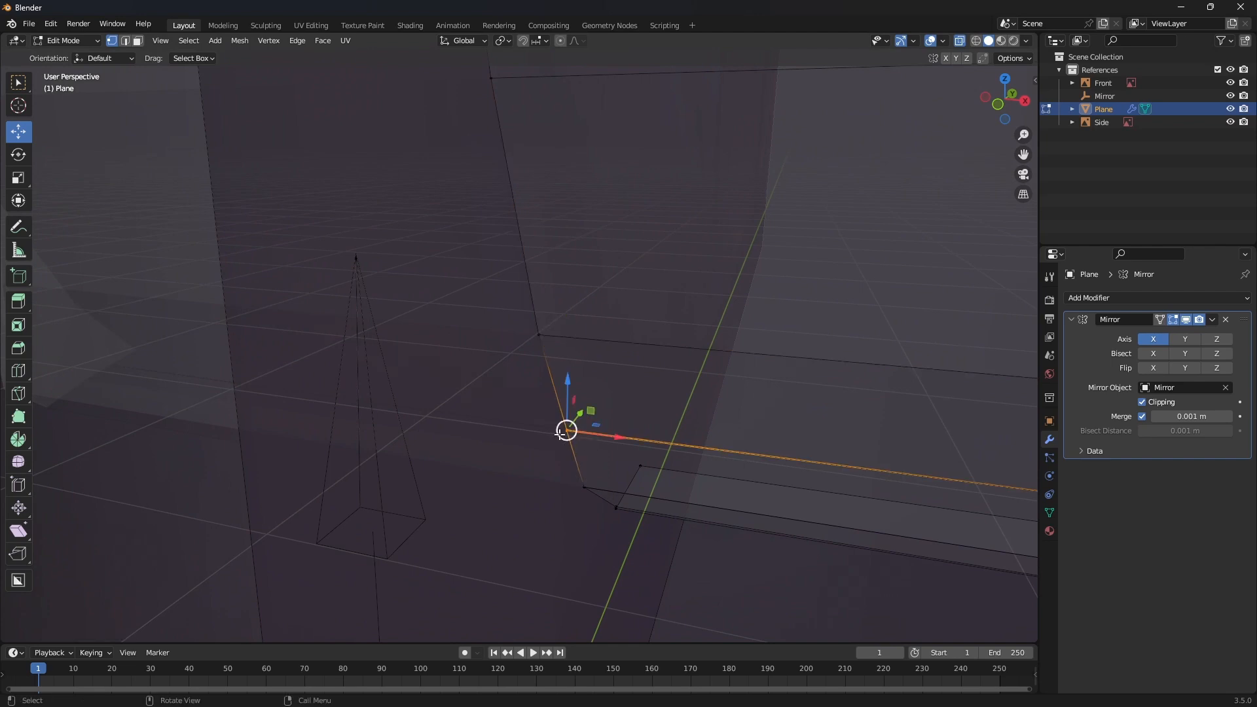
{"action": "right_click", "coordinate": [563, 434]}
{"action": "mouse_move", "coordinate": [524, 630]}
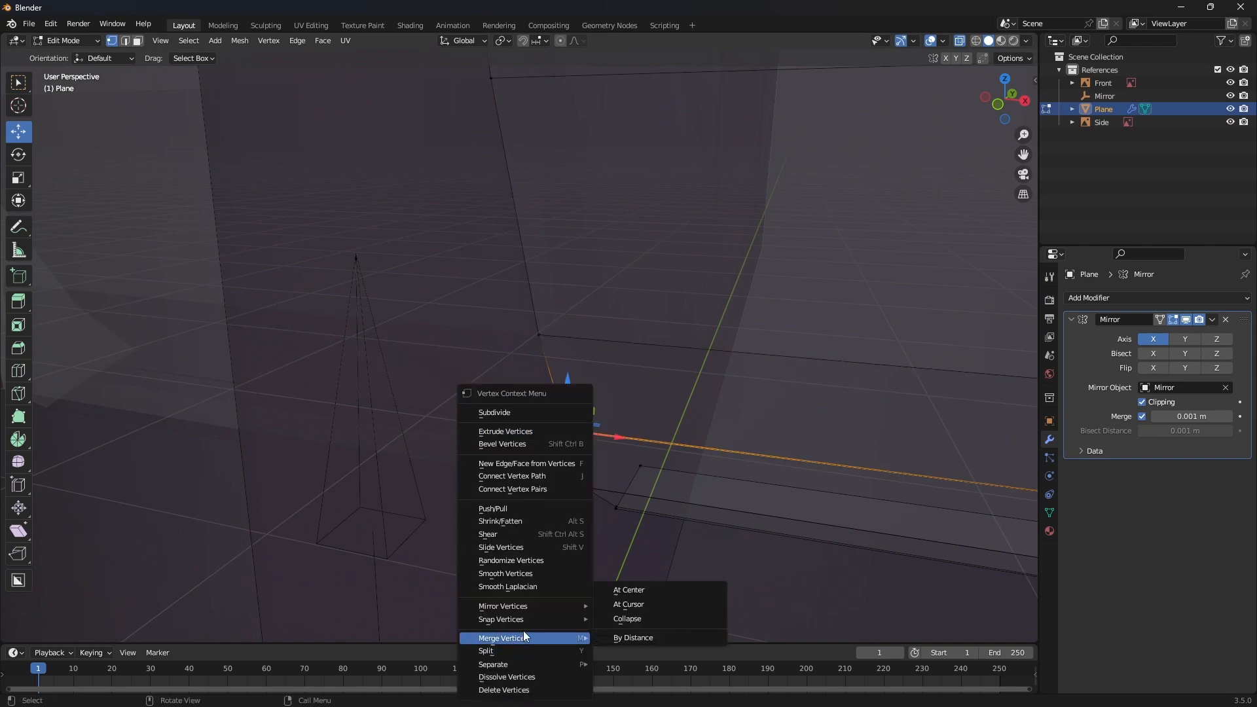
{"action": "left_click", "coordinate": [647, 584]}
- Merge the sixth and seventh pairs of overlapping centre-line vertices near the toe's bottom, each pair at its own center
{"action": "middle_click_drag", "start_coordinate": [721, 528], "coordinate": [721, 504]}
{"action": "middle_click_drag", "start_coordinate": [772, 619], "coordinate": [709, 255], "text": "shift"}
{"action": "middle_click_drag", "start_coordinate": [659, 530], "coordinate": [542, 92], "text": "shift"}
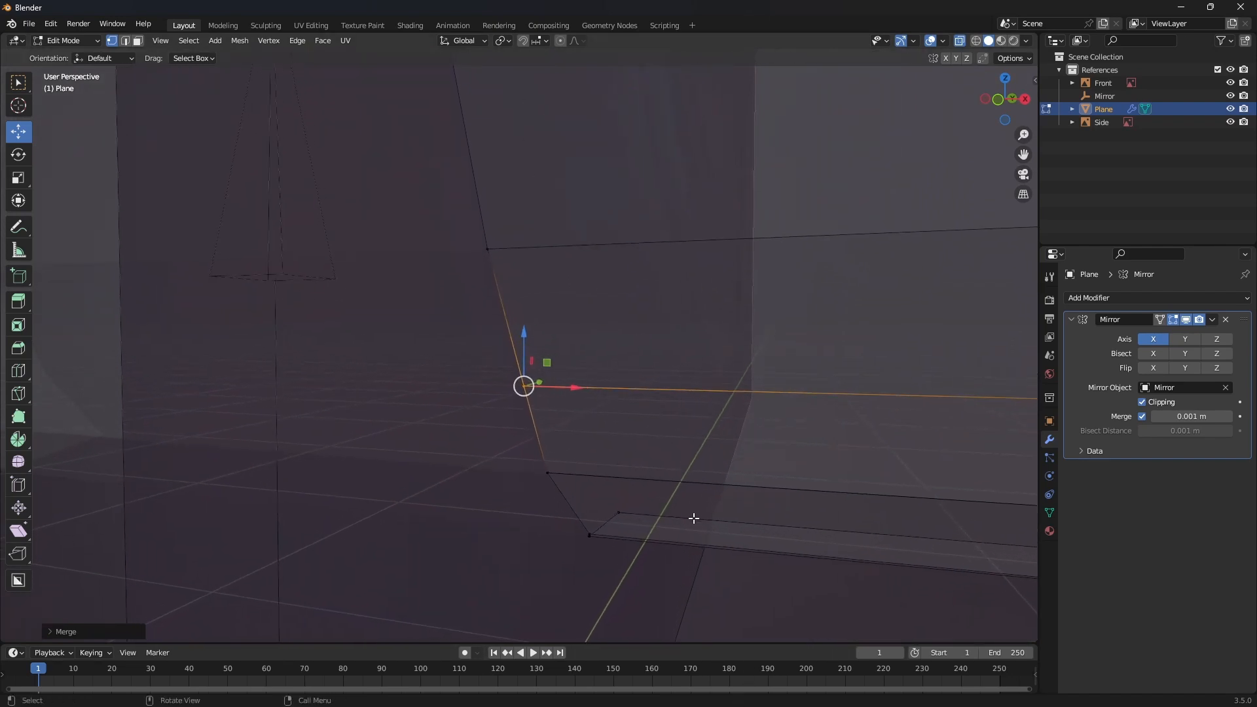
{"action": "left_click", "coordinate": [549, 477]}
{"action": "right_click", "coordinate": [539, 472]}
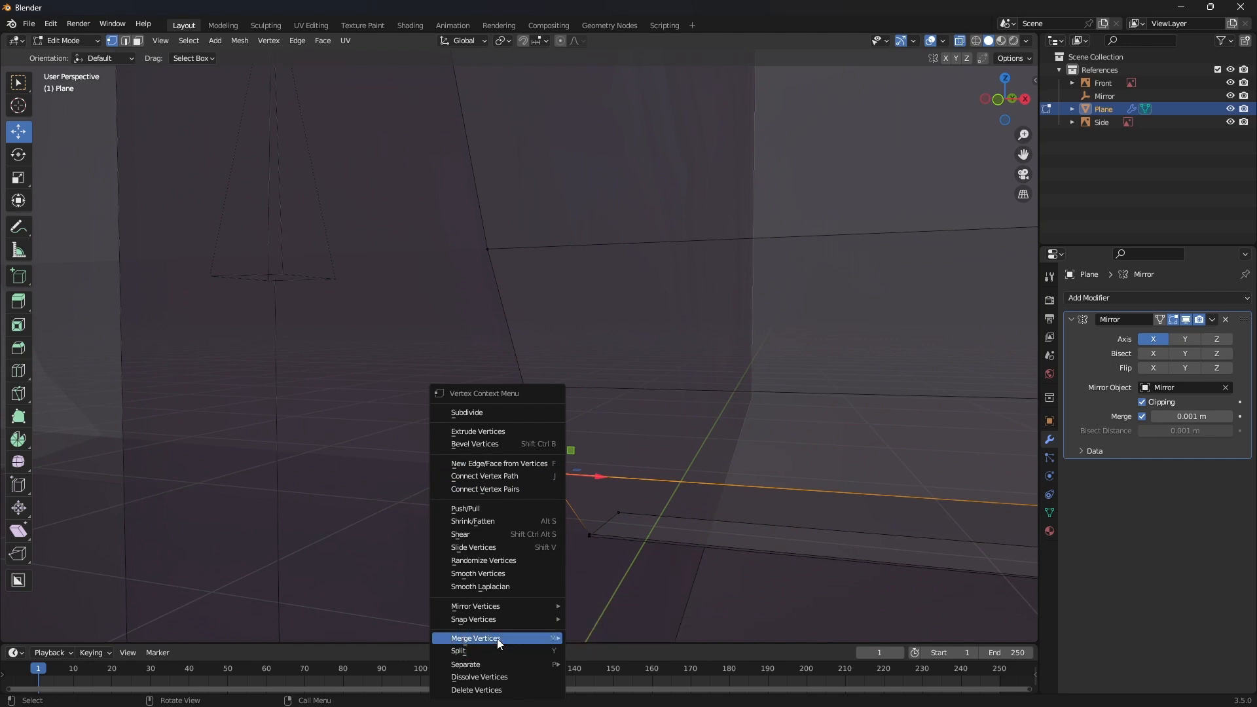
{"action": "mouse_move", "coordinate": [497, 638]}
{"action": "left_click", "coordinate": [606, 592]}
{"action": "left_click_drag", "start_coordinate": [570, 532], "coordinate": [605, 556]}
{"action": "right_click", "coordinate": [584, 540]}
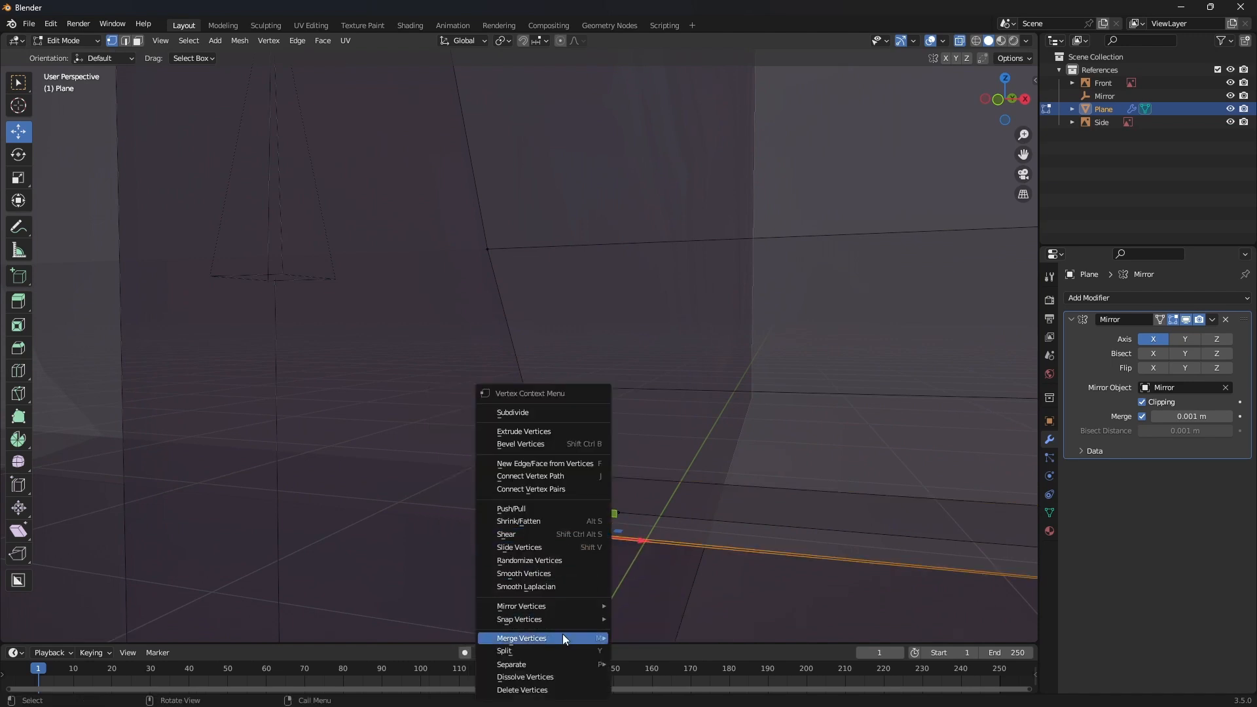
{"action": "mouse_move", "coordinate": [561, 638]}
{"action": "left_click", "coordinate": [678, 587]}
- Examine the filled toe mesh and its centre-line edge from several angles, including the side and from below
{"action": "middle_click_drag", "start_coordinate": [673, 583], "coordinate": [714, 521]}
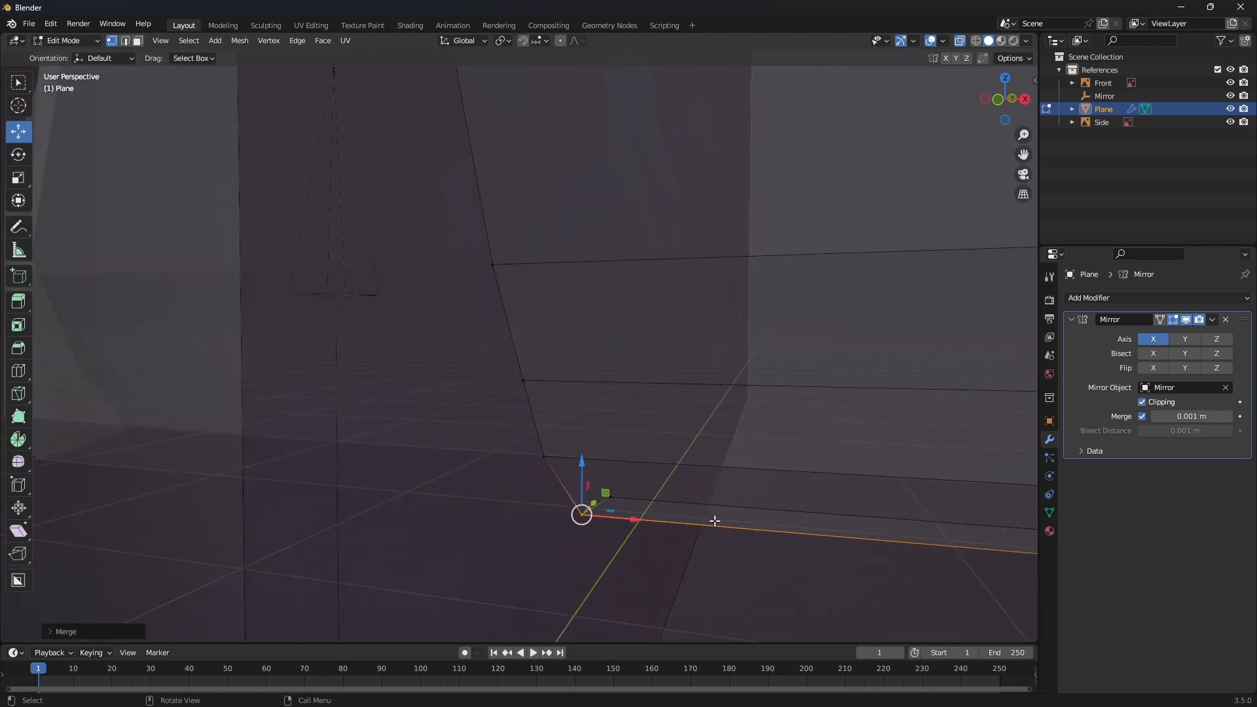
{"action": "scroll", "coordinate": [725, 491], "scroll_direction": "down", "scroll_amount": 3}
{"action": "middle_click_drag", "start_coordinate": [767, 473], "coordinate": [697, 499]}
{"action": "scroll", "coordinate": [758, 457], "scroll_direction": "down", "scroll_amount": 8}
{"action": "scroll", "coordinate": [772, 446], "scroll_direction": "up", "scroll_amount": 5}
{"action": "middle_click_drag", "start_coordinate": [822, 421], "coordinate": [564, 407]}
{"action": "scroll", "coordinate": [639, 404], "scroll_direction": "up", "scroll_amount": 6}
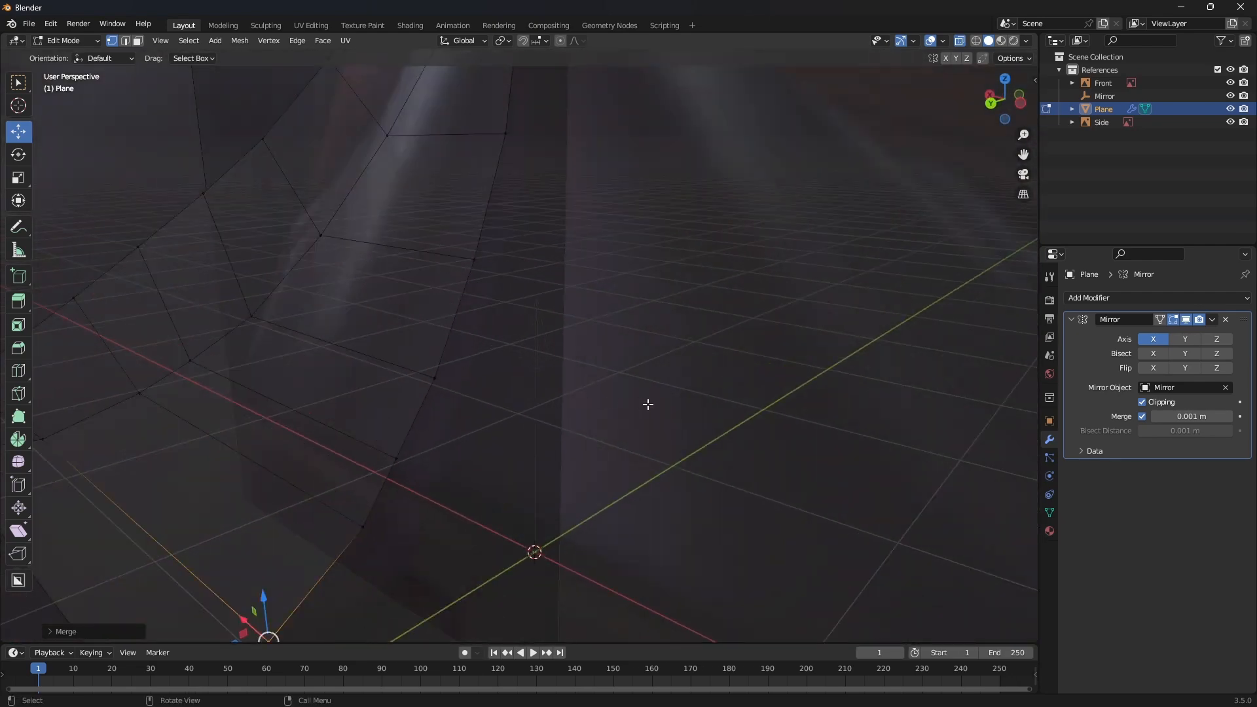
{"action": "scroll", "coordinate": [639, 403], "scroll_direction": "down", "scroll_amount": 6}
{"action": "middle_click_drag", "start_coordinate": [666, 409], "coordinate": [566, 356]}
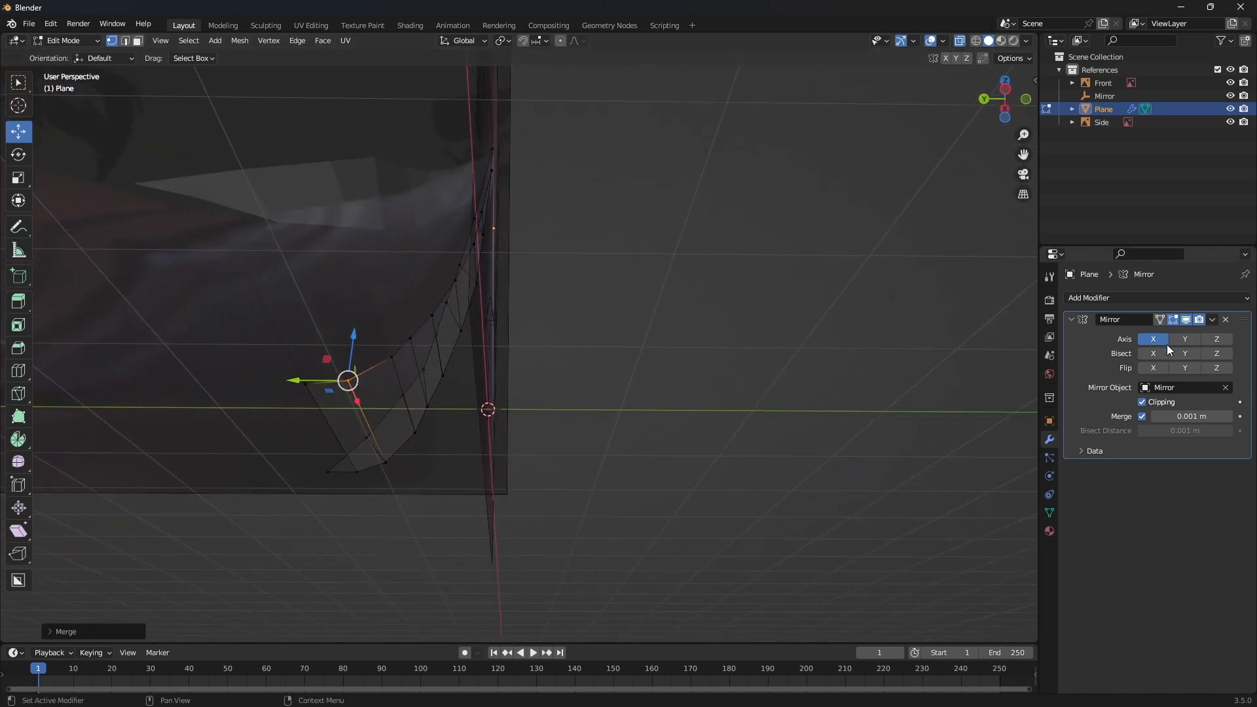
{"action": "middle_click_drag", "start_coordinate": [667, 345], "coordinate": [652, 333]}
{"action": "scroll", "coordinate": [653, 332], "scroll_direction": "down", "scroll_amount": 1}
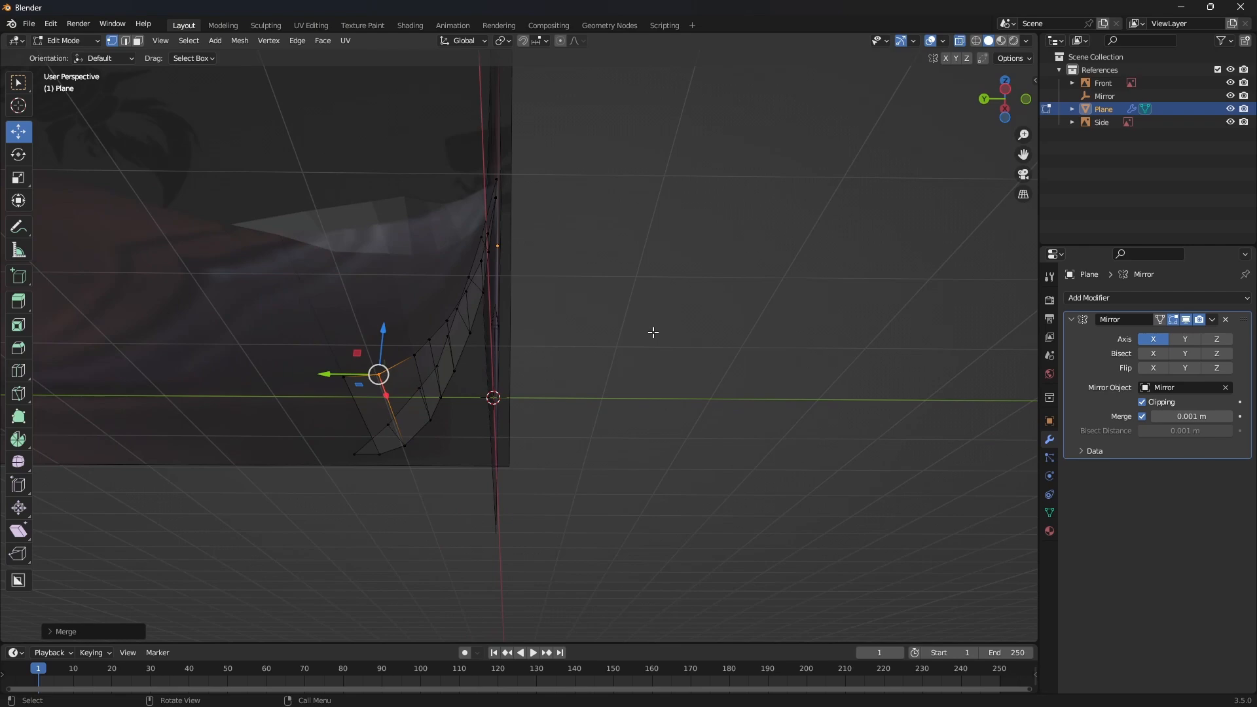
- Switch to Object Mode and view the mirrored toe piece against the references
{"action": "key", "text": "Tab"}
{"action": "middle_click_drag", "start_coordinate": [567, 288], "coordinate": [772, 353]}
{"action": "middle_click_drag", "start_coordinate": [949, 367], "coordinate": [748, 353]}
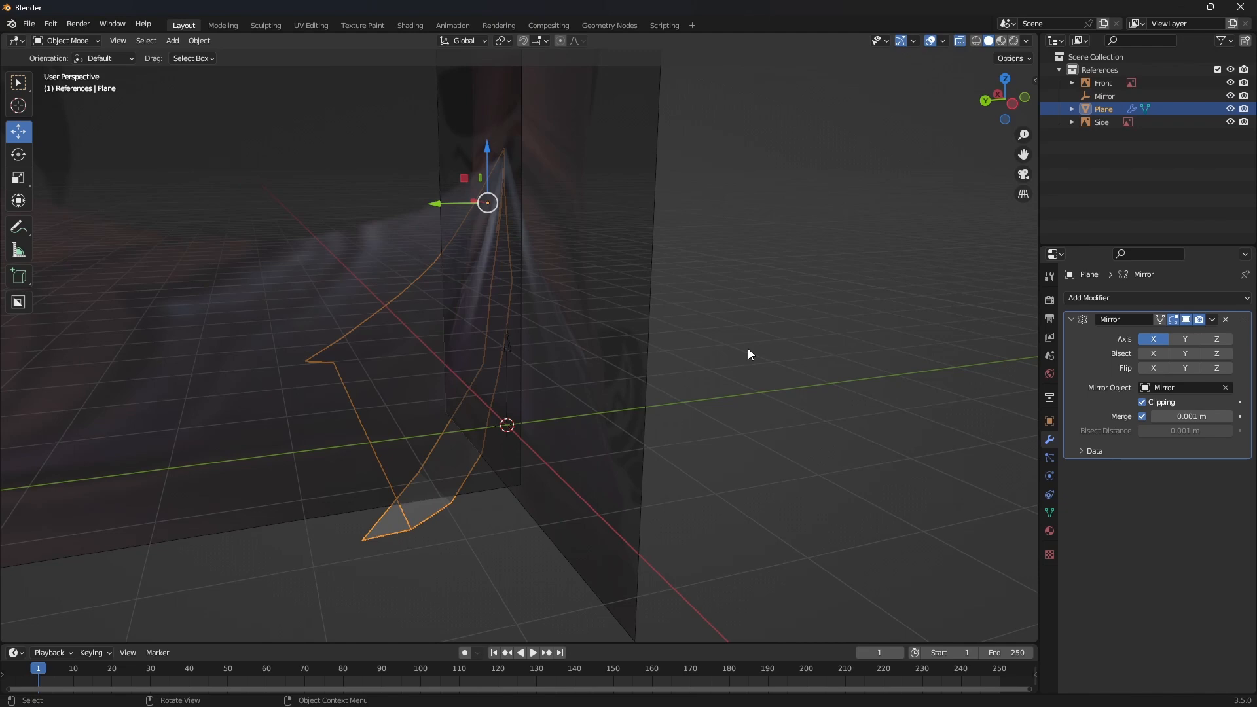
- Return to Edit Mode and move the vertex at the toe strip's lower outer corner along Y, toward the front reference
{"action": "middle_click_drag", "start_coordinate": [739, 351], "coordinate": [830, 279]}
{"action": "key", "text": "Tab"}
{"action": "middle_click_drag", "start_coordinate": [898, 332], "coordinate": [925, 395]}
{"action": "left_click", "coordinate": [782, 420]}
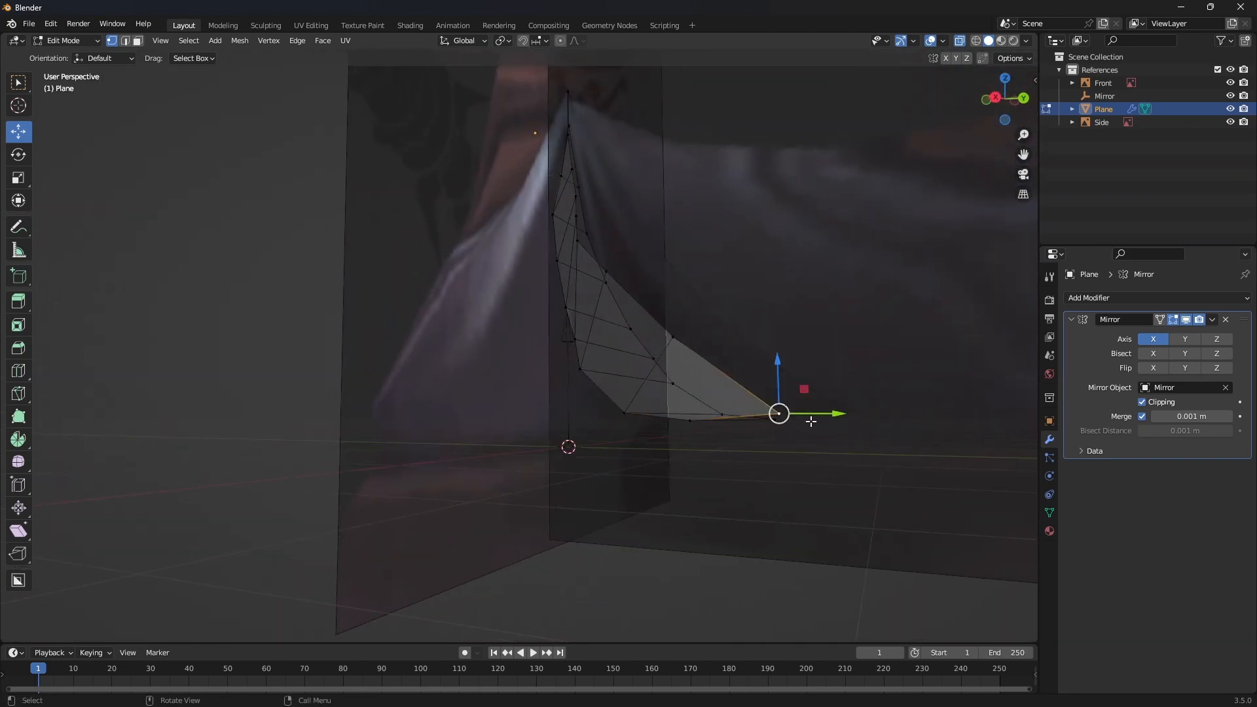
{"action": "left_click_drag", "start_coordinate": [836, 411], "coordinate": [771, 412]}
{"action": "scroll", "coordinate": [844, 395], "scroll_direction": "up", "scroll_amount": 5}
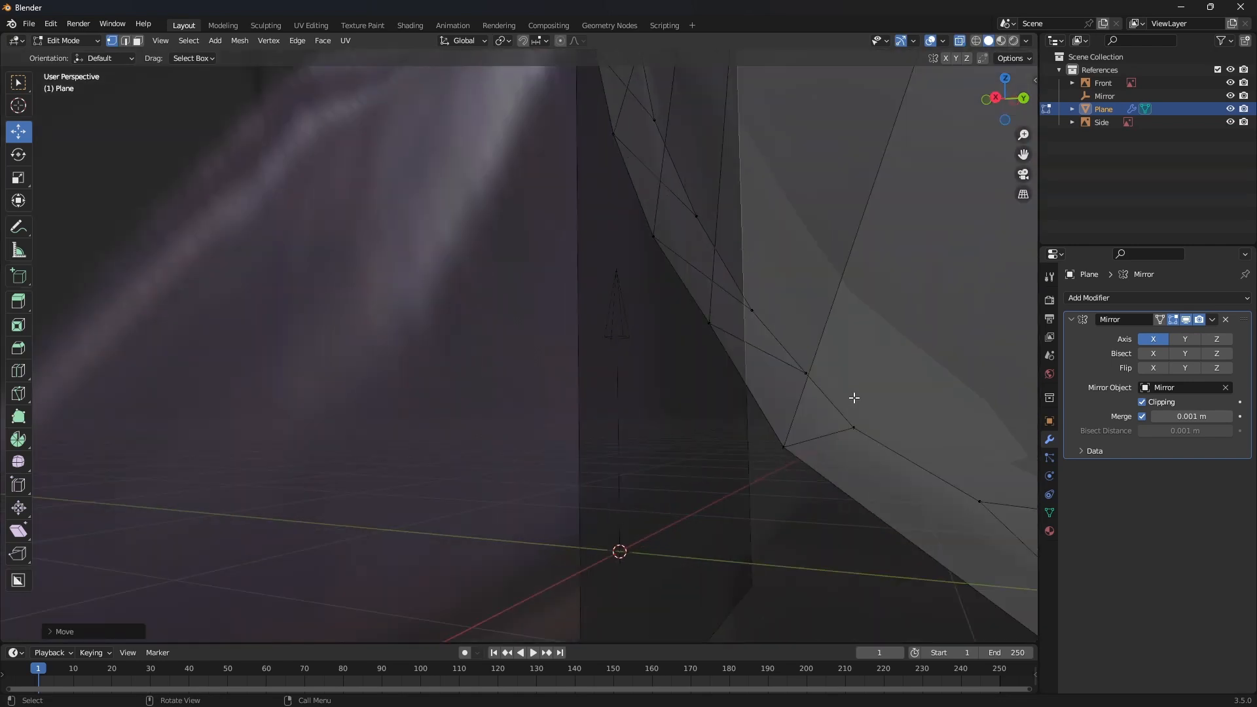
{"action": "scroll", "coordinate": [1023, 388], "scroll_direction": "down", "scroll_amount": 3}
{"action": "middle_click_drag", "start_coordinate": [874, 348], "coordinate": [863, 337]}
{"action": "left_click_drag", "start_coordinate": [851, 288], "coordinate": [772, 294]}
{"action": "middle_click_drag", "start_coordinate": [792, 294], "coordinate": [828, 318]}
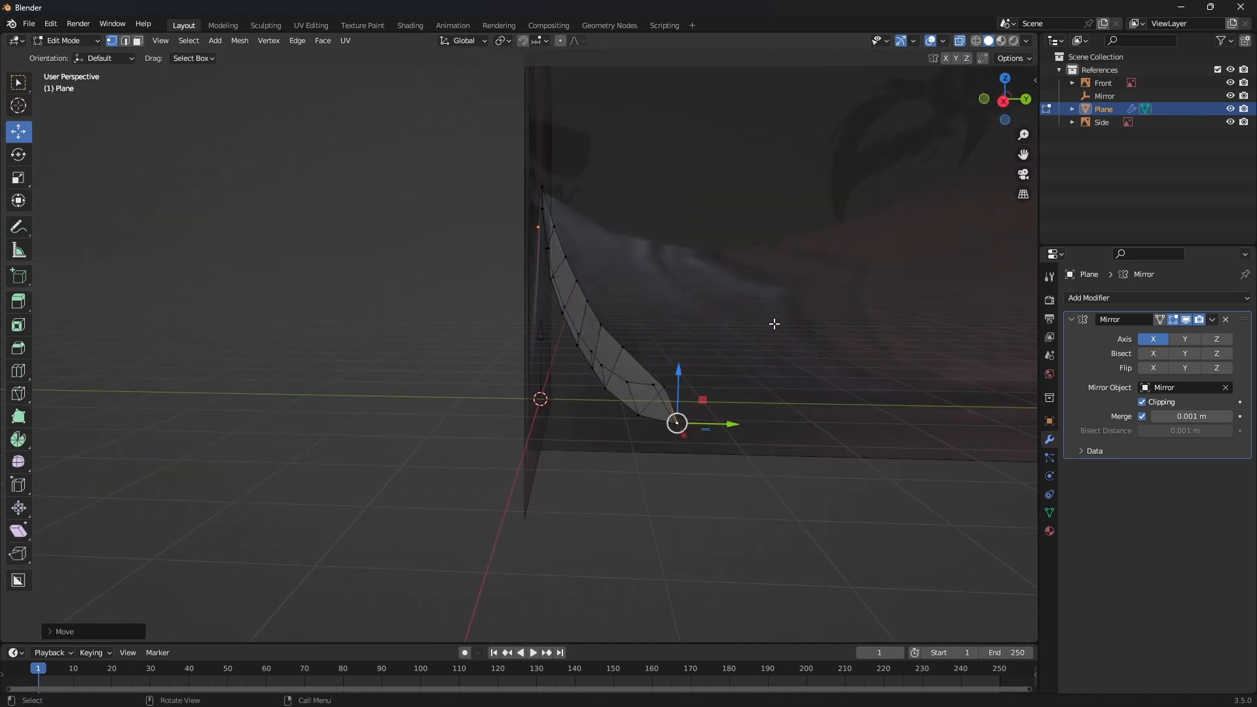
- Add three loop cuts across the lower part of the toe strip and its filled faces in front view
{"action": "scroll", "coordinate": [774, 324], "scroll_direction": "up", "scroll_amount": 3}
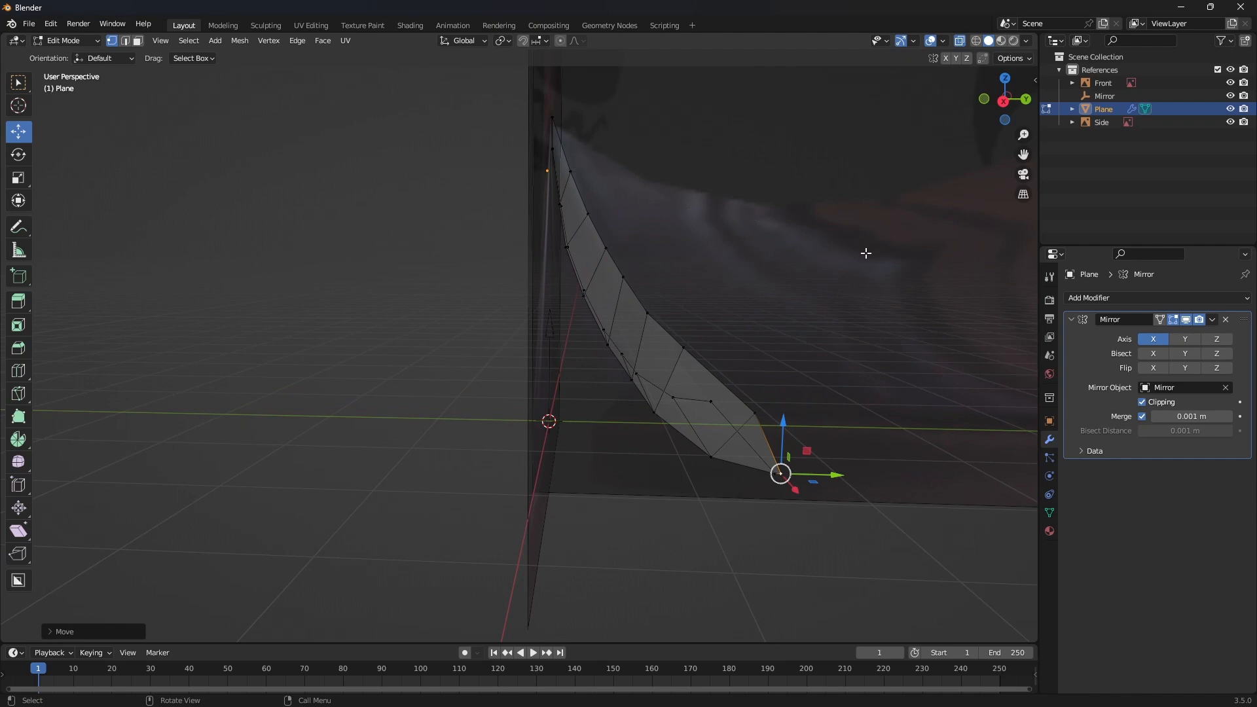
{"action": "middle_click_drag", "start_coordinate": [847, 275], "coordinate": [693, 244]}
{"action": "middle_click_drag", "start_coordinate": [677, 421], "coordinate": [706, 353]}
{"action": "middle_click_drag", "start_coordinate": [585, 378], "coordinate": [857, 329]}
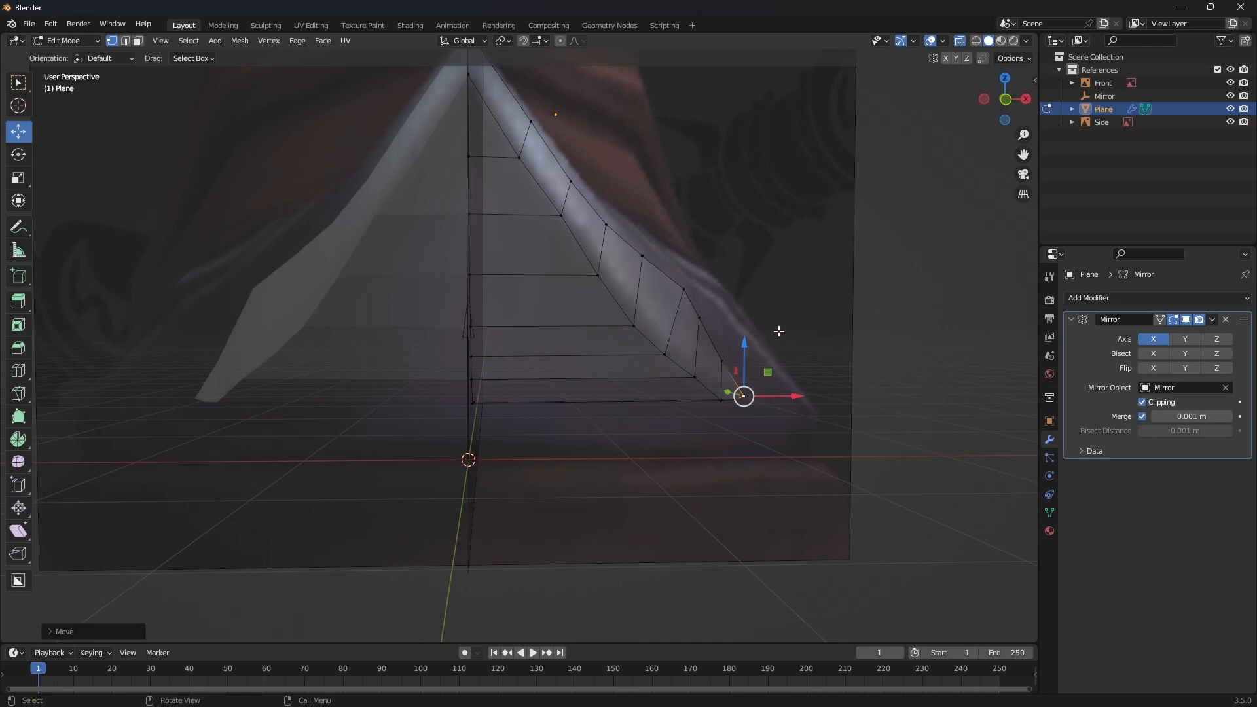
{"action": "key", "text": "KP_1"}
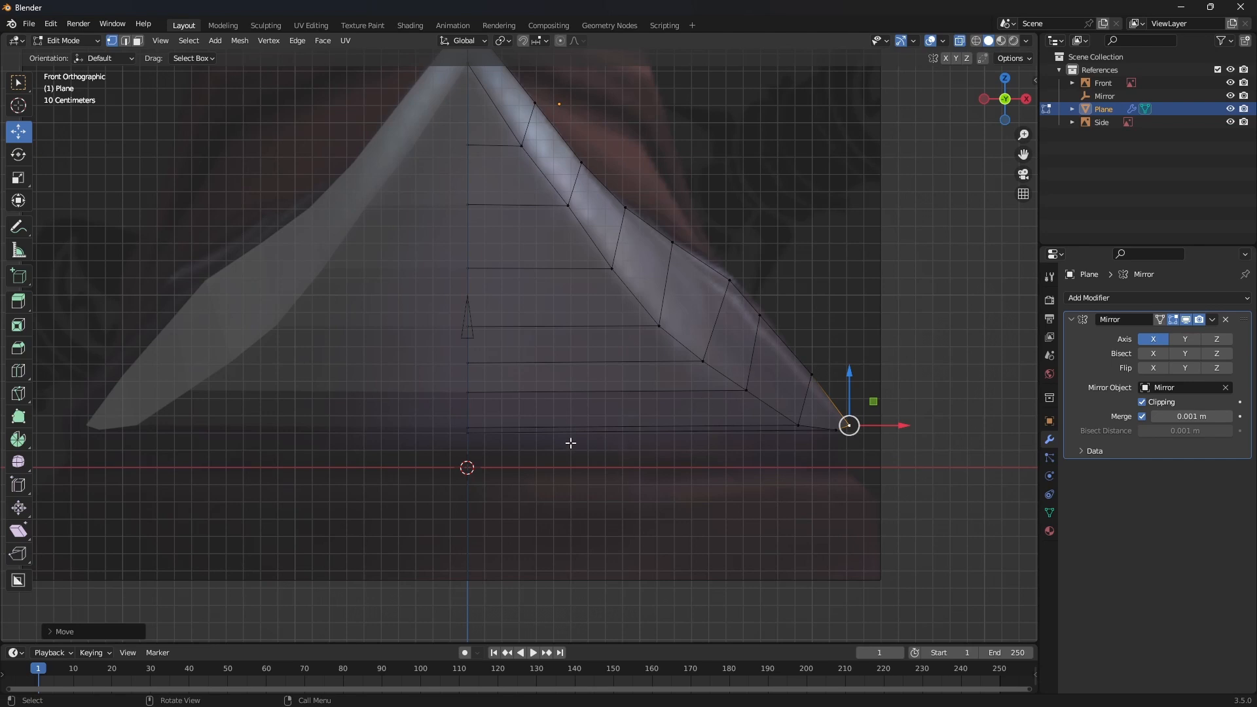
{"action": "left_click", "coordinate": [17, 371]}
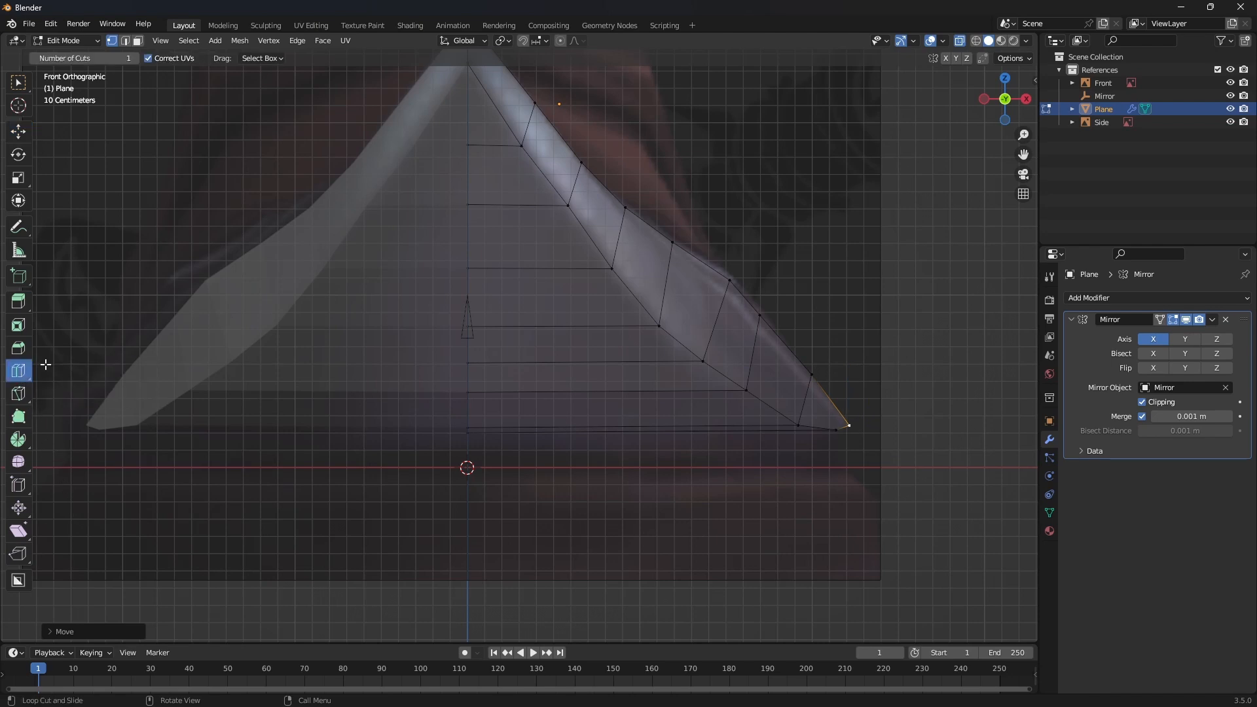
{"action": "left_click", "coordinate": [684, 339]}
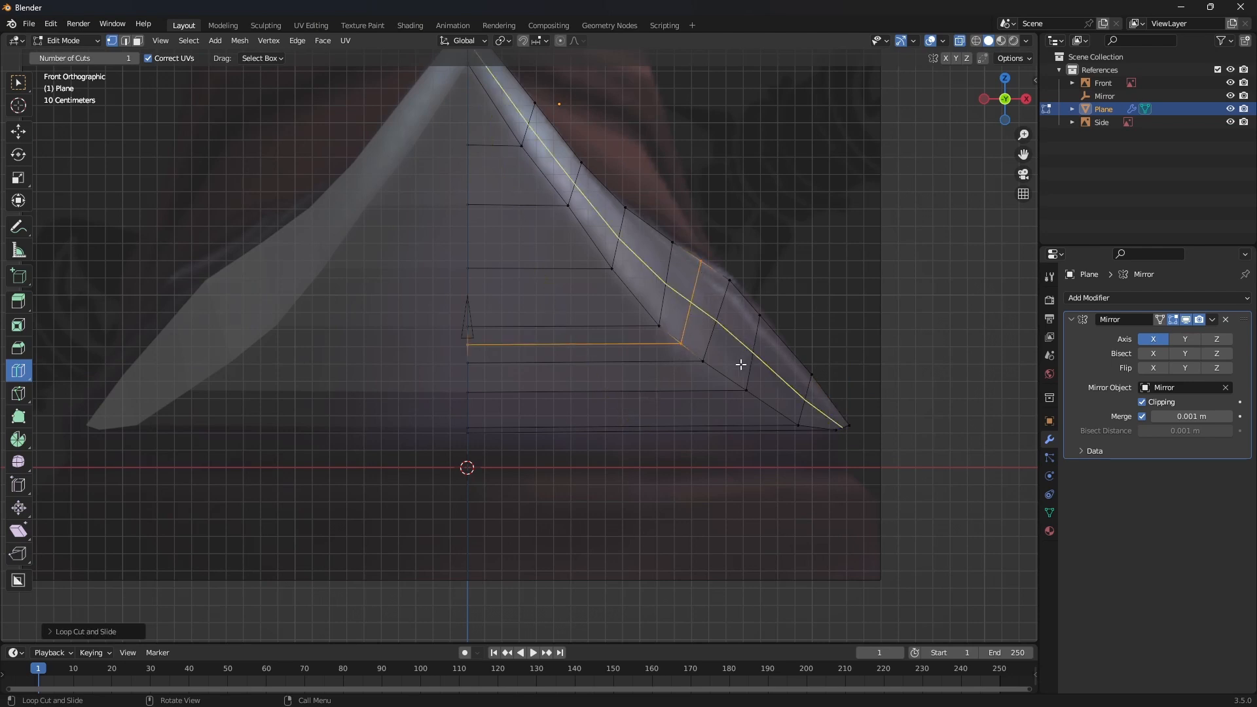
{"action": "left_click", "coordinate": [717, 373]}
{"action": "left_click", "coordinate": [763, 403]}
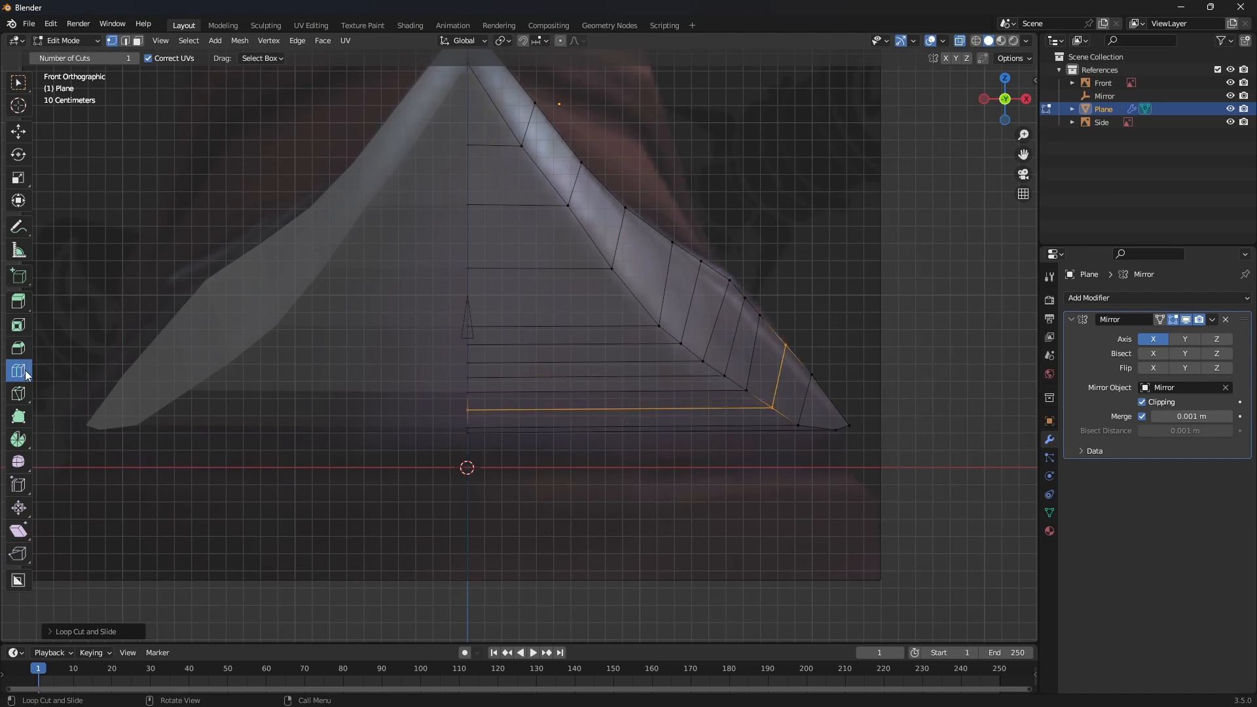
- Raise the outer-edge vertices around the middle loop cuts slightly along Z to follow the front reference's outline
{"action": "left_click", "coordinate": [20, 130]}
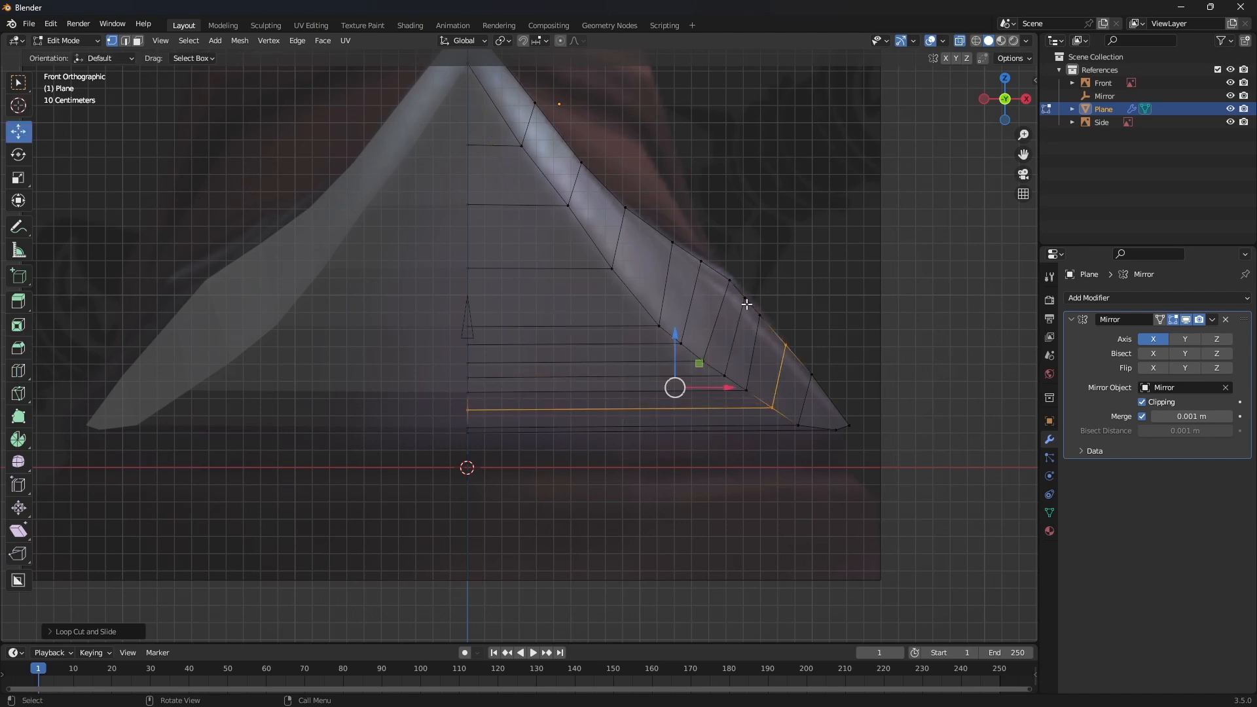
{"action": "left_click", "coordinate": [733, 281]}
{"action": "left_click_drag", "start_coordinate": [732, 256], "coordinate": [732, 250]}
{"action": "key", "text": "g"}
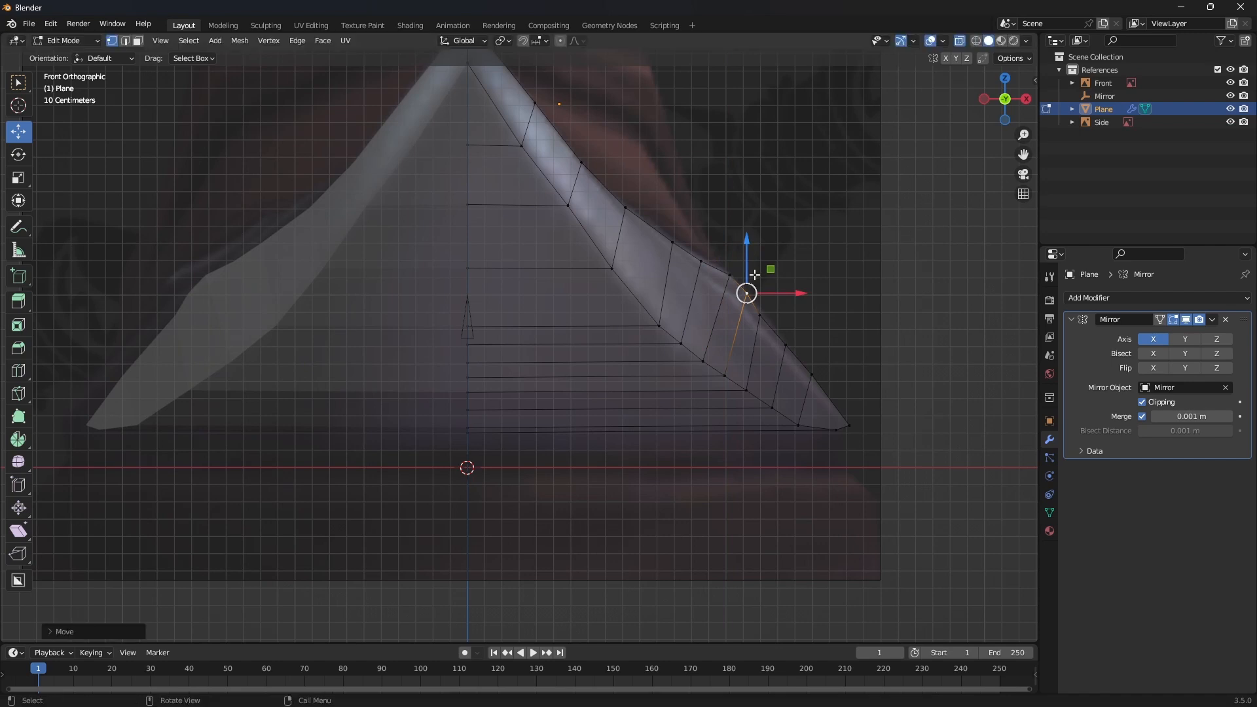
{"action": "key", "text": "z"}
{"action": "left_click_drag", "start_coordinate": [743, 252], "coordinate": [763, 283]}
{"action": "left_click", "coordinate": [764, 318]}
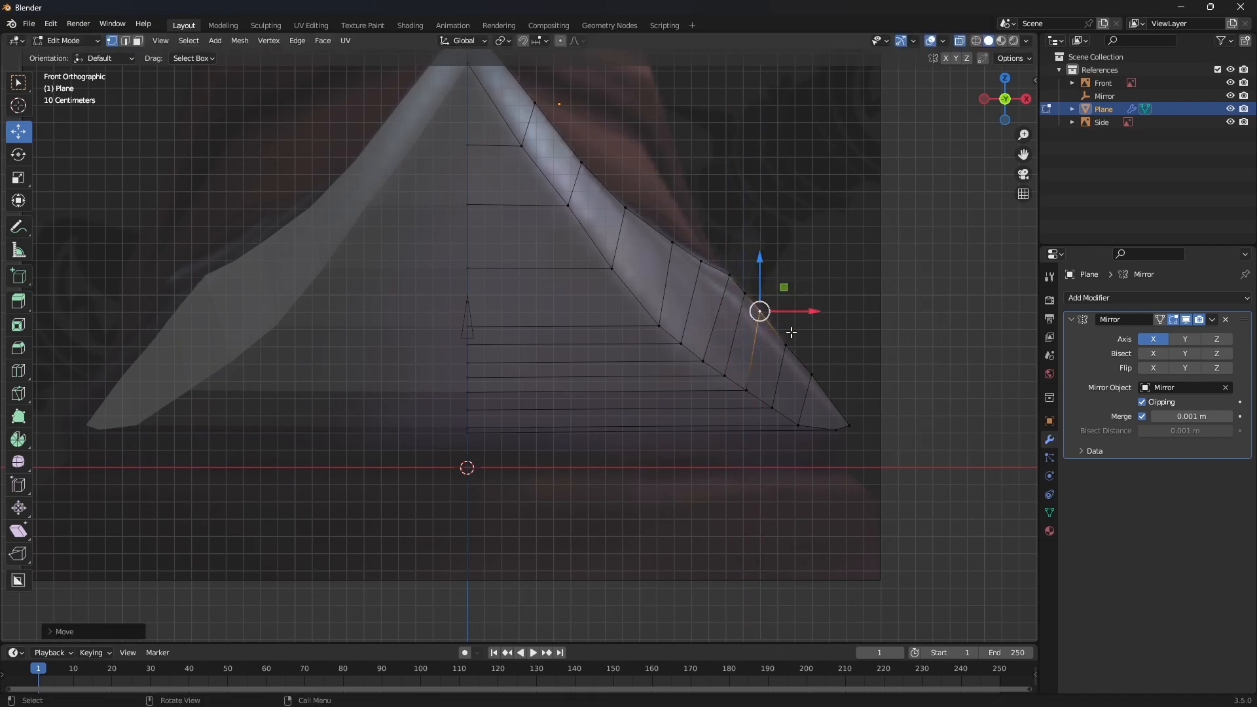
- Lower the outer-edge vertices near the toe's tip and raise the one at the uppermost loop cut to fit the front reference
{"action": "left_click", "coordinate": [812, 374]}
{"action": "left_click_drag", "start_coordinate": [813, 346], "coordinate": [810, 353]}
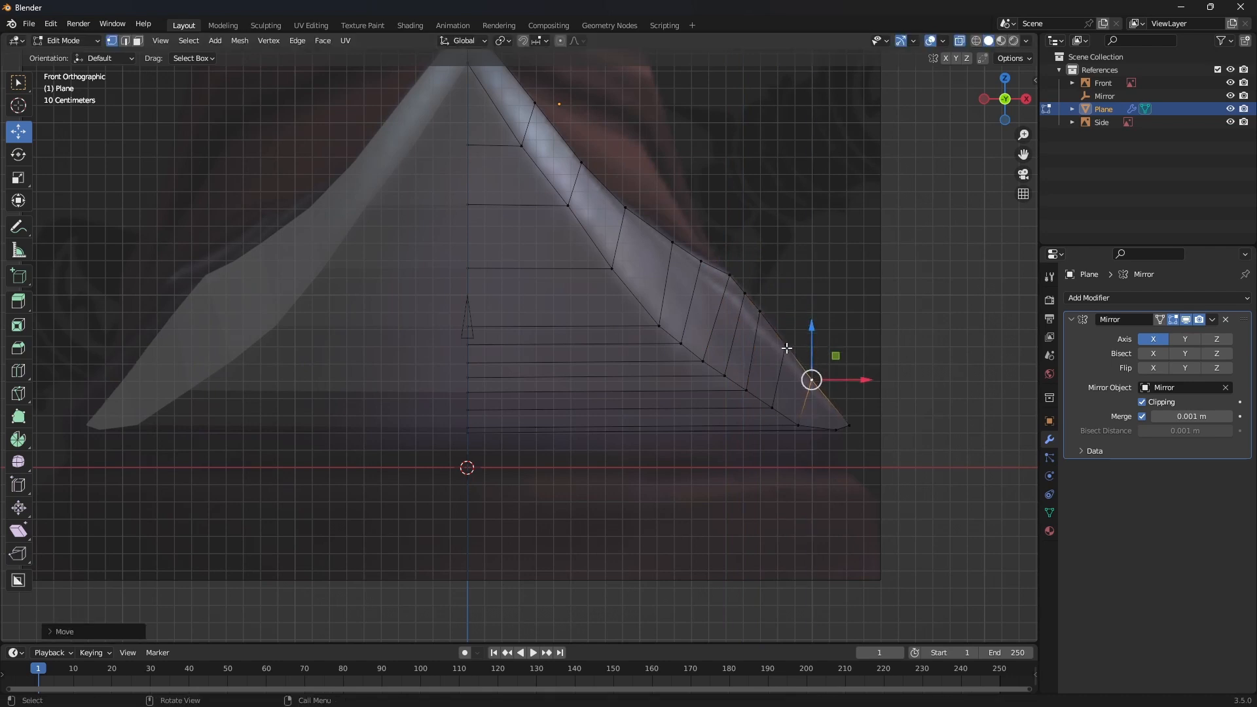
{"action": "left_click", "coordinate": [787, 346]}
{"action": "left_click", "coordinate": [730, 278]}
{"action": "left_click", "coordinate": [699, 266]}
{"action": "left_click_drag", "start_coordinate": [701, 241], "coordinate": [701, 238]}
- Examine the outer-edge vertices against the references in front and side views and from oblique angles
{"action": "key", "text": "KP_3"}
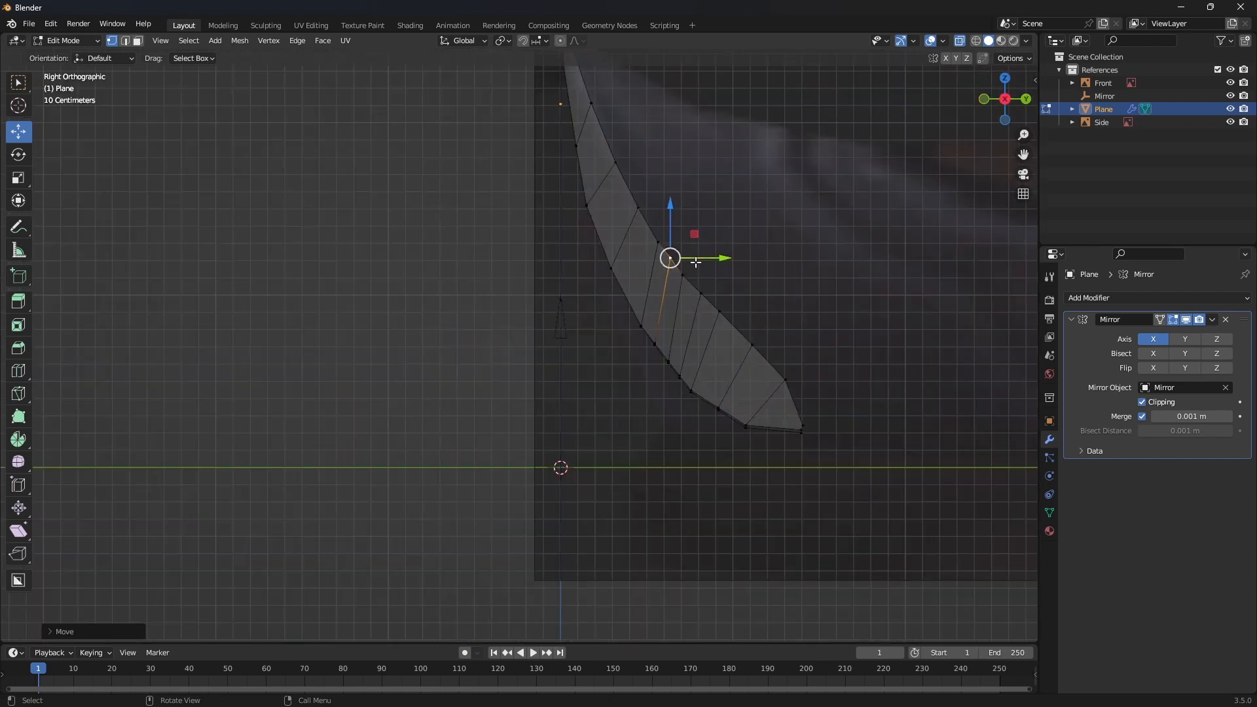
{"action": "key", "text": "KP_1"}
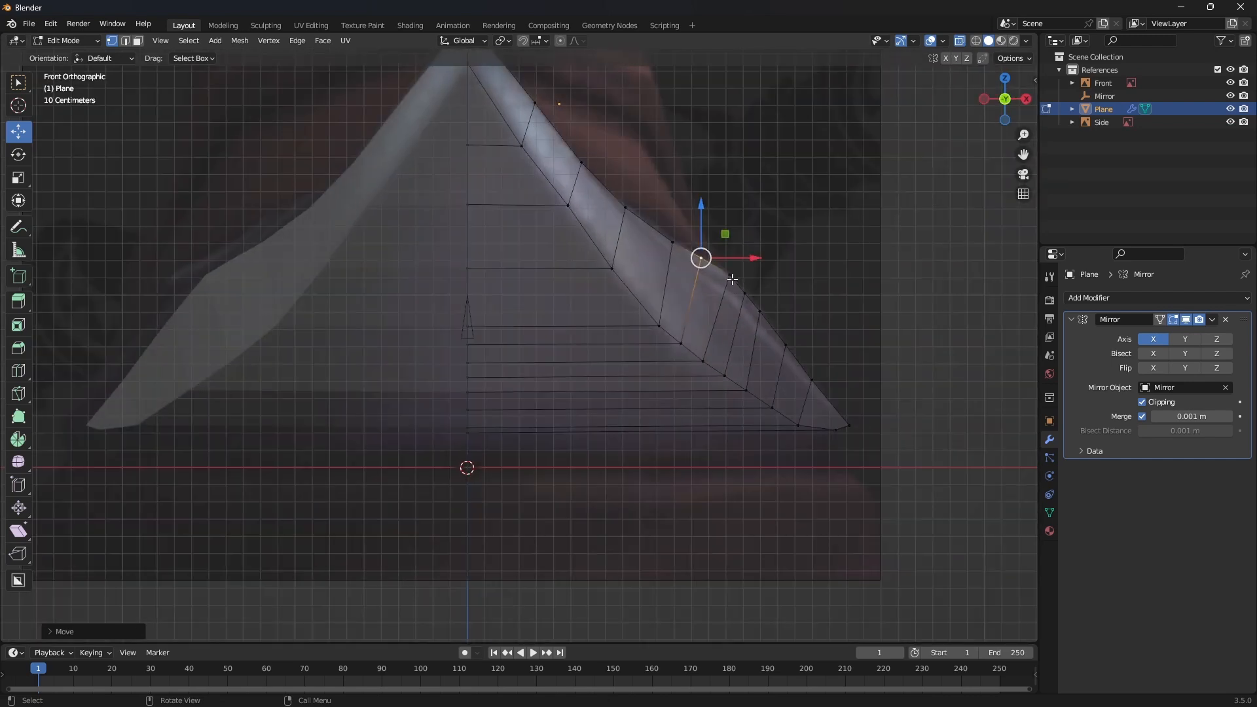
{"action": "left_click", "coordinate": [733, 280]}
{"action": "key", "text": "KP_3"}
{"action": "key", "text": "KP_1"}
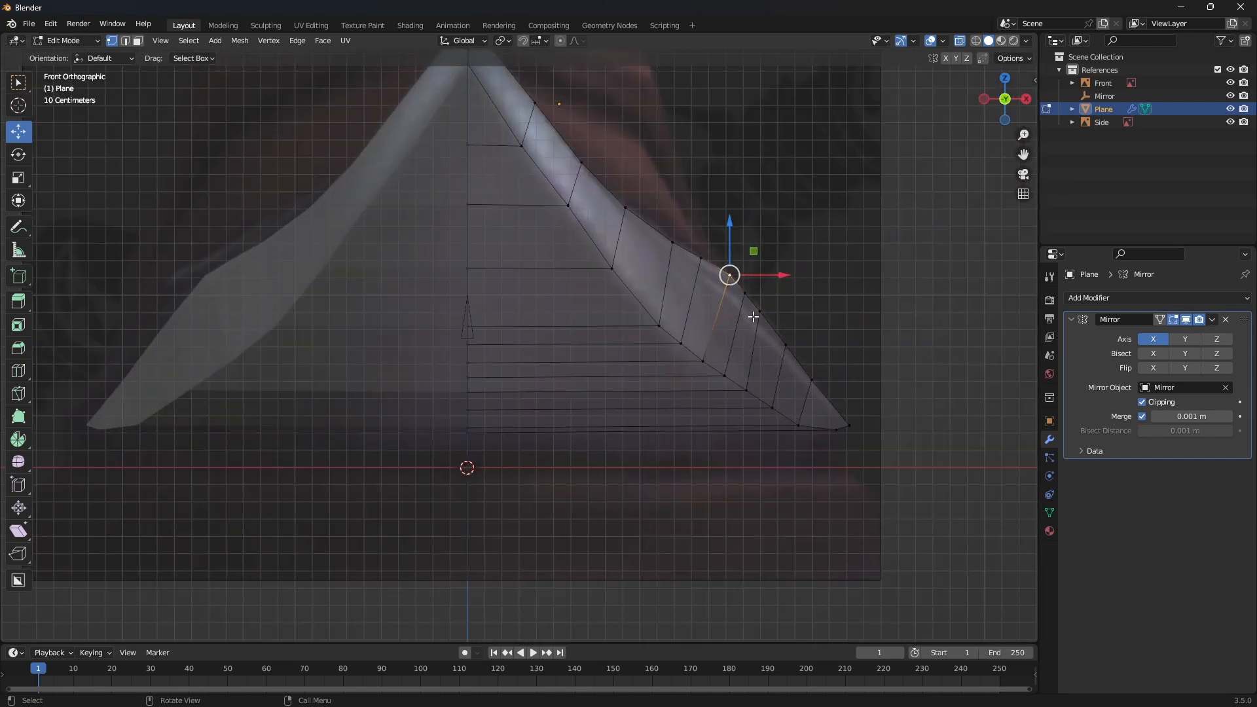
{"action": "key", "text": "KP_3"}
{"action": "key", "text": "KP_1"}
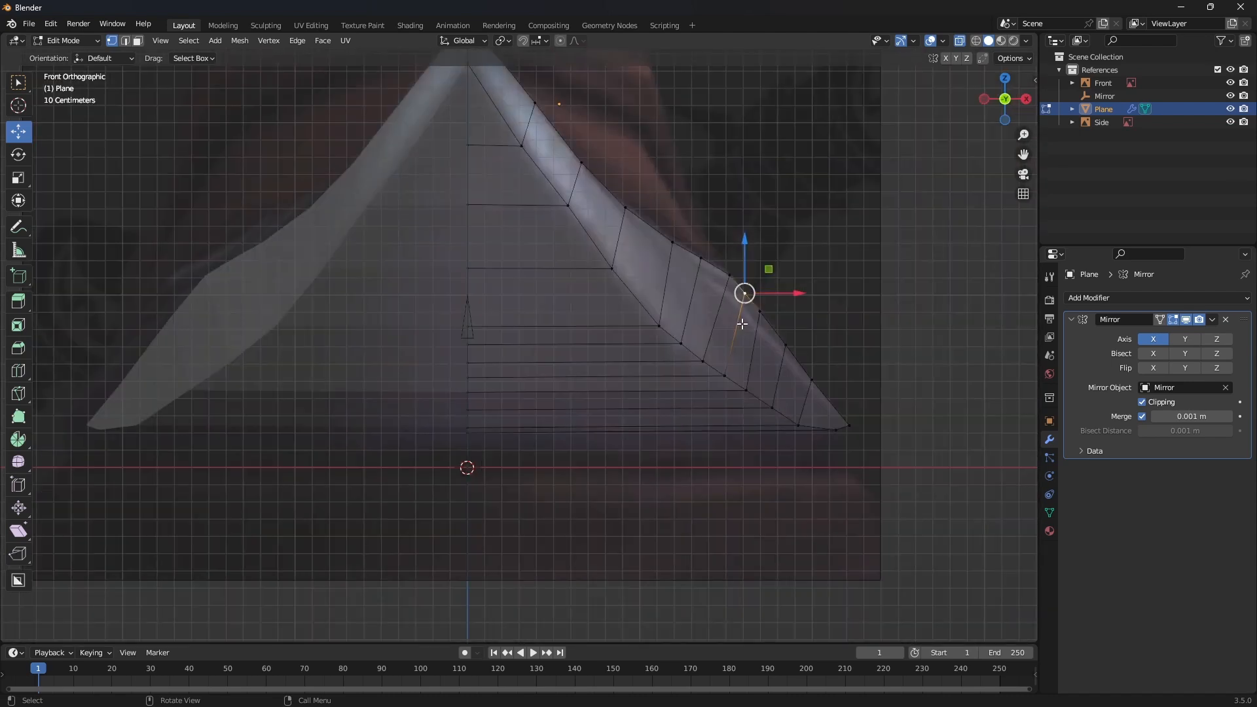
{"action": "key", "text": "KP_3"}
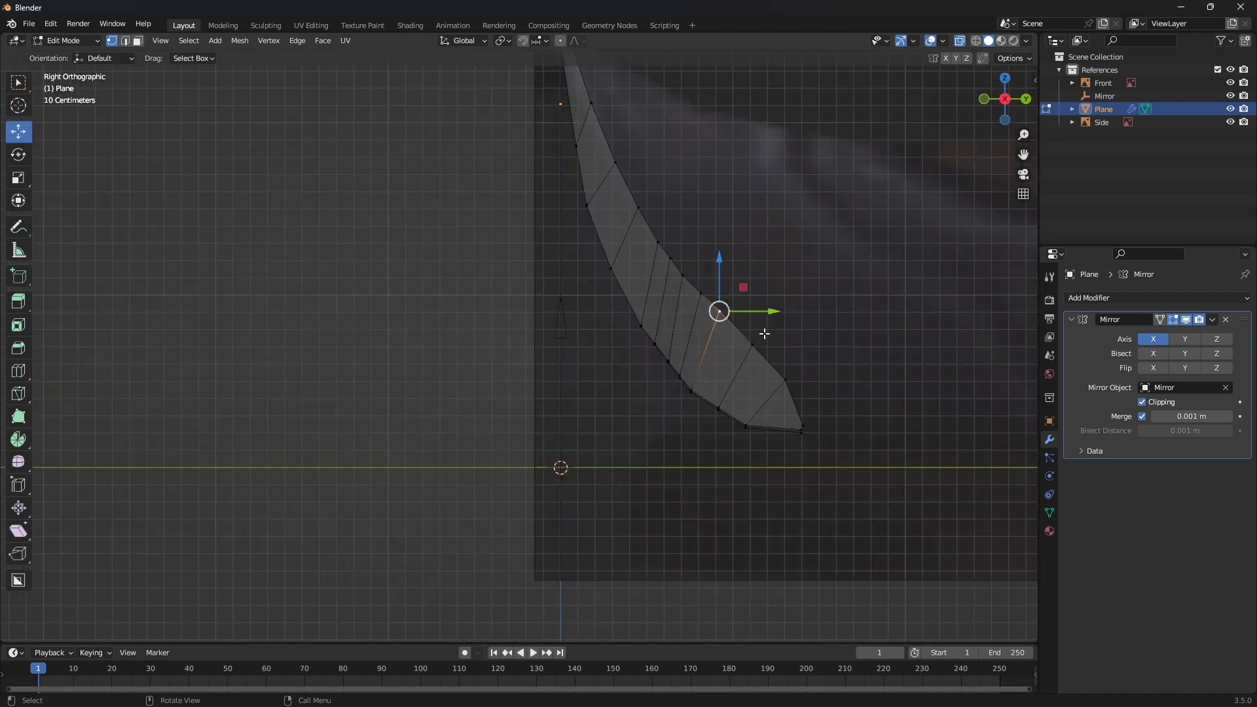
{"action": "middle_click_drag", "start_coordinate": [763, 334], "coordinate": [774, 381]}
{"action": "middle_click_drag", "start_coordinate": [682, 382], "coordinate": [739, 380]}
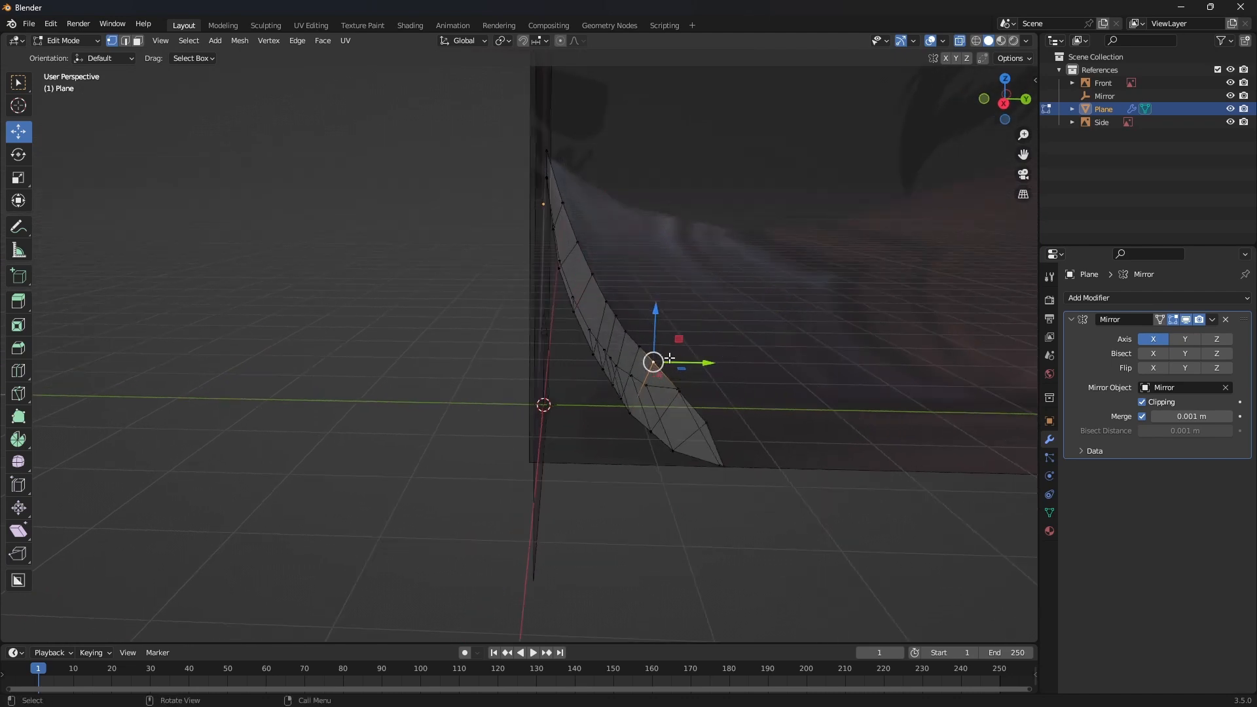
{"action": "middle_click_drag", "start_coordinate": [668, 356], "coordinate": [562, 300]}
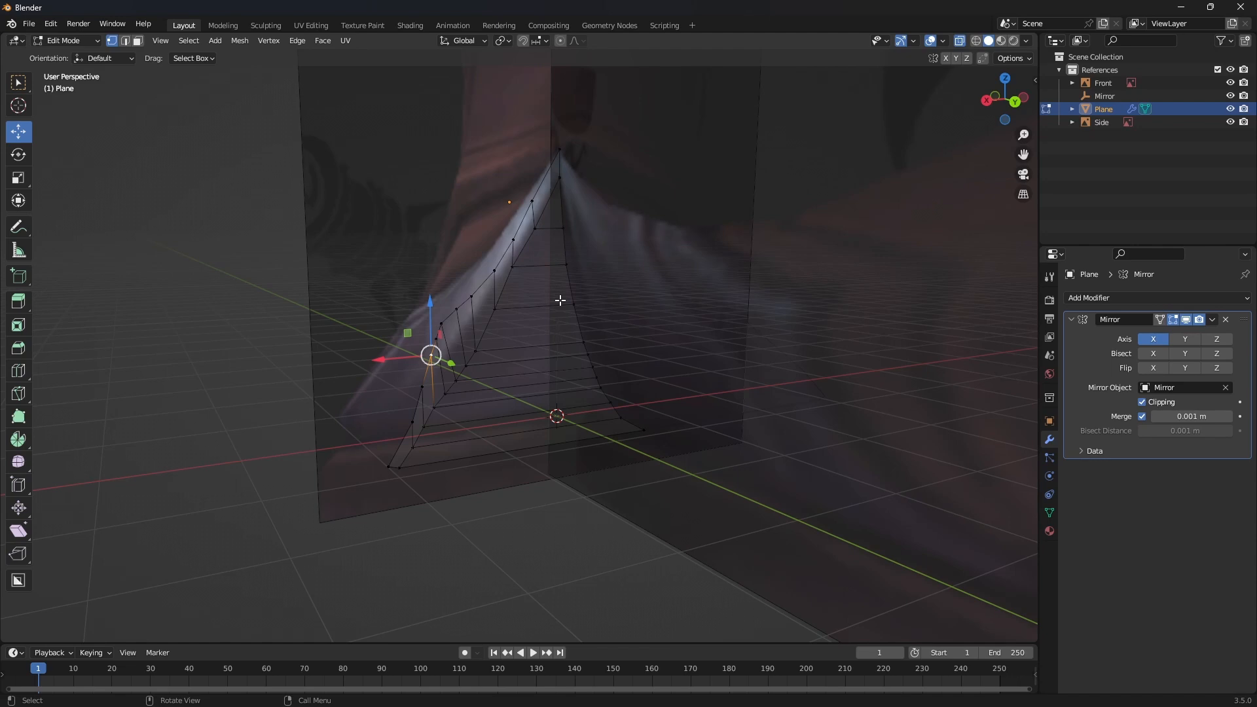
{"action": "middle_click_drag", "start_coordinate": [561, 300], "coordinate": [571, 325]}
- Select all faces of the toe mesh in face mode and extrude them about -0.15 m along their normals
{"action": "left_click", "coordinate": [138, 42]}
{"action": "middle_click_drag", "start_coordinate": [805, 317], "coordinate": [362, 121]}
{"action": "key", "text": "b"}
{"action": "left_click_drag", "start_coordinate": [330, 154], "coordinate": [615, 531]}
{"action": "middle_click_drag", "start_coordinate": [616, 531], "coordinate": [707, 546]}
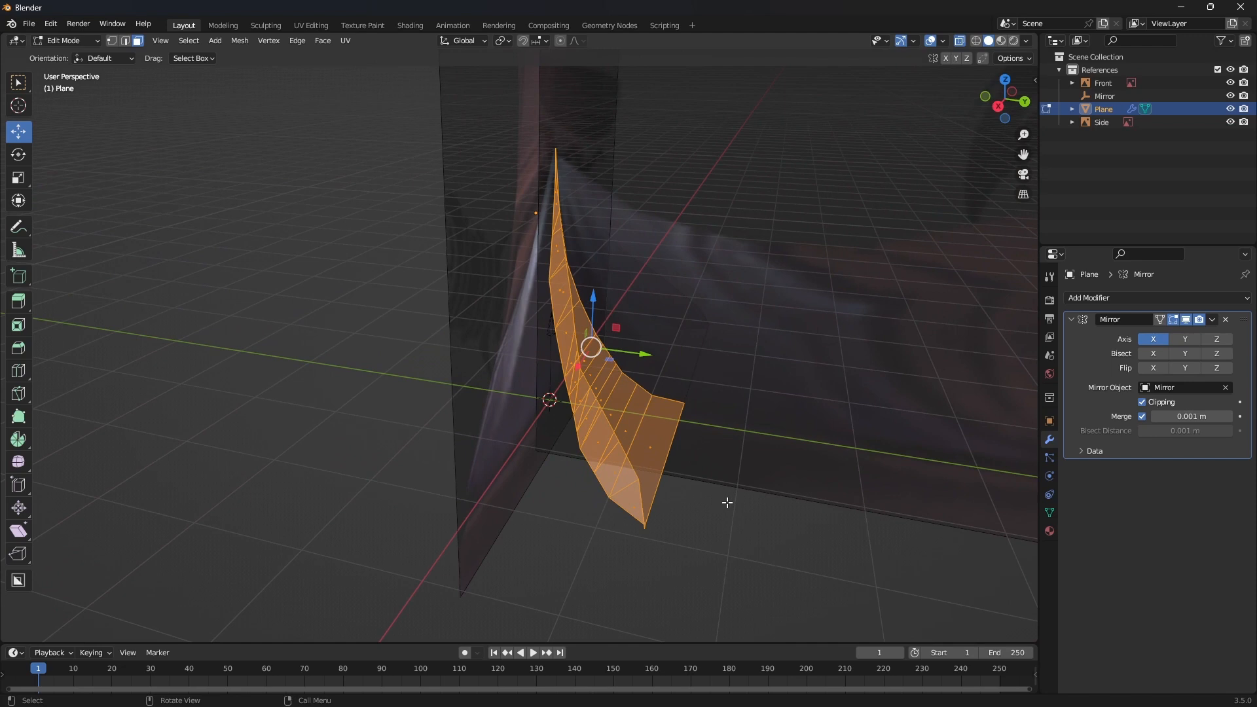
{"action": "key", "text": "e"}
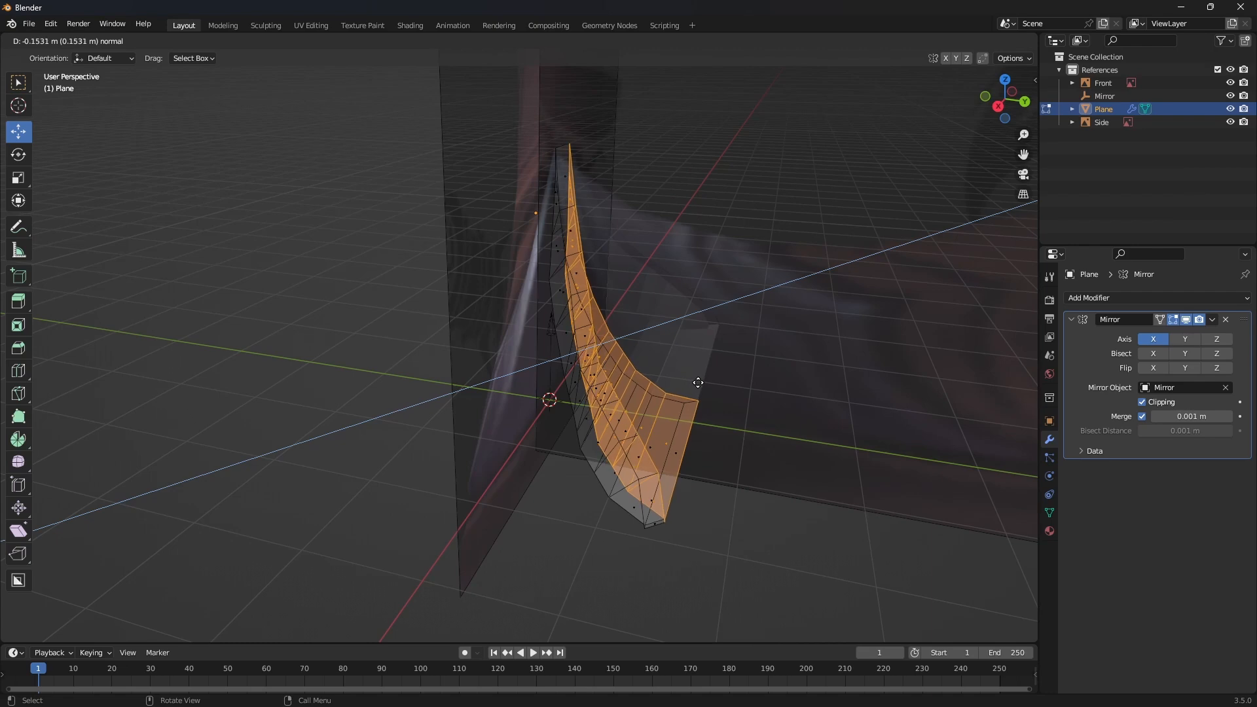
{"action": "left_click", "coordinate": [698, 382]}
{"action": "mouse_move", "coordinate": [759, 410]}
{"action": "middle_mouse_down"}
{"action": "mouse_move", "coordinate": [735, 321]}
{"action": "mouse_move", "coordinate": [780, 348]}
{"action": "mouse_move", "coordinate": [740, 337]}
{"action": "mouse_move", "coordinate": [724, 373]}
{"action": "mouse_move", "coordinate": [634, 364]}
{"action": "mouse_move", "coordinate": [603, 382]}
{"action": "mouse_move", "coordinate": [704, 373]}
{"action": "mouse_move", "coordinate": [787, 393]}
{"action": "mouse_move", "coordinate": [768, 373]}
{"action": "mouse_move", "coordinate": [791, 410]}
{"action": "mouse_move", "coordinate": [749, 386]}
{"action": "mouse_move", "coordinate": [742, 397]}
{"action": "middle_mouse_up"}
{"action": "scroll", "coordinate": [736, 321], "scroll_direction": "up", "scroll_amount": 6}
{"action": "left_click", "coordinate": [441, 286]}
{"action": "middle_click_drag", "start_coordinate": [527, 295], "coordinate": [571, 298]}
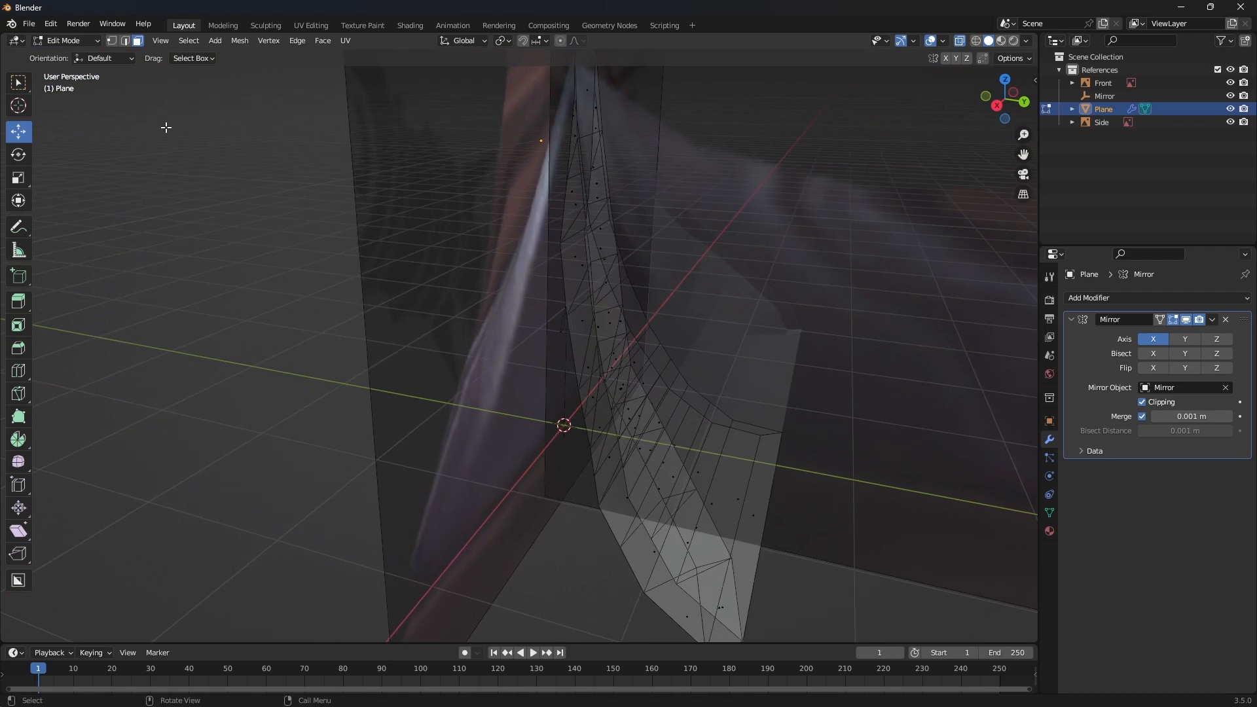
- Switch to Object Mode and turn off X-ray to view the thickened toe piece as a solid
{"action": "key", "text": "Tab"}
{"action": "middle_click_drag", "start_coordinate": [326, 207], "coordinate": [868, 60]}
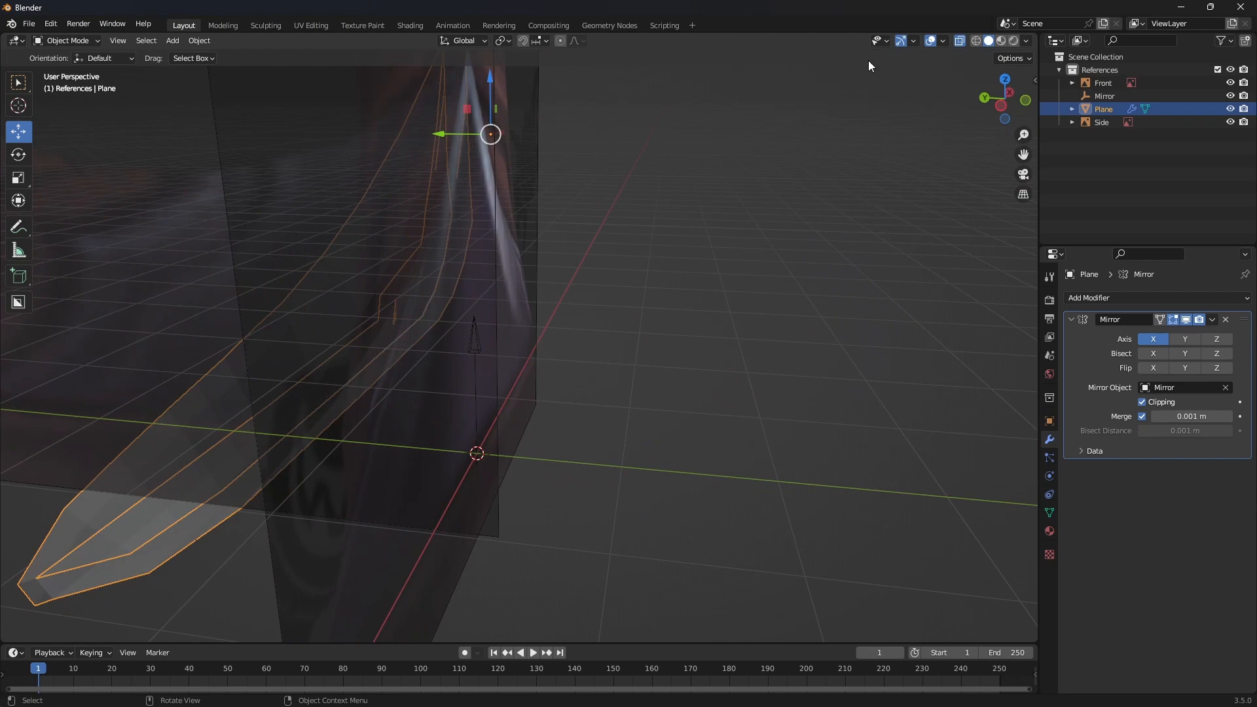
{"action": "left_click", "coordinate": [959, 41]}
{"action": "middle_click_drag", "start_coordinate": [505, 230], "coordinate": [281, 243]}
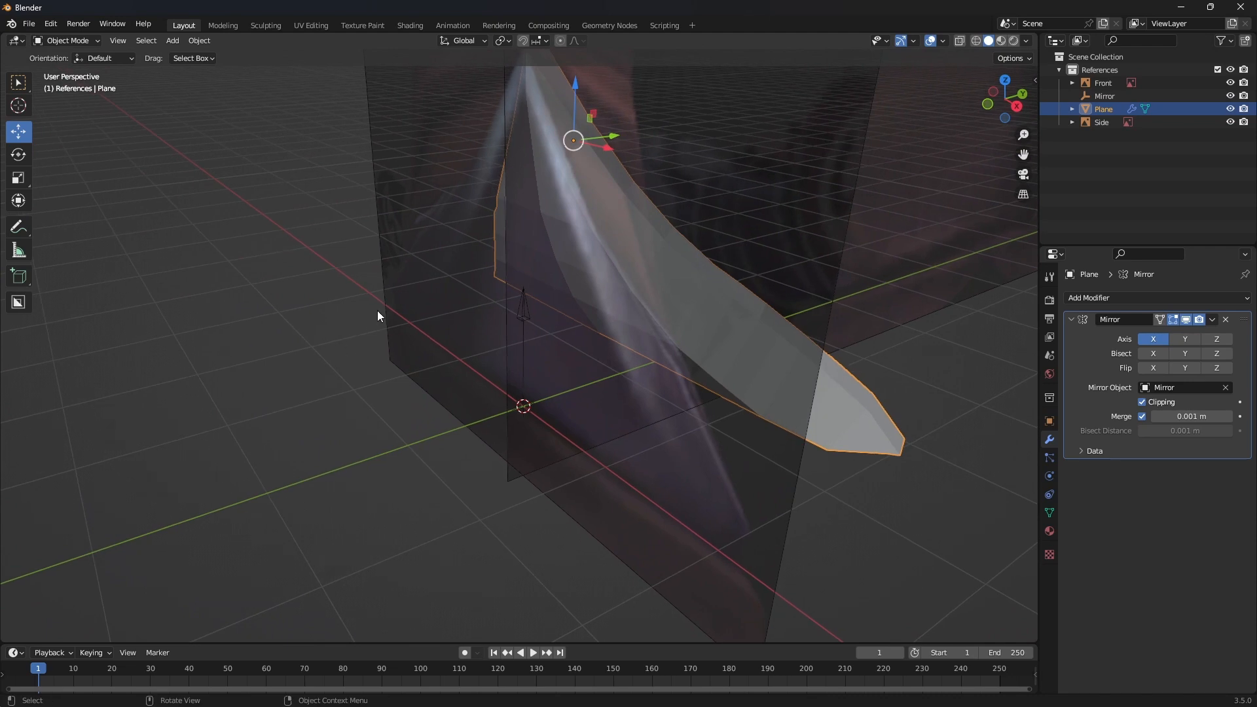
{"action": "scroll", "coordinate": [622, 269], "scroll_direction": "up", "scroll_amount": 2}
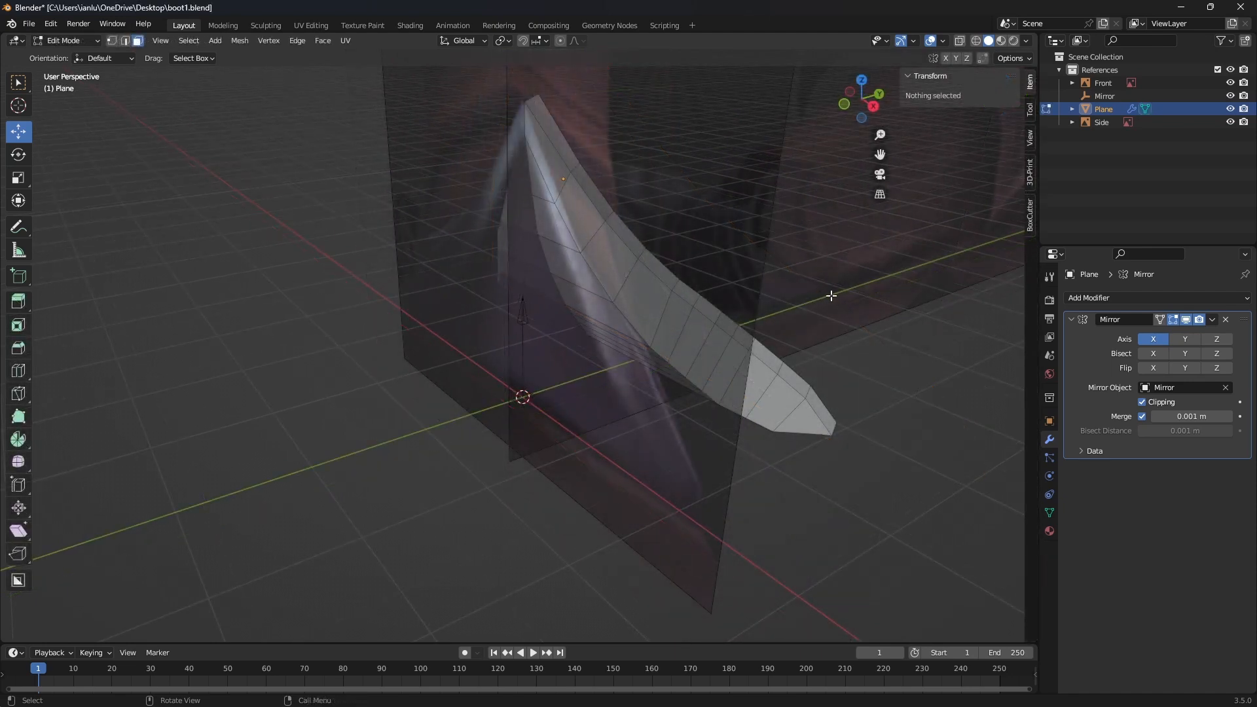
- Add a Subdivision Surface modifier to the toe piece with viewport level 3 and render level 4
{"action": "mouse_move", "coordinate": [831, 296]}
{"action": "middle_mouse_down"}
{"action": "mouse_move", "coordinate": [836, 281]}
{"action": "mouse_move", "coordinate": [730, 261]}
{"action": "mouse_move", "coordinate": [696, 286]}
{"action": "mouse_move", "coordinate": [719, 269]}
{"action": "mouse_move", "coordinate": [810, 284]}
{"action": "middle_mouse_up"}
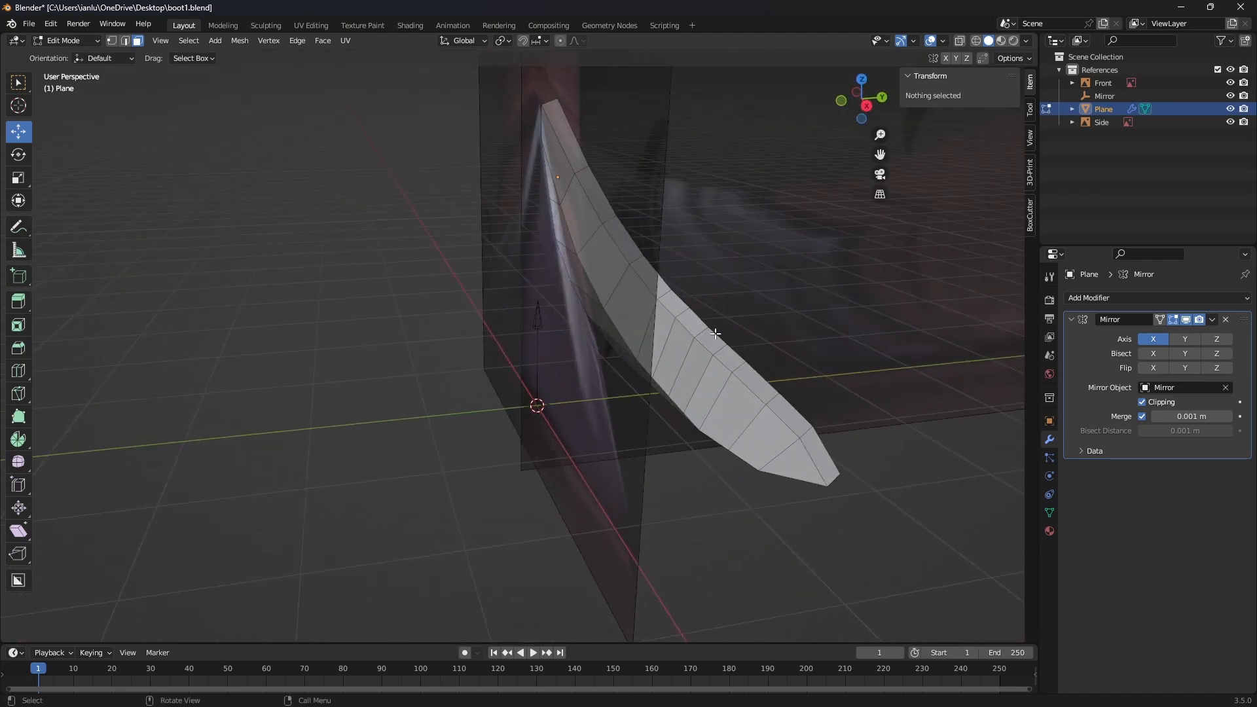
{"action": "scroll", "coordinate": [831, 288], "scroll_direction": "up", "scroll_amount": 5}
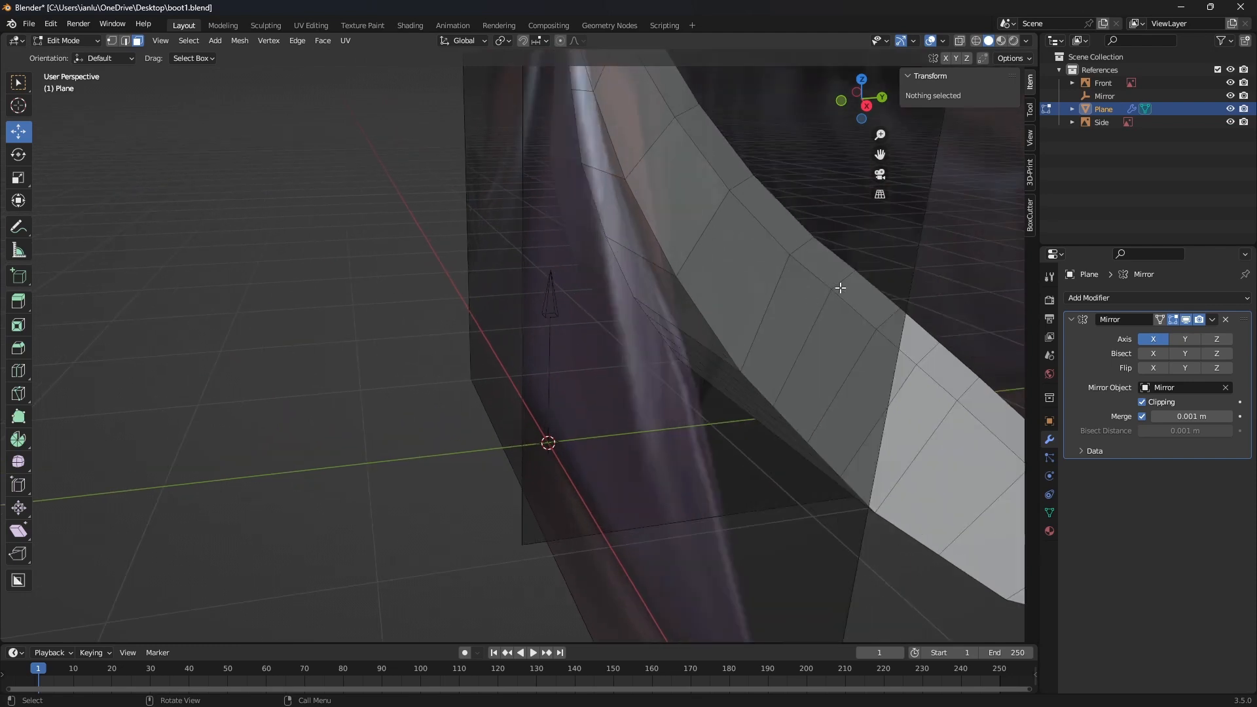
{"action": "scroll", "coordinate": [805, 301], "scroll_direction": "down", "scroll_amount": 3}
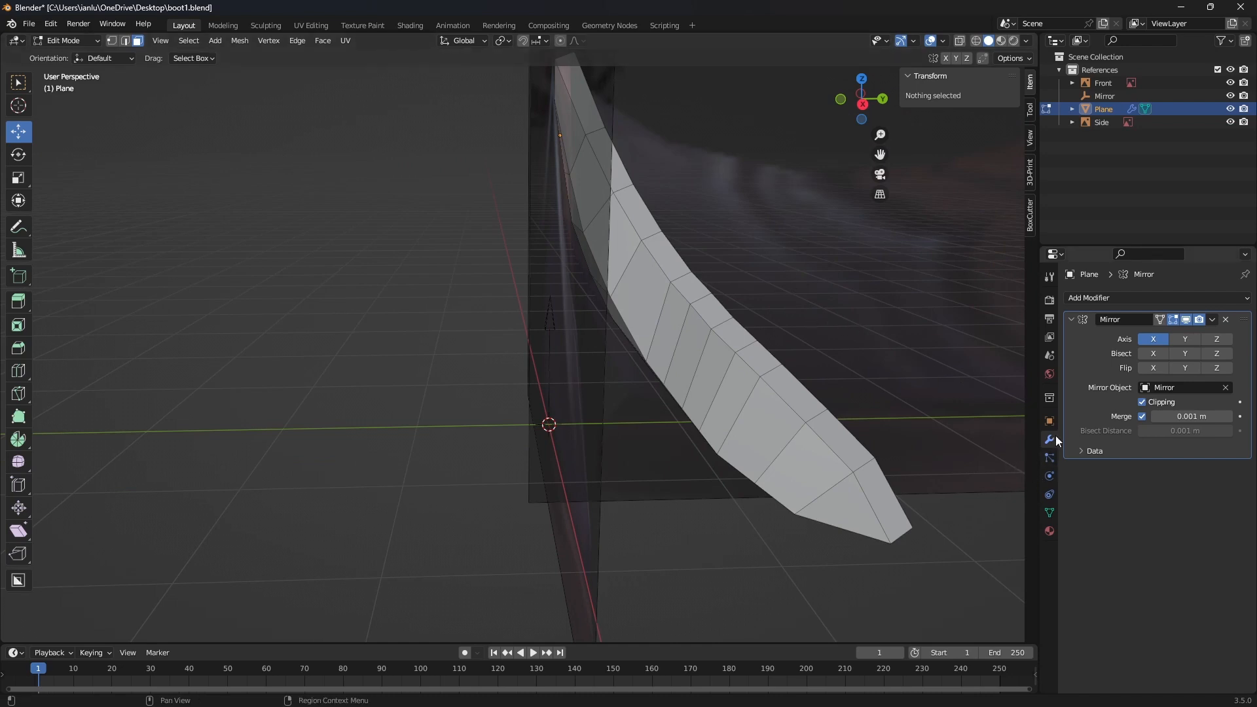
{"action": "left_click", "coordinate": [1247, 300]}
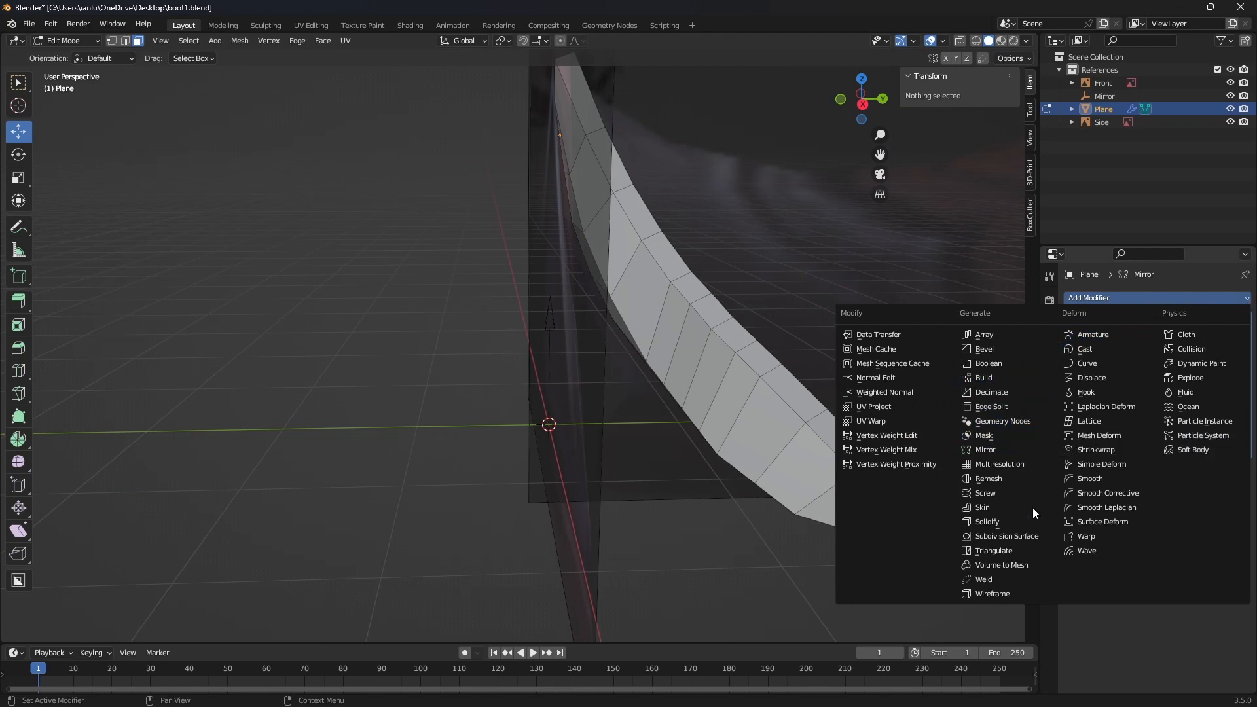
{"action": "left_click", "coordinate": [1016, 539]}
{"action": "middle_click_drag", "start_coordinate": [882, 366], "coordinate": [892, 314]}
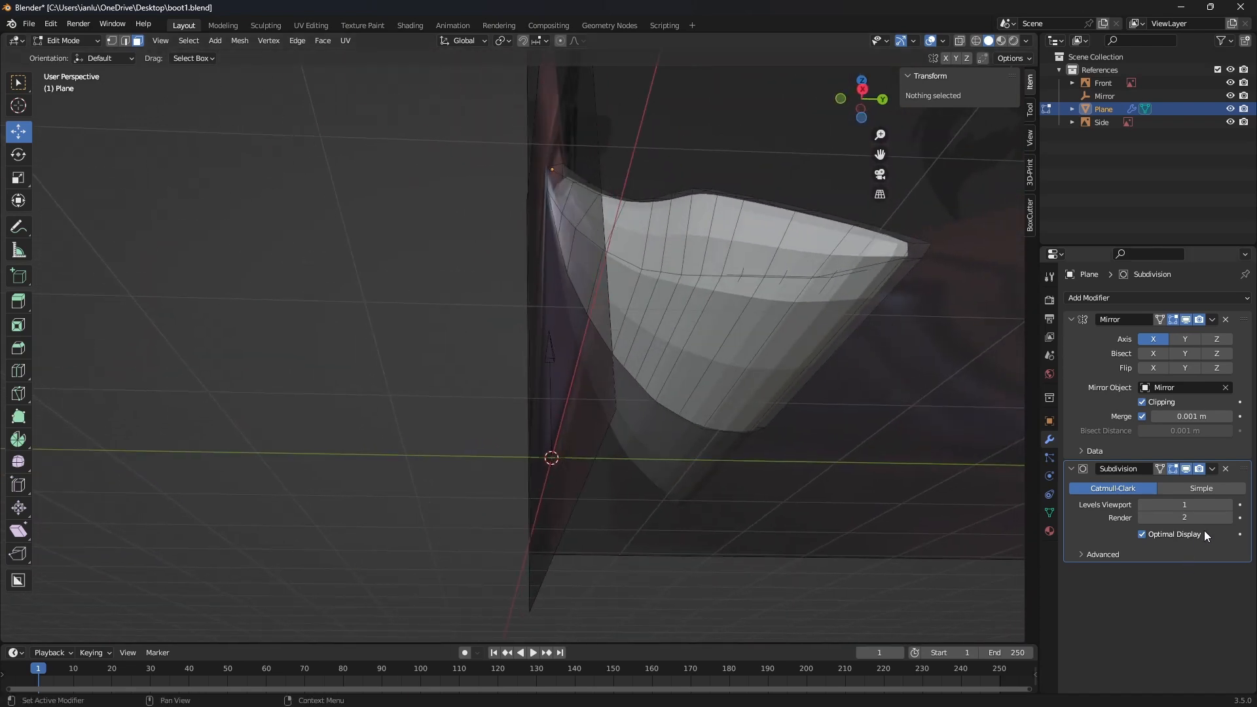
{"action": "left_click", "coordinate": [1228, 505]}
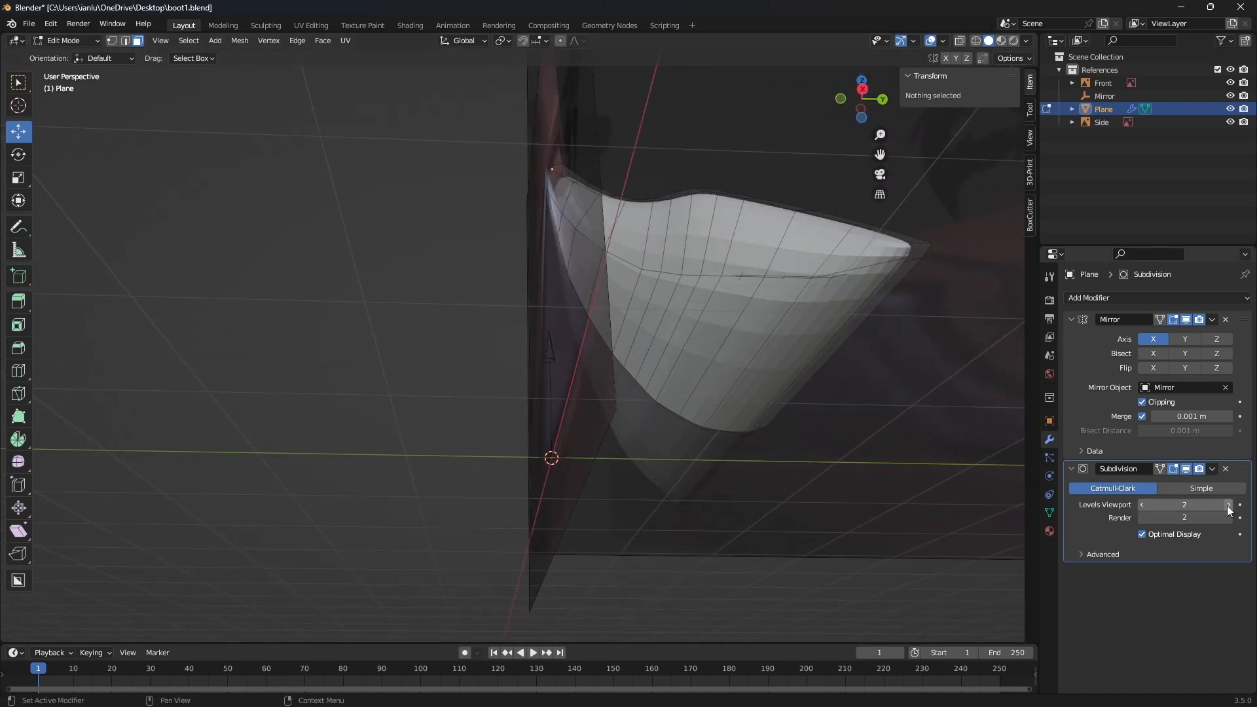
{"action": "left_click", "coordinate": [1228, 506]}
{"action": "left_click", "coordinate": [1227, 517]}
{"action": "left_click", "coordinate": [1227, 518]}
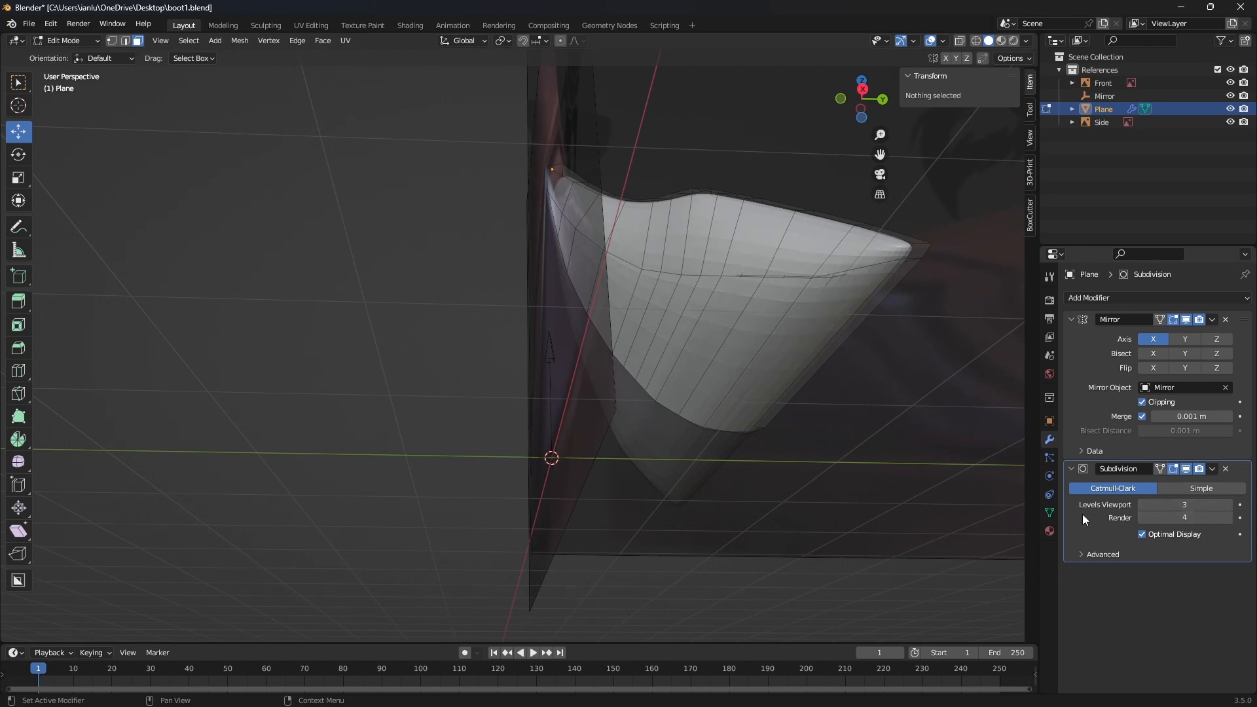
- Inspect the subdivided toe piece from the front and switch to Object Mode to view it without the edit cage
{"action": "middle_click_drag", "start_coordinate": [883, 316], "coordinate": [809, 400]}
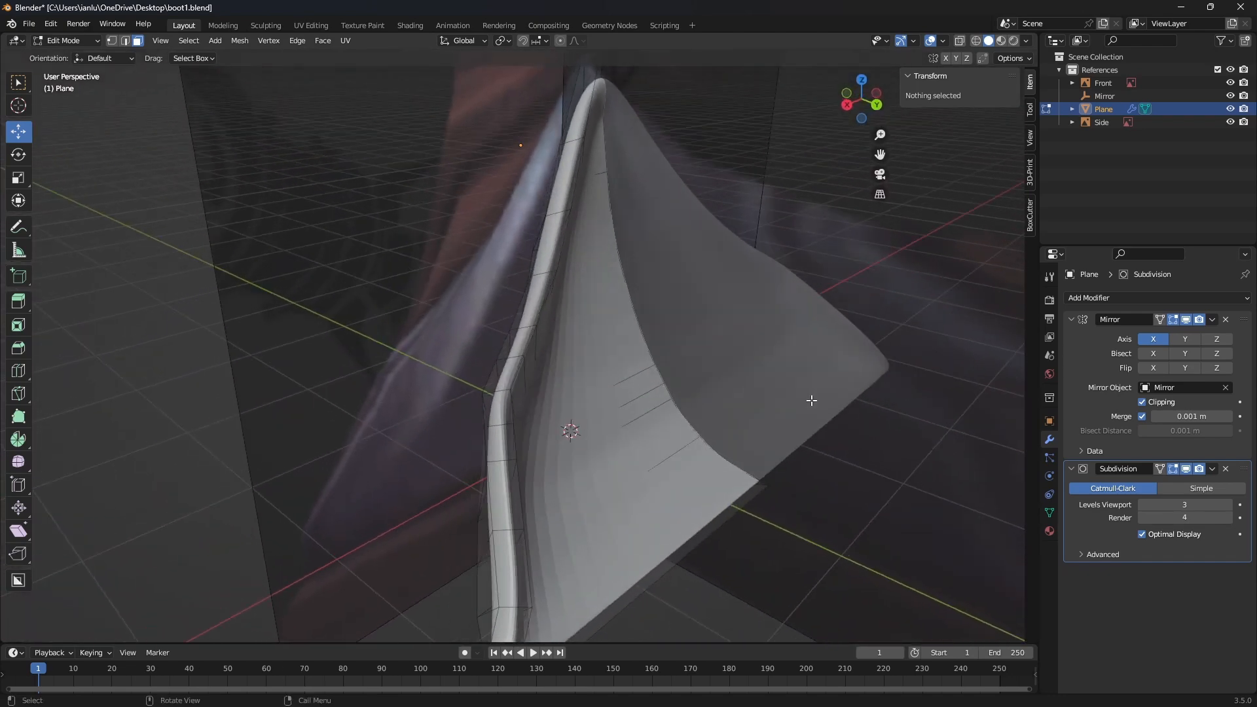
{"action": "scroll", "coordinate": [803, 404], "scroll_direction": "down", "scroll_amount": 2}
{"action": "scroll", "coordinate": [726, 408], "scroll_direction": "up", "scroll_amount": 2}
{"action": "middle_click_drag", "start_coordinate": [637, 400], "coordinate": [613, 385]}
{"action": "key", "text": "Tab"}
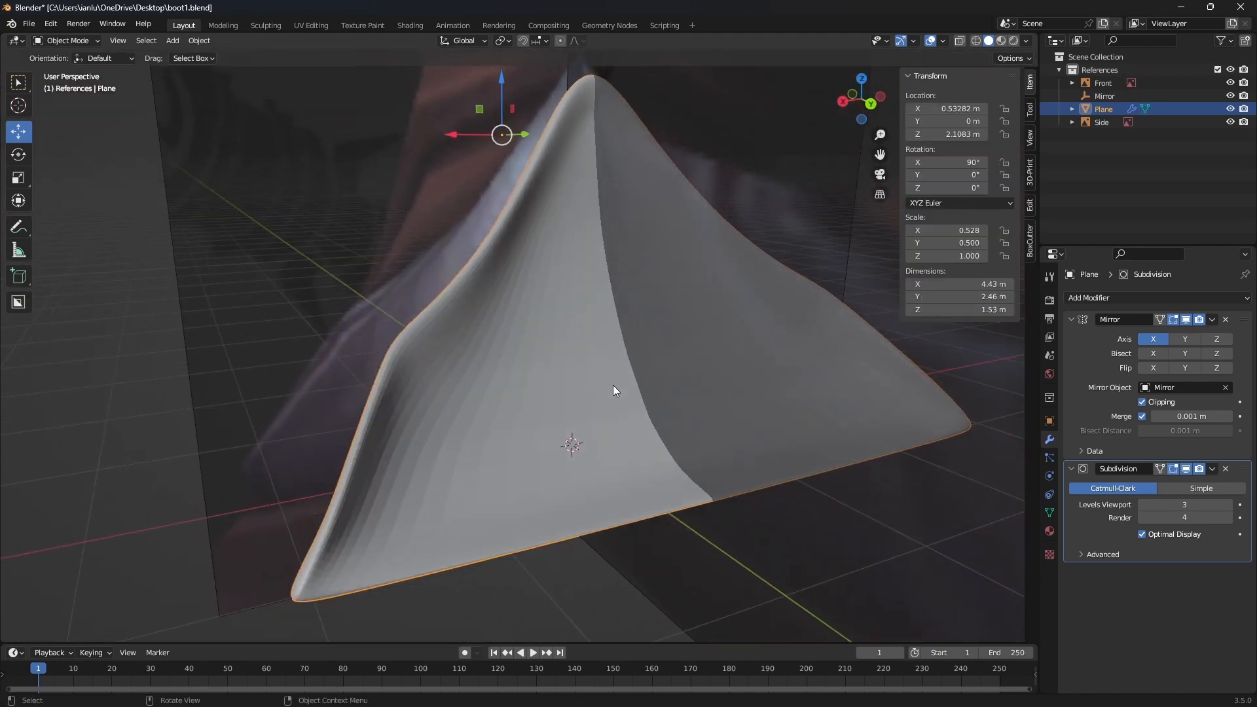
- Enter Edit Mode and examine how the subdivision rounds the toe piece's rim, from front, side and perspective views
{"action": "key", "text": "Tab"}
{"action": "scroll", "coordinate": [584, 379], "scroll_direction": "up", "scroll_amount": 5}
{"action": "scroll", "coordinate": [445, 281], "scroll_direction": "down", "scroll_amount": 8}
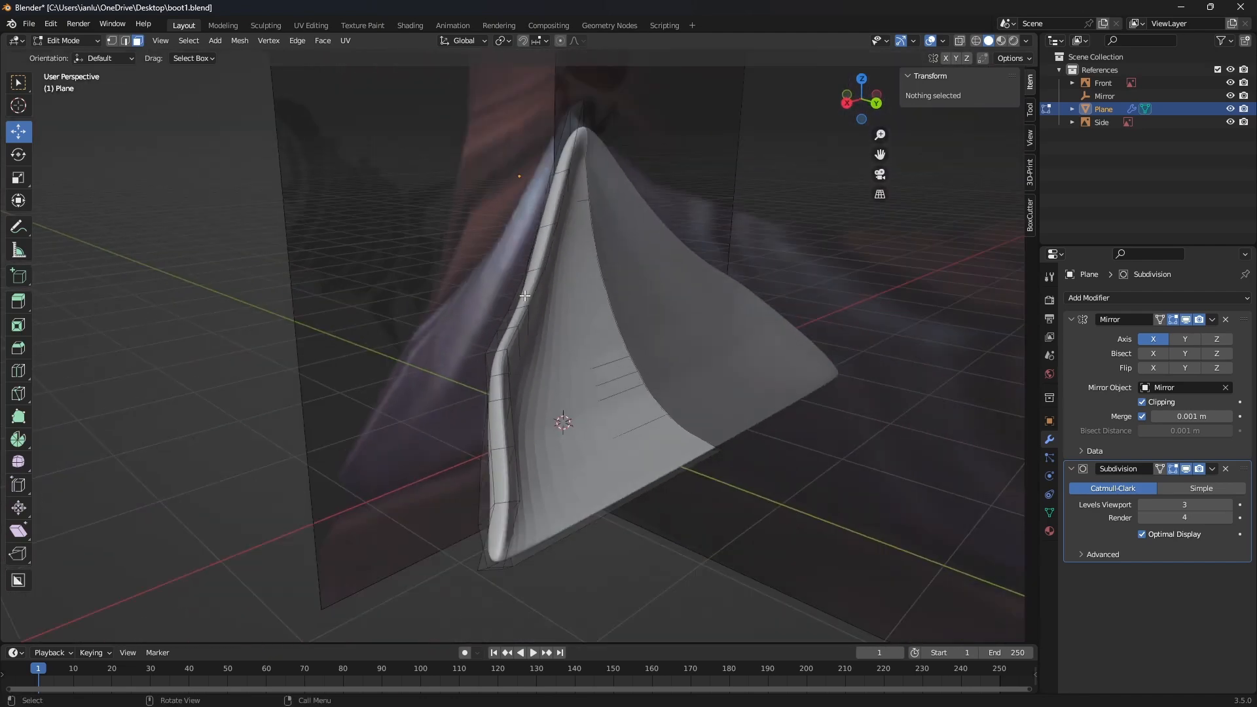
{"action": "middle_click_drag", "start_coordinate": [544, 302], "coordinate": [552, 305]}
{"action": "mouse_move", "coordinate": [615, 372]}
{"action": "middle_mouse_down"}
{"action": "mouse_move", "coordinate": [623, 342]}
{"action": "mouse_move", "coordinate": [623, 357]}
{"action": "mouse_move", "coordinate": [598, 361]}
{"action": "middle_mouse_up"}
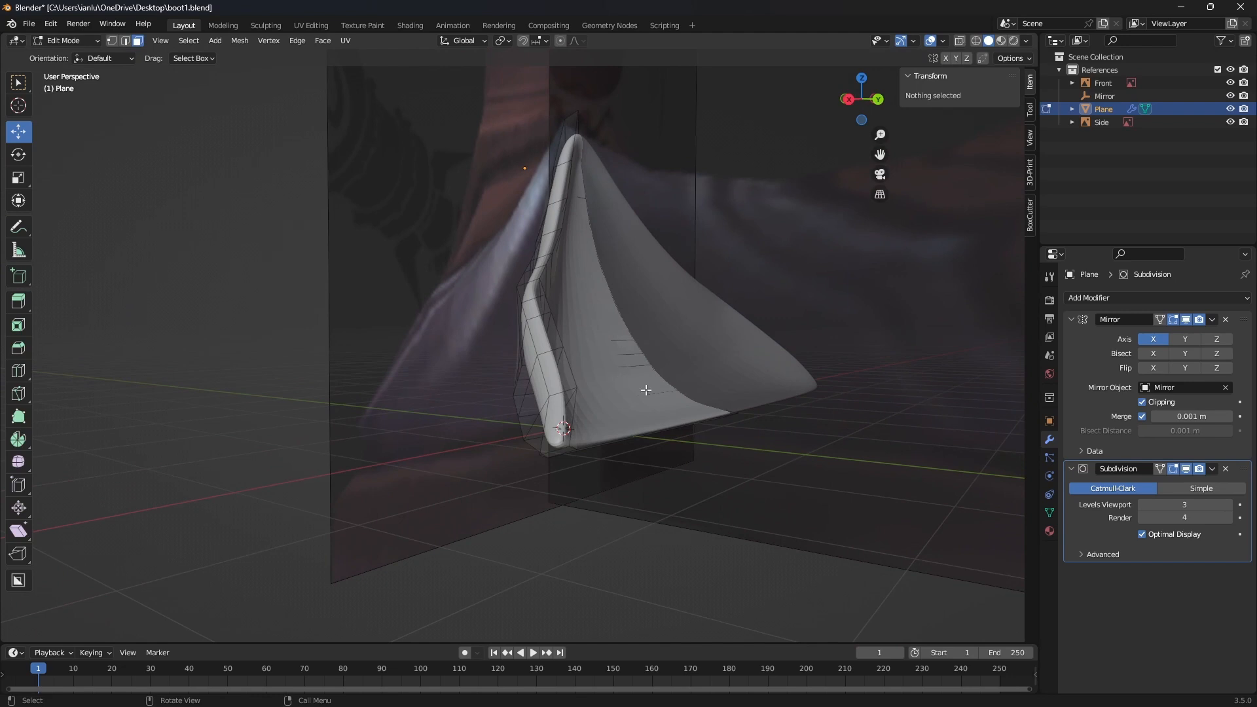
{"action": "scroll", "coordinate": [707, 413], "scroll_direction": "up", "scroll_amount": 2}
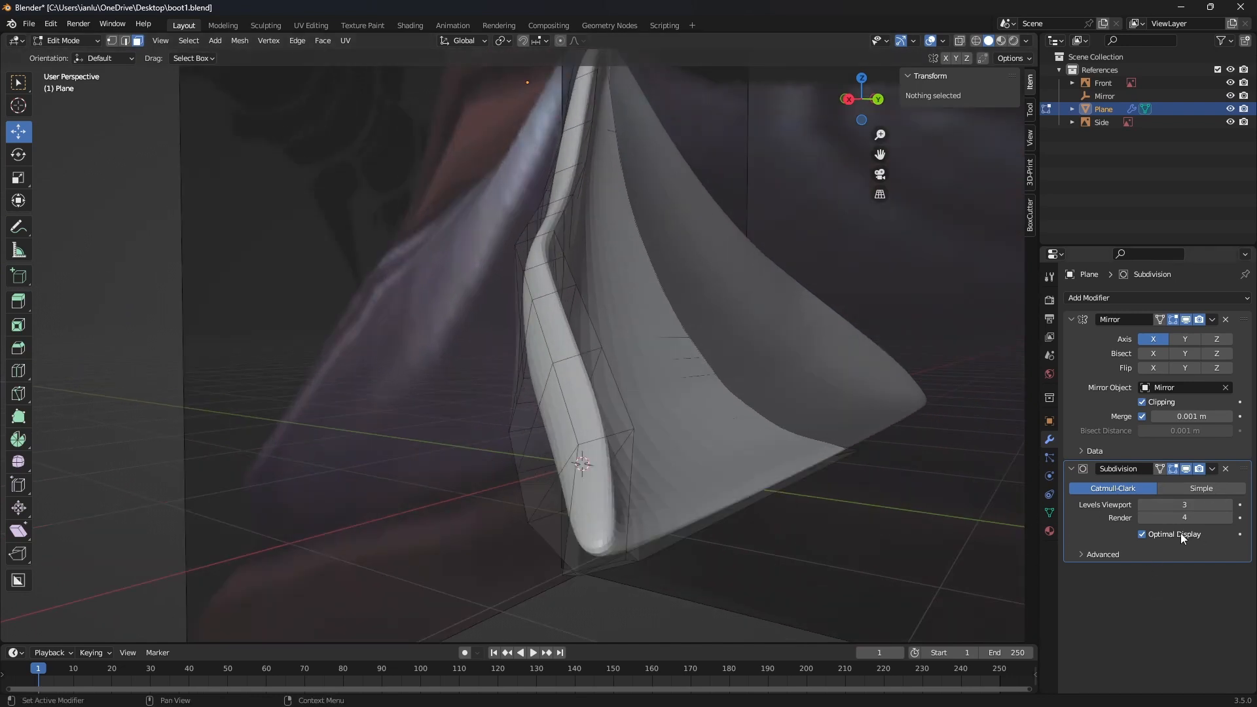
{"action": "middle_click_drag", "start_coordinate": [797, 376], "coordinate": [647, 347]}
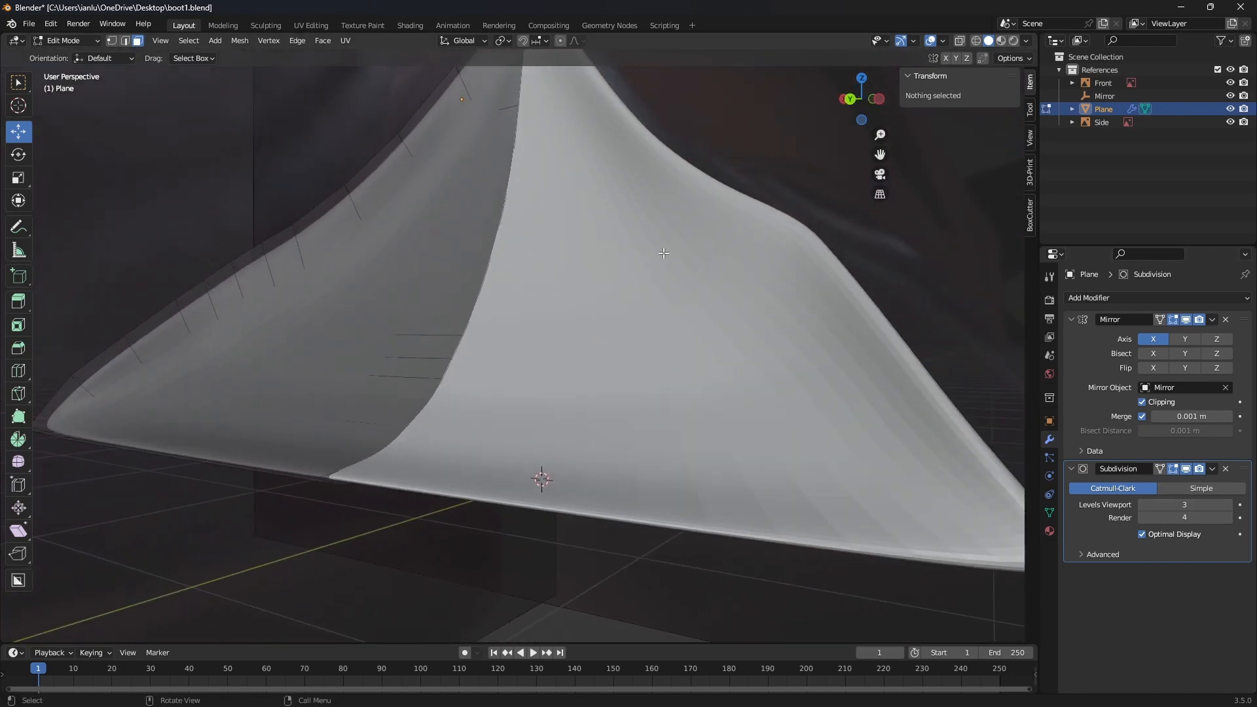
{"action": "mouse_move", "coordinate": [743, 305]}
{"action": "middle_mouse_down"}
{"action": "mouse_move", "coordinate": [743, 280]}
{"action": "mouse_move", "coordinate": [735, 306]}
{"action": "middle_mouse_up"}
{"action": "middle_click_drag", "start_coordinate": [580, 230], "coordinate": [901, 286]}
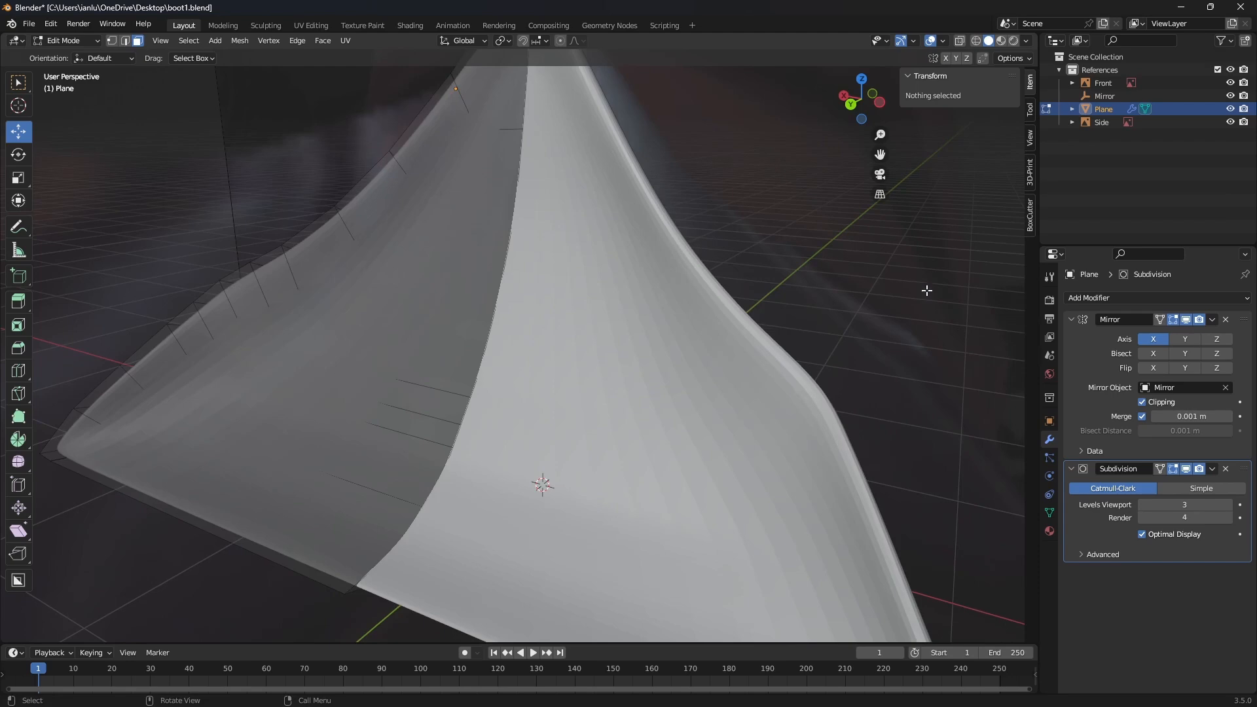
{"action": "middle_click_drag", "start_coordinate": [426, 356], "coordinate": [575, 325]}
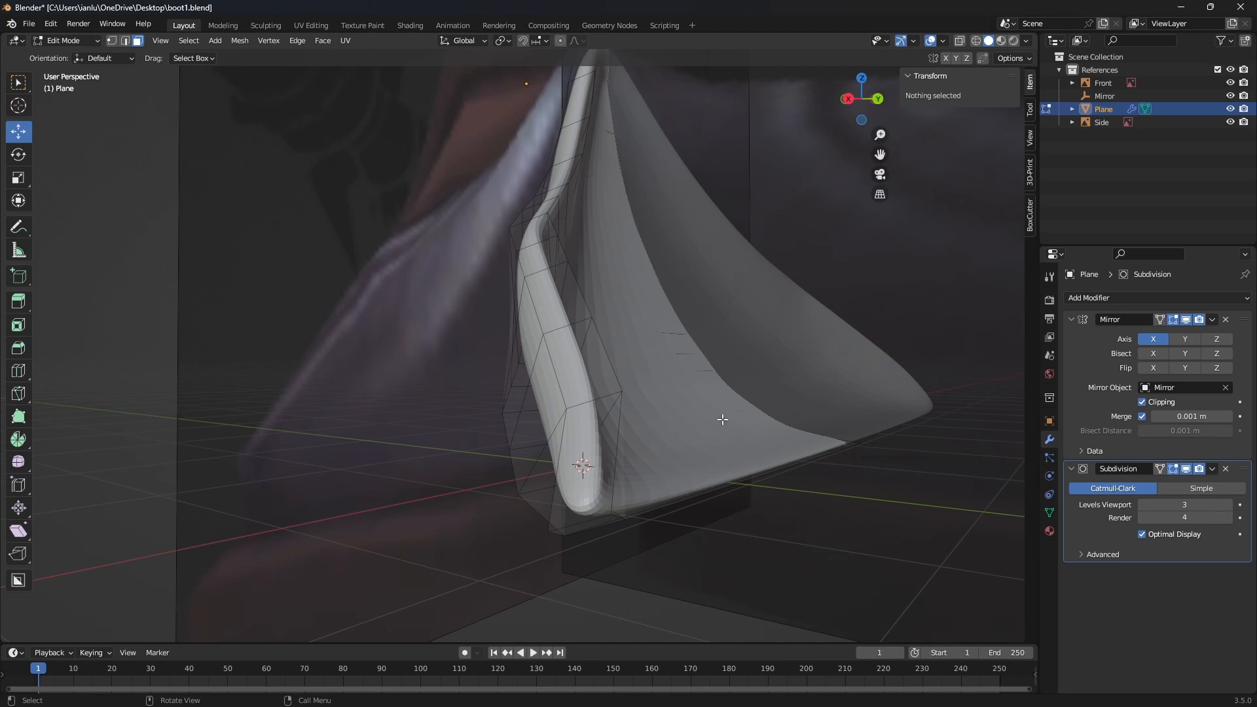
{"action": "middle_click_drag", "start_coordinate": [702, 414], "coordinate": [844, 435]}
{"action": "key", "text": "KP_1"}
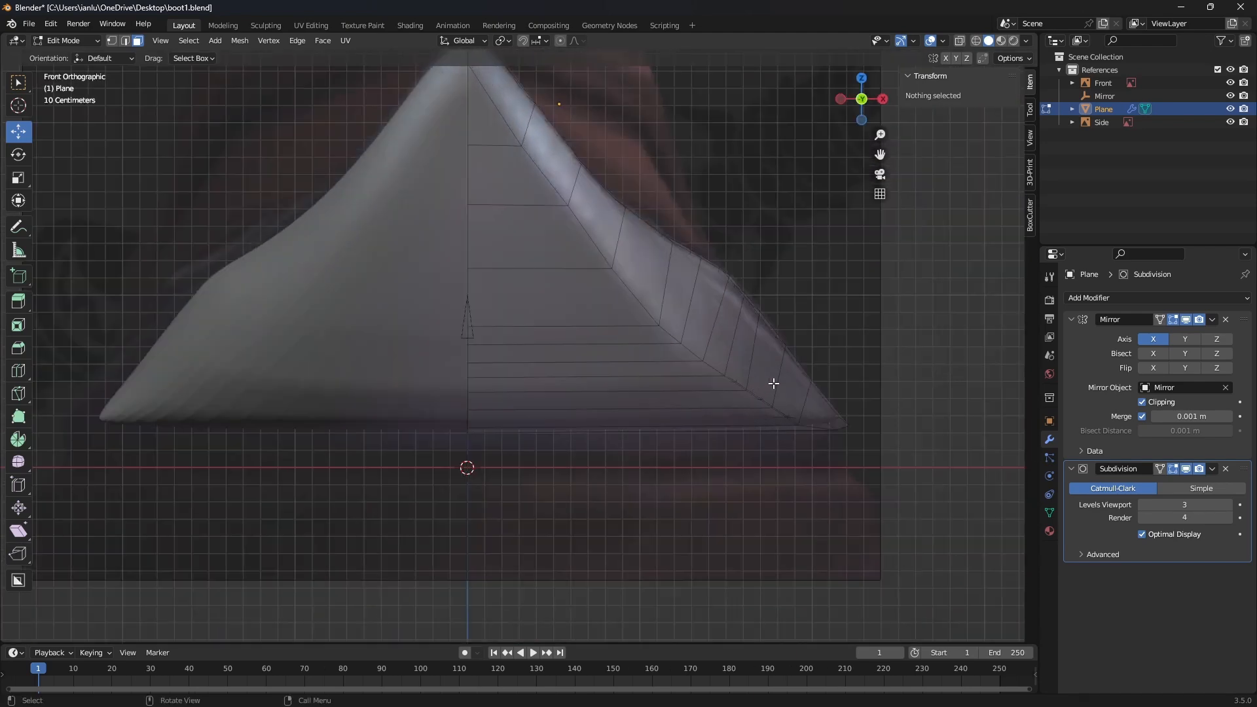
{"action": "key", "text": "KP_3"}
{"action": "middle_click_drag", "start_coordinate": [756, 366], "coordinate": [730, 407]}
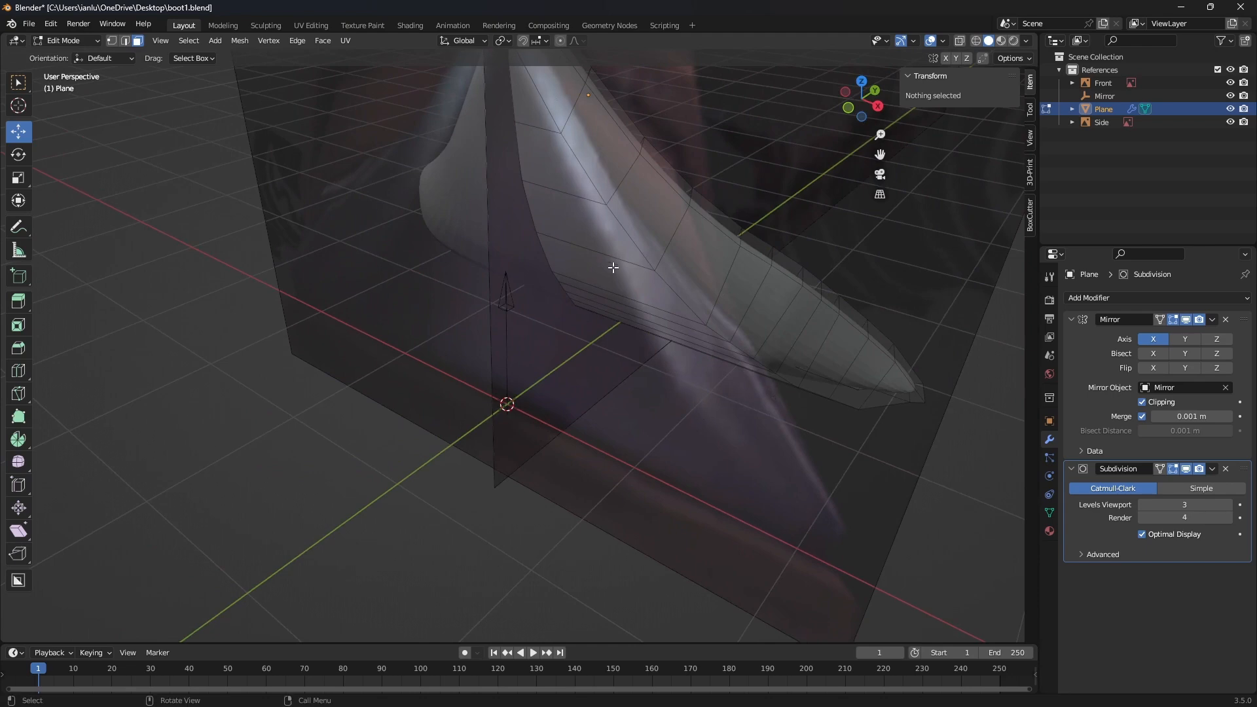
{"action": "middle_click_drag", "start_coordinate": [924, 365], "coordinate": [815, 361]}
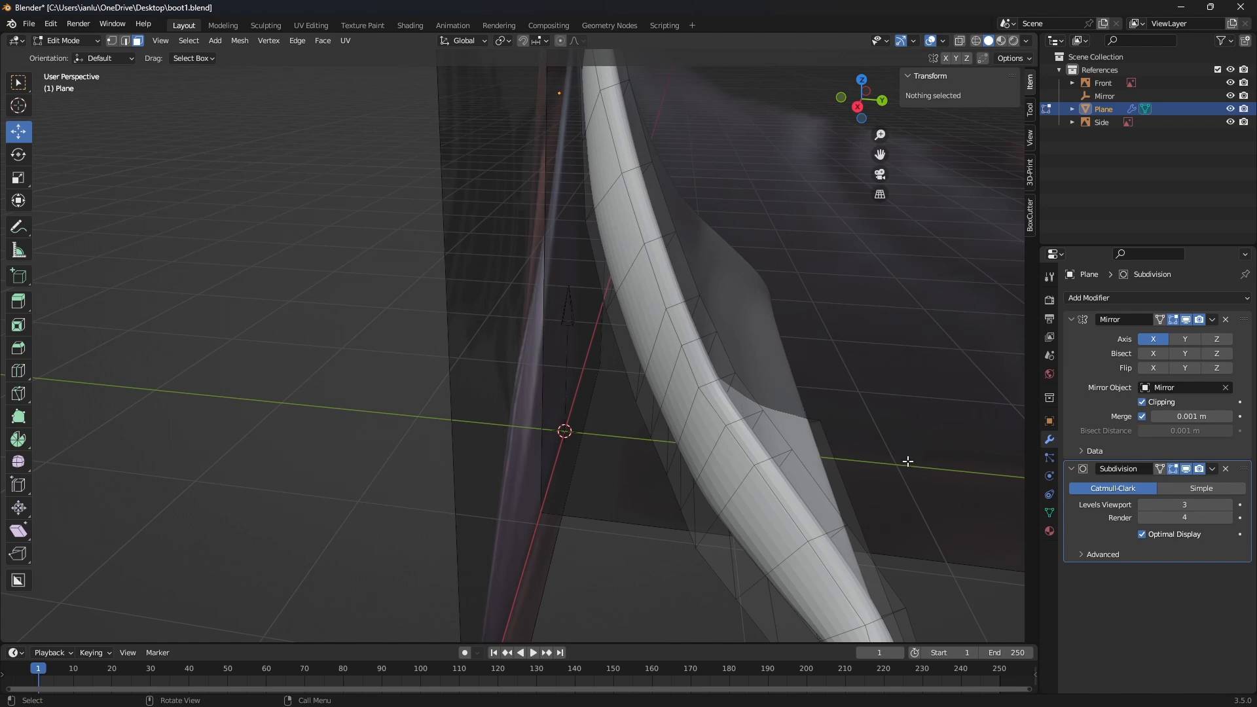
- Switch to edge selection and set the crease of the topmost edge along the side rim's outer corner to 1
{"action": "scroll", "coordinate": [740, 353], "scroll_direction": "down", "scroll_amount": 3}
{"action": "scroll", "coordinate": [728, 340], "scroll_direction": "up", "scroll_amount": 1}
{"action": "scroll", "coordinate": [724, 333], "scroll_direction": "down", "scroll_amount": 1}
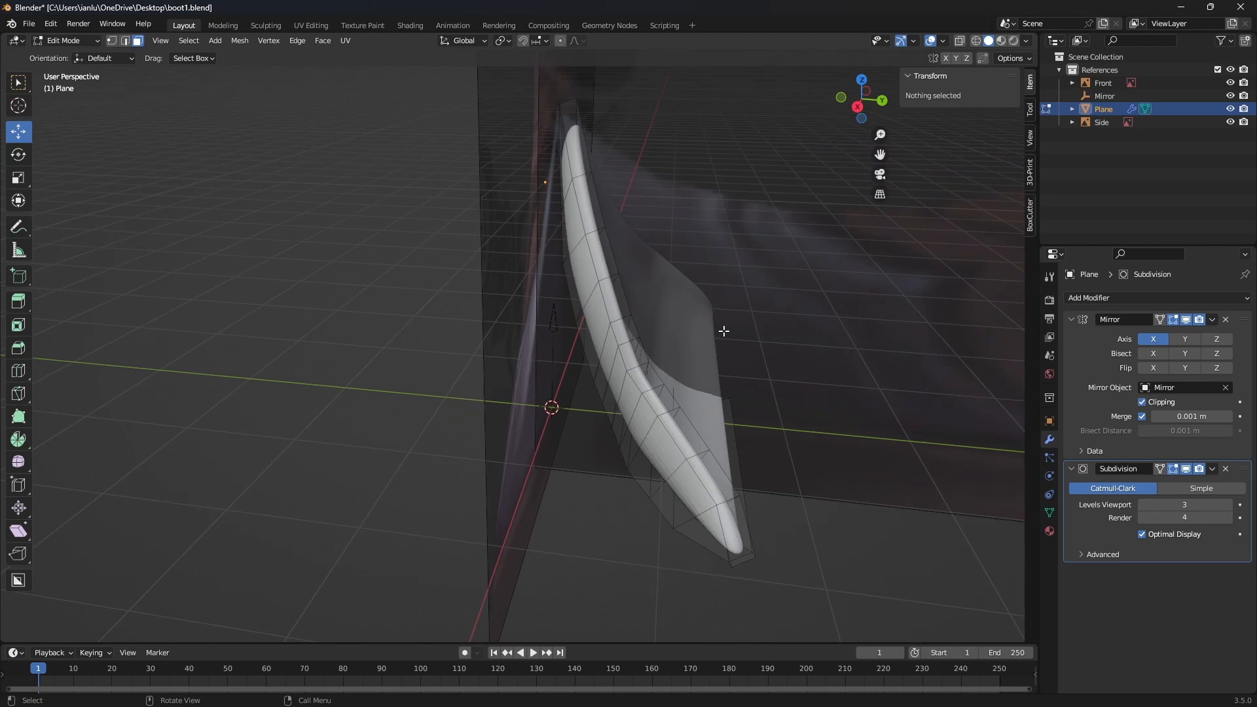
{"action": "left_click", "coordinate": [125, 40]}
{"action": "left_click", "coordinate": [566, 143]}
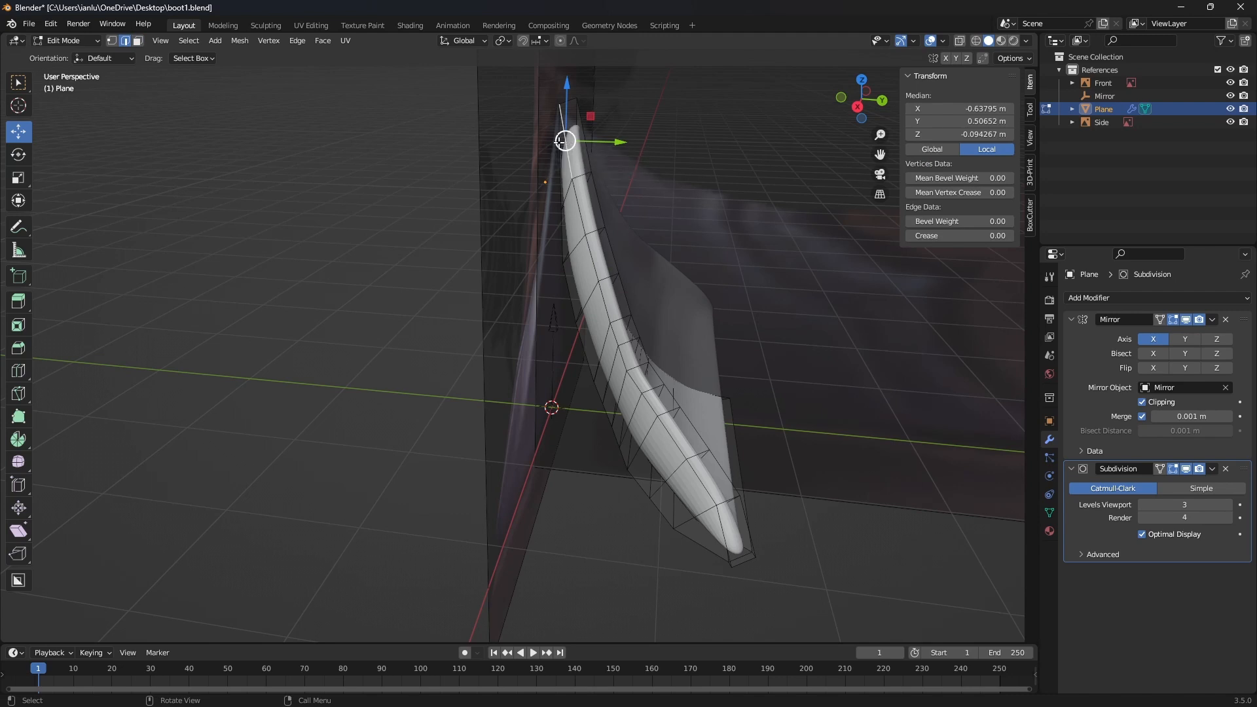
{"action": "left_click", "coordinate": [976, 236]}
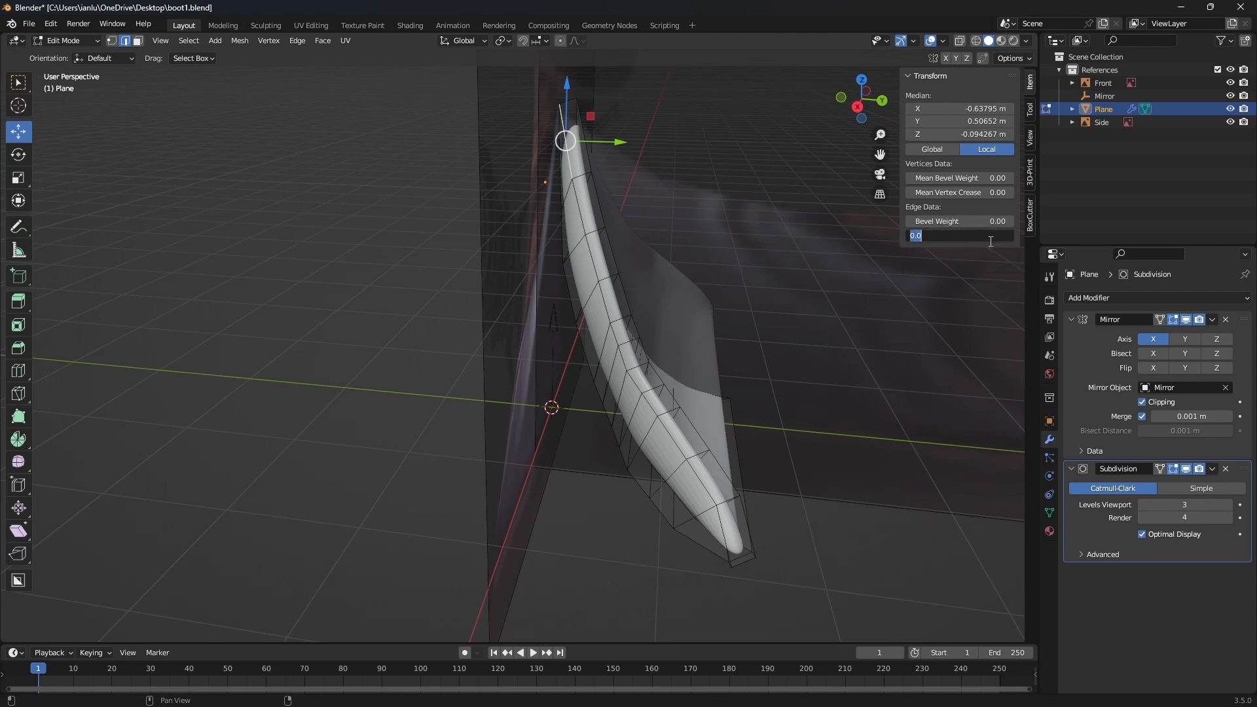
{"action": "type", "text": "1"}
{"action": "key", "text": "Return"}
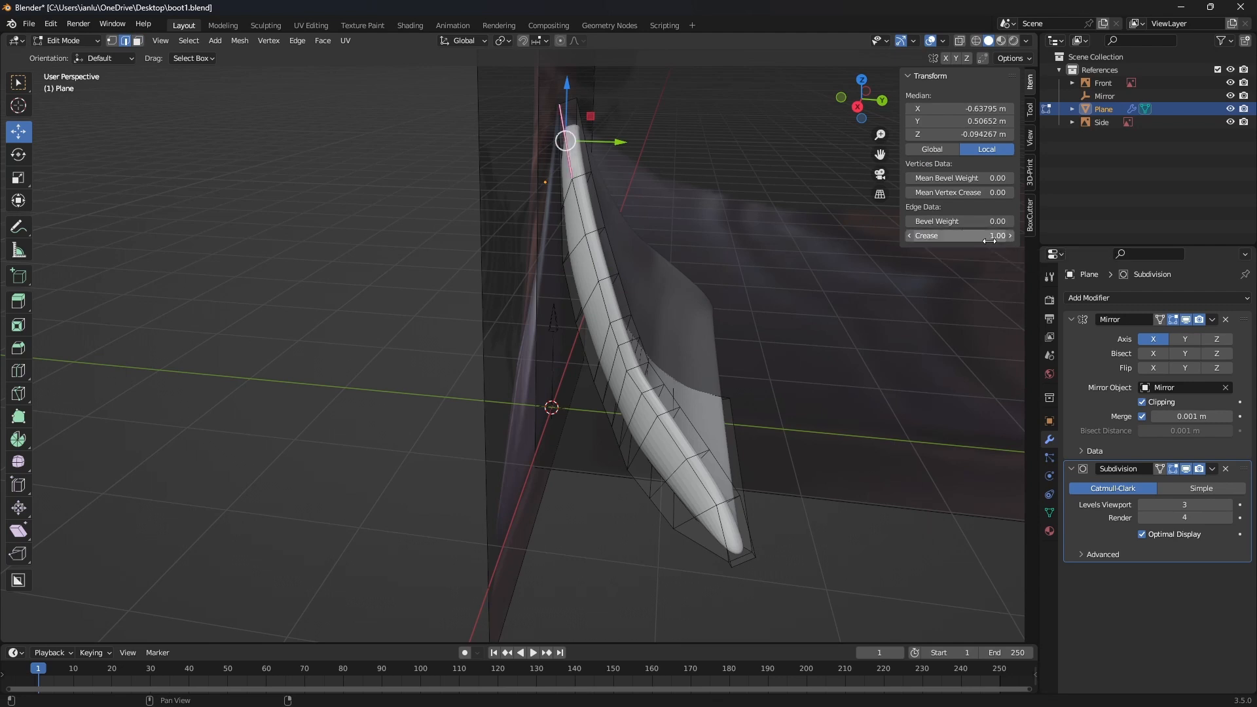
- Select the remaining edges down the same rim corner to the tip and set their mean crease to 1
{"action": "left_click", "coordinate": [577, 191]}
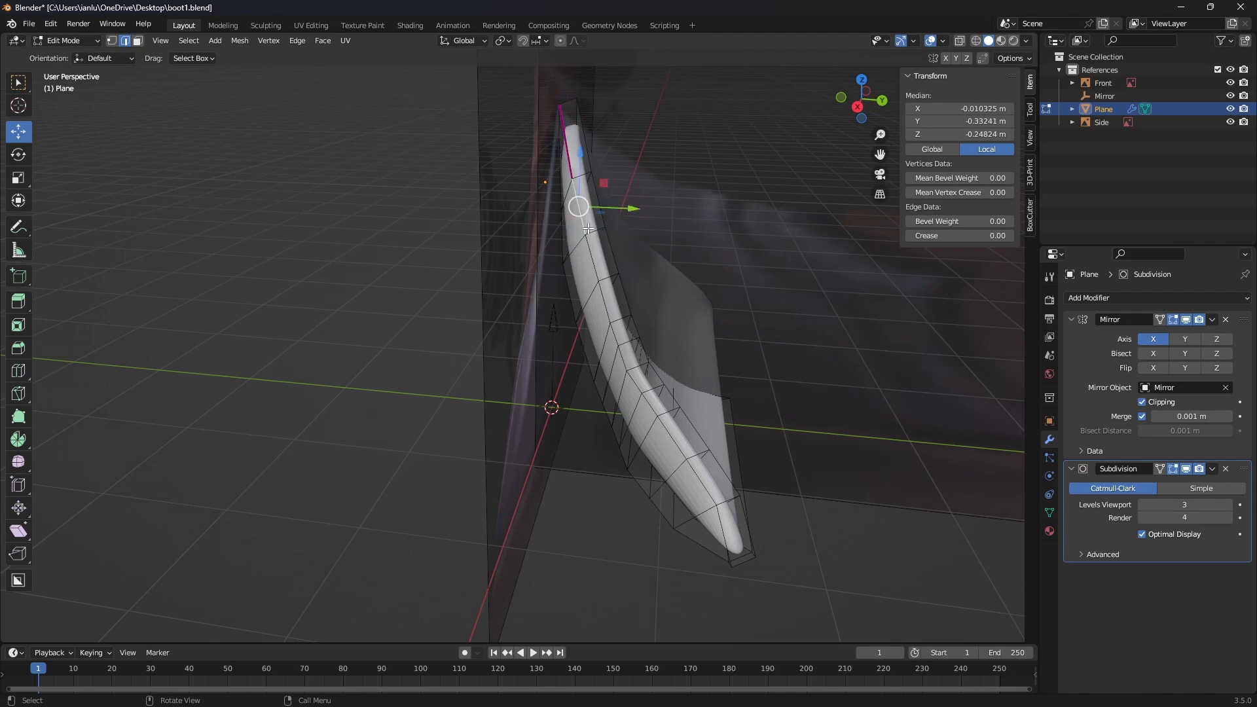
{"action": "left_click", "coordinate": [593, 256], "text": "shift"}
{"action": "left_click", "coordinate": [609, 305], "text": "shift"}
{"action": "left_click", "coordinate": [619, 343], "text": "shift"}
{"action": "left_click", "coordinate": [627, 361], "text": "shift"}
{"action": "left_click", "coordinate": [635, 381], "text": "shift"}
{"action": "left_click", "coordinate": [648, 400], "text": "shift"}
{"action": "left_click", "coordinate": [658, 415], "text": "shift"}
{"action": "left_click", "coordinate": [712, 498], "text": "shift"}
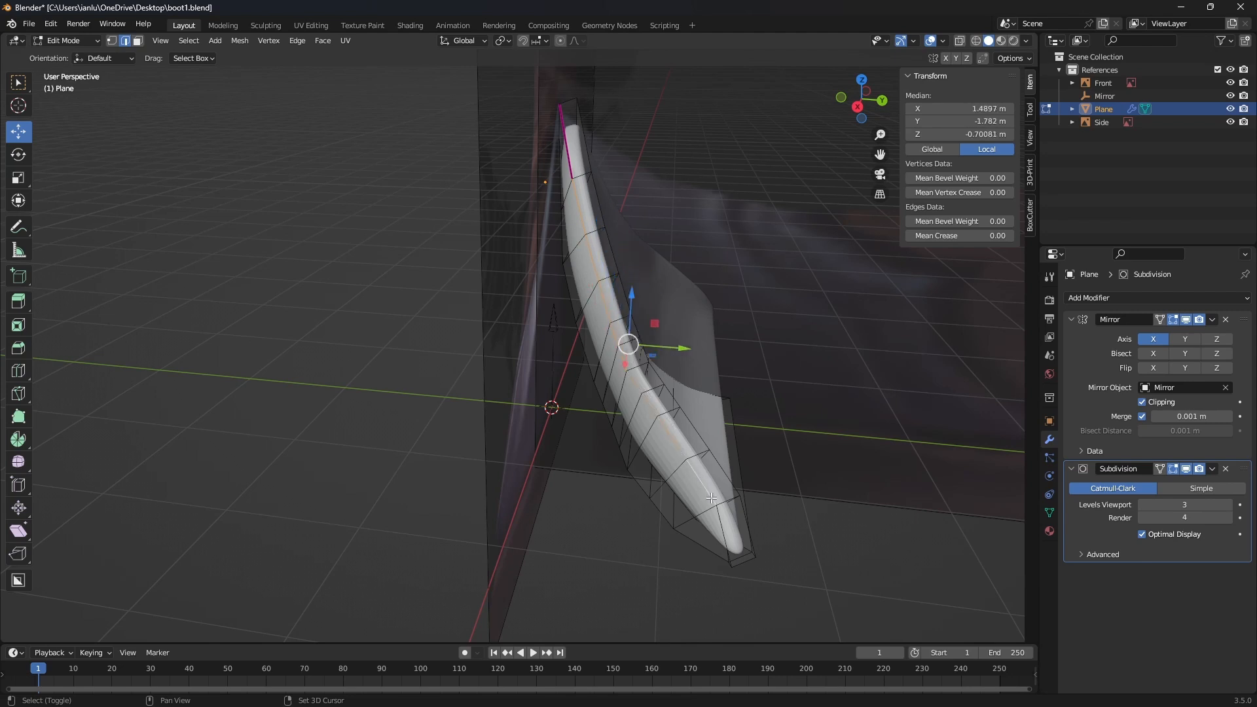
{"action": "left_click", "coordinate": [726, 534], "text": "shift"}
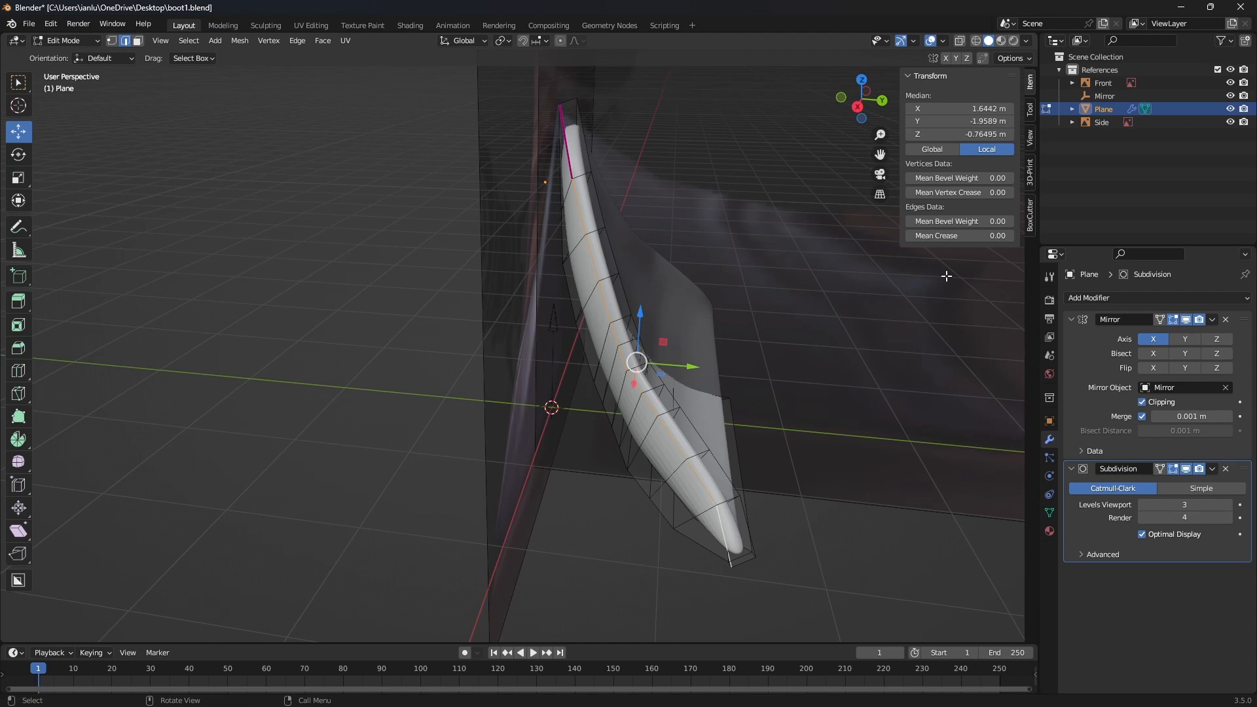
{"action": "left_click", "coordinate": [978, 234]}
{"action": "type", "text": "1"}
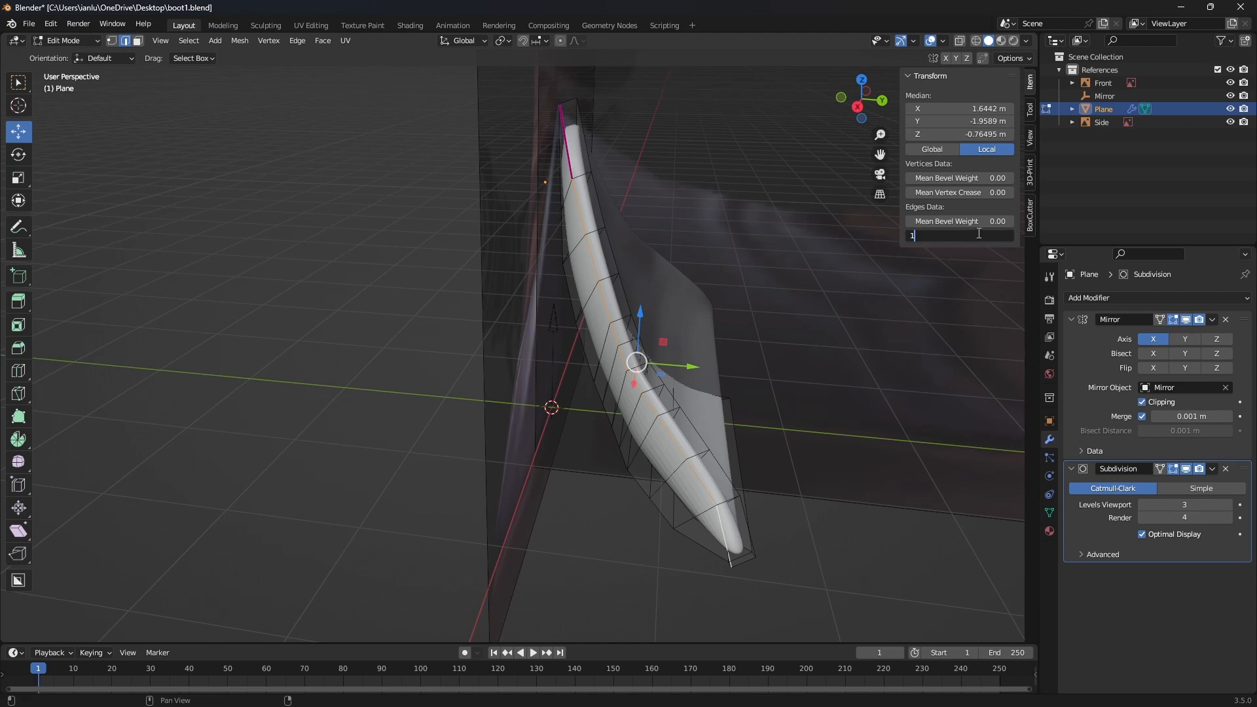
{"action": "key", "text": "Return"}
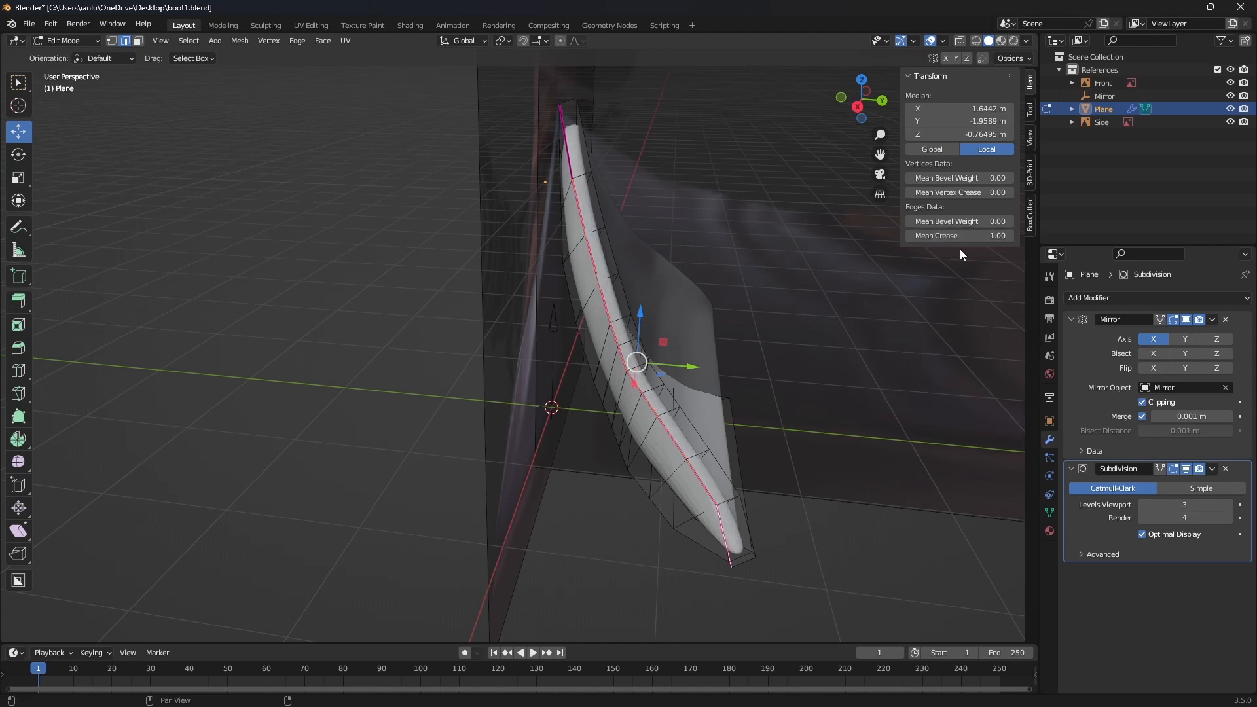
- Select the chain of edges along the front face's bend from the peak to the lower tip and set their mean crease to 1
{"action": "middle_click_drag", "start_coordinate": [579, 204], "coordinate": [711, 189]}
{"action": "scroll", "coordinate": [618, 199], "scroll_direction": "up", "scroll_amount": 3}
{"action": "scroll", "coordinate": [604, 163], "scroll_direction": "down", "scroll_amount": 3}
{"action": "left_click", "coordinate": [521, 132]}
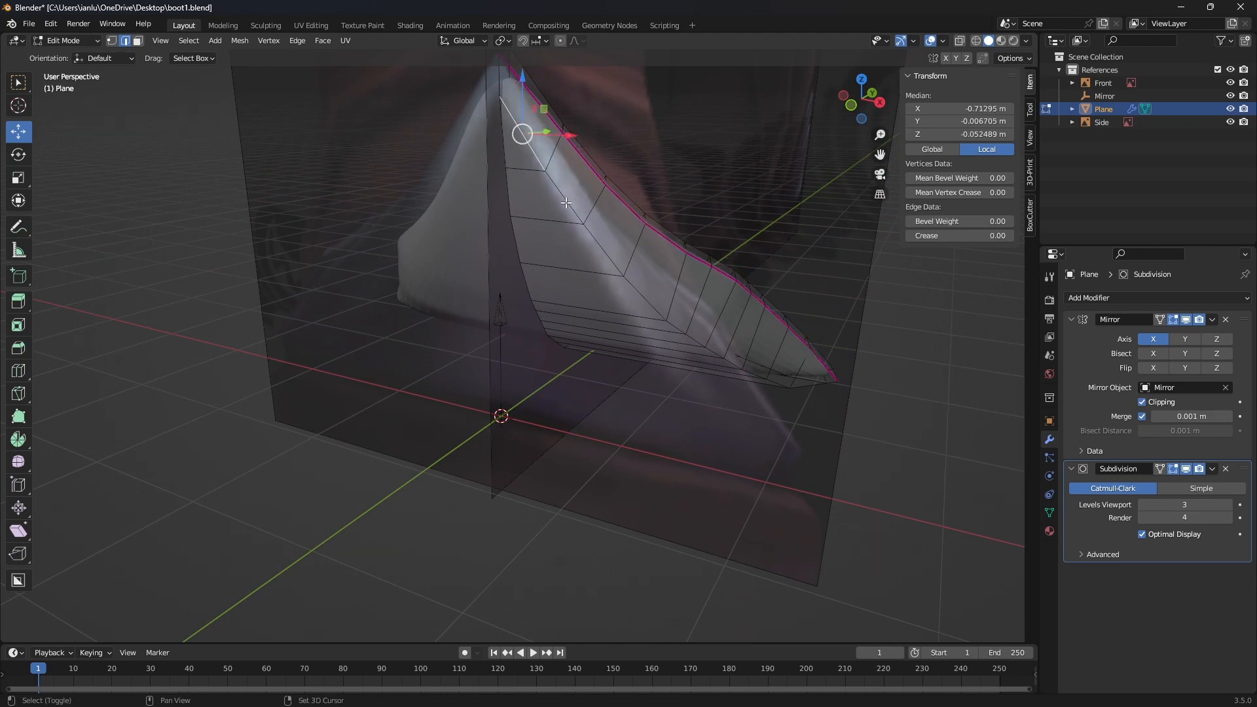
{"action": "left_click", "coordinate": [605, 250], "text": "shift"}
{"action": "left_click", "coordinate": [639, 299], "text": "shift"}
{"action": "middle_click_drag", "start_coordinate": [744, 326], "coordinate": [694, 337]}
{"action": "left_click", "coordinate": [693, 337], "text": "shift"}
{"action": "left_click", "coordinate": [726, 356], "text": "shift"}
{"action": "left_click", "coordinate": [738, 363], "text": "shift"}
{"action": "left_click", "coordinate": [754, 375], "text": "shift"}
{"action": "left_click", "coordinate": [779, 392], "text": "shift"}
{"action": "middle_click_drag", "start_coordinate": [884, 424], "coordinate": [835, 402]}
{"action": "left_click", "coordinate": [804, 377], "text": "shift"}
{"action": "left_click", "coordinate": [834, 379], "text": "shift"}
{"action": "middle_click_drag", "start_coordinate": [836, 332], "coordinate": [946, 335]}
{"action": "left_click", "coordinate": [993, 236]}
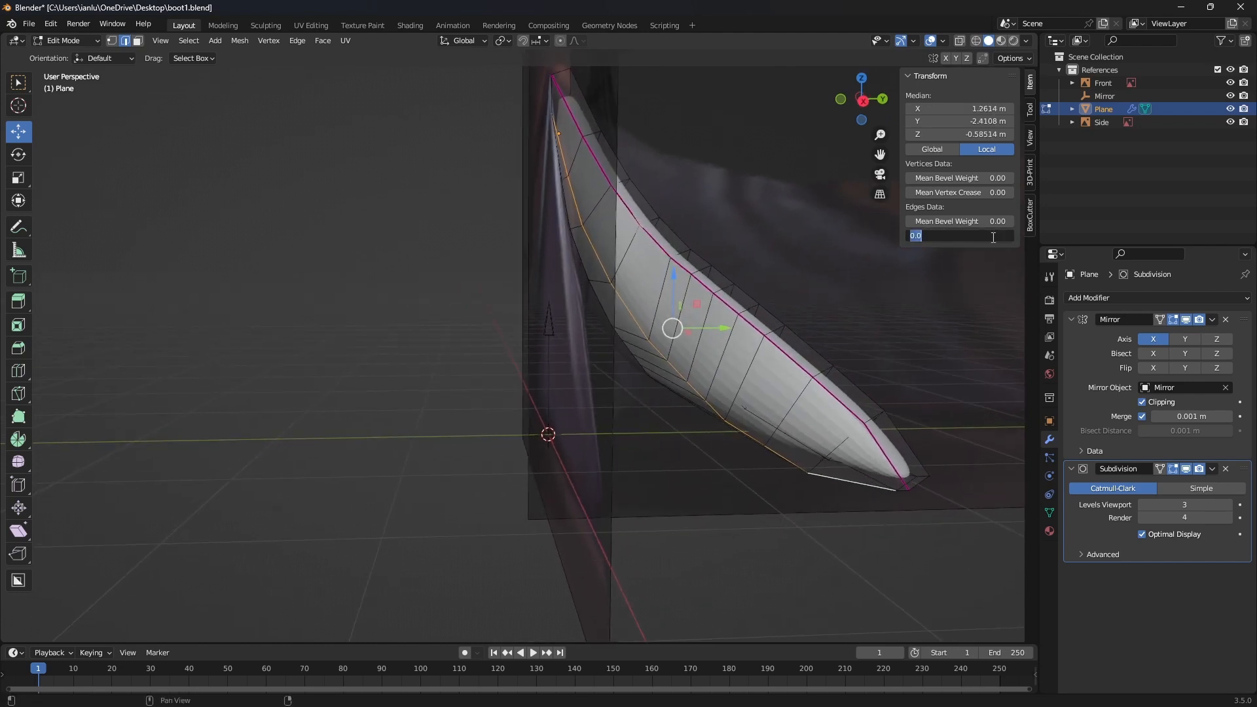
{"action": "type", "text": "1"}
{"action": "key", "text": "Return"}
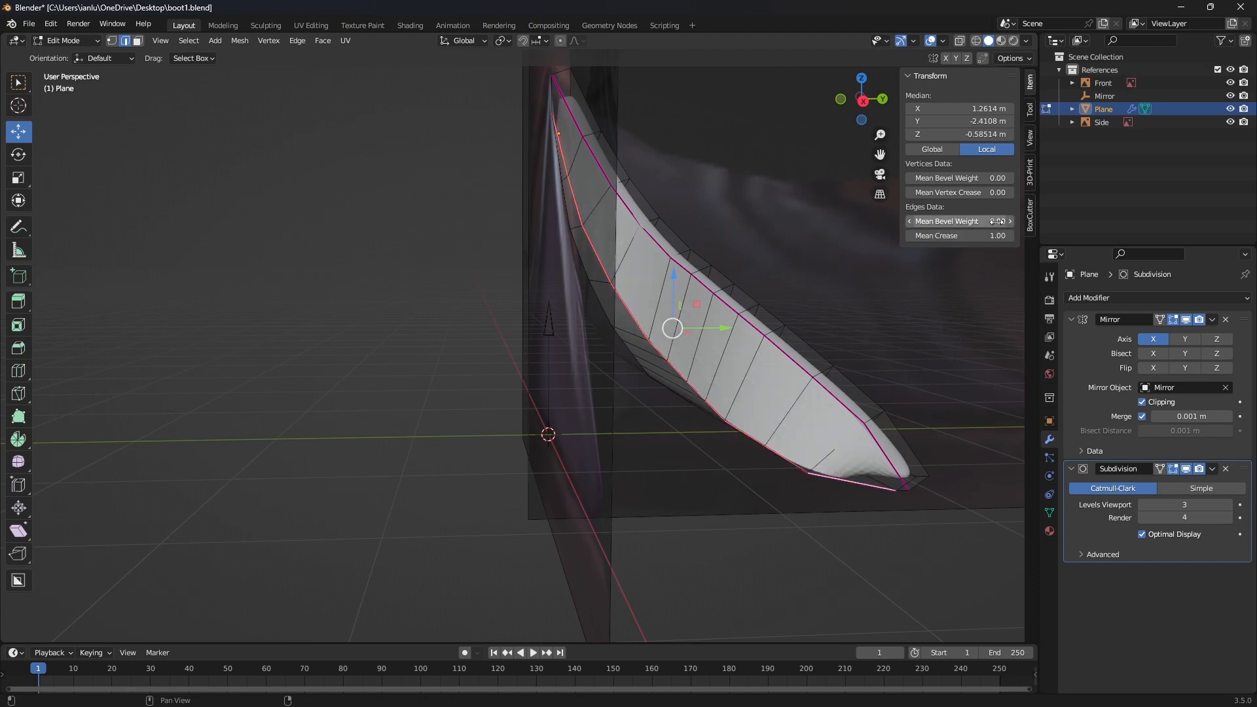
- Select the rim's short top edge and its inner corner edges down to the tip, and set their mean crease to 1
{"action": "scroll", "coordinate": [755, 269], "scroll_direction": "up", "scroll_amount": 4}
{"action": "middle_click_drag", "start_coordinate": [754, 269], "coordinate": [738, 295]}
{"action": "scroll", "coordinate": [696, 268], "scroll_direction": "down", "scroll_amount": 5}
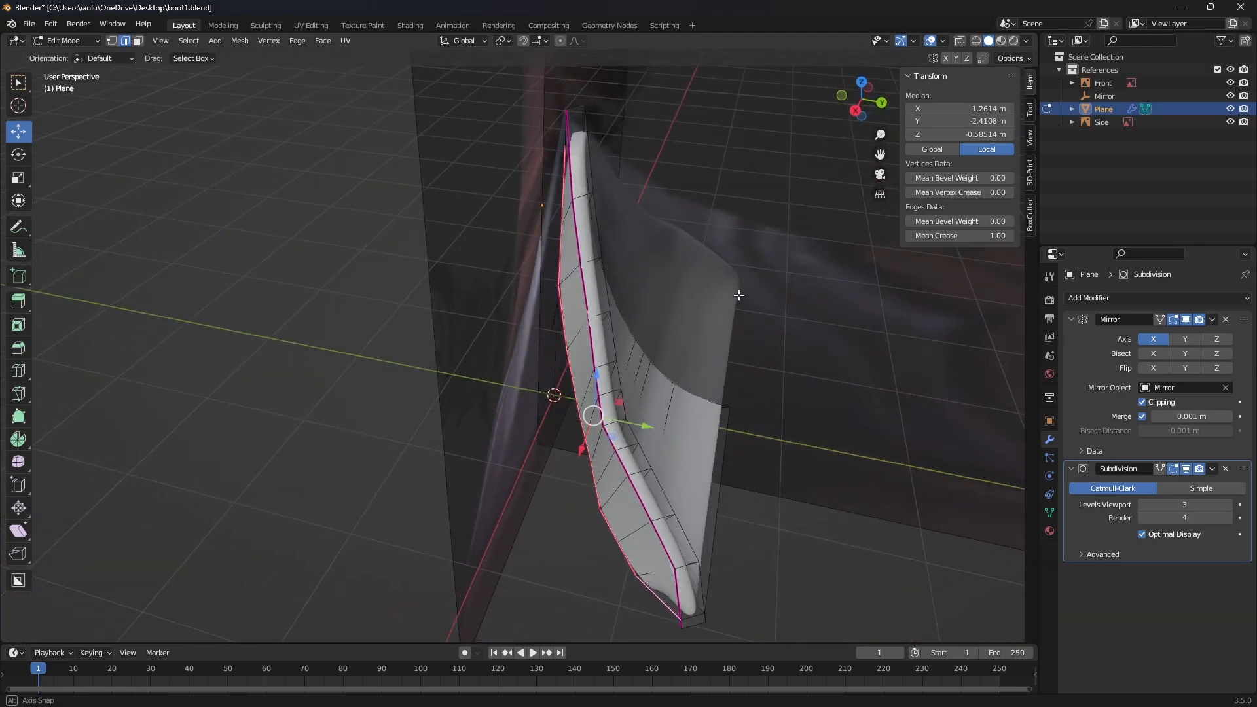
{"action": "left_click", "coordinate": [576, 108]}
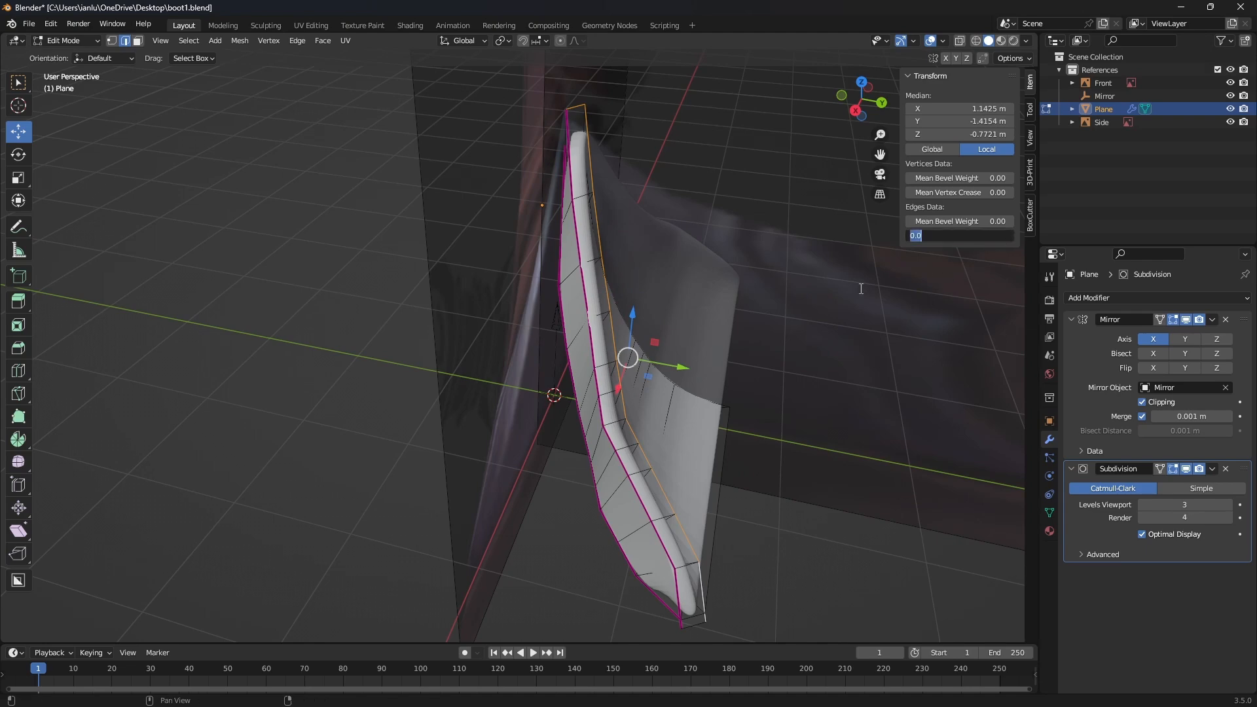
{"action": "key", "text": "Return"}
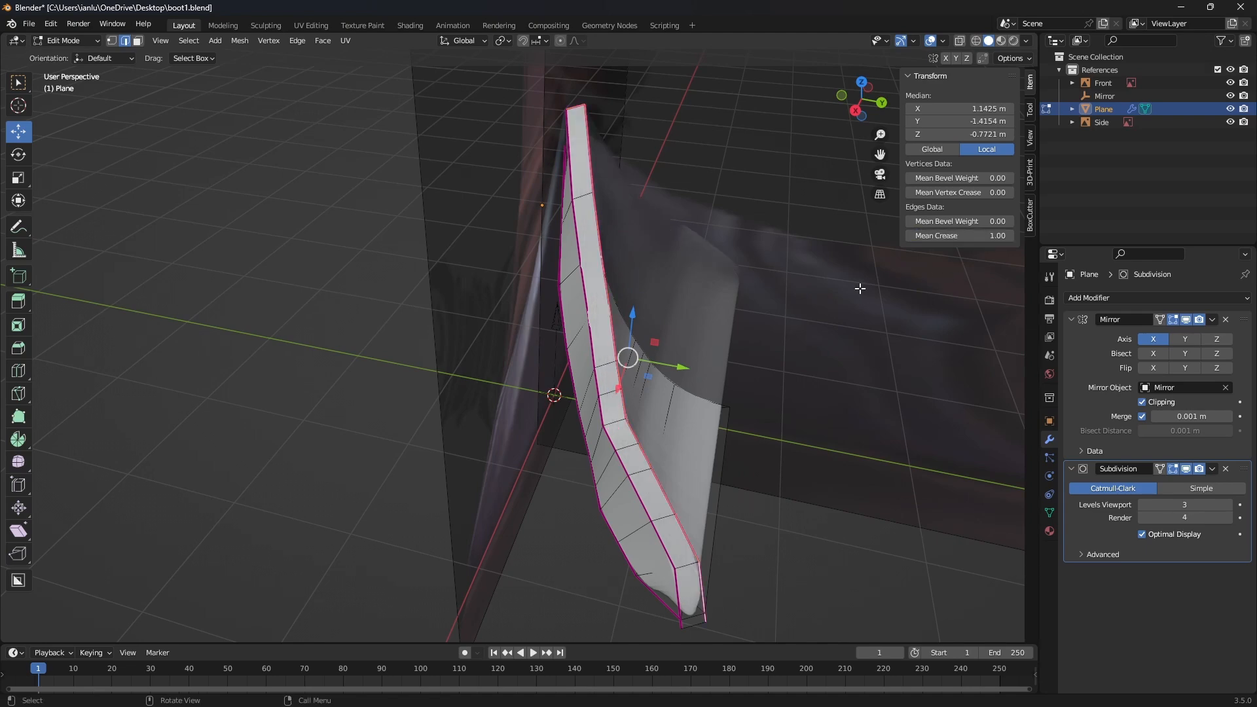
- Try the Simple subdivision type on the creased toe piece and return to Catmull-Clark
{"action": "middle_click_drag", "start_coordinate": [603, 421], "coordinate": [286, 408]}
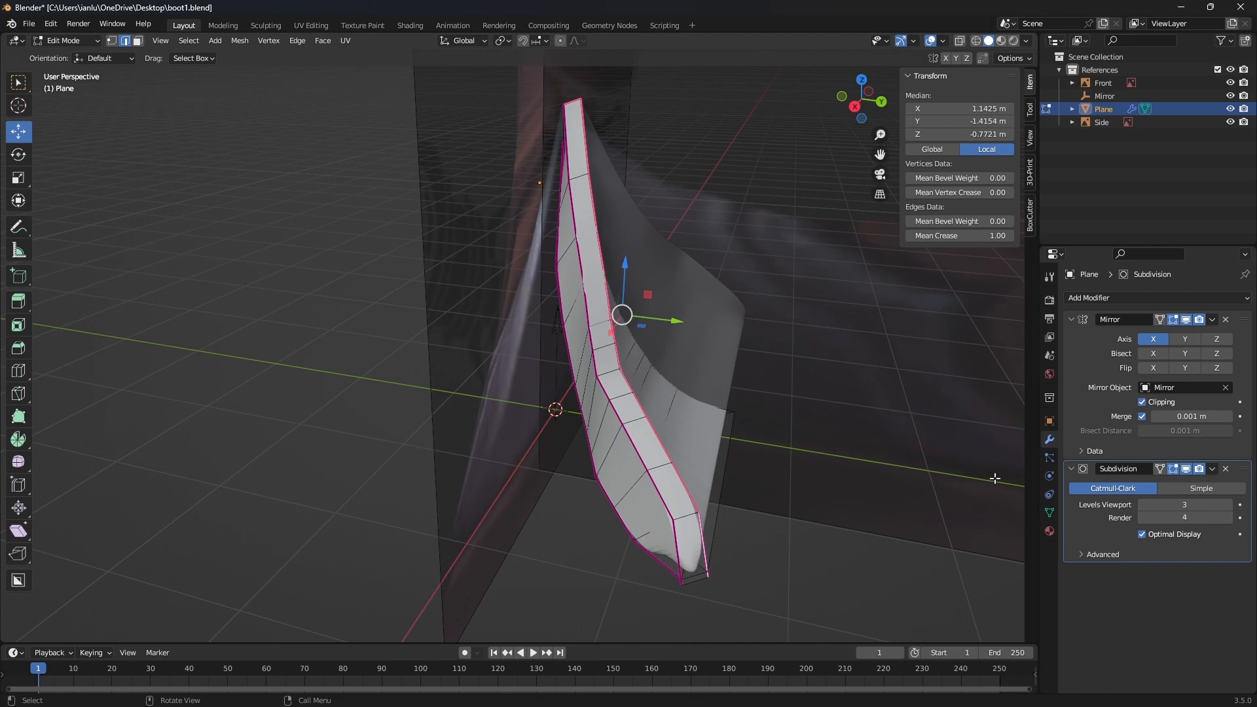
{"action": "left_click", "coordinate": [1204, 485]}
{"action": "middle_click_drag", "start_coordinate": [851, 458], "coordinate": [654, 426]}
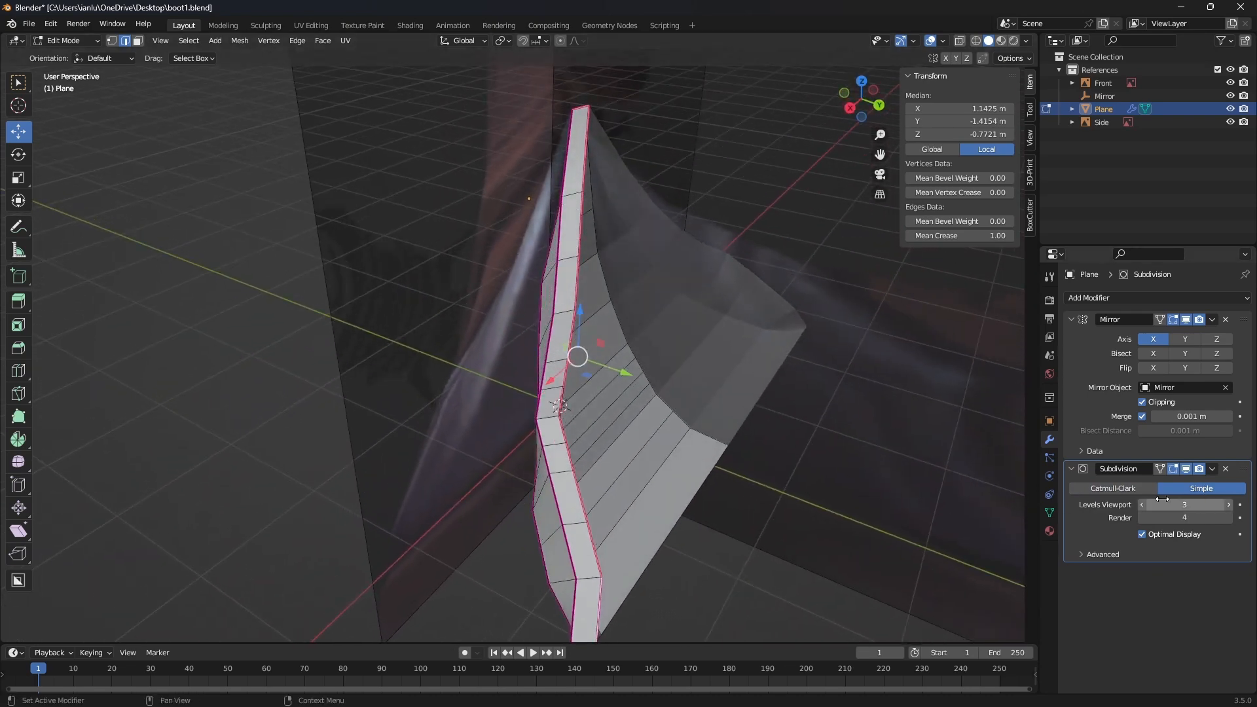
{"action": "left_click", "coordinate": [1115, 485]}
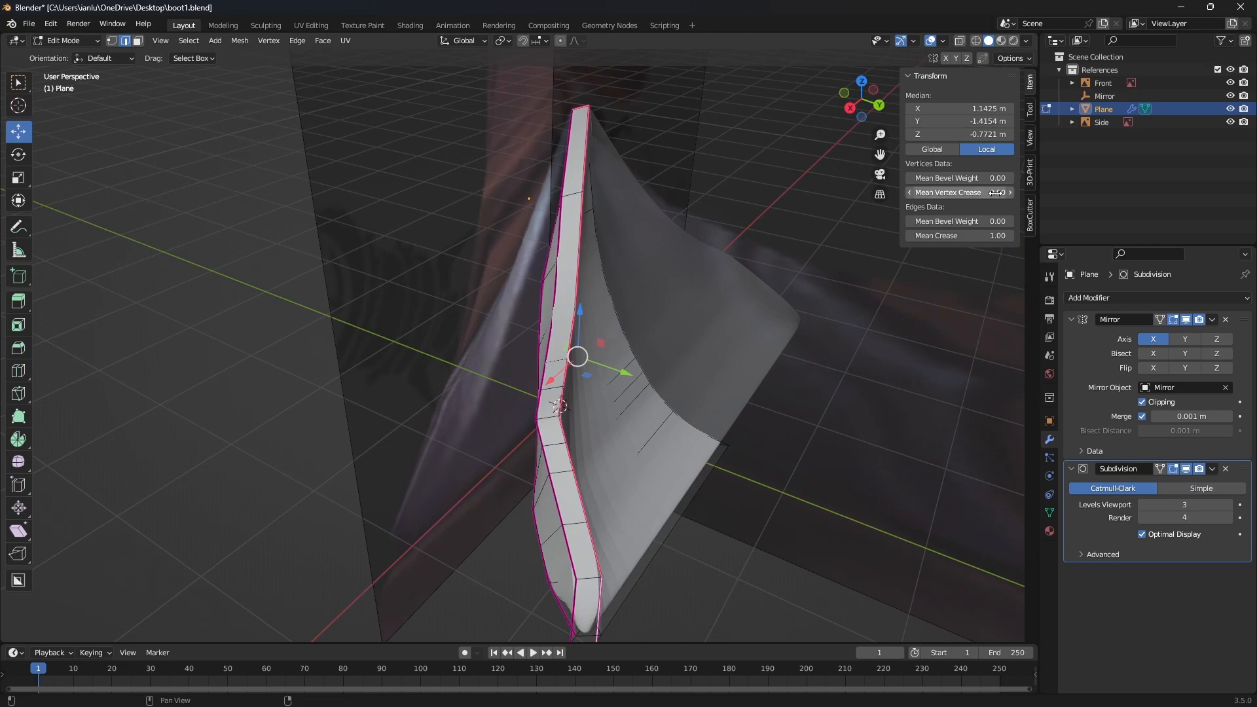
- Switch to Object Mode and apply the toe piece's Subdivision and Mirror modifiers
{"action": "middle_click_drag", "start_coordinate": [666, 400], "coordinate": [804, 412]}
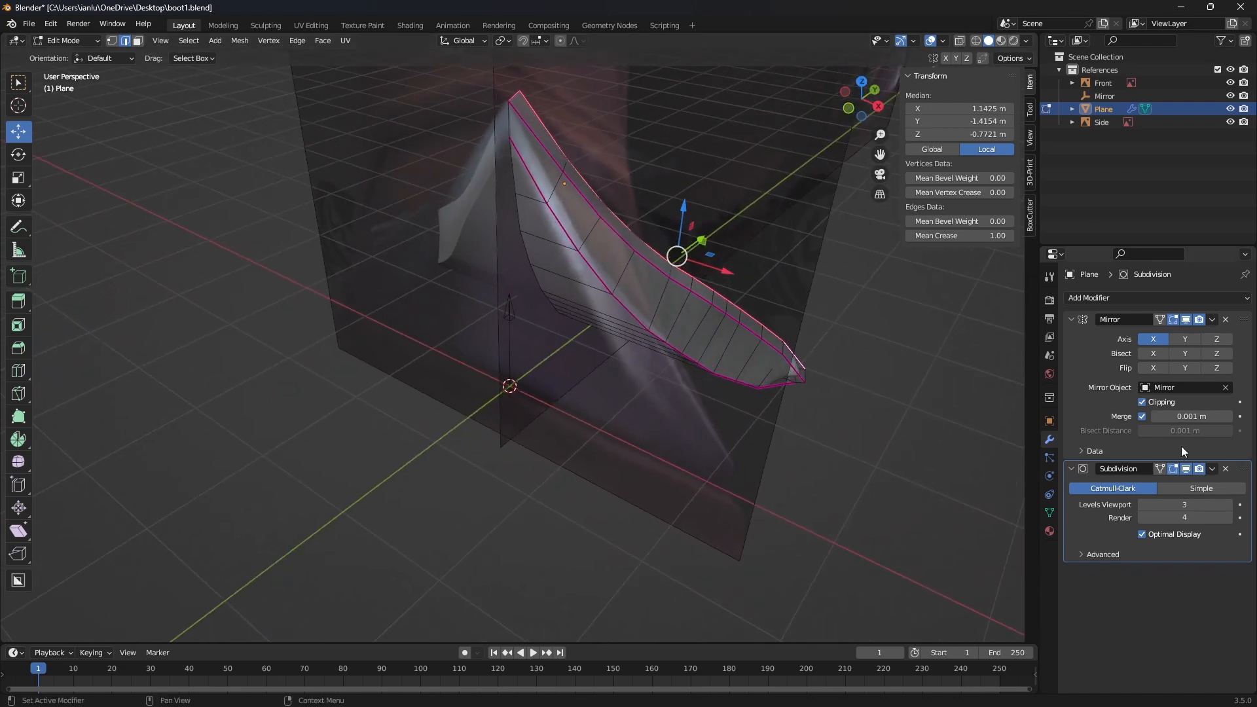
{"action": "left_click", "coordinate": [1212, 469]}
{"action": "key", "text": "Tab"}
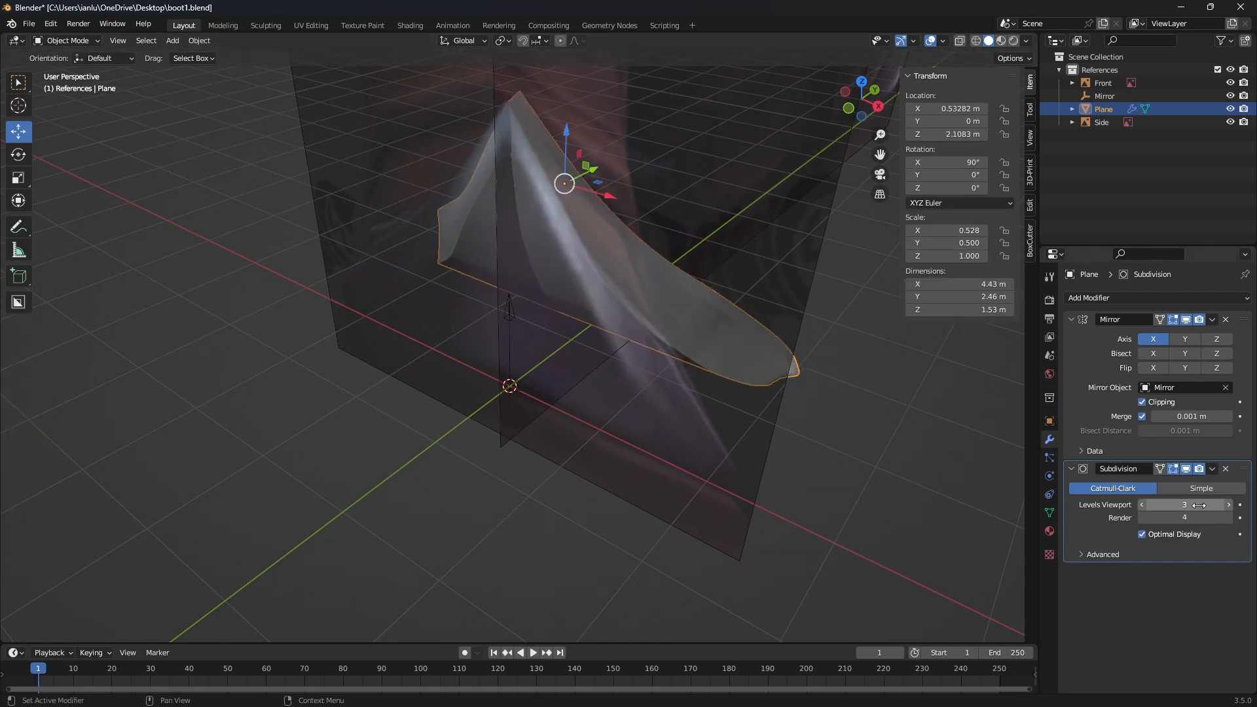
{"action": "left_click", "coordinate": [1212, 469]}
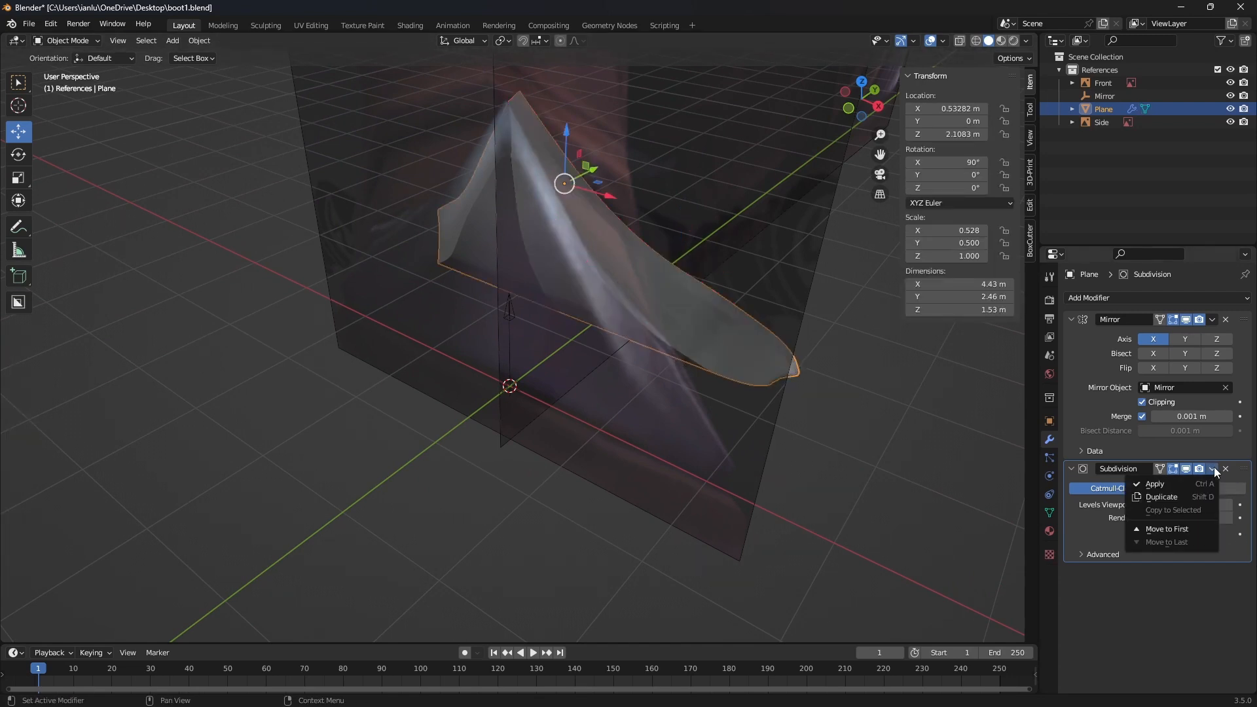
{"action": "left_click", "coordinate": [1172, 481]}
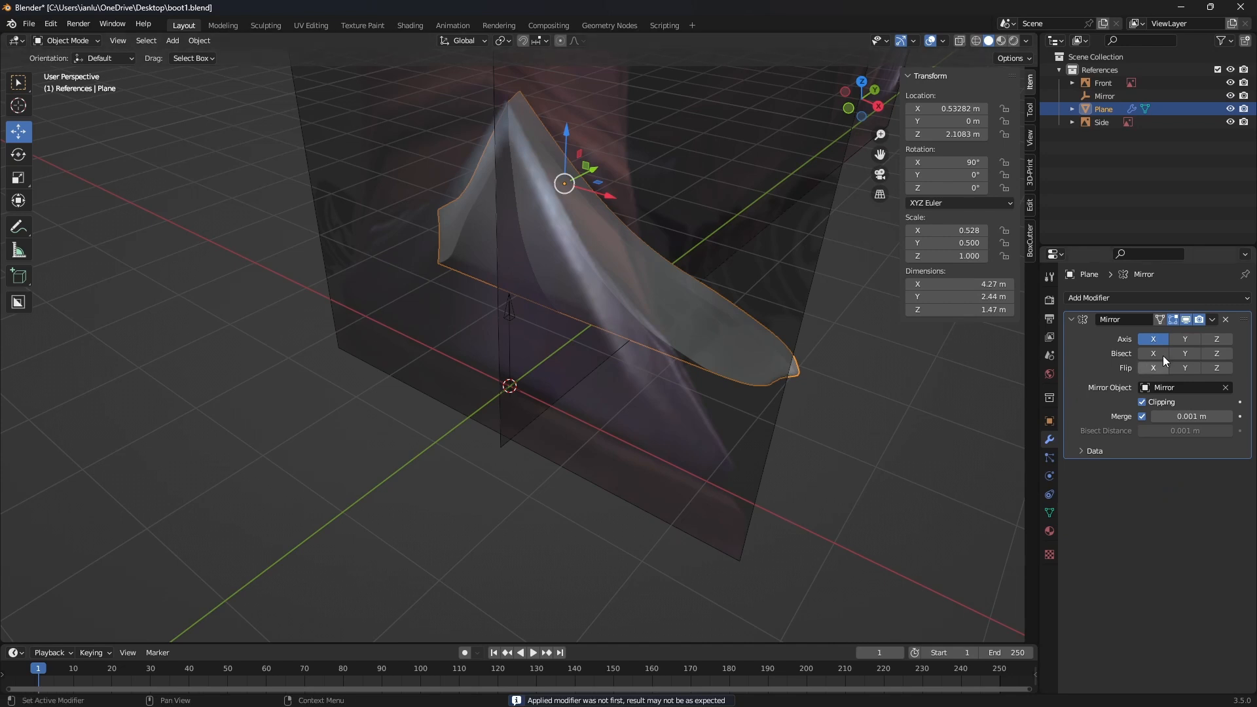
{"action": "left_click", "coordinate": [1212, 320]}
{"action": "left_click", "coordinate": [1176, 339]}
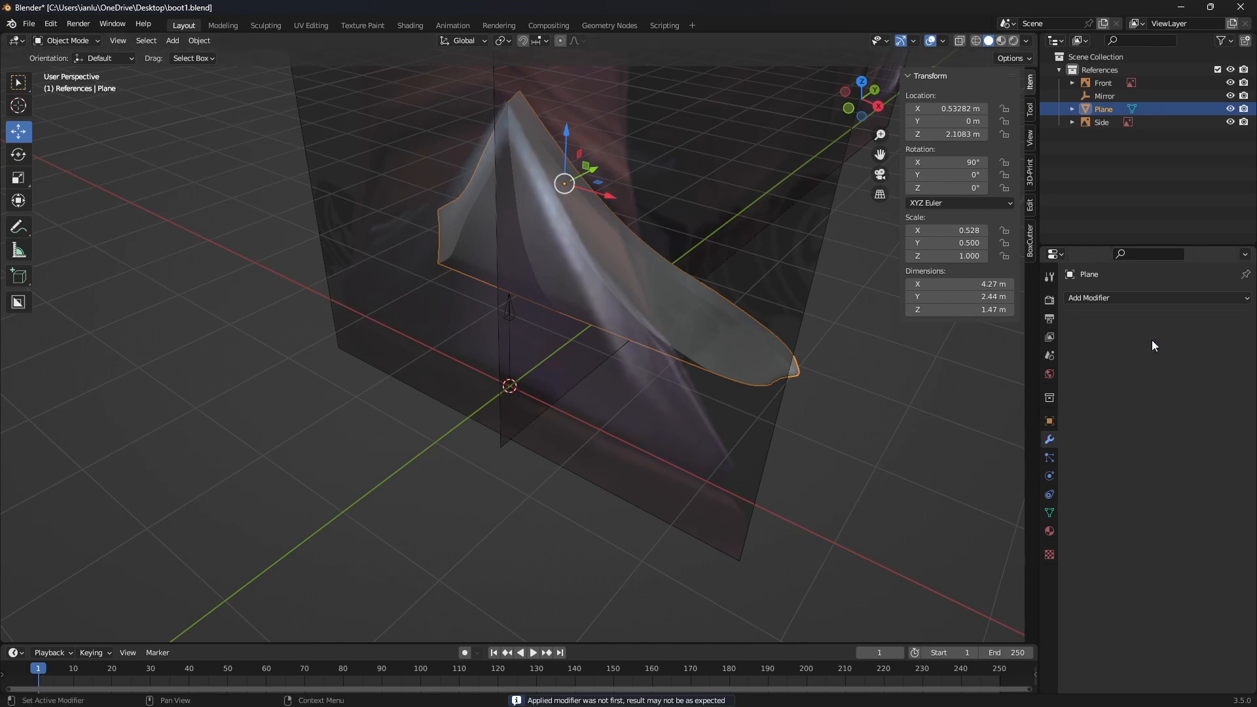
- Examine the applied toe piece from several sides and enter Edit Mode to inspect its dense mesh and creased edges
{"action": "middle_click_drag", "start_coordinate": [956, 339], "coordinate": [522, 276]}
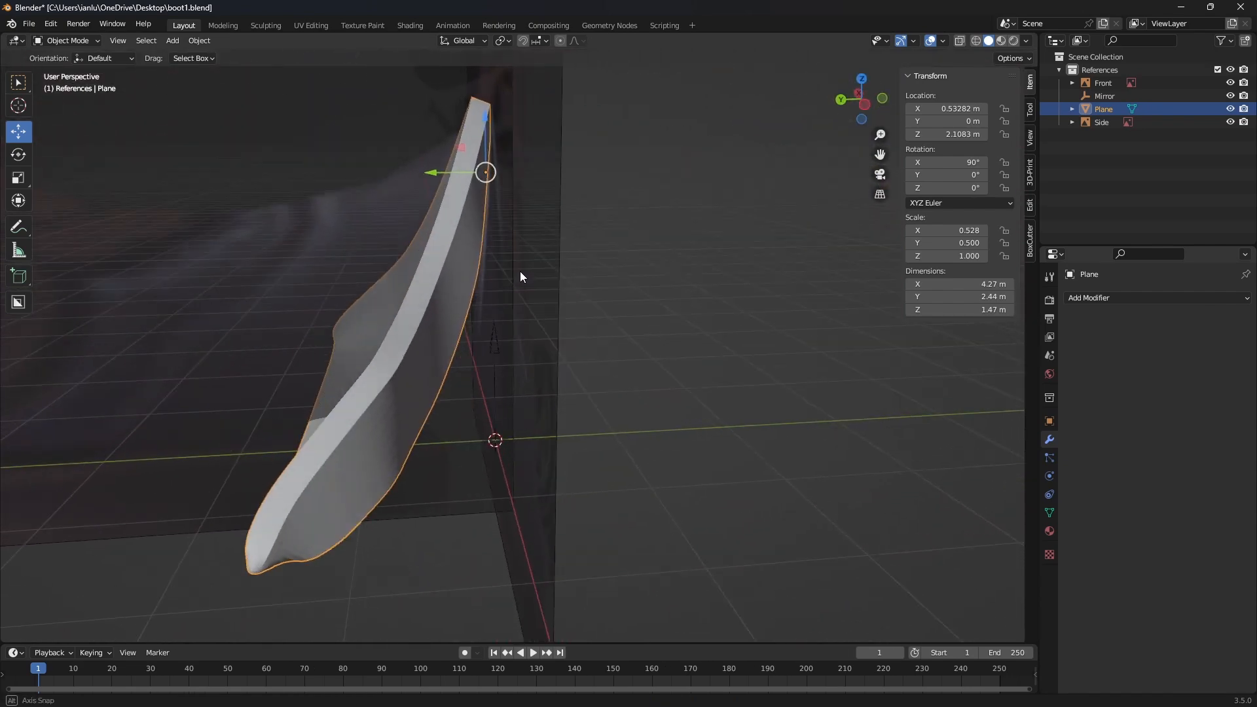
{"action": "middle_click_drag", "start_coordinate": [437, 260], "coordinate": [804, 350]}
{"action": "key", "text": "Tab"}
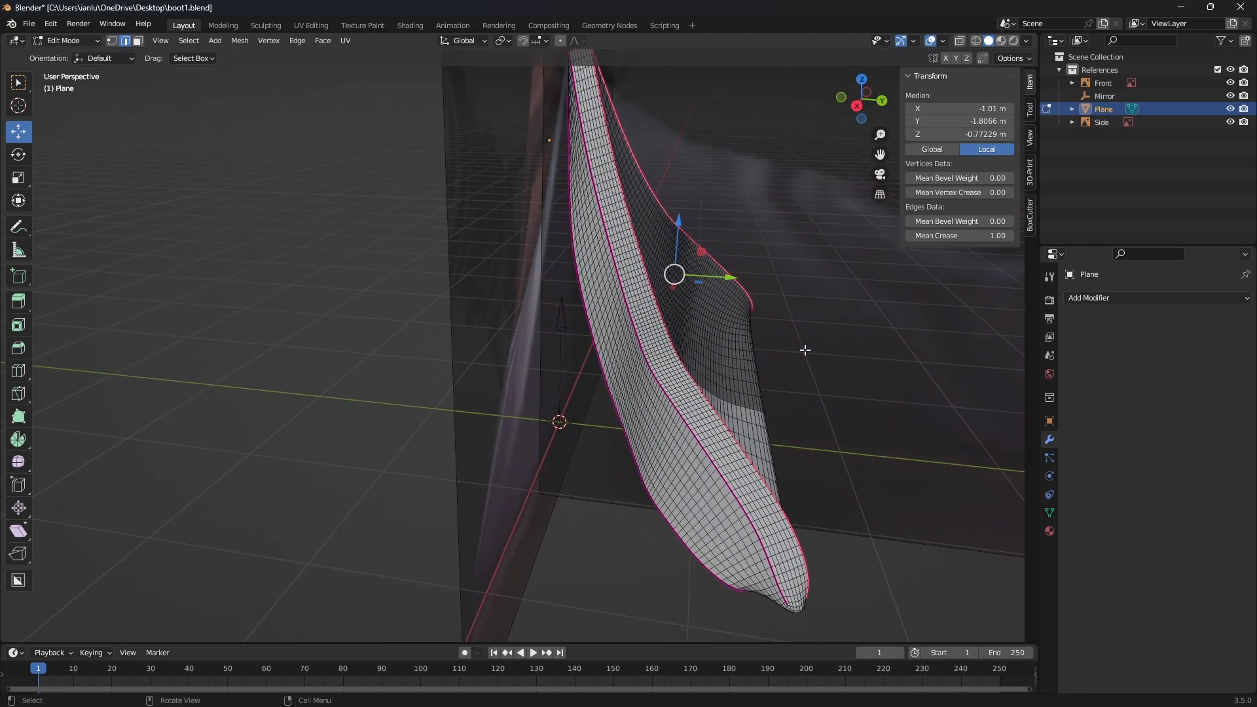
{"action": "middle_click_drag", "start_coordinate": [797, 398], "coordinate": [743, 390]}
{"action": "scroll", "coordinate": [772, 391], "scroll_direction": "up", "scroll_amount": 4}
{"action": "middle_click_drag", "start_coordinate": [833, 334], "coordinate": [749, 231]}
{"action": "scroll", "coordinate": [719, 325], "scroll_direction": "down", "scroll_amount": 6}
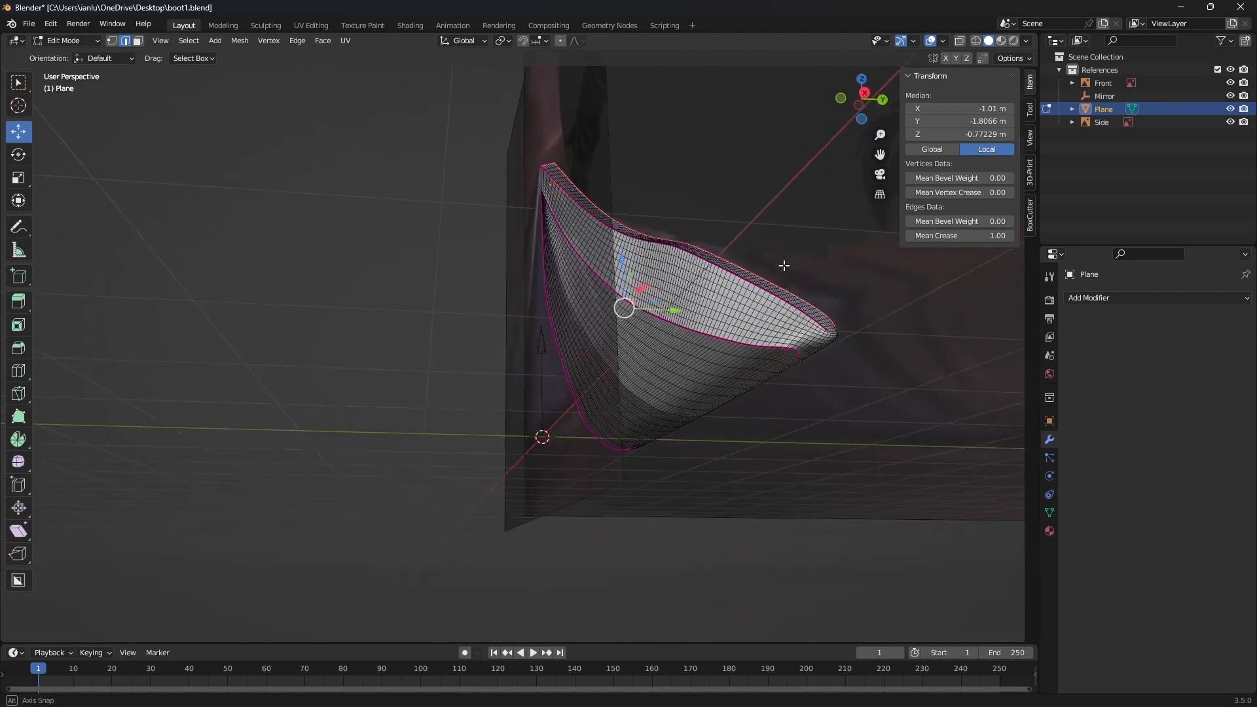
{"action": "middle_click_drag", "start_coordinate": [762, 307], "coordinate": [738, 361]}
{"action": "middle_click_drag", "start_coordinate": [663, 343], "coordinate": [670, 334]}
{"action": "scroll", "coordinate": [670, 334], "scroll_direction": "up", "scroll_amount": 3}
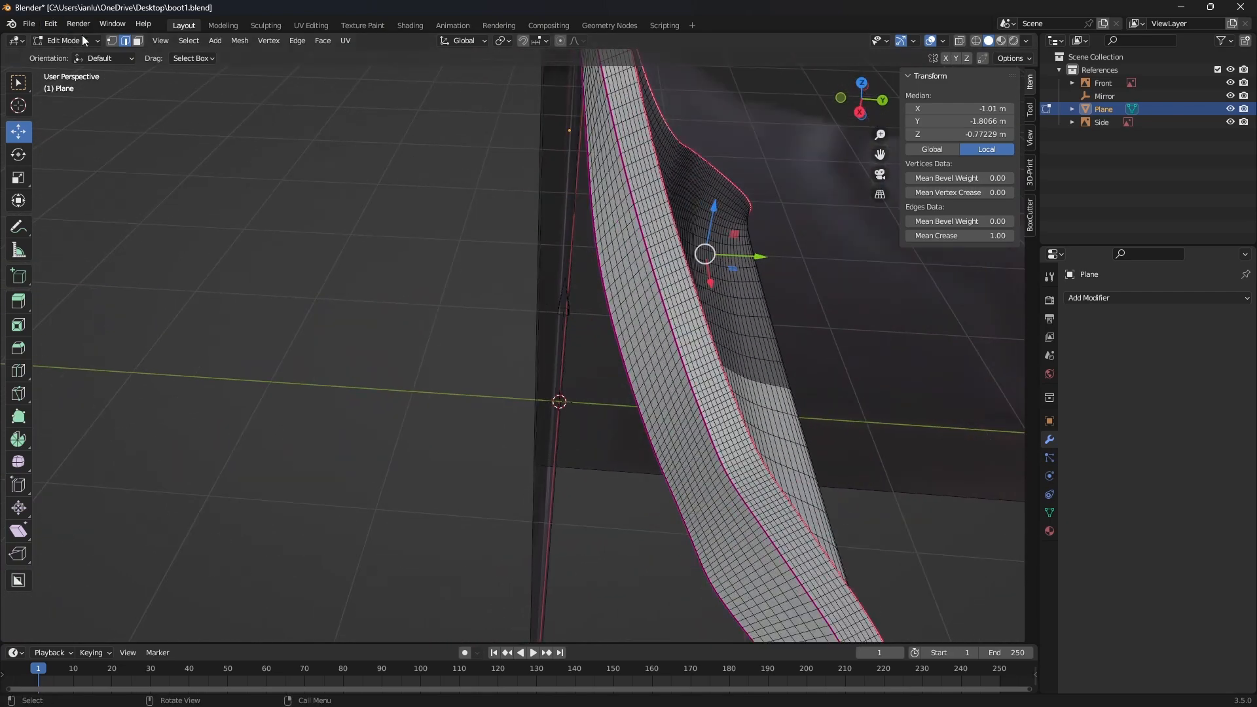
- Switch to vertex selection and inspect the dense vertices along the toe piece's rim and faces
{"action": "left_click", "coordinate": [111, 41]}
{"action": "middle_click_drag", "start_coordinate": [876, 300], "coordinate": [939, 251]}
{"action": "middle_click_drag", "start_coordinate": [769, 273], "coordinate": [820, 320]}
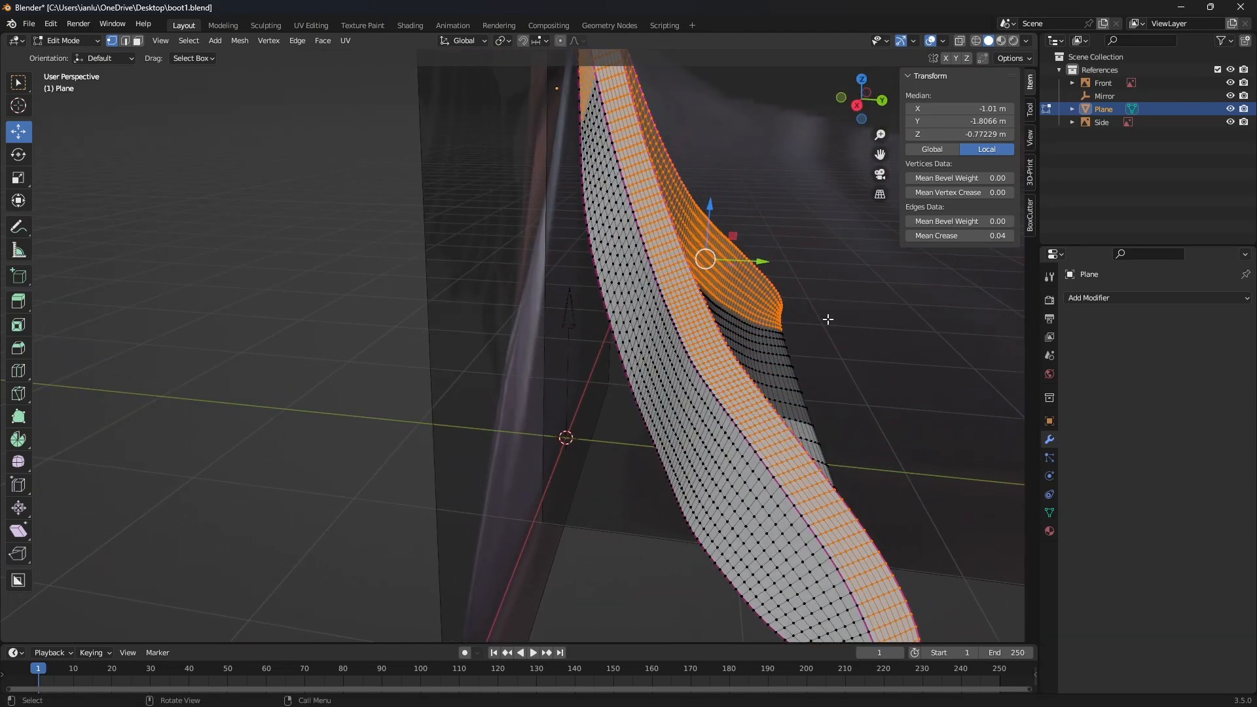
{"action": "middle_click_drag", "start_coordinate": [814, 371], "coordinate": [915, 328]}
{"action": "middle_click_drag", "start_coordinate": [805, 341], "coordinate": [800, 372]}
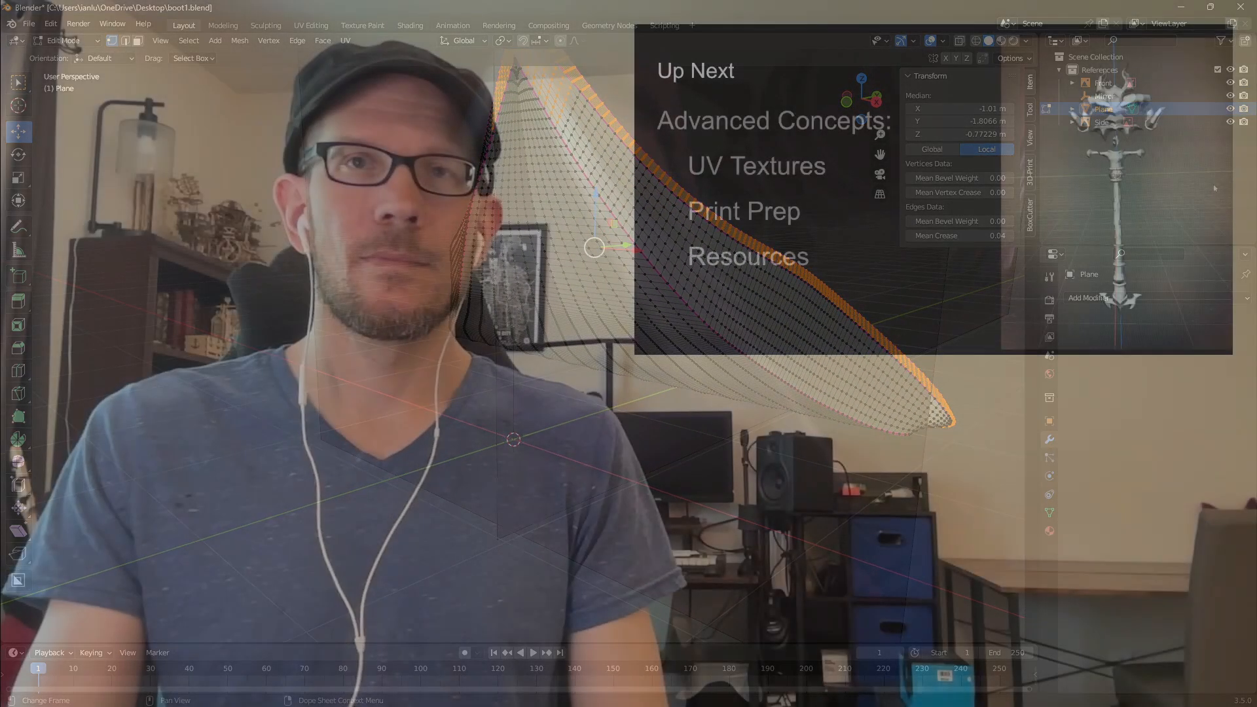